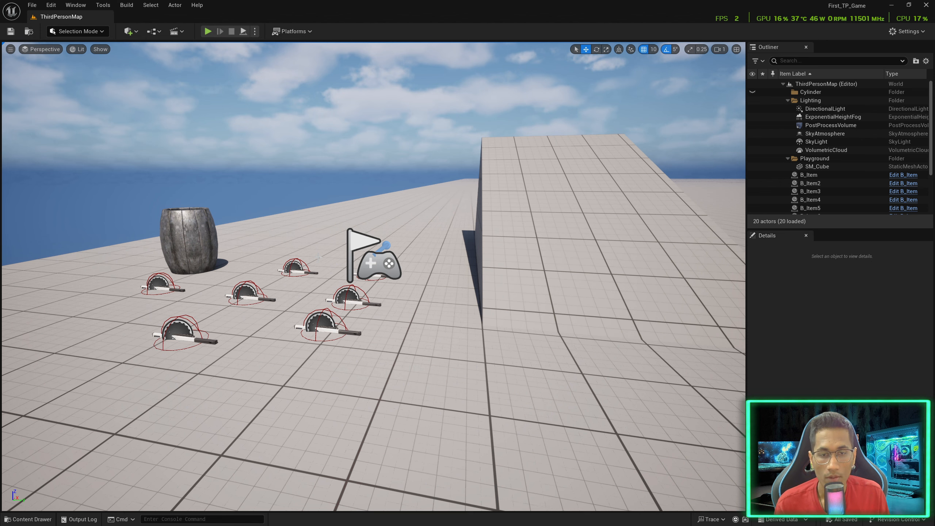
Open the ABP_Base animation blueprint from the Mannequins Animations folder
{"action": "left_click", "coordinate": [319, 257]}
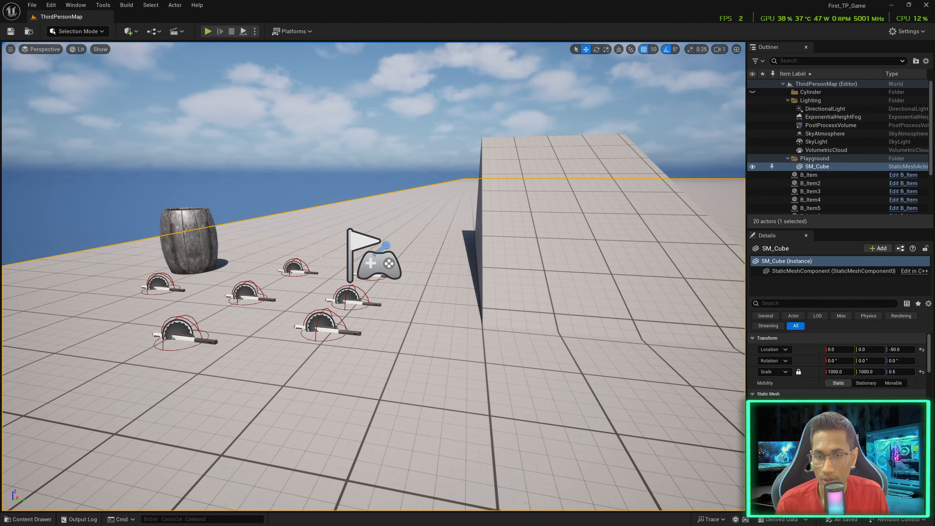
{"action": "key", "text": "ctrl+space"}
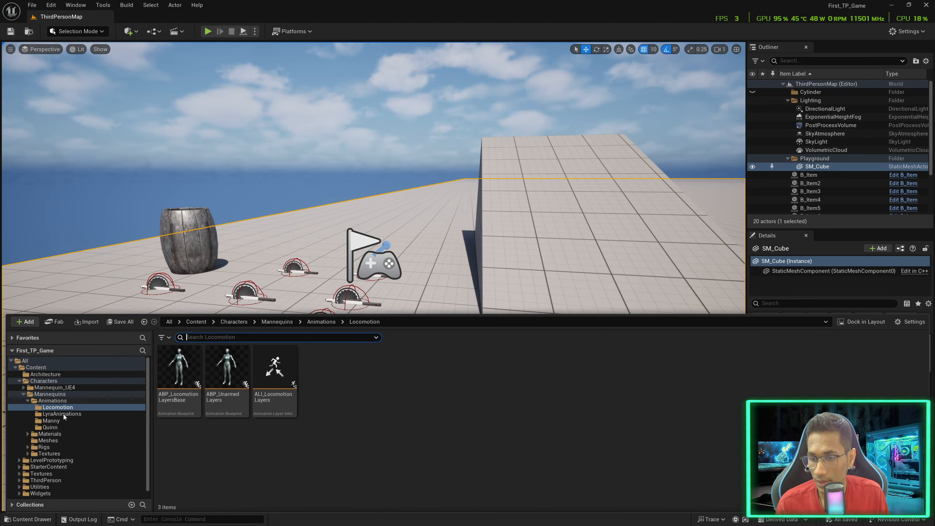
{"action": "left_click", "coordinate": [58, 401]}
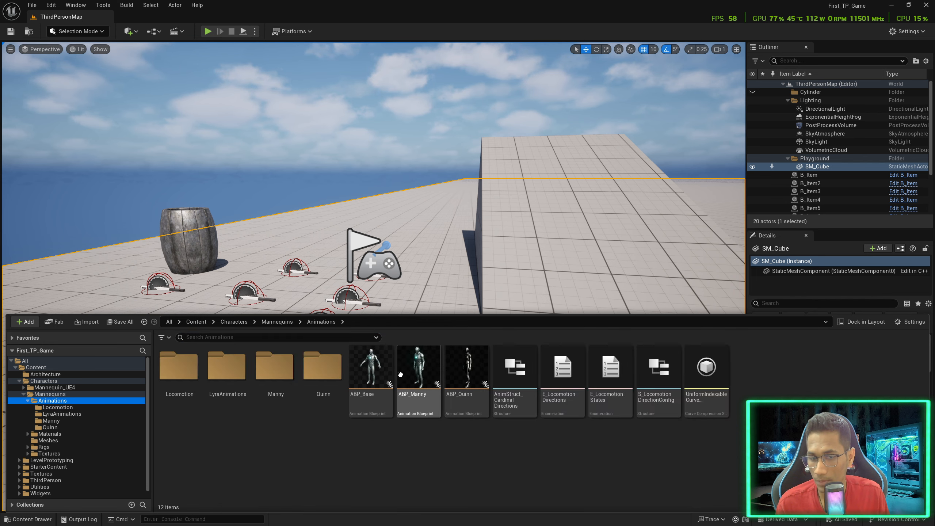
{"action": "double_click", "coordinate": [377, 369]}
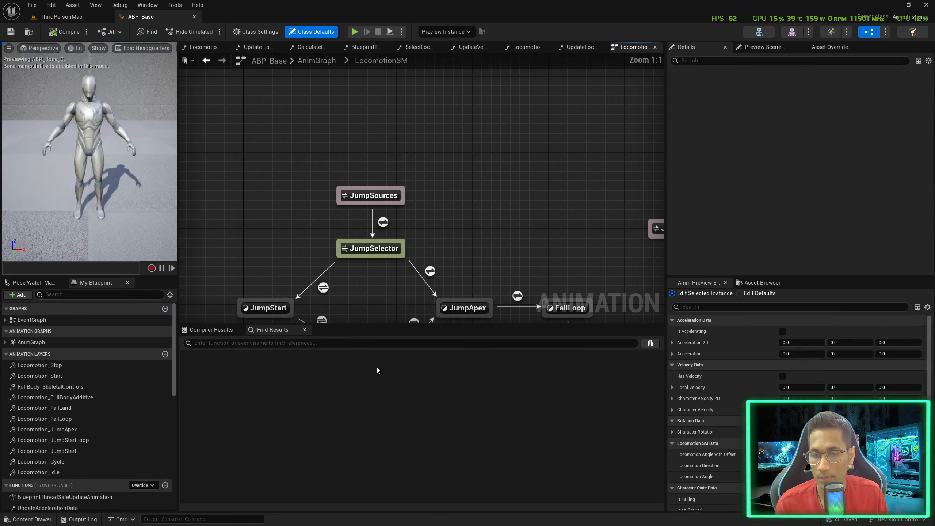
In SelectLocomotionDirectionFromAngle, replace the Abs Angle getter feeding the greater-than comparison with the Angle input variable and save the blueprint
{"action": "double_click", "coordinate": [72, 490]}
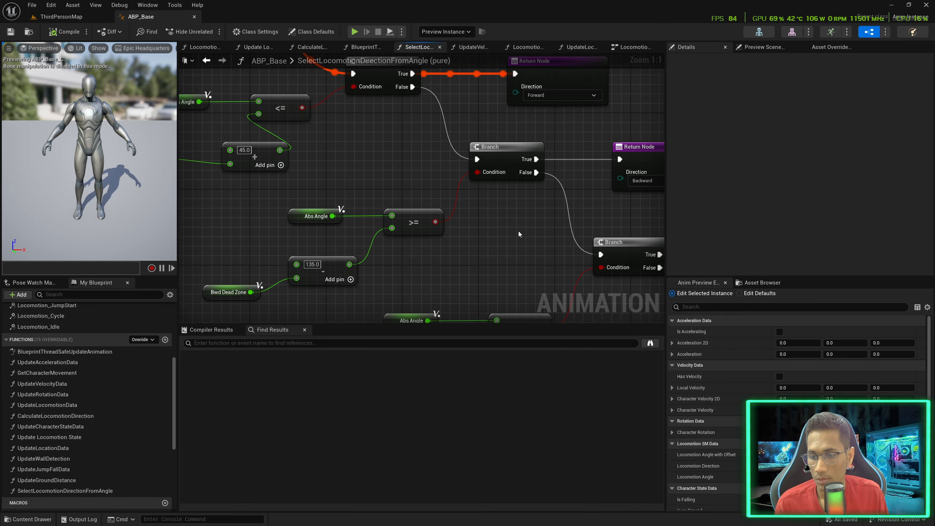
{"action": "right_click_drag", "start_coordinate": [519, 231], "coordinate": [502, 138]}
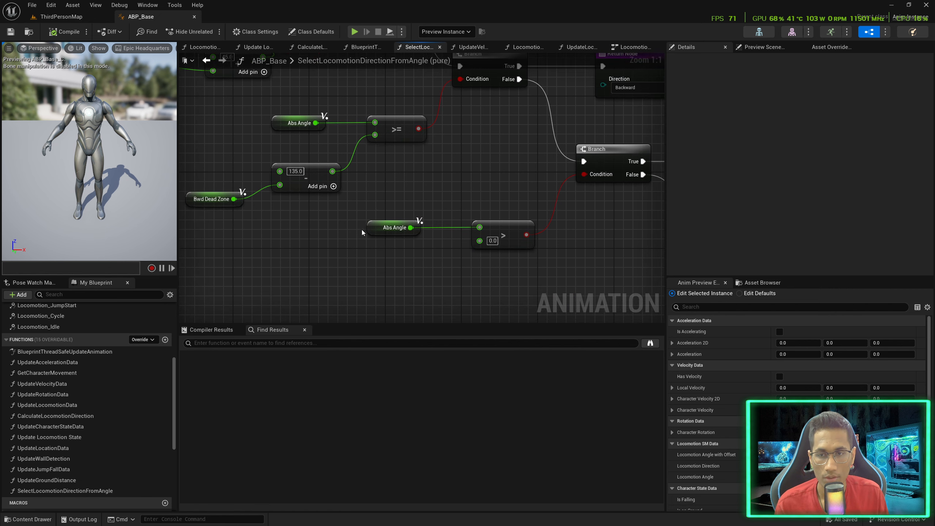
{"action": "key", "text": "Delete"}
{"action": "right_click", "coordinate": [374, 235]}
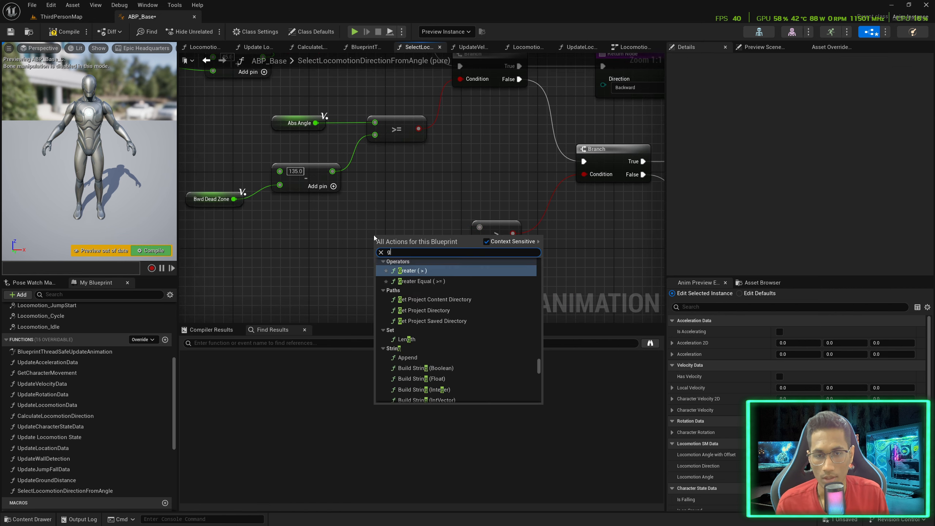
{"action": "type", "text": "get angle"}
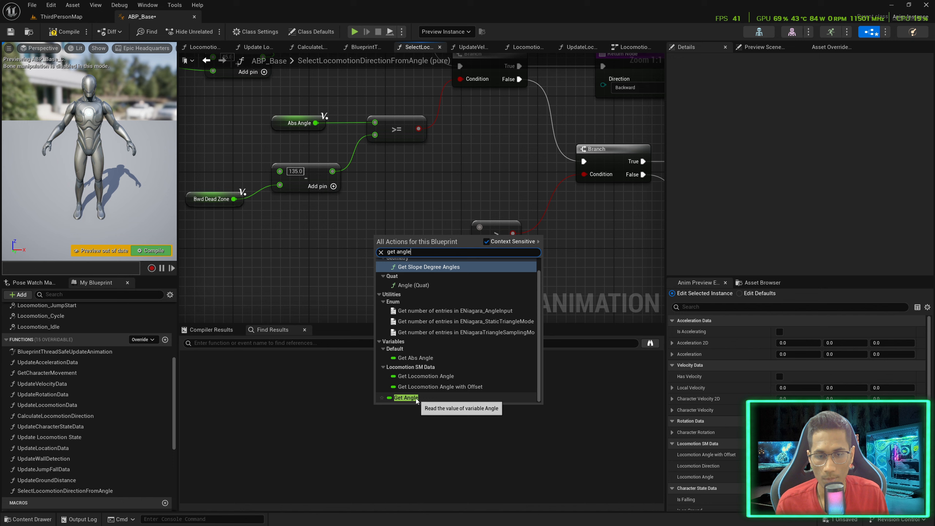
{"action": "left_click", "coordinate": [396, 396]}
{"action": "left_click_drag", "start_coordinate": [410, 237], "coordinate": [479, 227]}
{"action": "key", "text": "ctrl+s"}
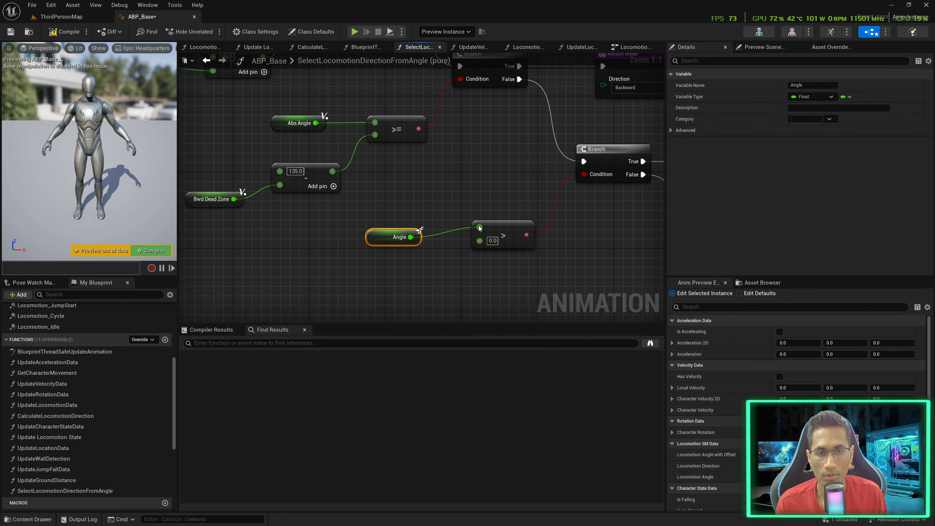
Set the default value of the LocomotionDeadZone variable to 5
{"action": "scroll", "coordinate": [83, 443], "scroll_direction": "down", "scroll_amount": 4}
{"action": "left_click", "coordinate": [37, 459]}
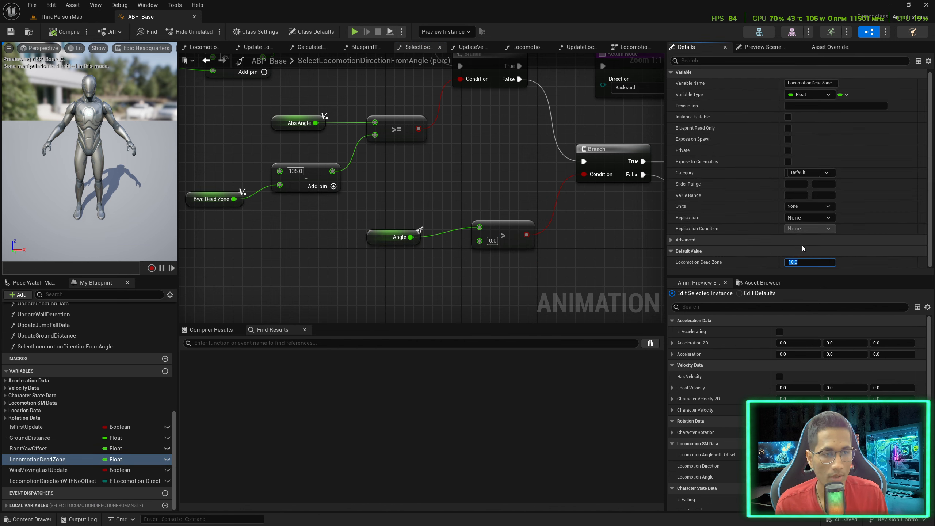
{"action": "left_click", "coordinate": [820, 260]}
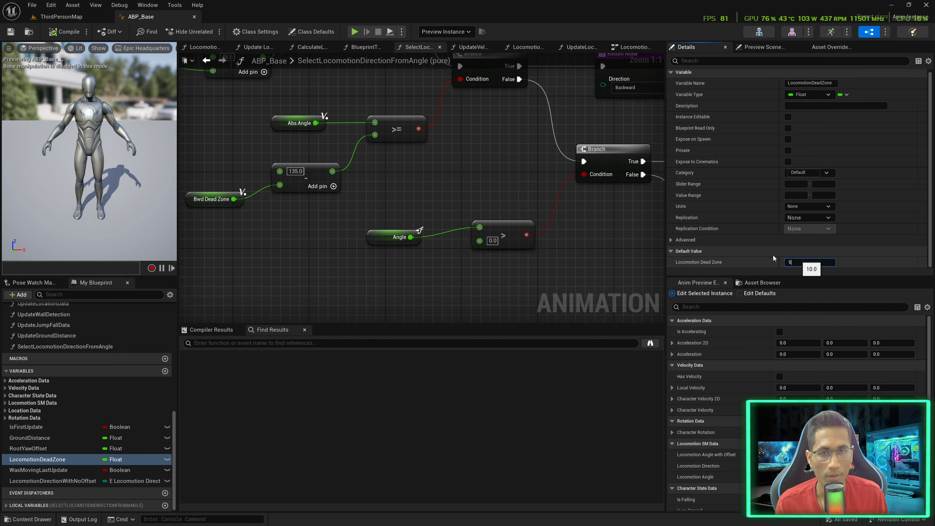
Play-test the game, moving the character forward while walking and running
{"action": "left_click", "coordinate": [353, 32]}
{"action": "key", "text": "w"}
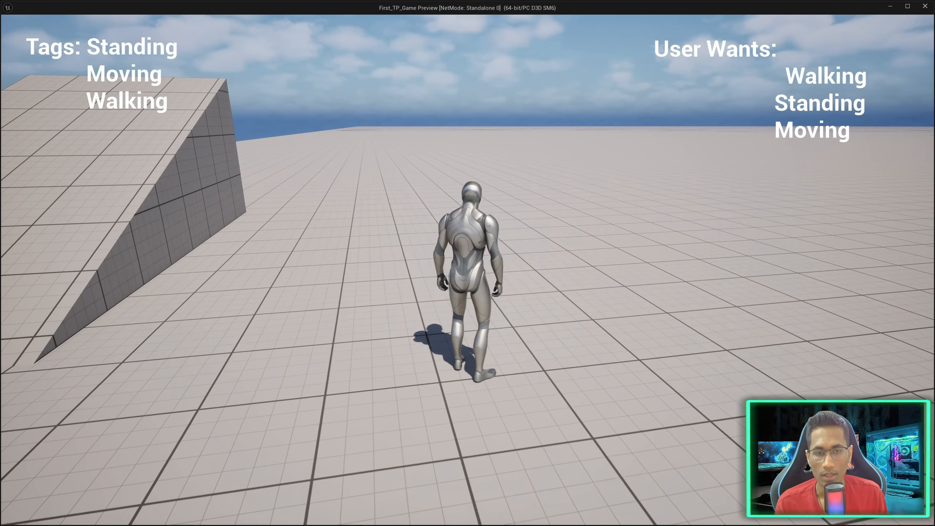
{"action": "key", "text": "shift"}
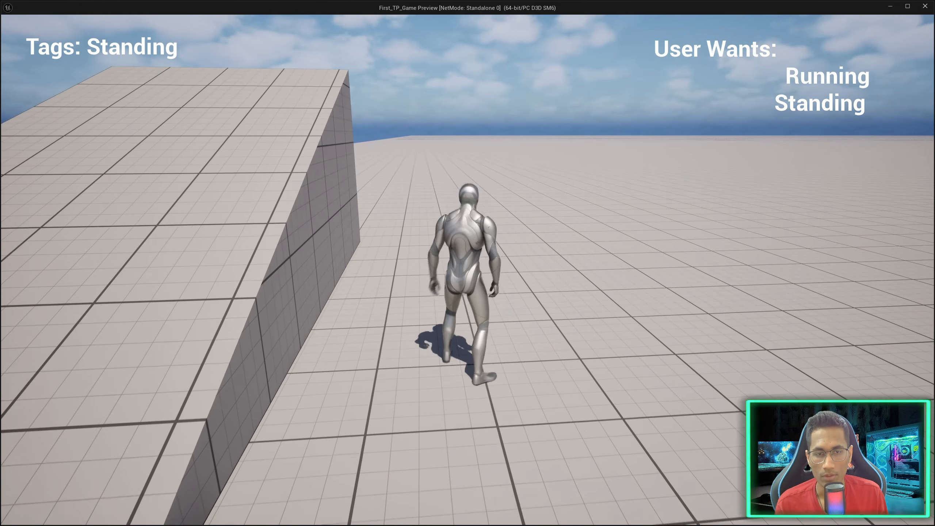
{"action": "key", "text": "Escape"}
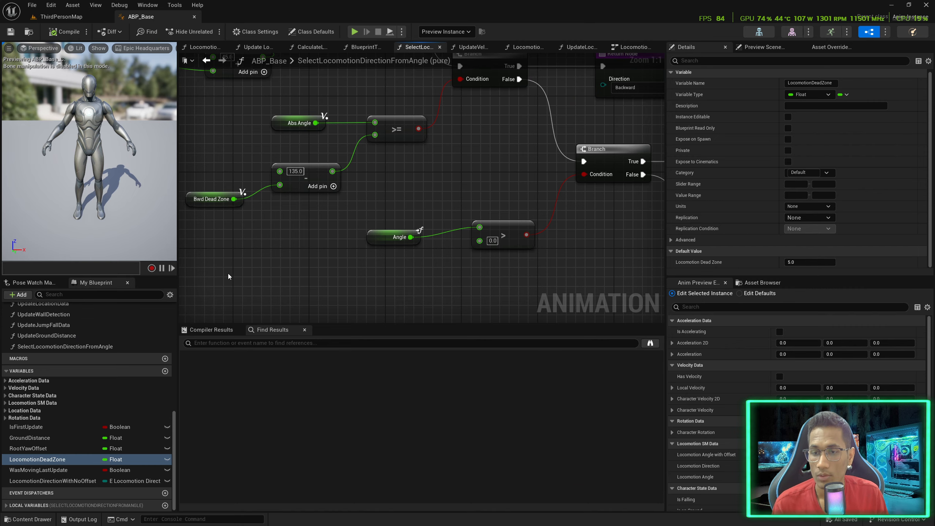
{"action": "key", "text": "ctrl+space"}
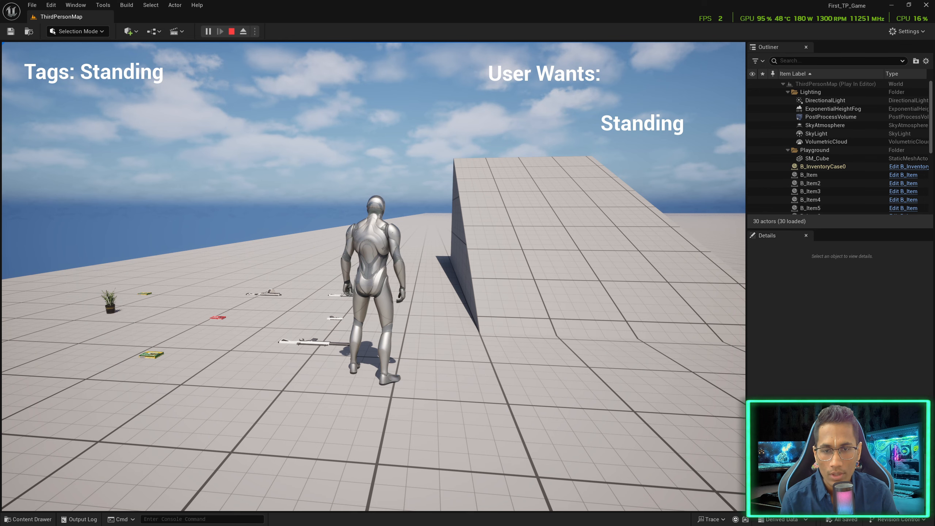
{"action": "key", "text": "w"}
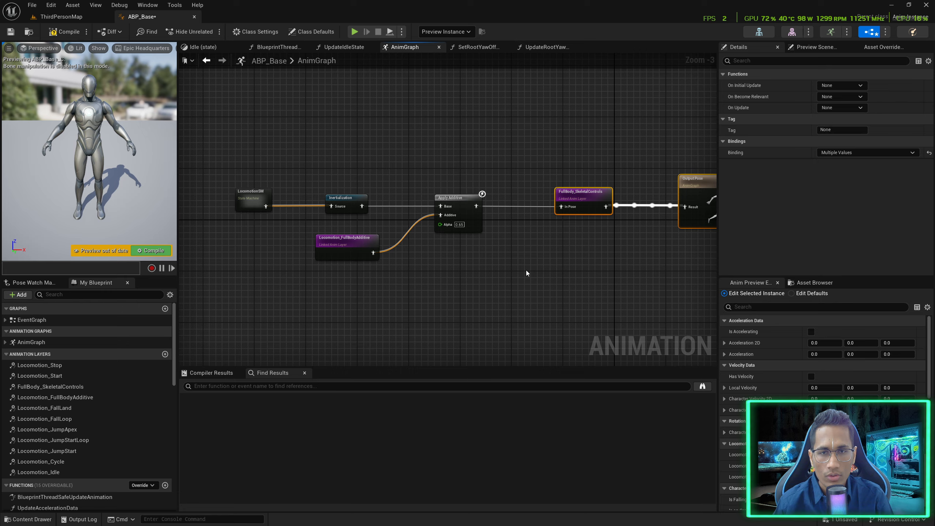
Rewire the AnimGraph so LocomotionSM feeds Apply Additive directly and Inertialization sits between Apply Additive and FullBody_SkeletalControls
{"action": "scroll", "coordinate": [355, 219], "scroll_direction": "up", "scroll_amount": 1}
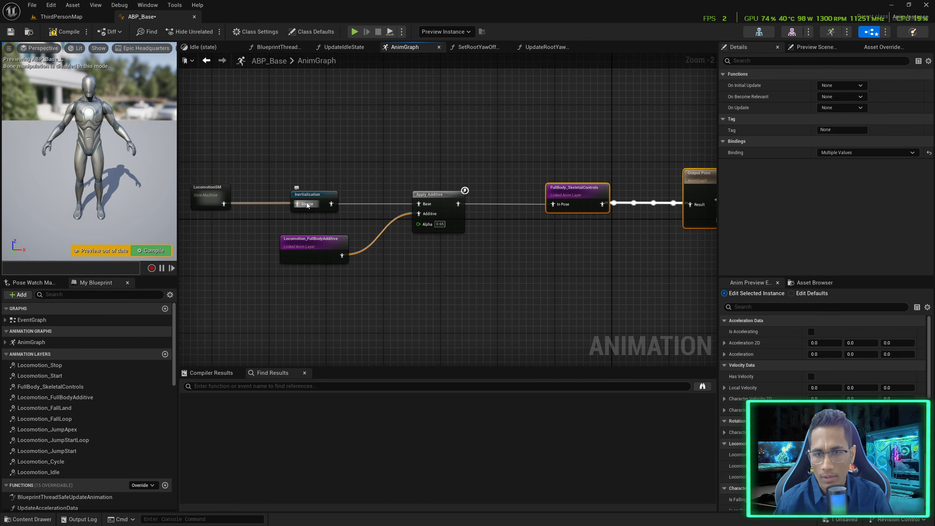
{"action": "left_click_drag", "start_coordinate": [335, 204], "coordinate": [500, 167]}
{"action": "left_click_drag", "start_coordinate": [440, 204], "coordinate": [350, 193]}
{"action": "left_click_drag", "start_coordinate": [224, 203], "coordinate": [325, 196]}
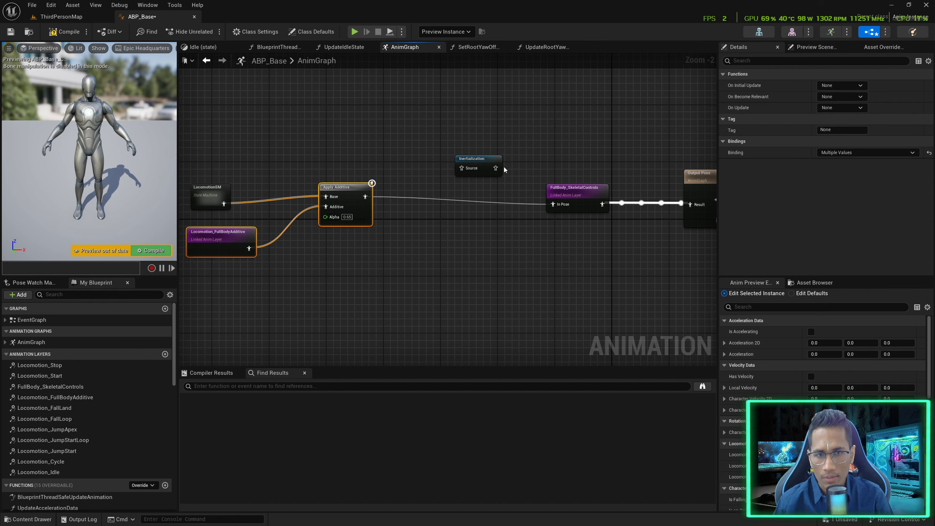
{"action": "left_click_drag", "start_coordinate": [484, 167], "coordinate": [366, 196]}
{"action": "left_click_drag", "start_coordinate": [460, 196], "coordinate": [552, 205]}
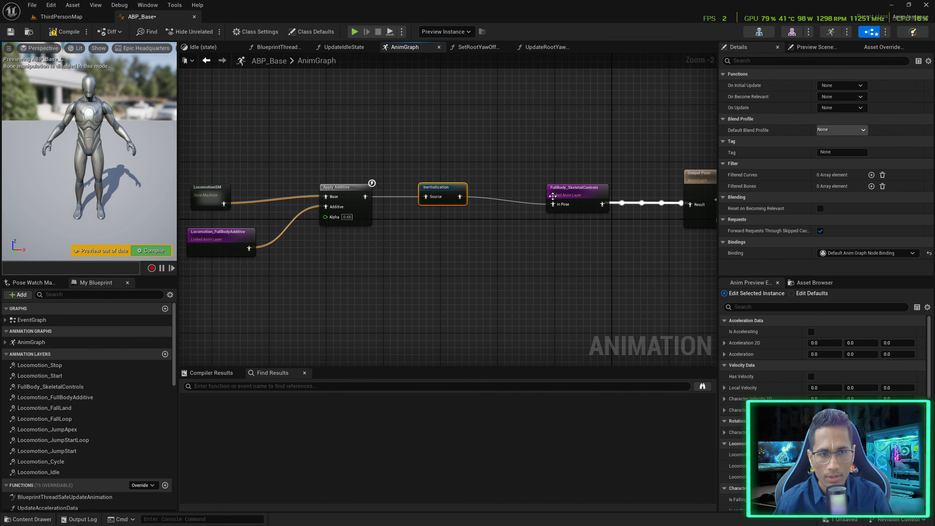
{"action": "left_click", "coordinate": [556, 192]}
Insert a Rotate Root Bone node between Inertialization and FullBody_SkeletalControls in the AnimGraph
{"action": "right_click_drag", "start_coordinate": [554, 230], "coordinate": [493, 229]}
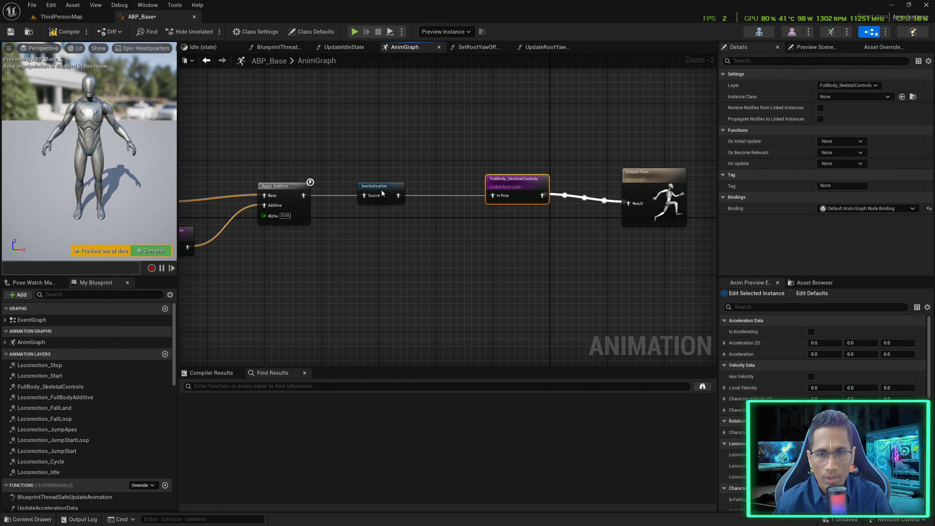
{"action": "left_click_drag", "start_coordinate": [382, 191], "coordinate": [403, 194]}
{"action": "left_click", "coordinate": [371, 196], "text": "alt"}
{"action": "type", "text": "ro"}
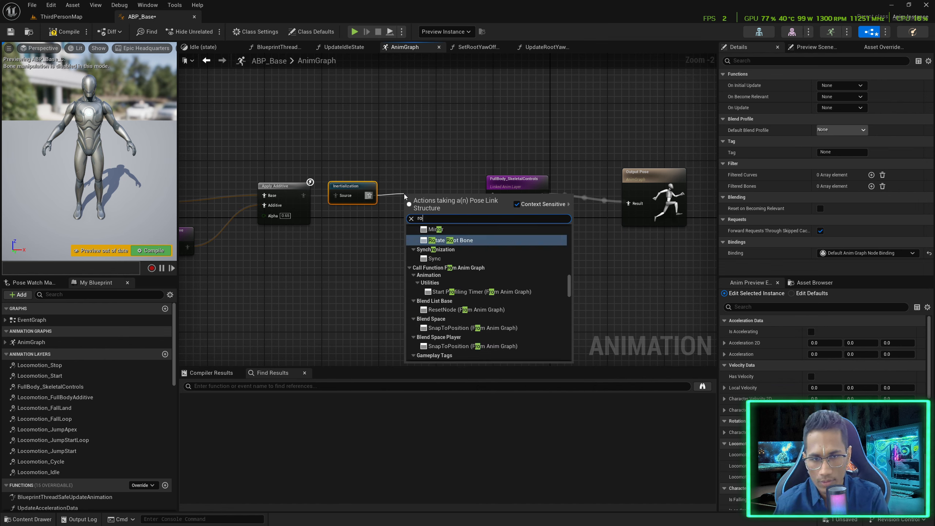
{"action": "key", "text": "Return"}
{"action": "left_click_drag", "start_coordinate": [436, 201], "coordinate": [495, 194]}
{"action": "scroll", "coordinate": [471, 206], "scroll_direction": "up", "scroll_amount": 2}
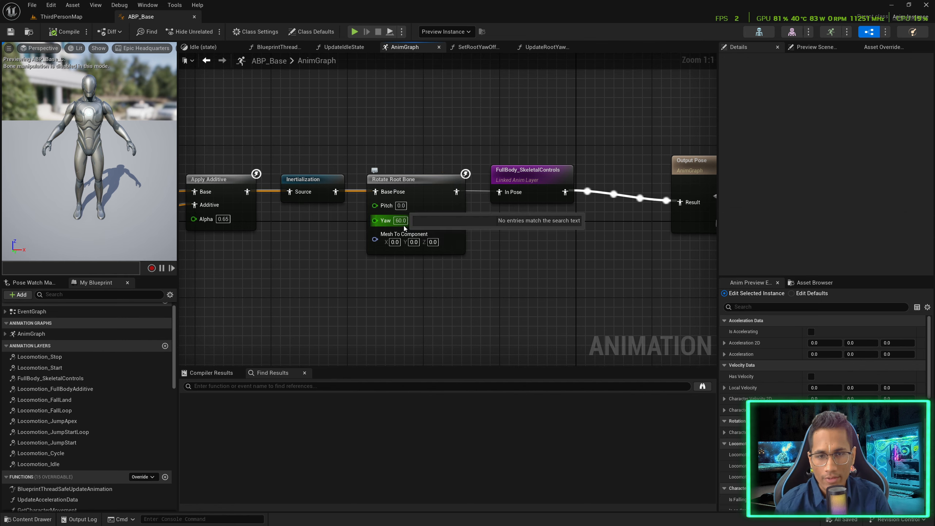
Play-test the Rotate Root Bone node with Yaw values of 60 and 120
{"action": "left_click", "coordinate": [355, 30]}
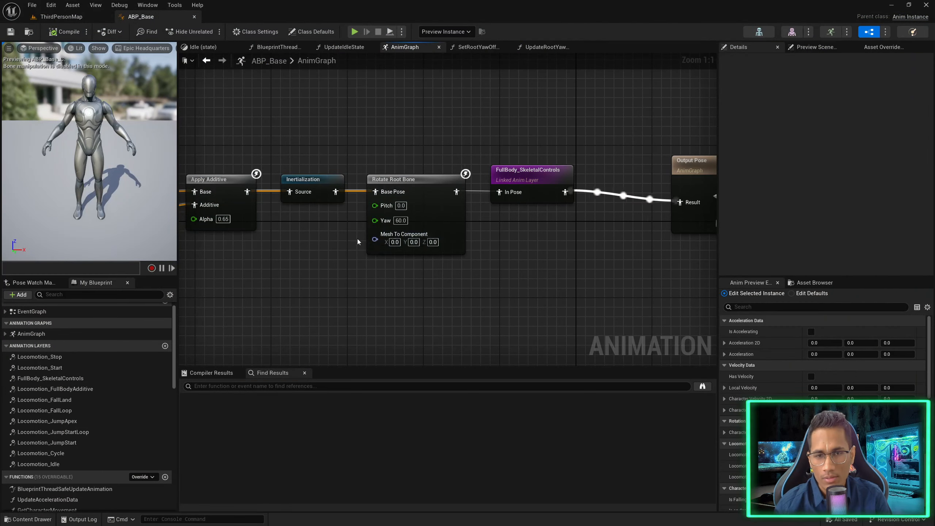
{"action": "type", "text": "120"}
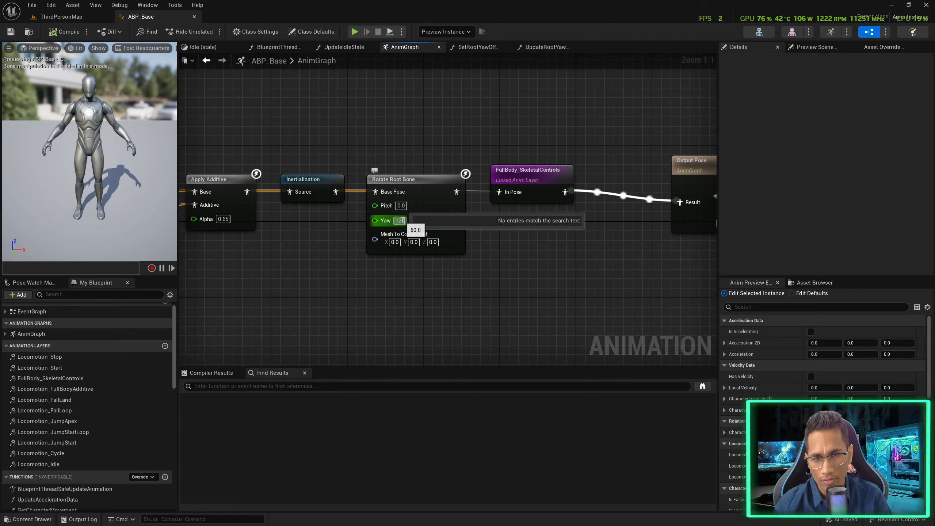
{"action": "key", "text": "Return"}
{"action": "left_click", "coordinate": [355, 31]}
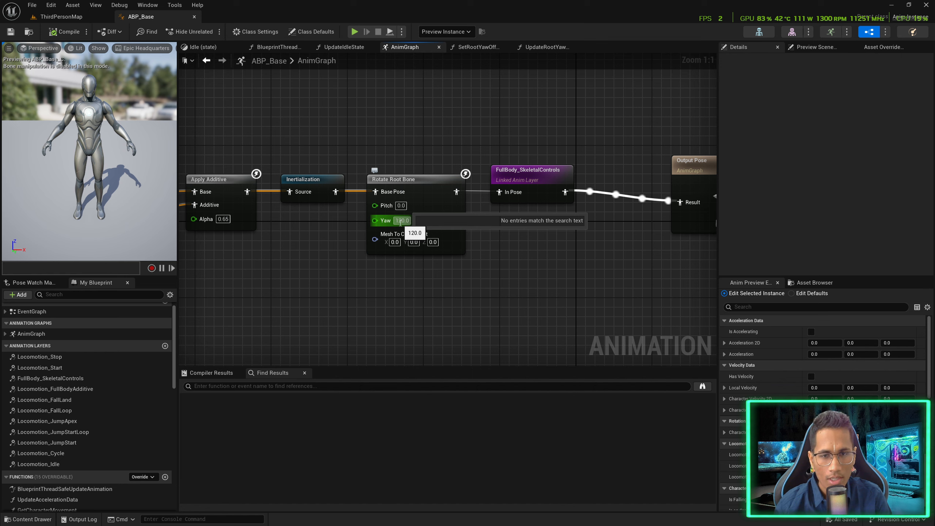
Reset the Rotate Root Bone node's Yaw to 0 and bind the Yaw property to Root Yaw Offset
{"action": "left_click", "coordinate": [400, 223]}
{"action": "key", "text": "BackSpace"}
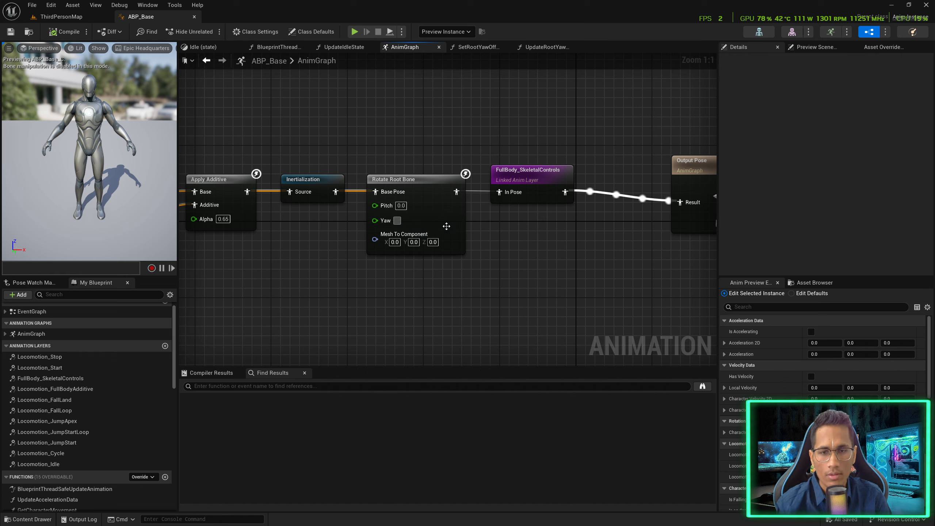
{"action": "left_click", "coordinate": [446, 226]}
{"action": "left_click", "coordinate": [908, 141]}
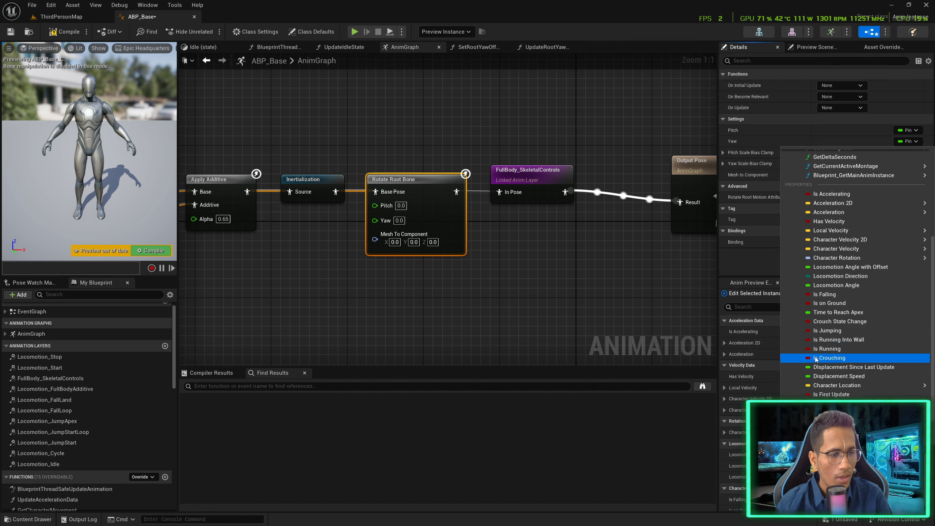
{"action": "scroll", "coordinate": [815, 357], "scroll_direction": "down", "scroll_amount": 2}
{"action": "left_click", "coordinate": [842, 382]}
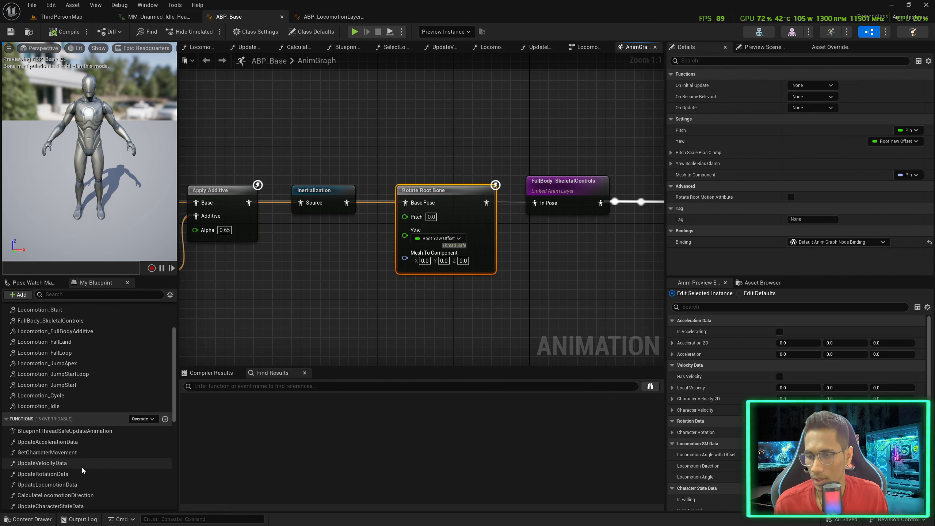
In UpdateVelocityData, delete the control rotation, actor rotation, subtract and Normalize Axis nodes that feed the Locomotion Angle subtraction
{"action": "double_click", "coordinate": [81, 464]}
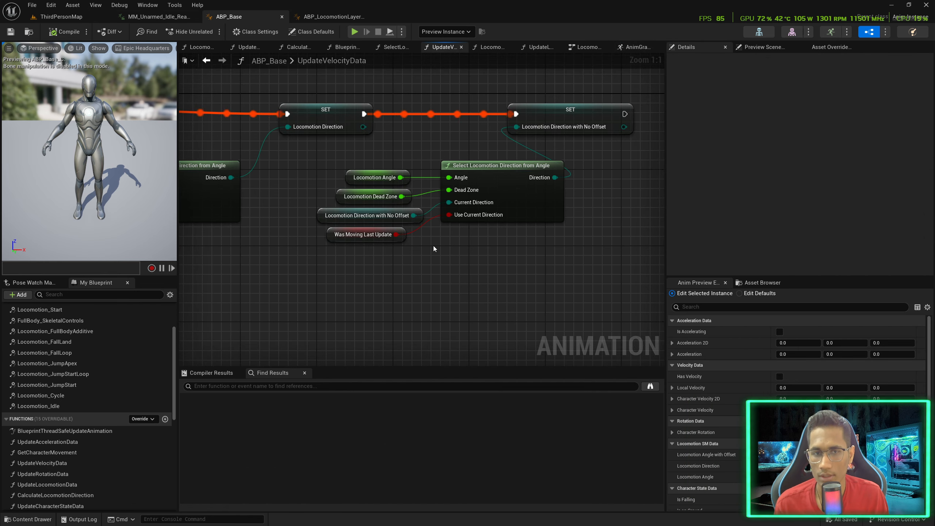
{"action": "right_click_drag", "start_coordinate": [398, 266], "coordinate": [614, 257]}
{"action": "scroll", "coordinate": [563, 269], "scroll_direction": "down", "scroll_amount": 3}
{"action": "scroll", "coordinate": [340, 314], "scroll_direction": "up", "scroll_amount": 2}
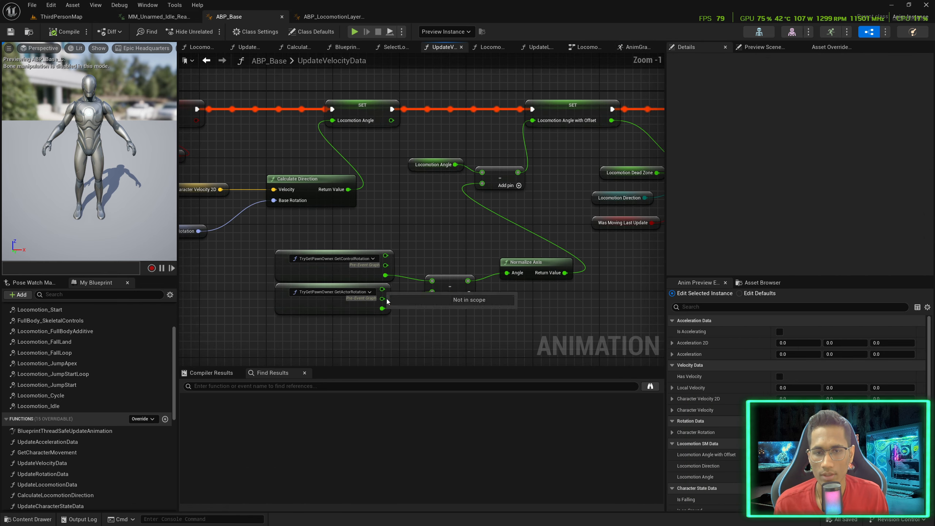
{"action": "right_click_drag", "start_coordinate": [460, 276], "coordinate": [437, 266]}
{"action": "left_click_drag", "start_coordinate": [304, 215], "coordinate": [524, 308]}
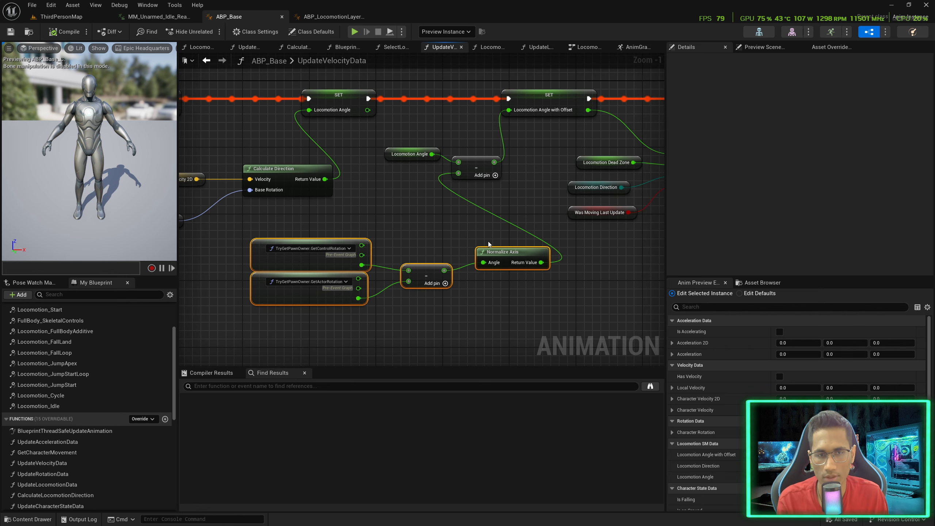
{"action": "key", "text": "Delete"}
Connect a RootYawOffset getter to the second input of the Locomotion Angle subtraction and save the blueprint
{"action": "scroll", "coordinate": [62, 448], "scroll_direction": "down", "scroll_amount": 10}
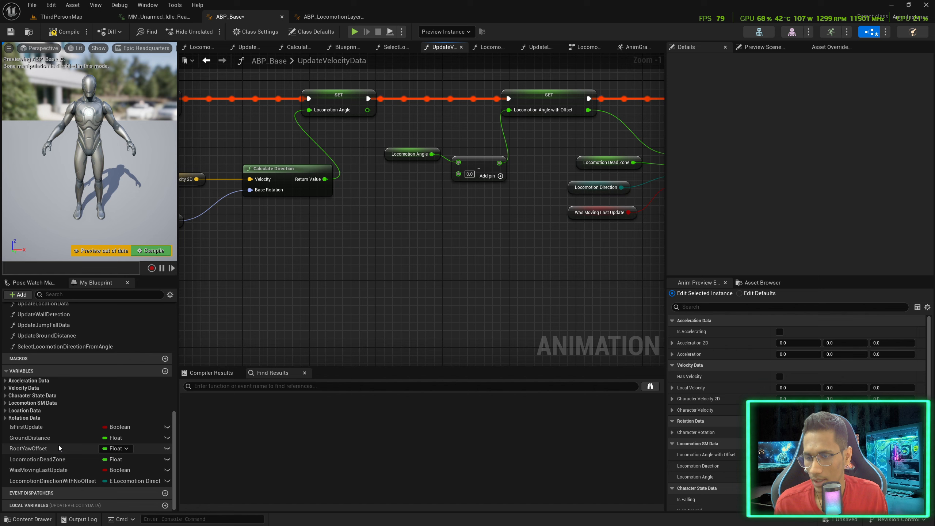
{"action": "left_click_drag", "start_coordinate": [53, 447], "coordinate": [468, 174], "text": "ctrl"}
{"action": "key", "text": "ctrl+s"}
Open the UpdateRotationData function and create a Float variable named YawDeltaSinceLastUpdate
{"action": "scroll", "coordinate": [146, 333], "scroll_direction": "up", "scroll_amount": 5}
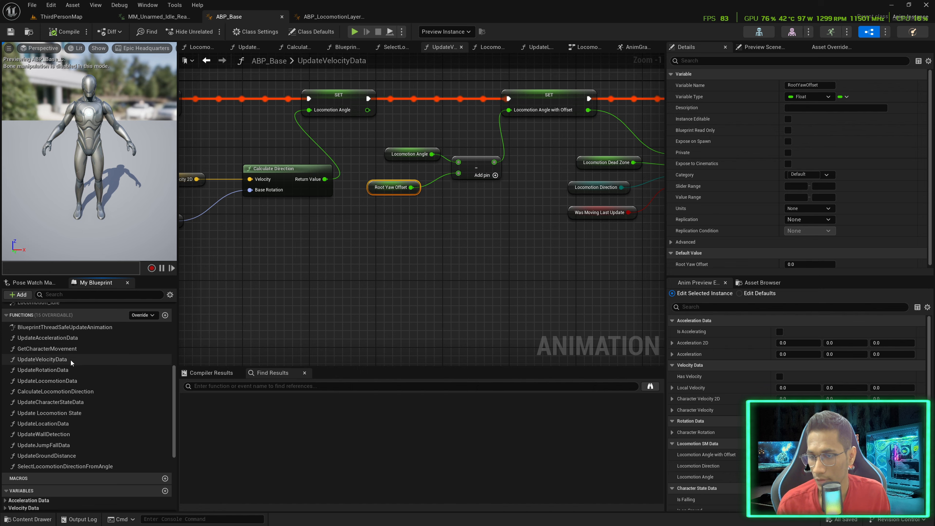
{"action": "double_click", "coordinate": [55, 370]}
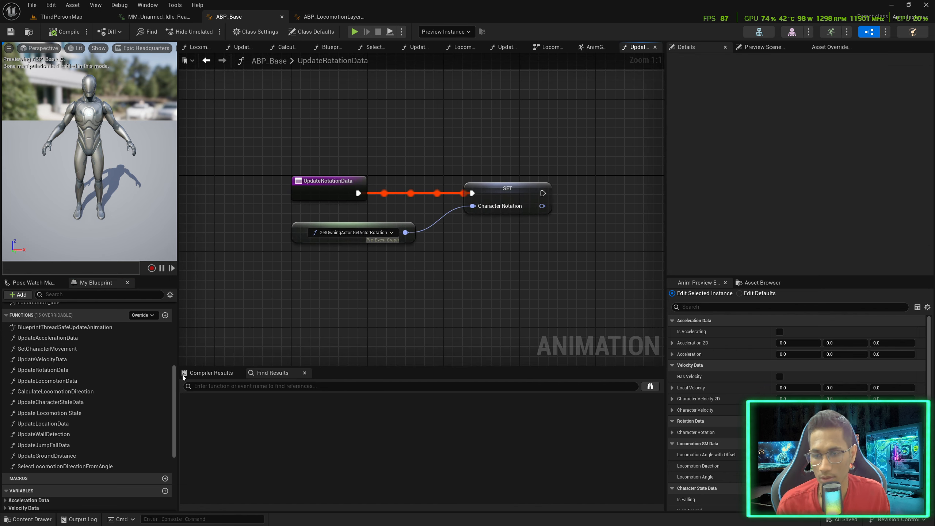
{"action": "scroll", "coordinate": [112, 378], "scroll_direction": "down", "scroll_amount": 5}
{"action": "left_click", "coordinate": [166, 360]}
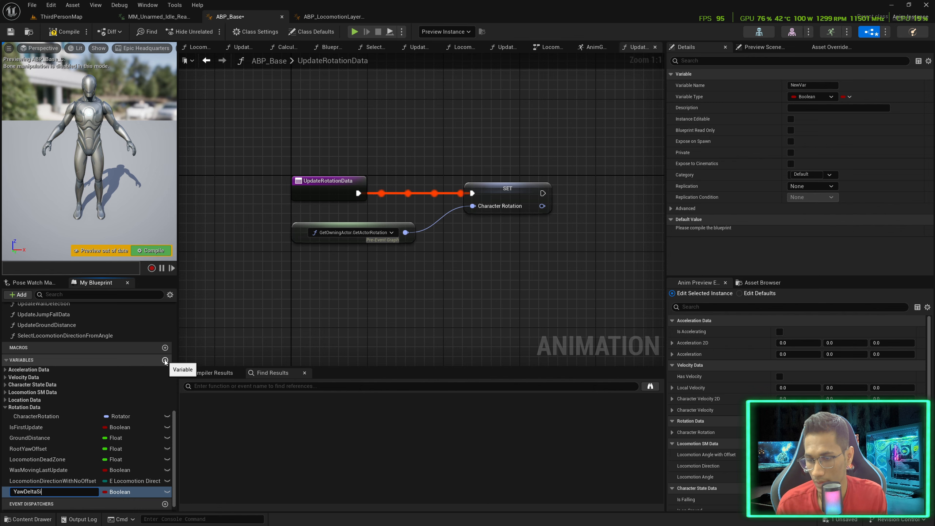
{"action": "type", "text": "YawDeltaSinceLastUpdate"}
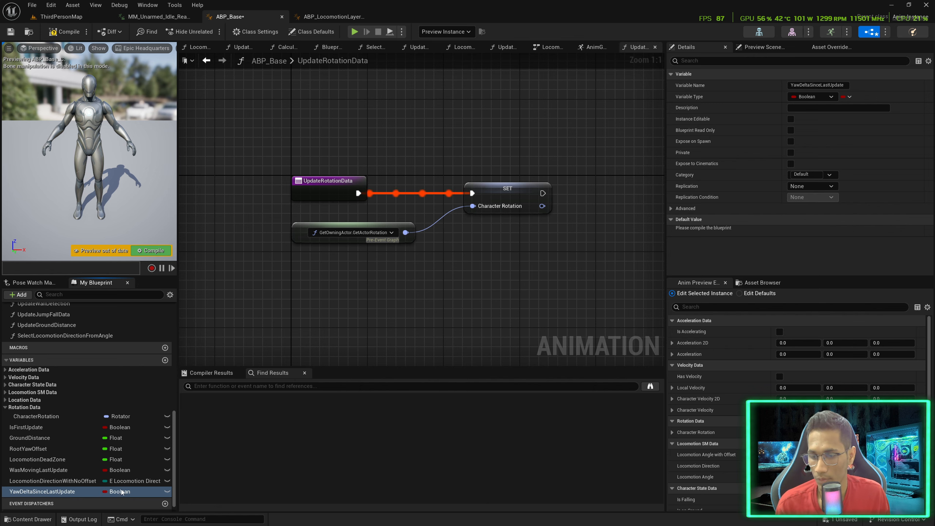
{"action": "key", "text": "Return"}
{"action": "left_click", "coordinate": [117, 491]}
{"action": "left_click", "coordinate": [138, 368]}
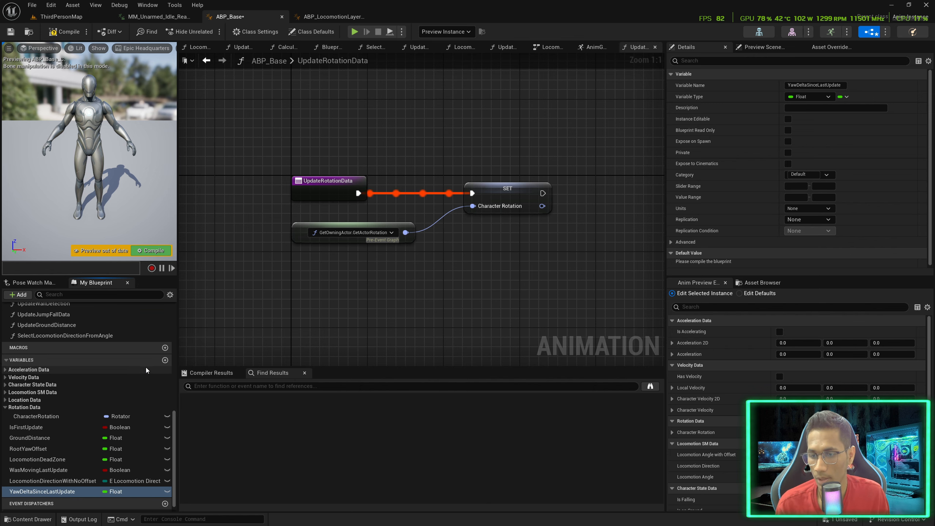
Insert a YawDeltaSinceLastUpdate setter between the UpdateRotationData entry and the Character Rotation setter
{"action": "right_click_drag", "start_coordinate": [565, 281], "coordinate": [425, 277]}
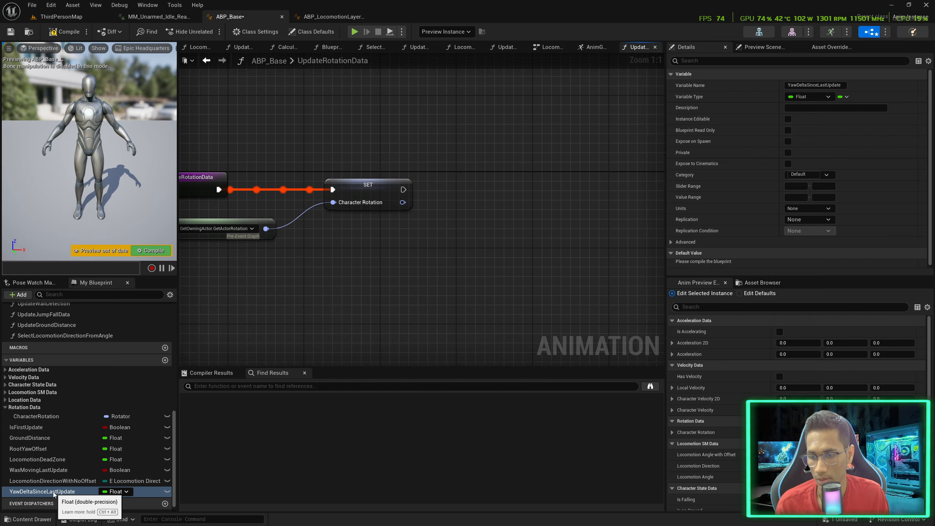
{"action": "left_click_drag", "start_coordinate": [52, 492], "coordinate": [493, 231], "text": "alt"}
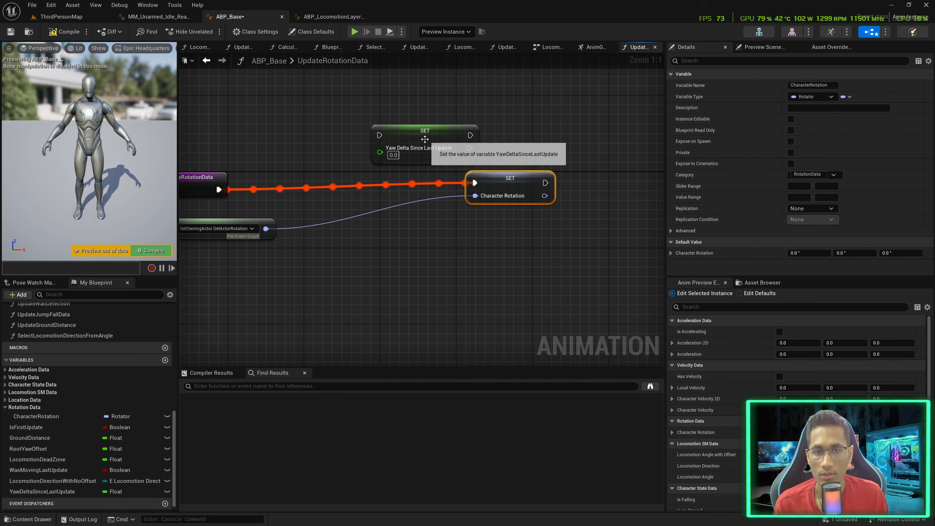
{"action": "left_click_drag", "start_coordinate": [423, 138], "coordinate": [476, 185]}
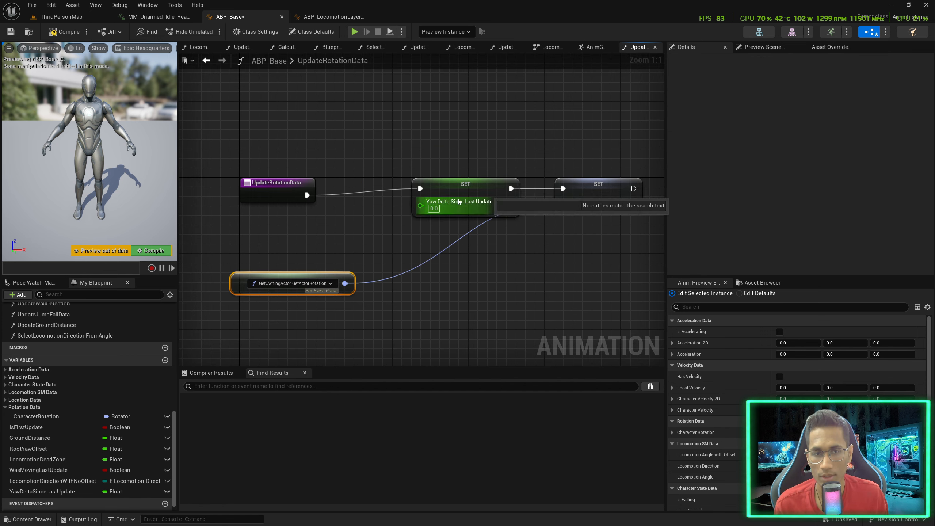
{"action": "left_click_drag", "start_coordinate": [467, 189], "coordinate": [436, 193]}
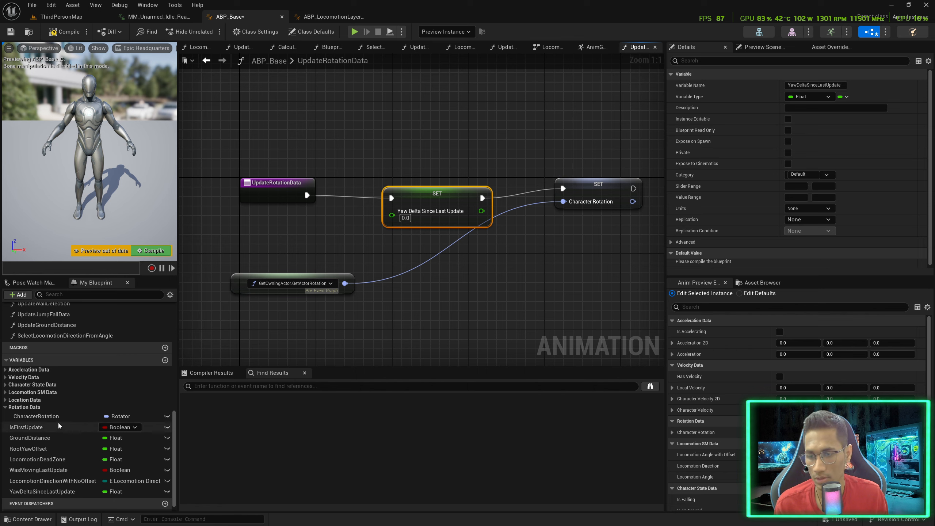
Add a CharacterRotation getter and split both it and the owning actor's rotation with Break Rotator nodes
{"action": "left_click_drag", "start_coordinate": [36, 416], "coordinate": [255, 248]}
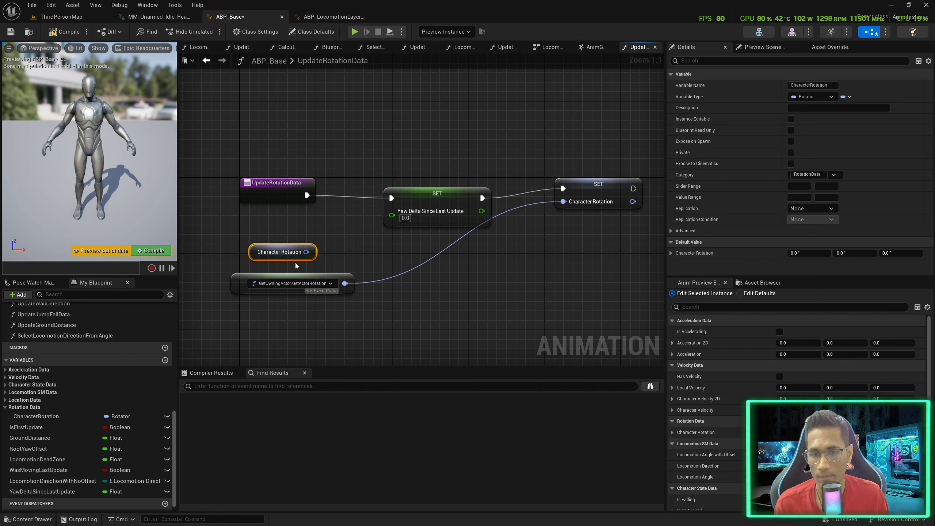
{"action": "left_click_drag", "start_coordinate": [300, 276], "coordinate": [293, 305]}
{"action": "left_click_drag", "start_coordinate": [426, 223], "coordinate": [427, 213]}
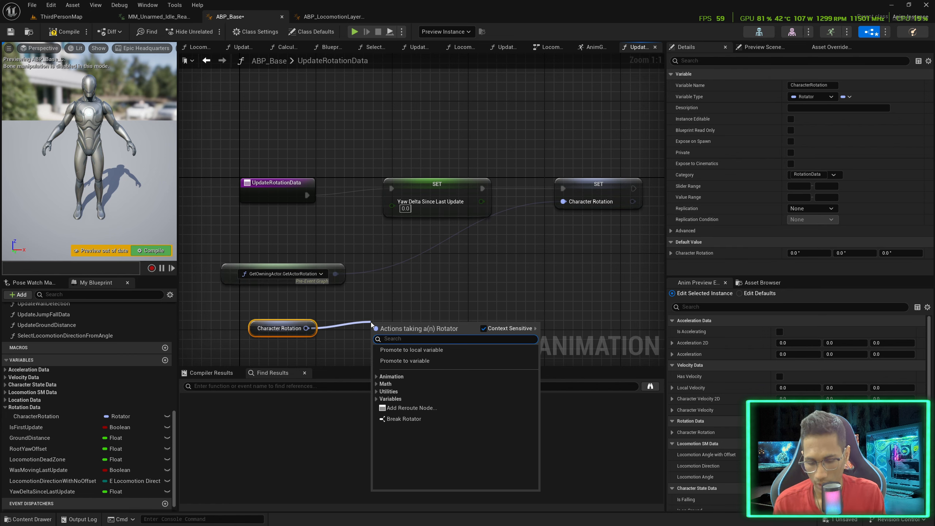
{"action": "type", "text": "brea"}
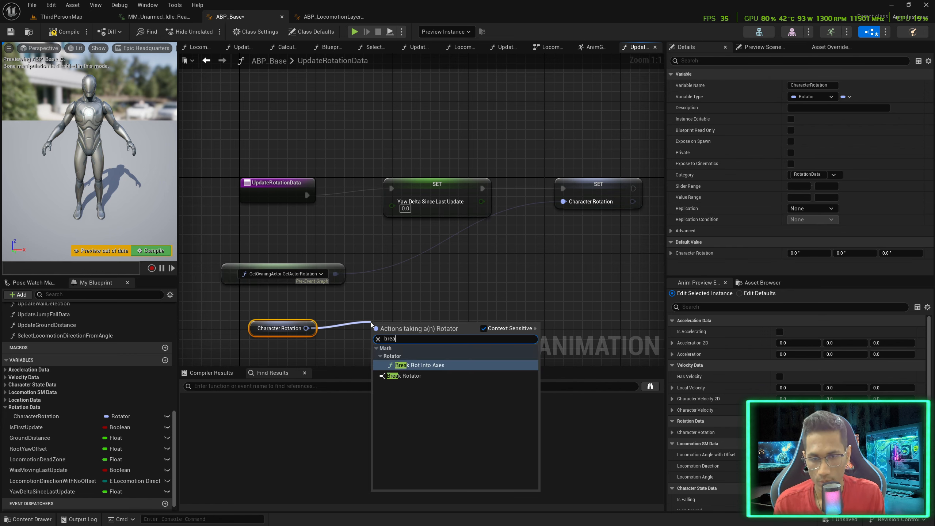
{"action": "key", "text": "Down"}
{"action": "key", "text": "Return"}
{"action": "right_click_drag", "start_coordinate": [419, 295], "coordinate": [399, 239]}
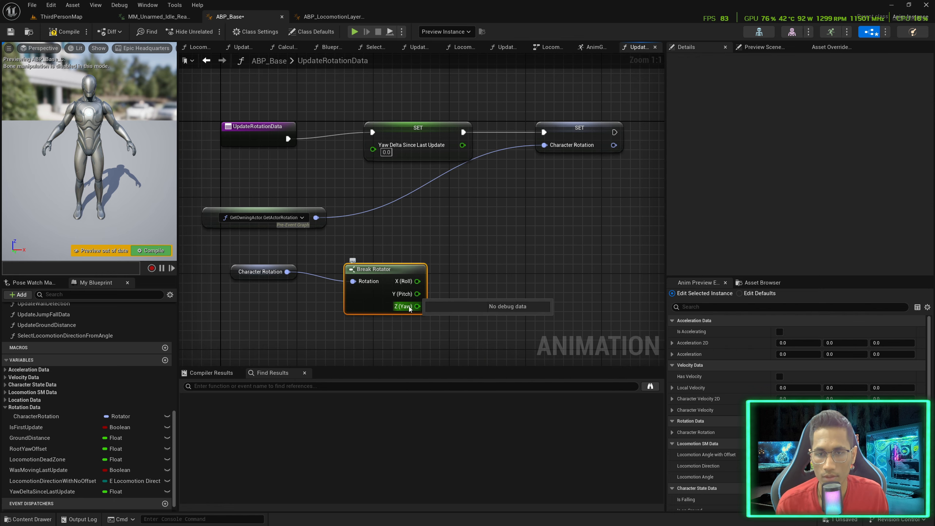
{"action": "left_click_drag", "start_coordinate": [316, 218], "coordinate": [390, 216]}
{"action": "type", "text": "brea"}
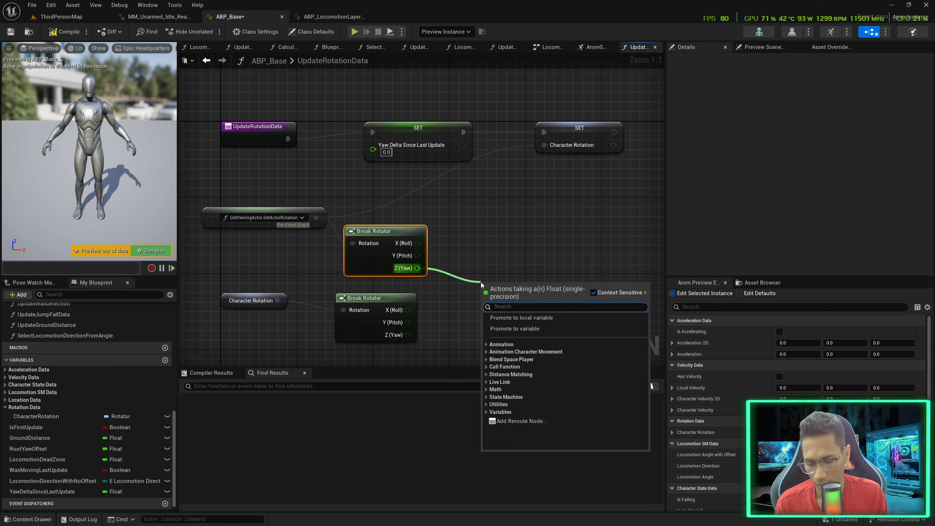
Subtract the Character Rotation yaw from the actor rotation yaw and feed the result into the Yaw Delta Since Last Update setter
{"action": "type", "text": "subt"}
{"action": "key", "text": "Return"}
{"action": "left_click_drag", "start_coordinate": [408, 335], "coordinate": [489, 296]}
{"action": "right_click_drag", "start_coordinate": [546, 173], "coordinate": [503, 171]}
{"action": "left_click_drag", "start_coordinate": [527, 127], "coordinate": [593, 129]}
{"action": "left_click_drag", "start_coordinate": [328, 124], "coordinate": [403, 125]}
{"action": "left_click_drag", "start_coordinate": [485, 279], "coordinate": [406, 147]}
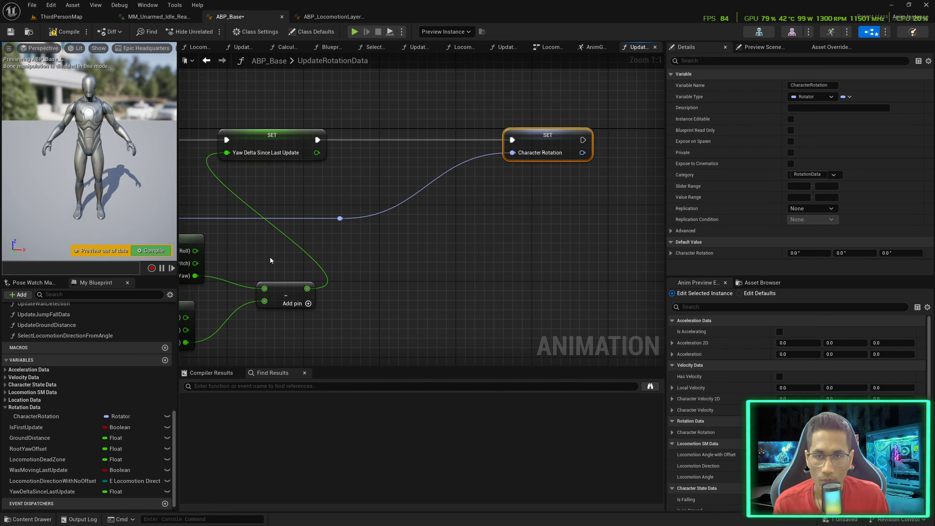
Create a Float variable named YawDeltaSpeed and insert its setter between the Yaw Delta Since Last Update and Character Rotation setters
{"action": "left_click", "coordinate": [165, 361]}
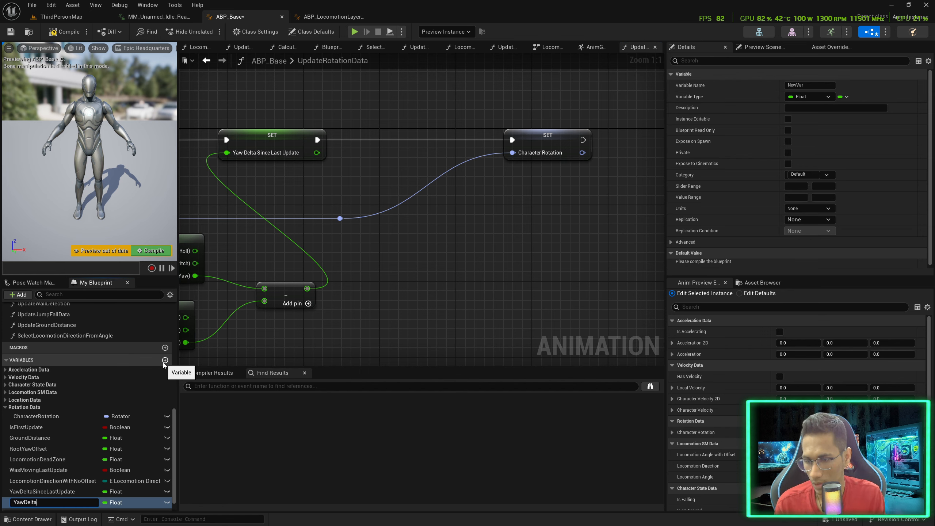
{"action": "type", "text": "YawDeltaSpeed"}
{"action": "key", "text": "Return"}
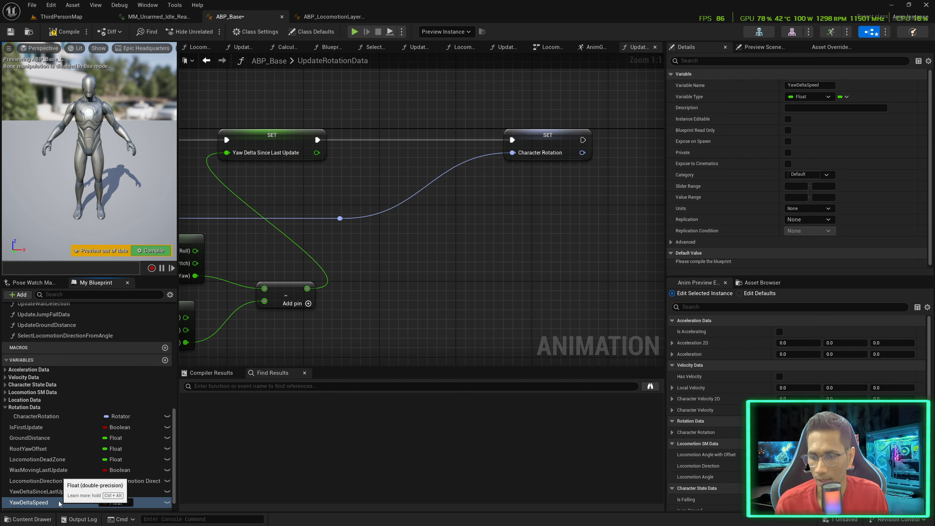
{"action": "left_click_drag", "start_coordinate": [30, 502], "coordinate": [422, 129], "text": "ctrl"}
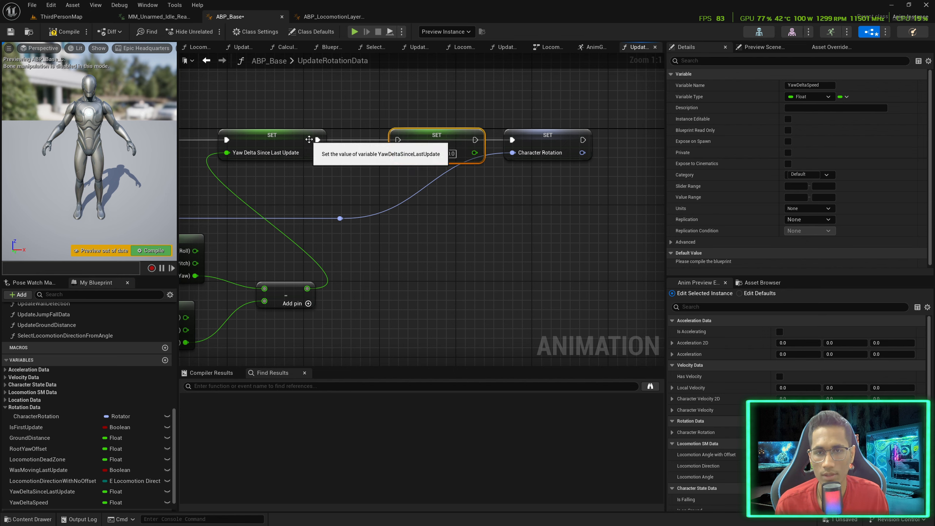
{"action": "left_click_drag", "start_coordinate": [317, 140], "coordinate": [399, 140]}
Divide Yaw Delta Since Last Update by Get Delta Seconds with Safe Divide and feed the result into the Yaw Delta Speed setter
{"action": "left_click_drag", "start_coordinate": [317, 153], "coordinate": [385, 200]}
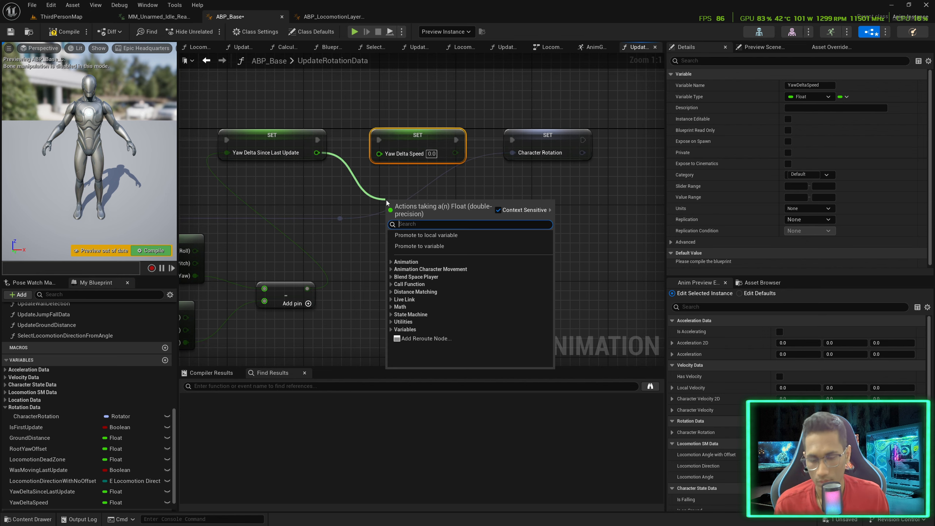
{"action": "type", "text": "safe"}
{"action": "key", "text": "Return"}
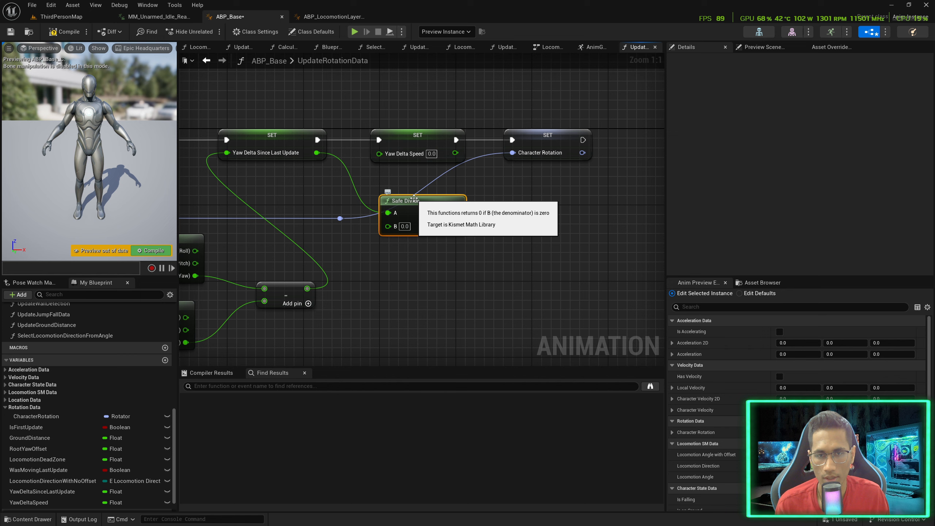
{"action": "right_click", "coordinate": [381, 281]}
{"action": "type", "text": "get delta"}
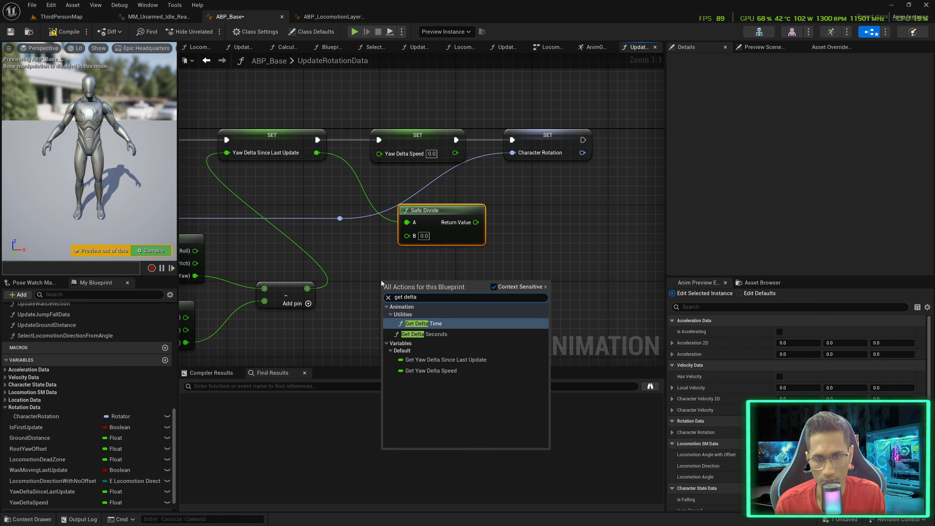
{"action": "key", "text": "Down"}
{"action": "key", "text": "Return"}
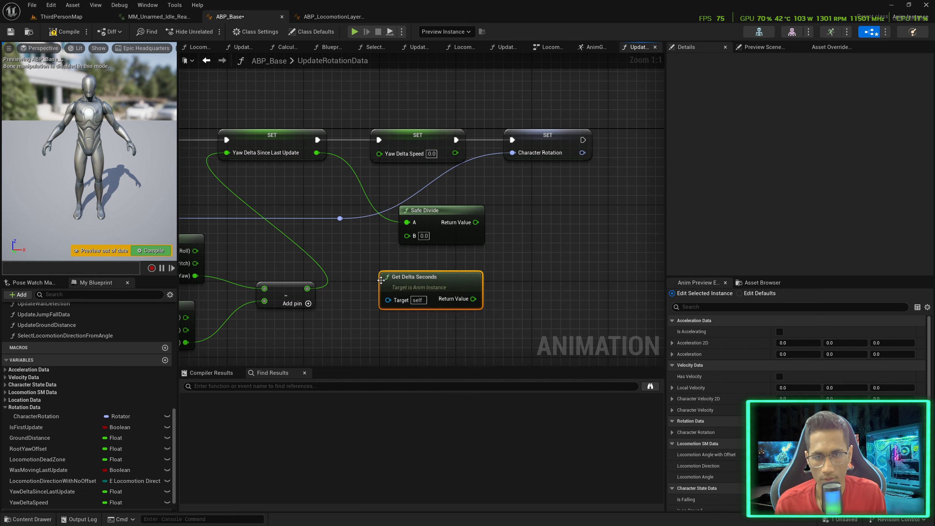
{"action": "left_click_drag", "start_coordinate": [473, 298], "coordinate": [407, 236]}
{"action": "left_click_drag", "start_coordinate": [462, 222], "coordinate": [380, 154]}
After the Character Rotation setter, add a Branch on IsFirstUpdate whose True output sets YawDeltaSinceLastUpdate to 0.0, and save the blueprint
{"action": "right_click_drag", "start_coordinate": [523, 186], "coordinate": [474, 176]}
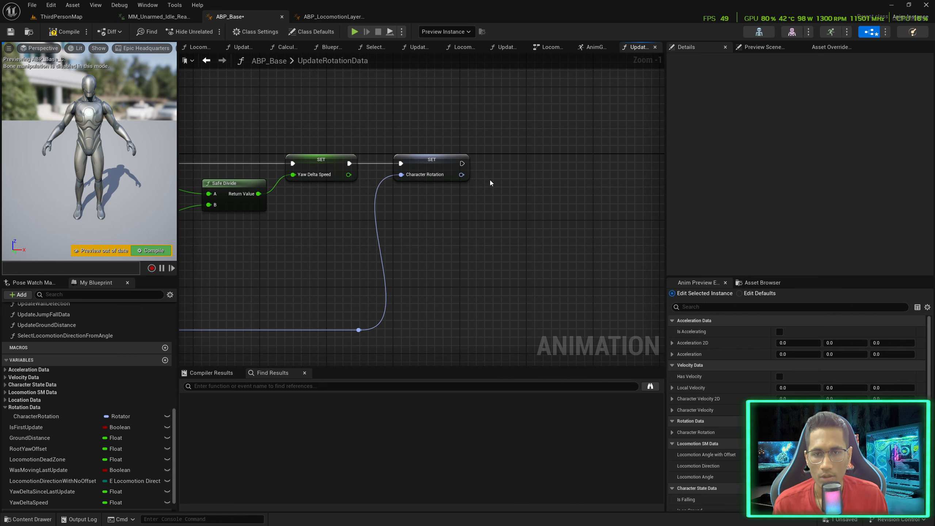
{"action": "right_click_drag", "start_coordinate": [489, 183], "coordinate": [431, 166]}
{"action": "mouse_move", "coordinate": [370, 174]}
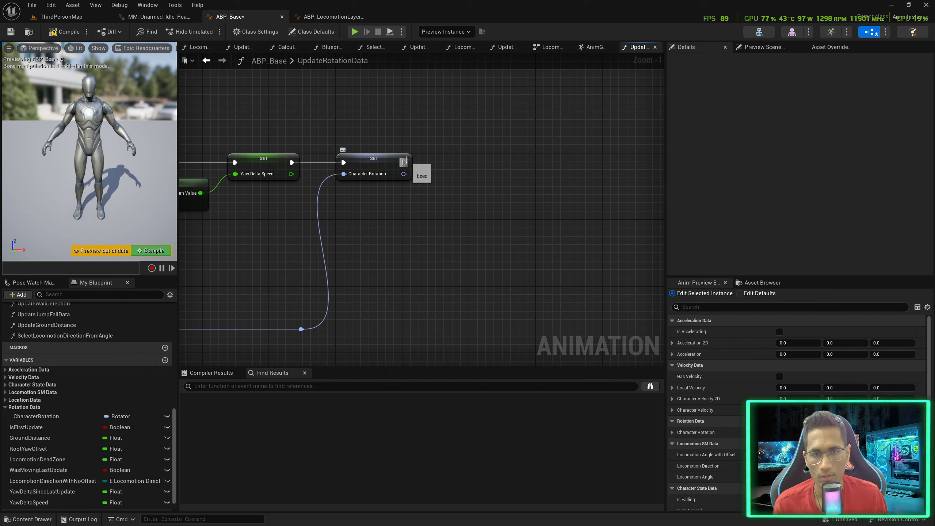
{"action": "left_click_drag", "start_coordinate": [404, 163], "coordinate": [474, 160]}
{"action": "key", "text": "b"}
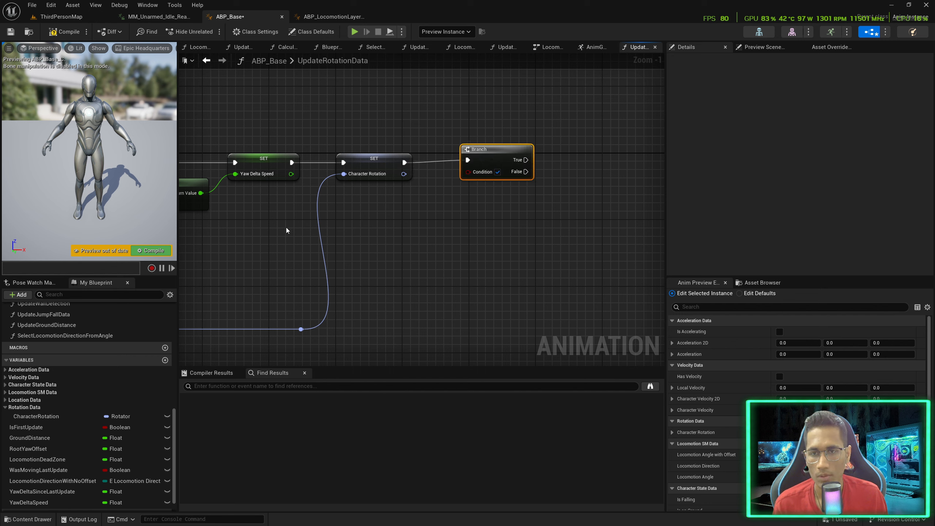
{"action": "left_click_drag", "start_coordinate": [62, 494], "coordinate": [526, 160]}
{"action": "right_click", "coordinate": [434, 205]}
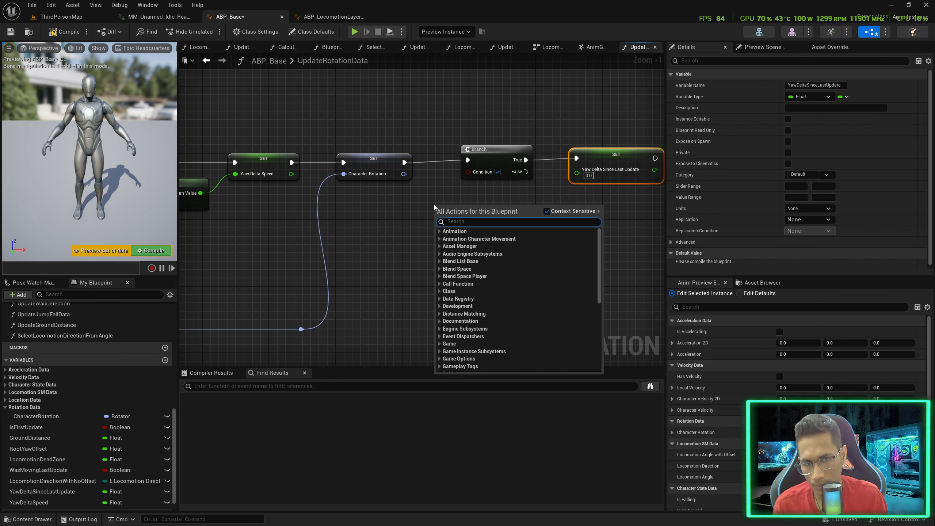
{"action": "left_click_drag", "start_coordinate": [28, 427], "coordinate": [471, 173], "text": "ctrl"}
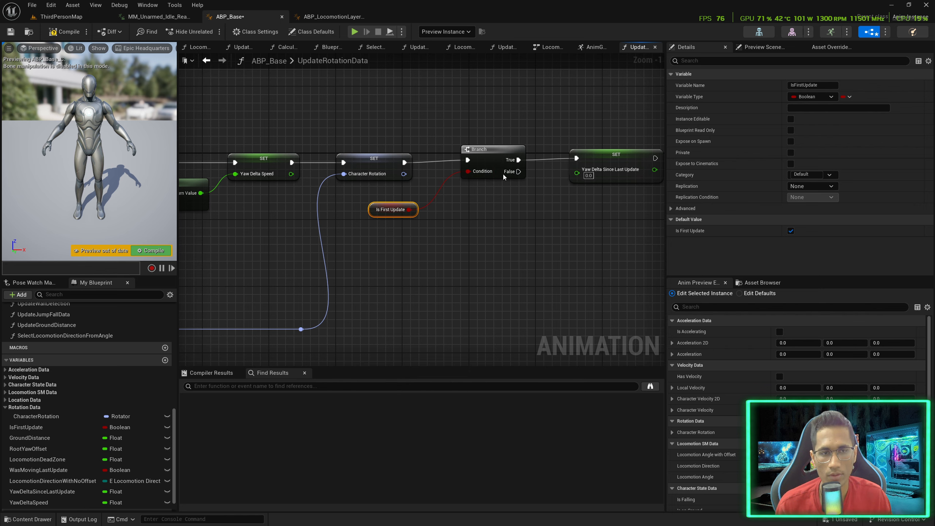
{"action": "key", "text": "ctrl+s"}
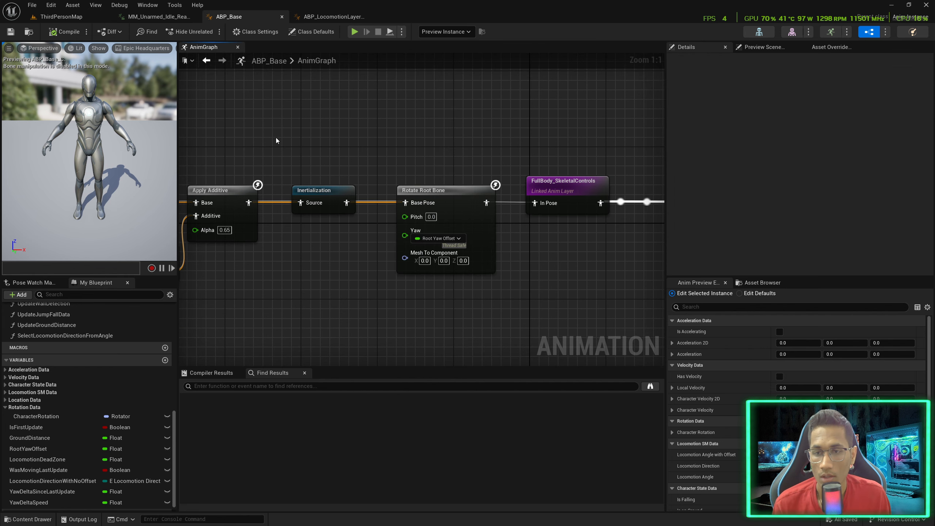
In the Locomotion_Idle layer of ABP_LocomotionLayersBase, set IdleSM's Max Transitions Per Frame to 1 and save
{"action": "key", "text": "ctrl+space"}
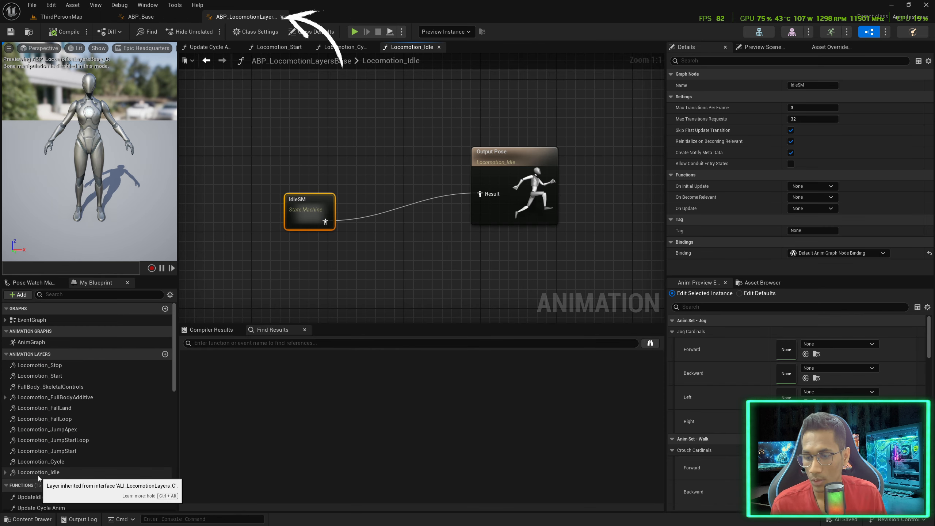
{"action": "left_click", "coordinate": [38, 474]}
{"action": "left_click", "coordinate": [306, 219]}
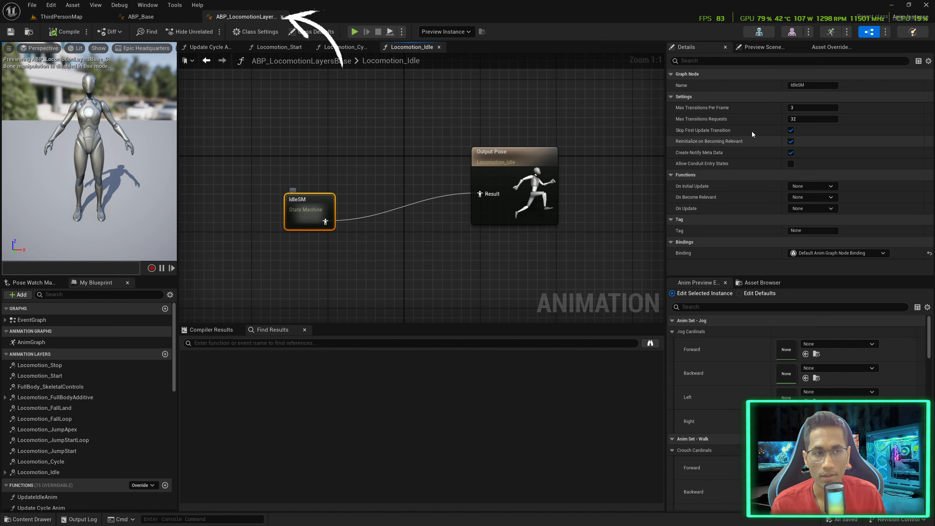
{"action": "type", "text": "1"}
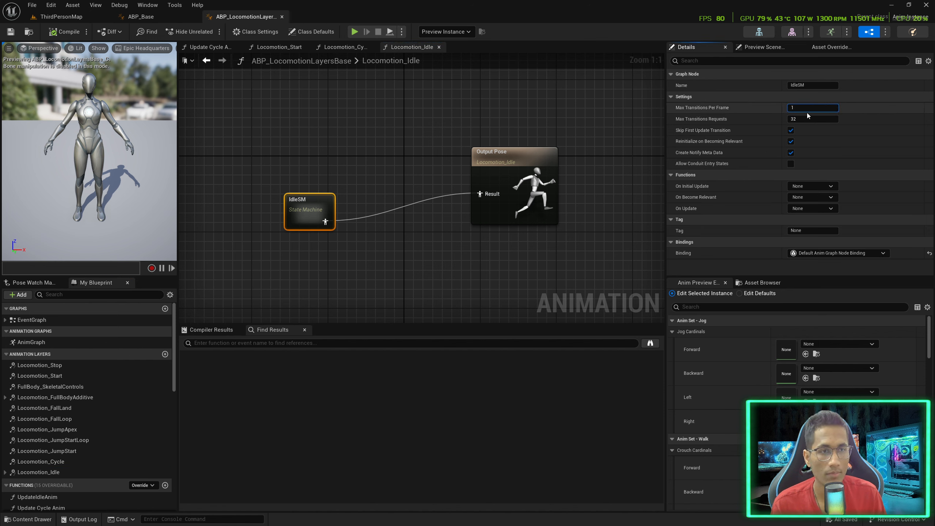
{"action": "left_click", "coordinate": [860, 110]}
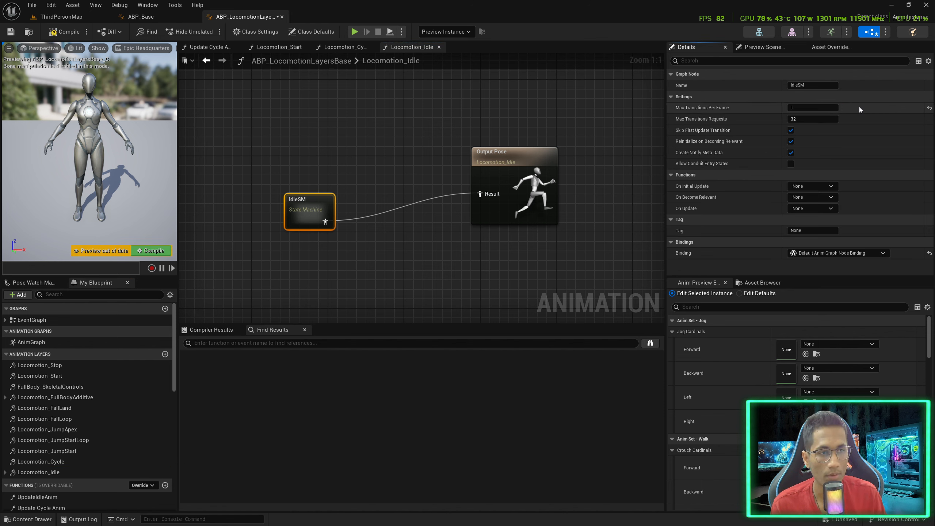
{"action": "left_click", "coordinate": [834, 107]}
{"action": "key", "text": "ctrl+s"}
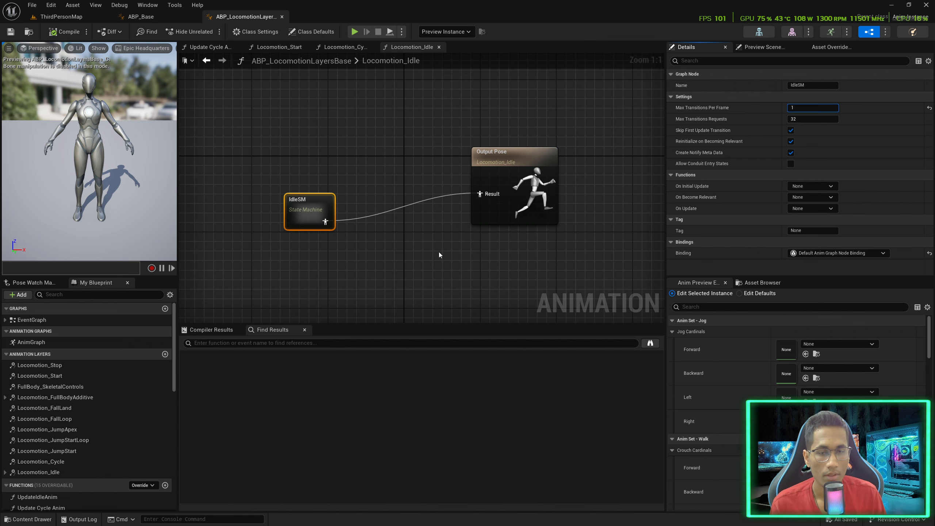
In the IdleSM state machine, add a new state named TurnInPlaceRotation with a transition coming from Idle
{"action": "double_click", "coordinate": [306, 217]}
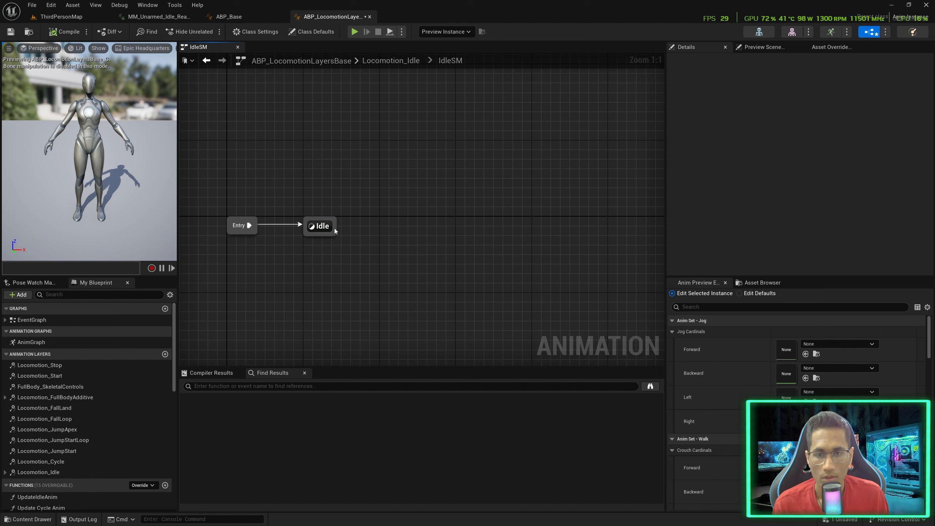
{"action": "left_click_drag", "start_coordinate": [331, 225], "coordinate": [445, 227]}
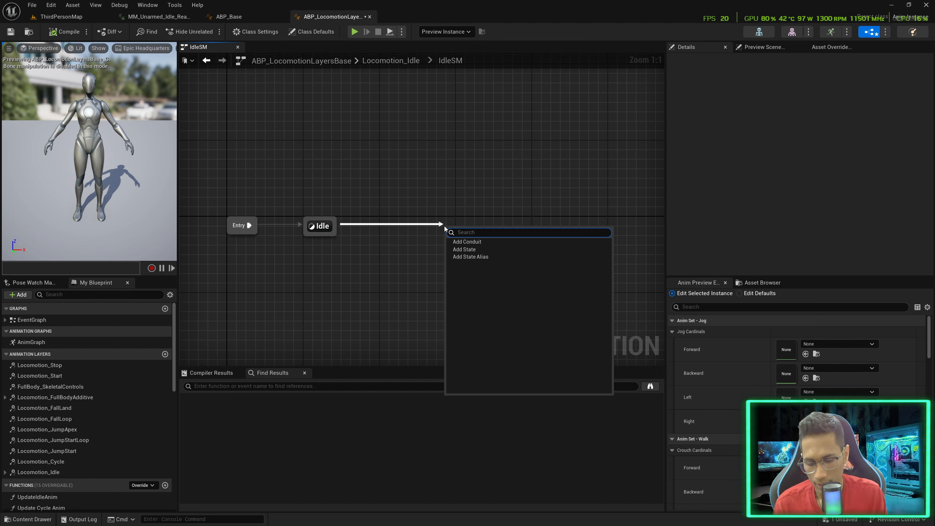
{"action": "type", "text": "stat"}
{"action": "key", "text": "Return"}
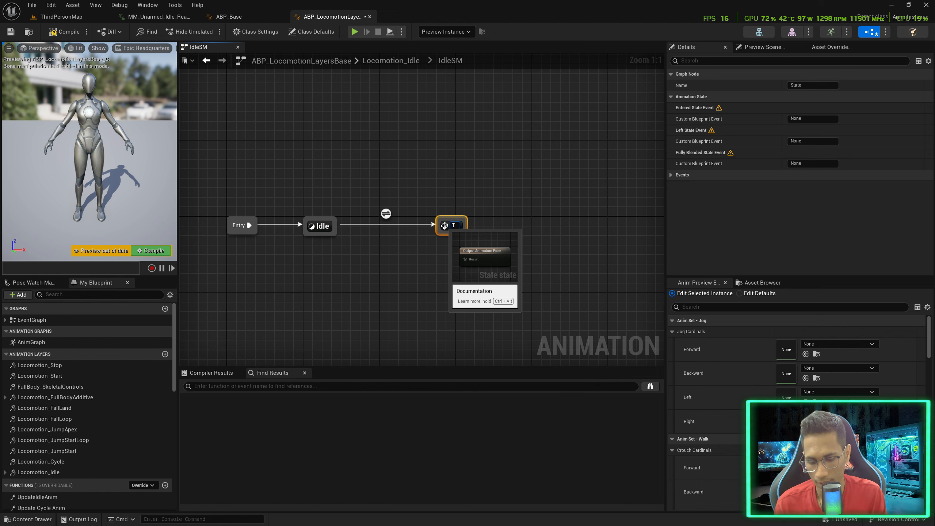
{"action": "type", "text": "TurnInPlaceRotation"}
{"action": "key", "text": "Return"}
Add a TrunInPlaceRecovery state below TurnInPlaceRotation with a transition from it, and create a transition from TrunInPlaceRecovery back to Idle
{"action": "left_click_drag", "start_coordinate": [479, 215], "coordinate": [480, 275]}
{"action": "left_click", "coordinate": [493, 299]}
{"action": "type", "text": "T"}
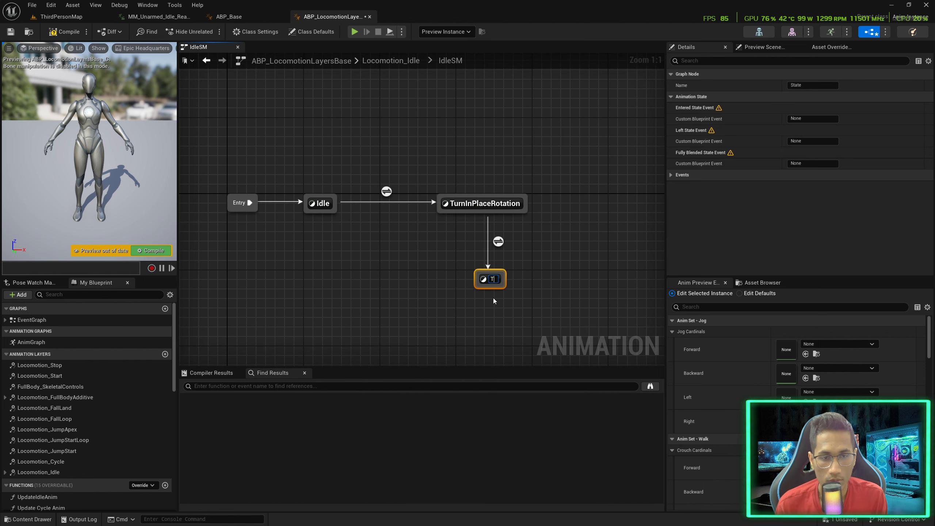
{"action": "type", "text": "runInPlaceRecovery"}
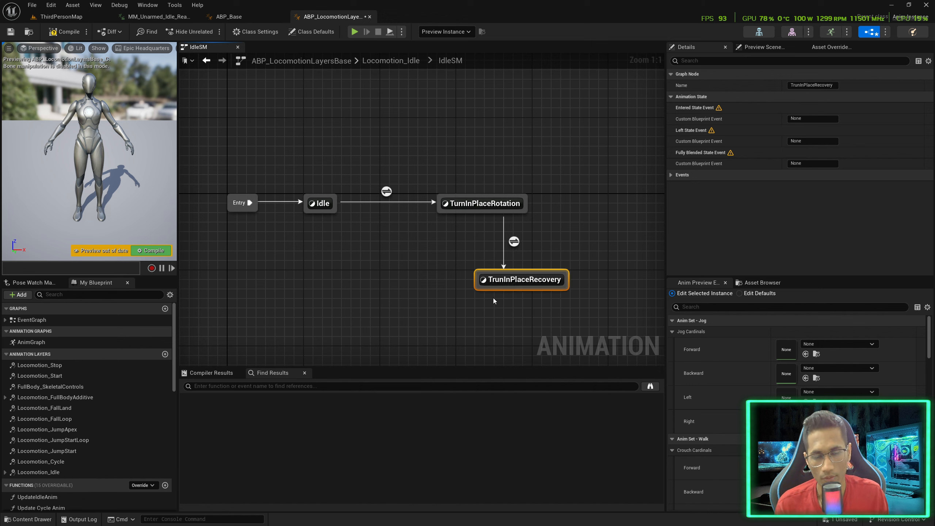
{"action": "key", "text": "Return"}
{"action": "left_click_drag", "start_coordinate": [514, 278], "coordinate": [333, 210]}
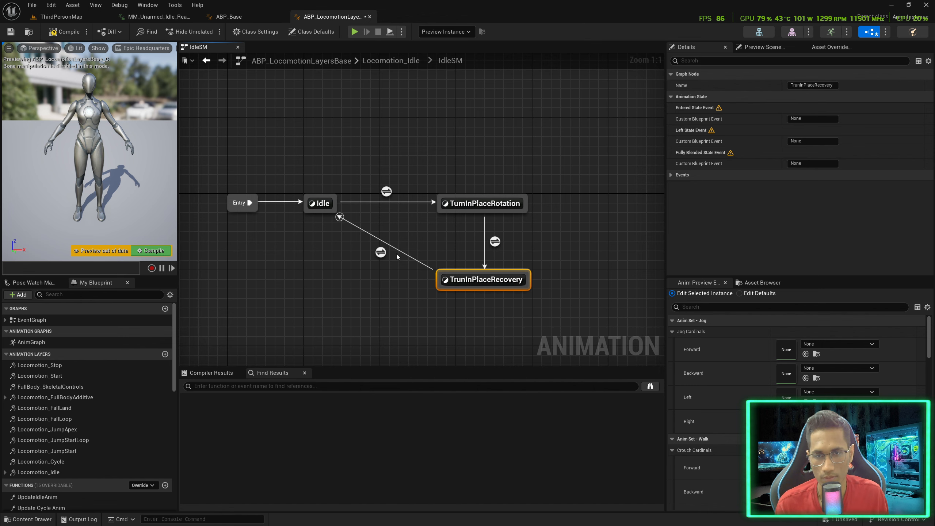
In the Idle to TurnInPlaceRotation transition rule, add a Property Access node bound to GetMainAnimBPThreadSafe's Root Yaw Offset
{"action": "double_click", "coordinate": [386, 191]}
{"action": "right_click", "coordinate": [330, 221]}
{"action": "type", "text": "property ac"}
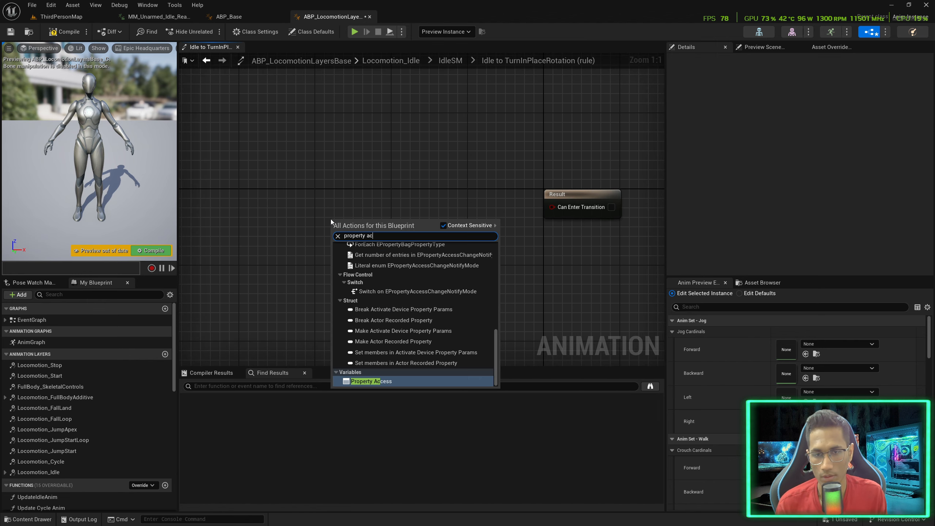
{"action": "key", "text": "Return"}
{"action": "left_click", "coordinate": [362, 228]}
{"action": "mouse_move", "coordinate": [496, 278]}
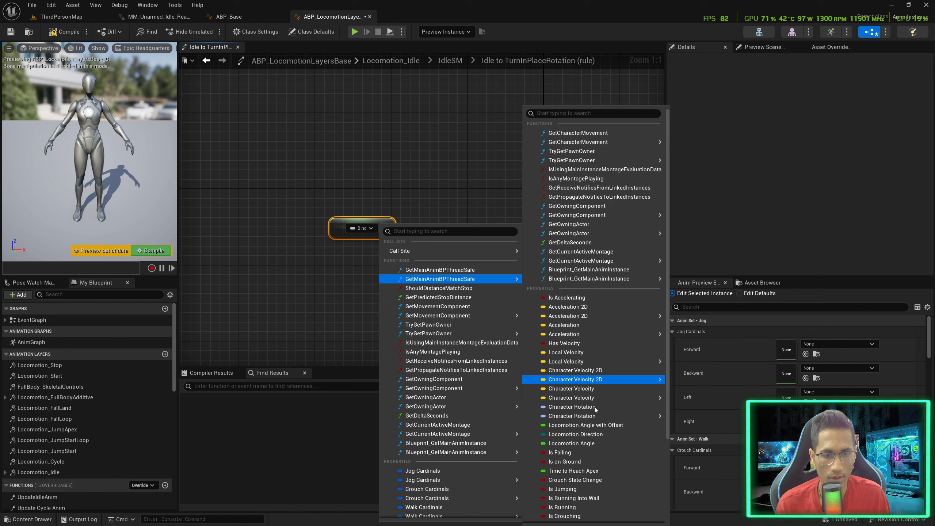
{"action": "scroll", "coordinate": [585, 464], "scroll_direction": "down", "scroll_amount": 3}
{"action": "left_click", "coordinate": [573, 472]}
Take the ABS of Root Yaw Offset, check that it is greater than 50.0, and feed the result into Can Enter Transition
{"action": "type", "text": "a"}
{"action": "left_click_drag", "start_coordinate": [364, 228], "coordinate": [494, 276]}
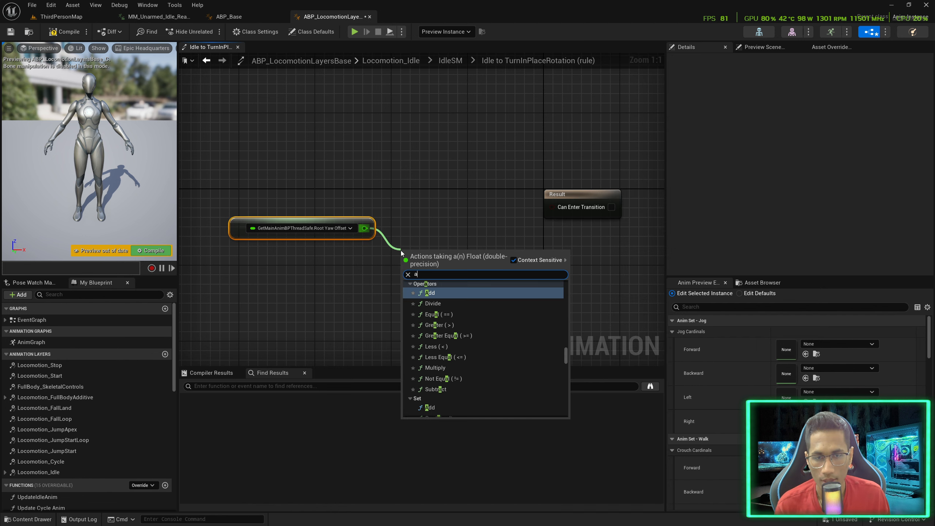
{"action": "type", "text": "bs"}
{"action": "key", "text": "Return"}
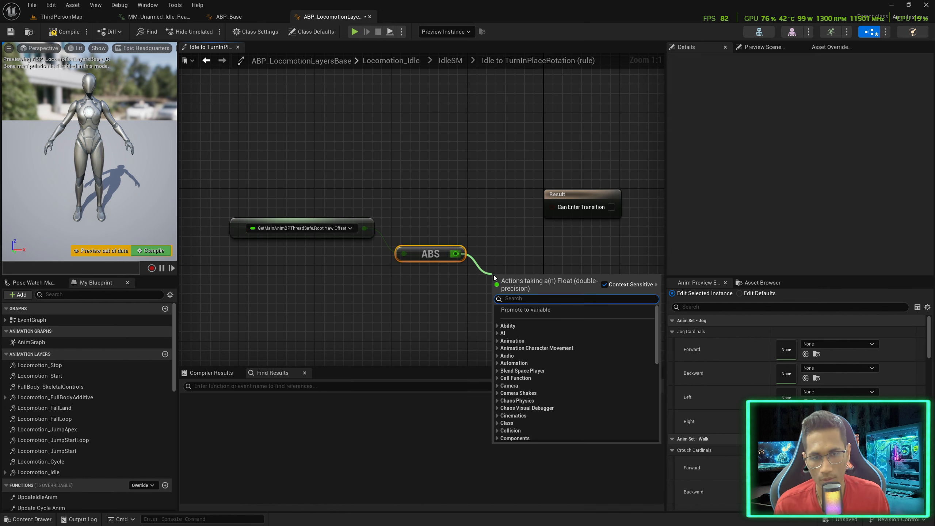
{"action": "type", "text": "great"}
{"action": "key", "text": "Return"}
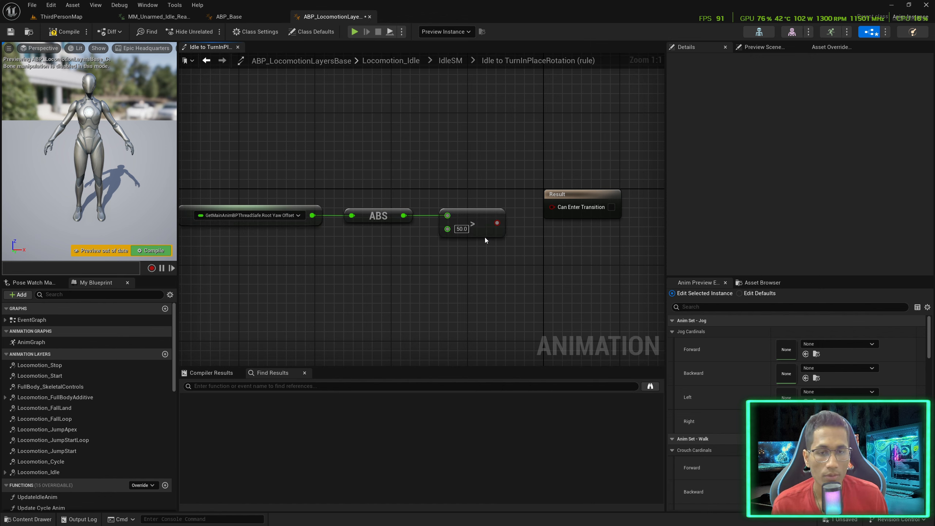
{"action": "left_click_drag", "start_coordinate": [497, 222], "coordinate": [558, 208]}
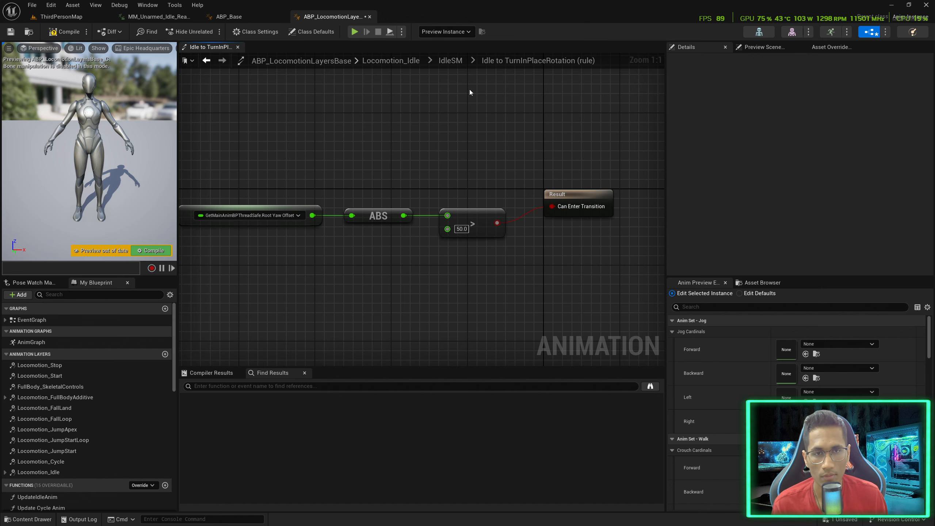
Inside the TurnInPlaceRotation state of IdleSM, add a Sequence Evaluator (by time) feeding the Output Animation Pose
{"action": "left_click", "coordinate": [451, 60]}
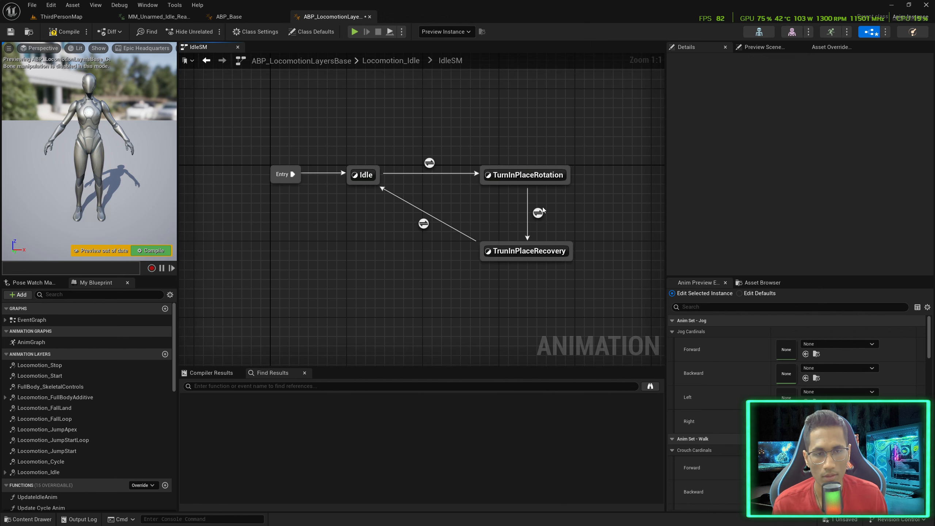
{"action": "left_click", "coordinate": [483, 225]}
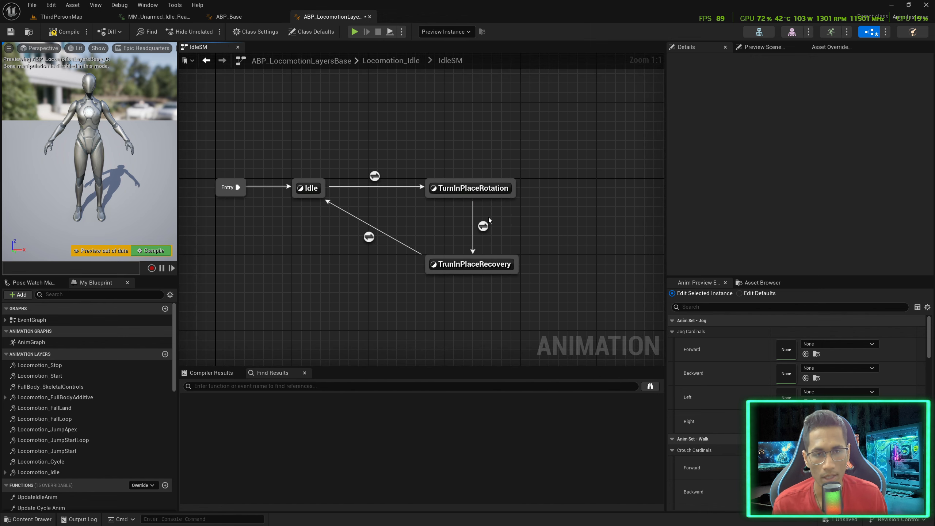
{"action": "double_click", "coordinate": [464, 188]}
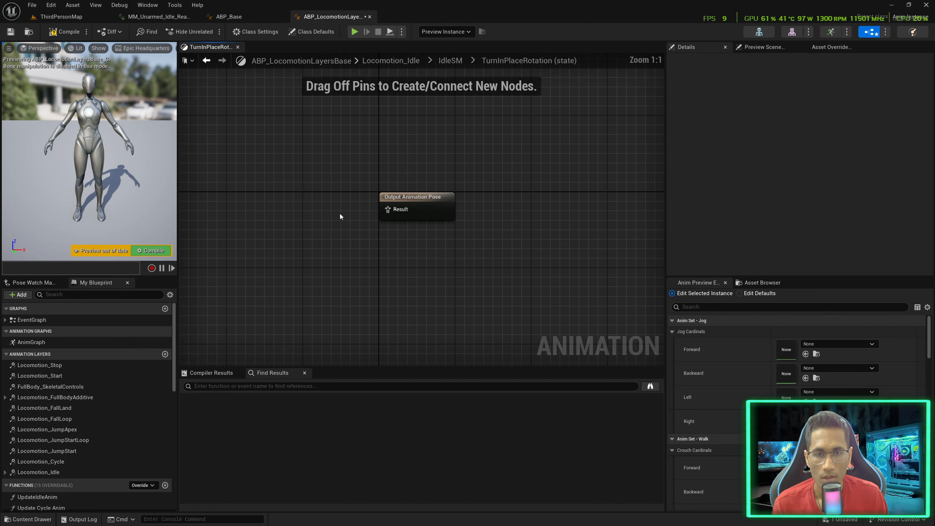
{"action": "right_click", "coordinate": [320, 180]}
{"action": "type", "text": "sequence p"}
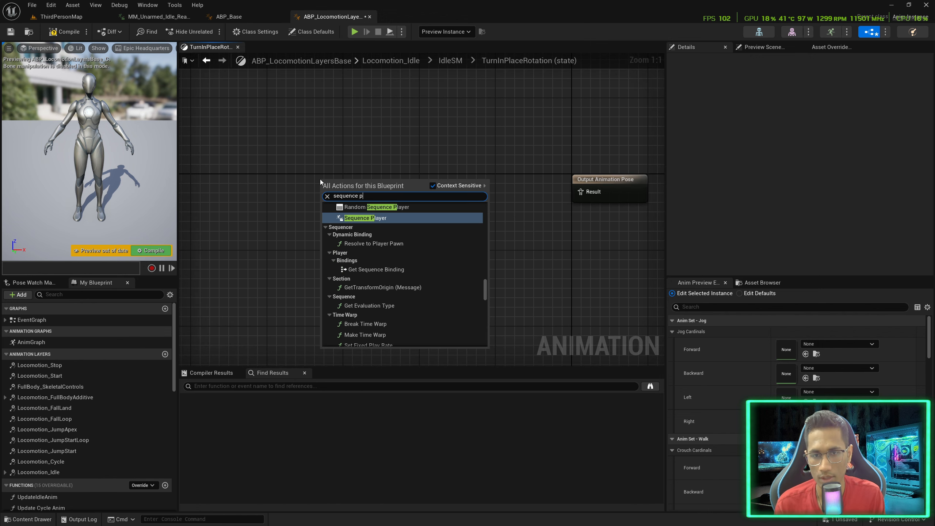
{"action": "key", "text": "BackSpace"}
{"action": "type", "text": "eval"}
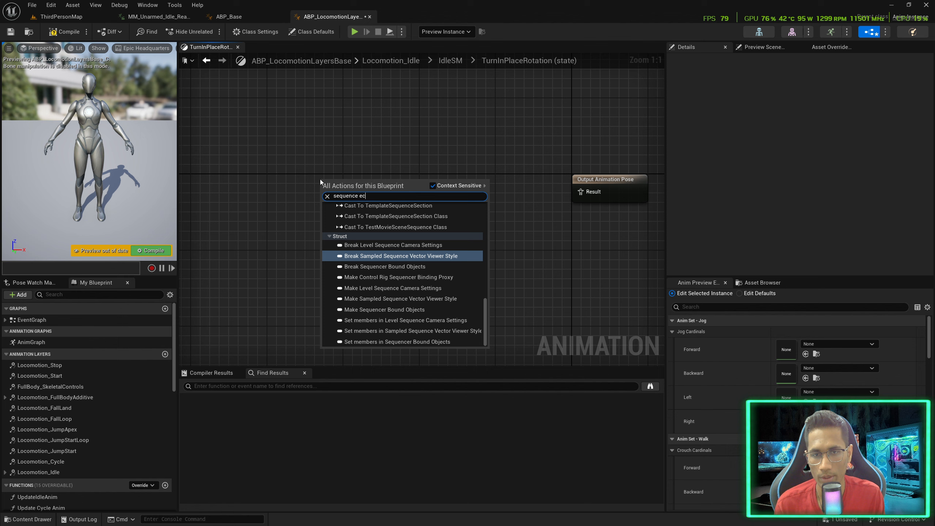
{"action": "key", "text": "Return"}
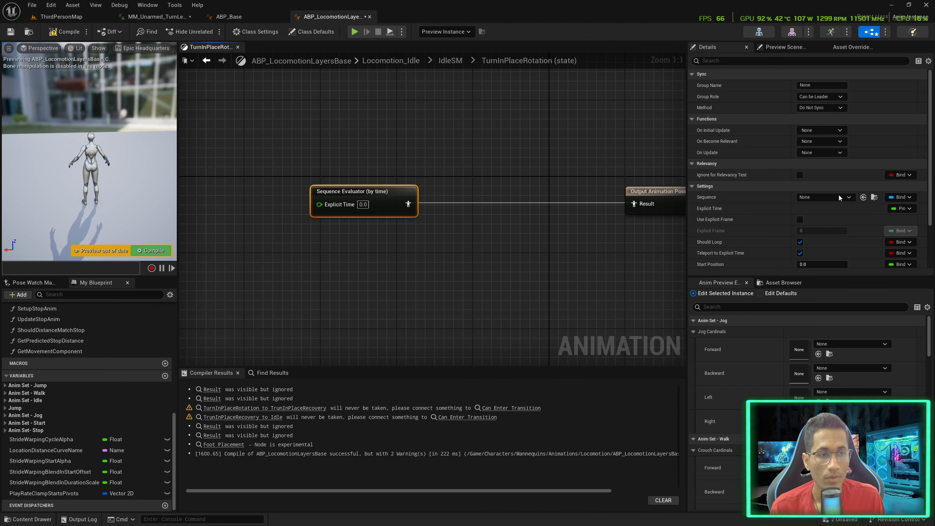
Make the Sequence Evaluator's Explicit Time and Sequence properties dynamic, and hide the Explicit Time pin
{"action": "left_click", "coordinate": [901, 208]}
{"action": "left_click", "coordinate": [861, 250]}
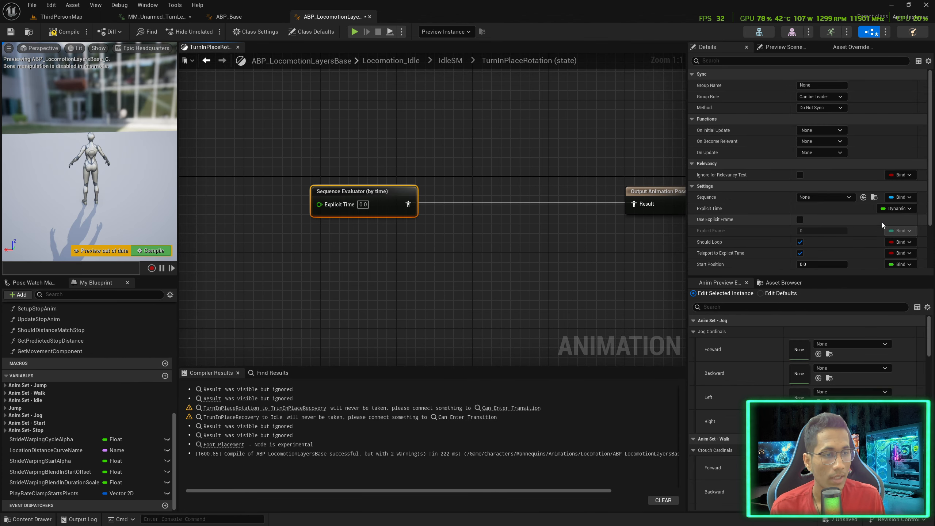
{"action": "left_click", "coordinate": [889, 210]}
{"action": "left_click", "coordinate": [861, 241]}
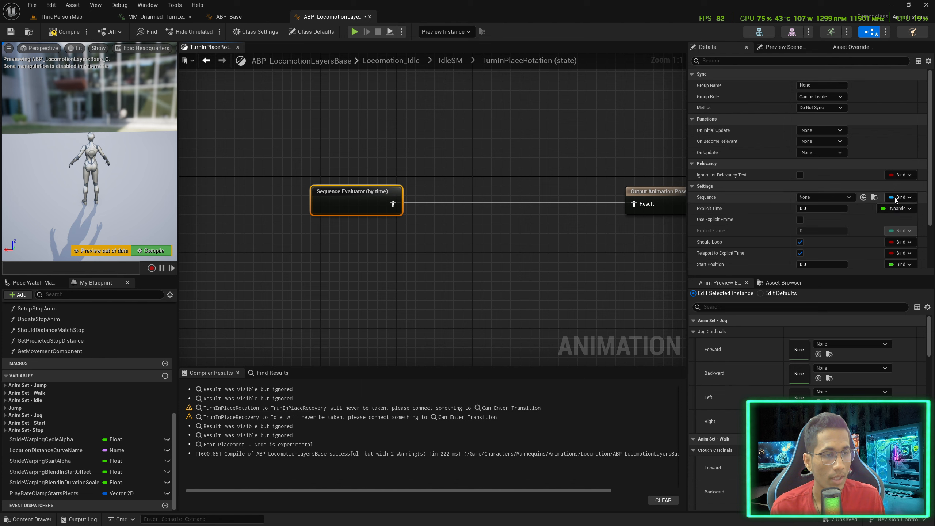
{"action": "left_click", "coordinate": [895, 197]}
{"action": "left_click", "coordinate": [861, 239]}
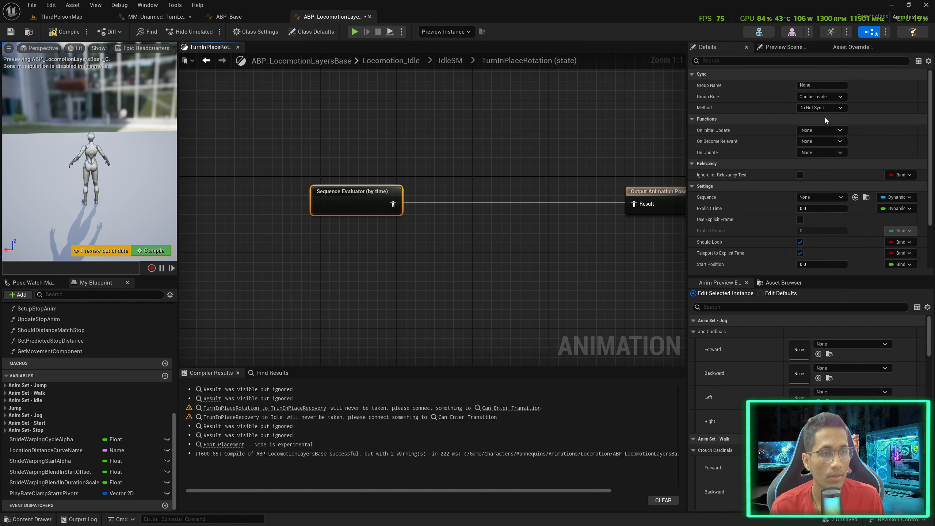
Create a new On Become Relevant function binding for the Sequence Evaluator and rename it SetupTurnInPlaceAnim
{"action": "left_click", "coordinate": [834, 141]}
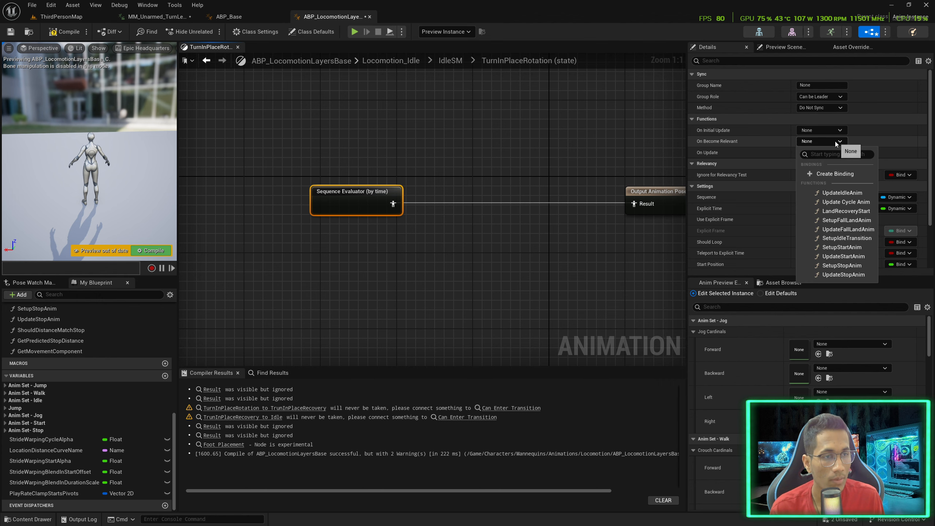
{"action": "left_click", "coordinate": [842, 178]}
{"action": "left_click", "coordinate": [82, 362]}
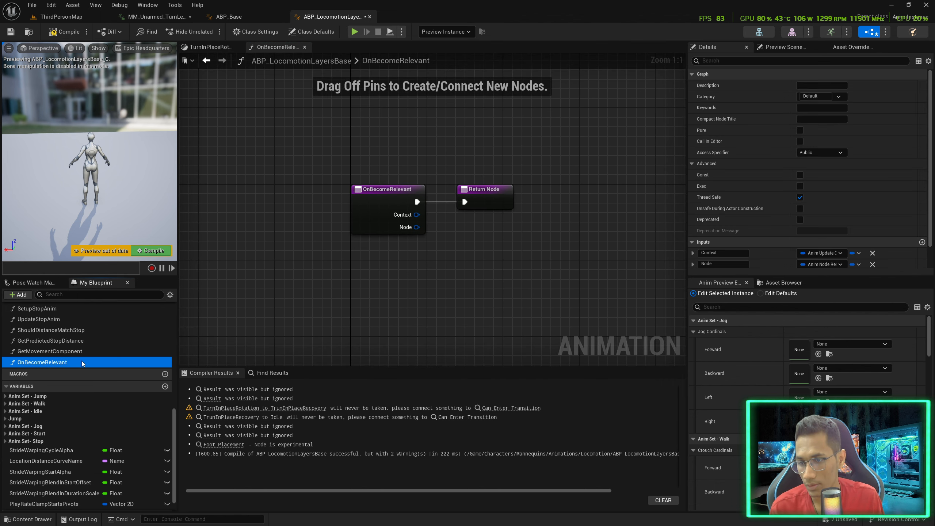
{"action": "left_click", "coordinate": [82, 362]}
{"action": "type", "text": "T"}
{"action": "key", "text": "BackSpace"}
{"action": "type", "text": "SetupT"}
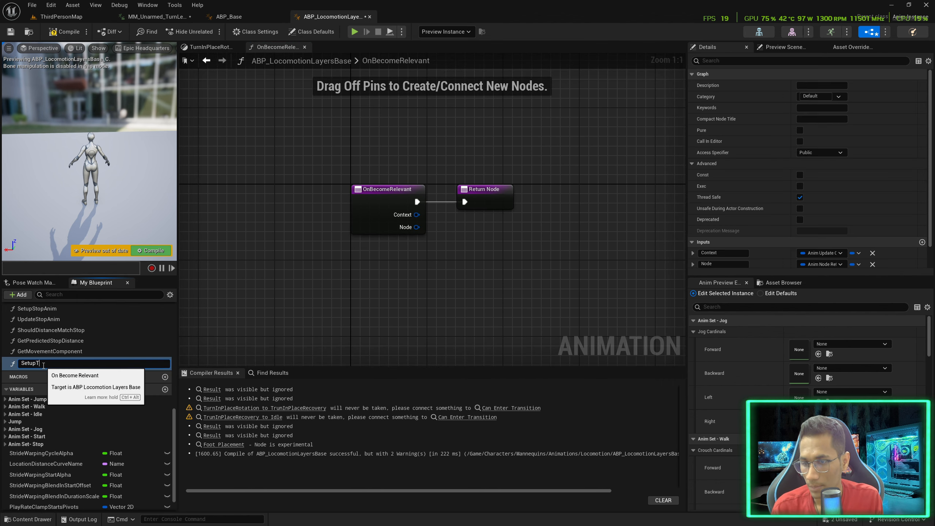
{"action": "type", "text": "urnInPlac"}
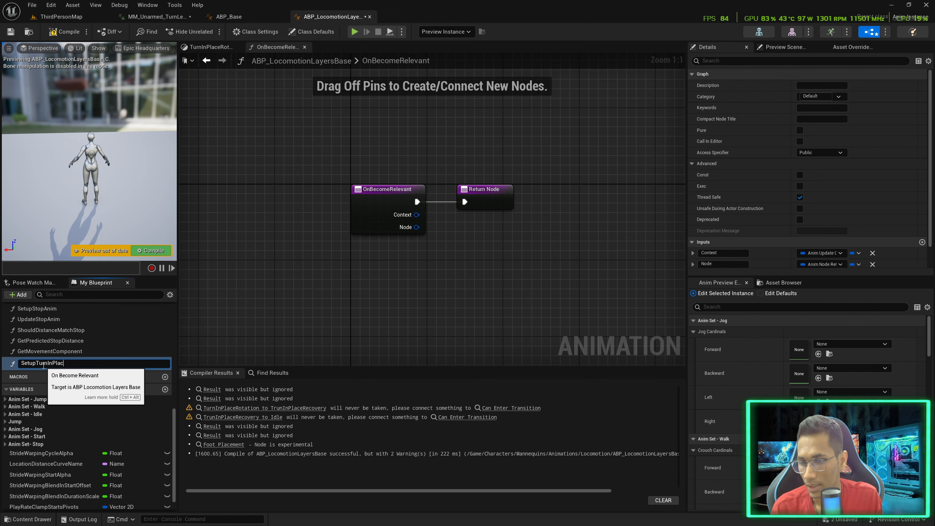
{"action": "type", "text": "eAnim"}
{"action": "key", "text": "Return"}
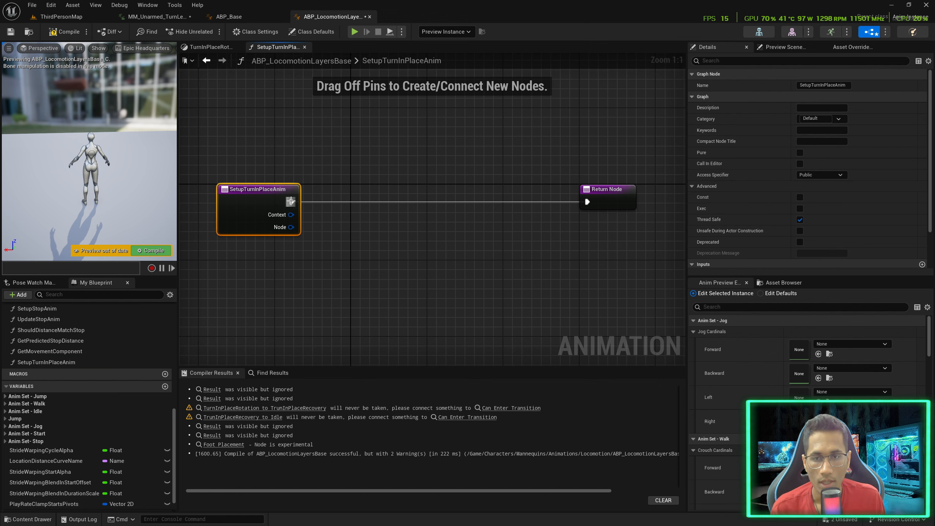
In SetupTurnInPlaceAnim, insert Set Explicit Time with Time 0.0, feed it Node through Convert to Sequence Evaluator, and compile the blueprint
{"action": "left_click_drag", "start_coordinate": [291, 202], "coordinate": [459, 188]}
{"action": "type", "text": "set ex"}
{"action": "key", "text": "Return"}
{"action": "left_click_drag", "start_coordinate": [290, 227], "coordinate": [303, 251]}
{"action": "type", "text": "conver"}
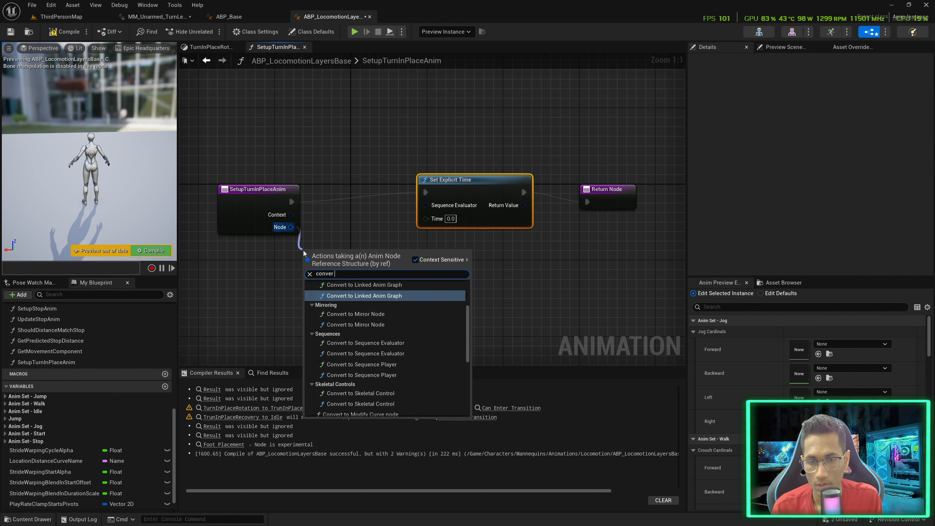
{"action": "type", "text": "t to seqe"}
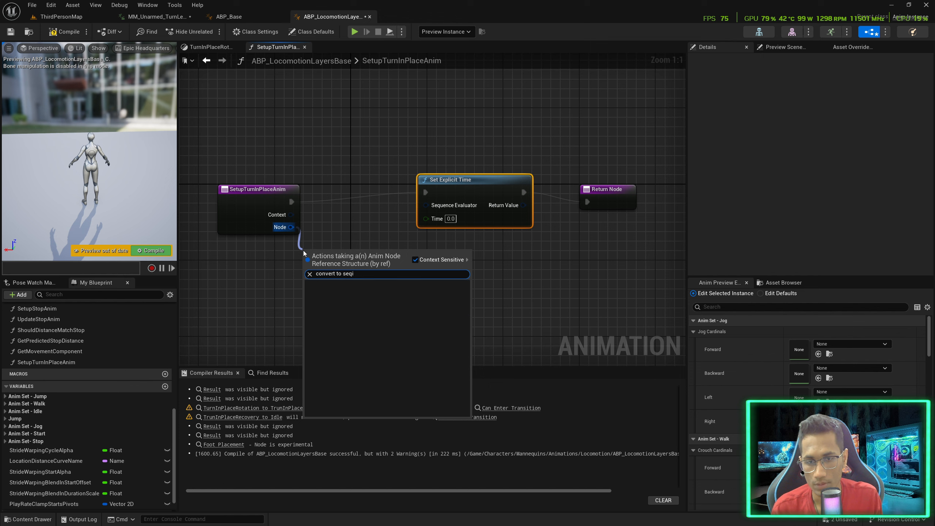
{"action": "key", "text": "BackSpace"}
{"action": "key", "text": "Up"}
{"action": "key", "text": "Return"}
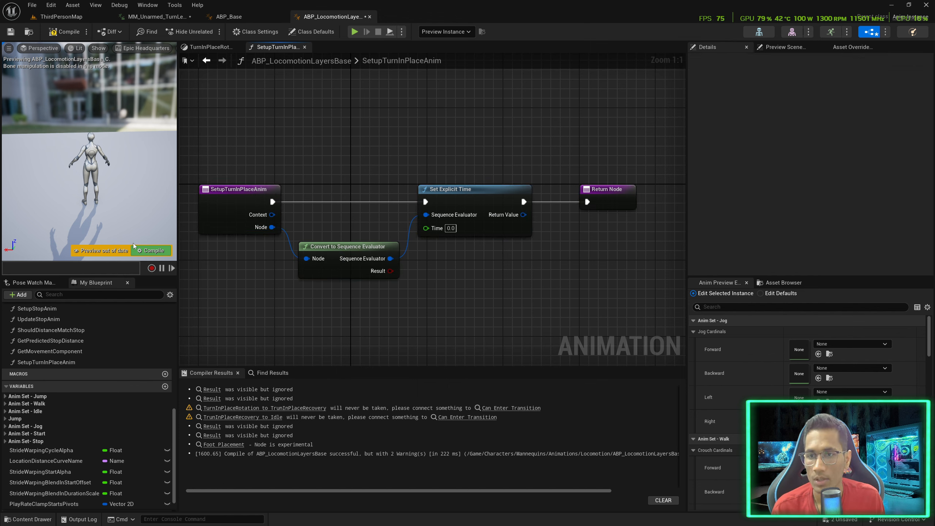
{"action": "left_click", "coordinate": [151, 250]}
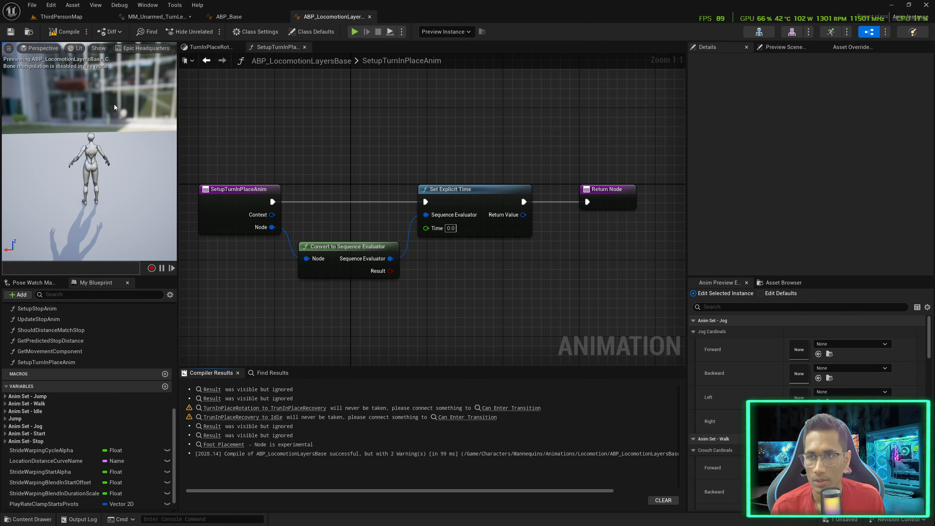
Create a new On Update function binding for the TurnInPlaceRotation Sequence Evaluator and rename it UpdateTurnInPlaceAnim
{"action": "left_click", "coordinate": [229, 49]}
{"action": "left_click", "coordinate": [347, 192]}
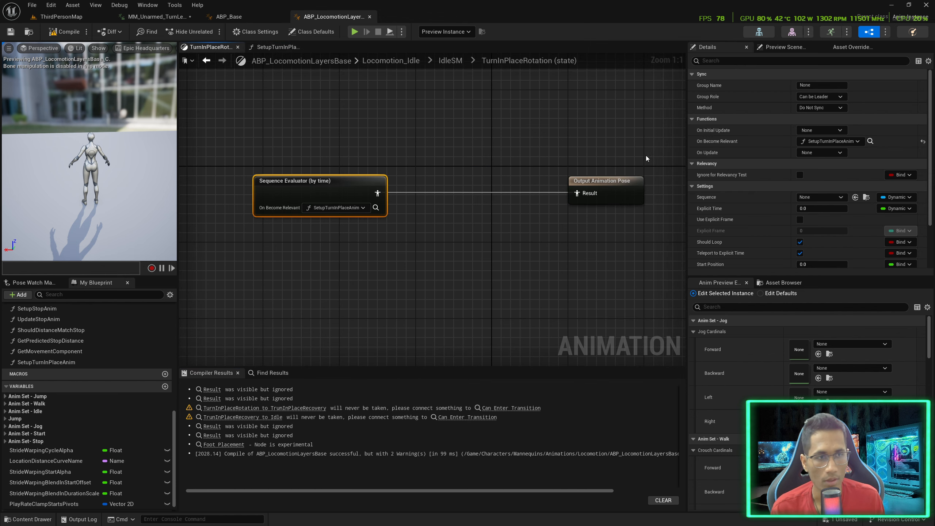
{"action": "left_click", "coordinate": [824, 153]}
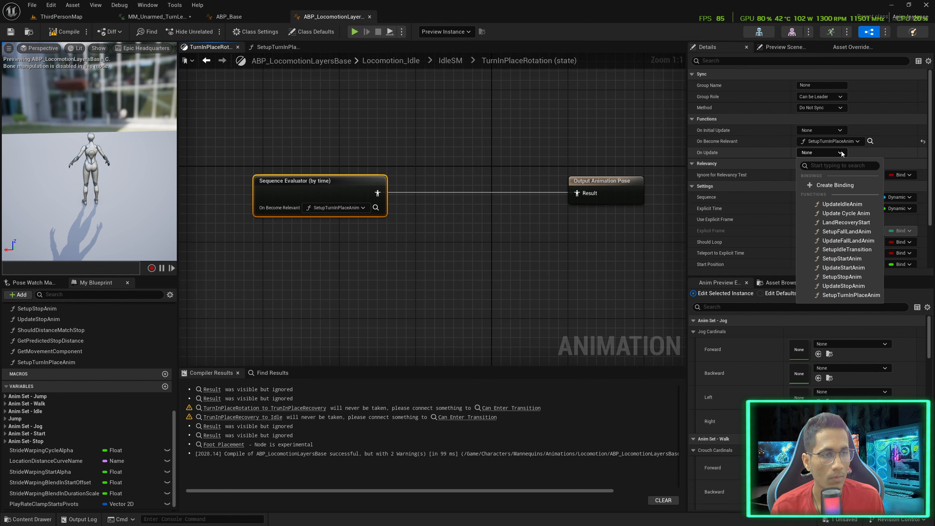
{"action": "left_click", "coordinate": [839, 186]}
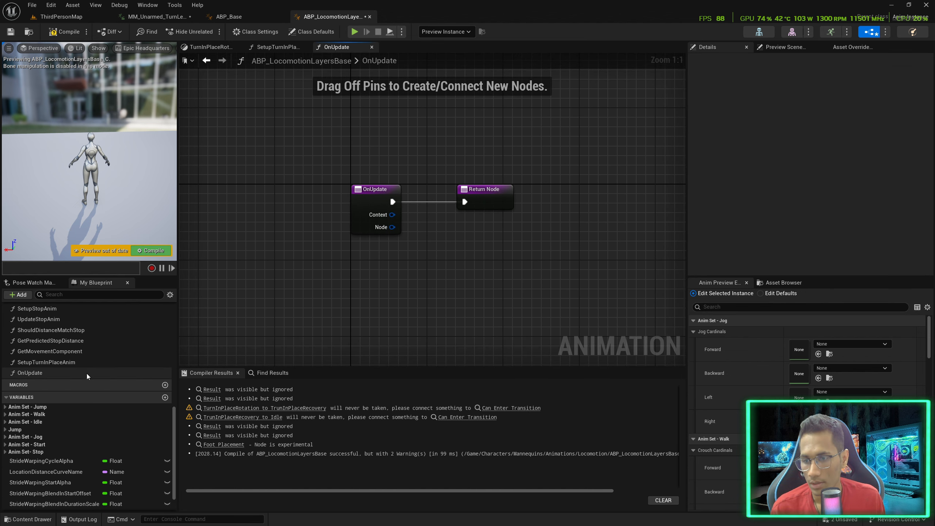
{"action": "left_click", "coordinate": [81, 374]}
{"action": "left_click", "coordinate": [81, 374]}
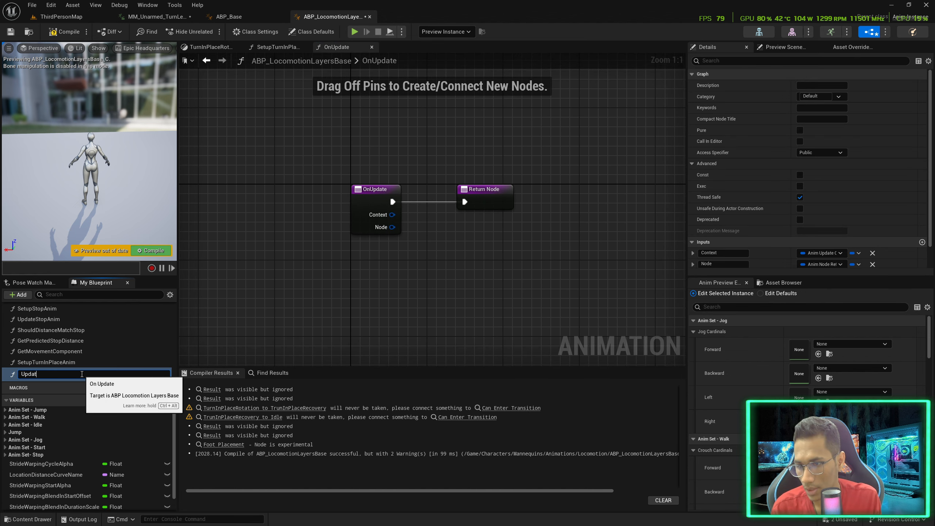
{"action": "type", "text": "UpdateTurnInPlaceAni"}
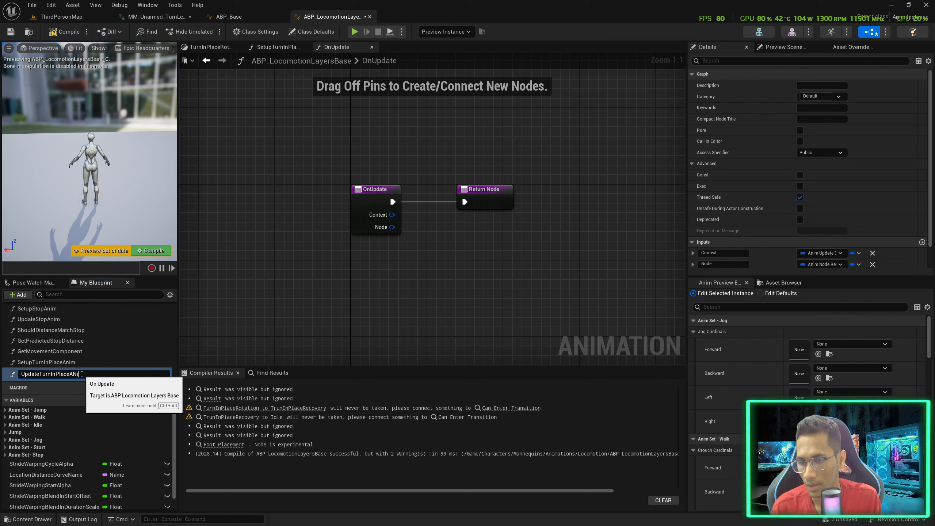
{"action": "type", "text": "m"}
{"action": "key", "text": "Return"}
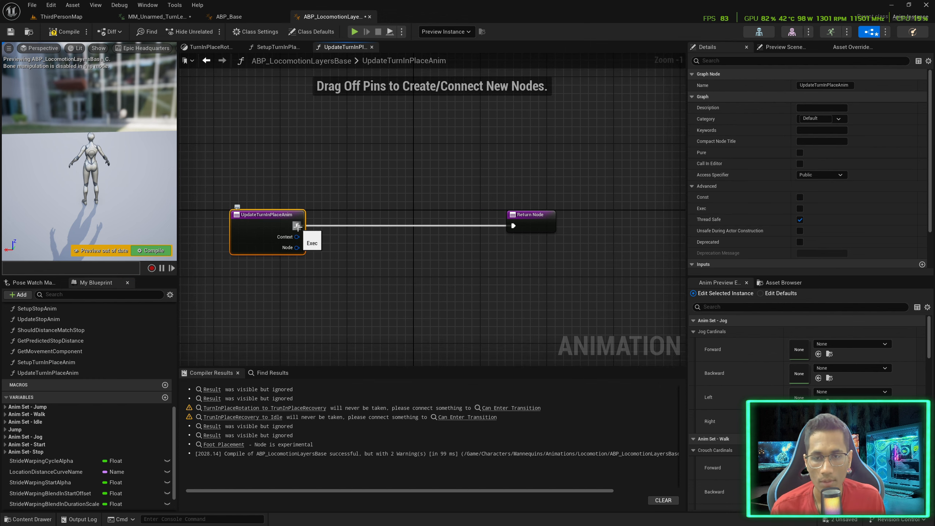
In UpdateTurnInPlaceAnim, insert Set Sequence with Inertial Blending before the Return Node and feed Context into its Update Context
{"action": "left_click_drag", "start_coordinate": [296, 226], "coordinate": [358, 212]}
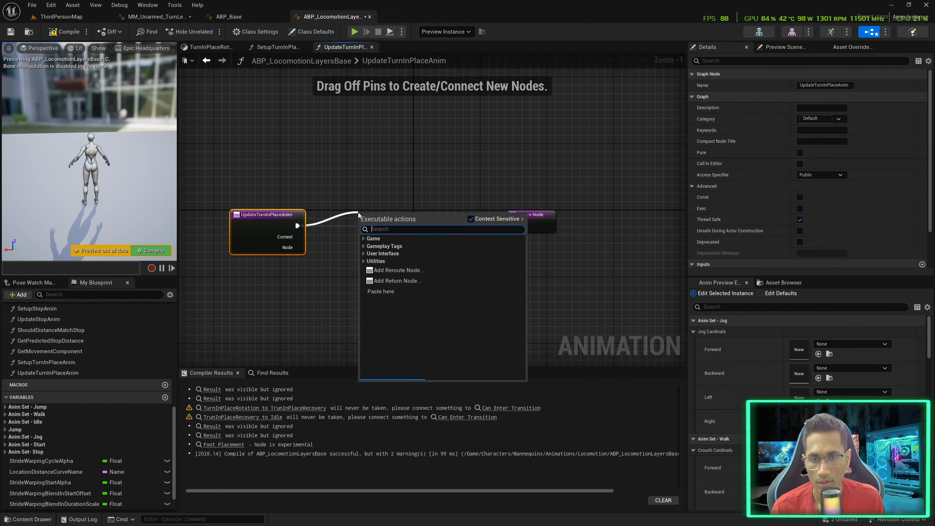
{"action": "type", "text": "set sequ"}
{"action": "key", "text": "Down"}
{"action": "key", "text": "Down"}
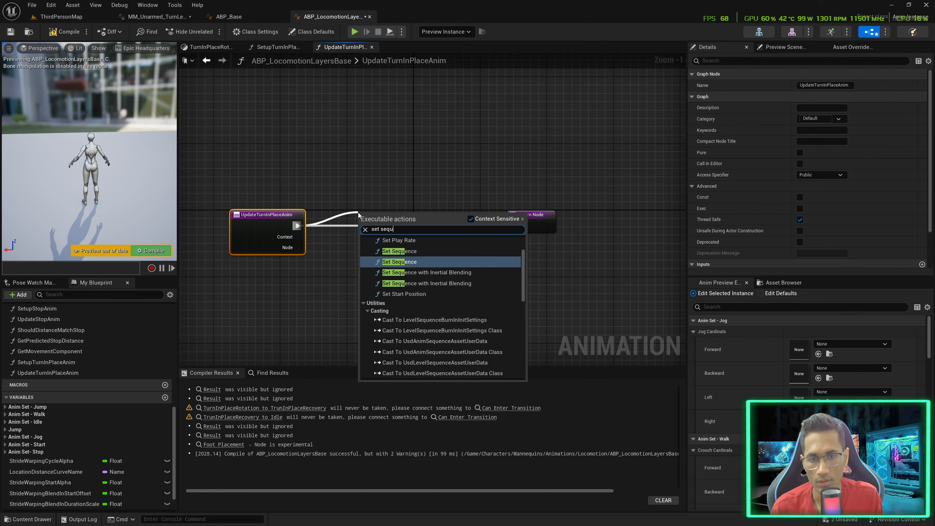
{"action": "key", "text": "Return"}
{"action": "right_click_drag", "start_coordinate": [443, 234], "coordinate": [427, 192]}
{"action": "left_click_drag", "start_coordinate": [427, 192], "coordinate": [426, 192]}
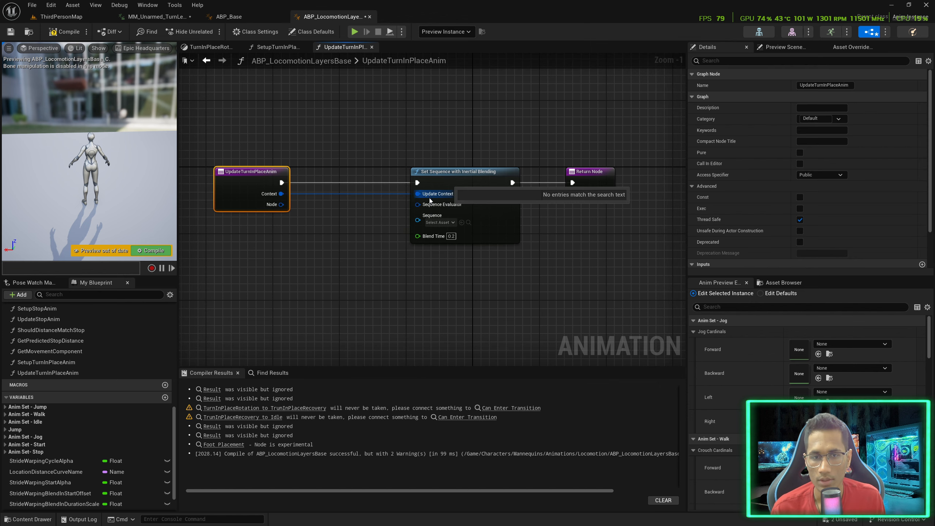
Feed Node into the Sequence Evaluator input of Set Sequence with Inertial Blending through Convert to Sequence Evaluator
{"action": "left_click_drag", "start_coordinate": [279, 206], "coordinate": [305, 230]}
{"action": "type", "text": "con"}
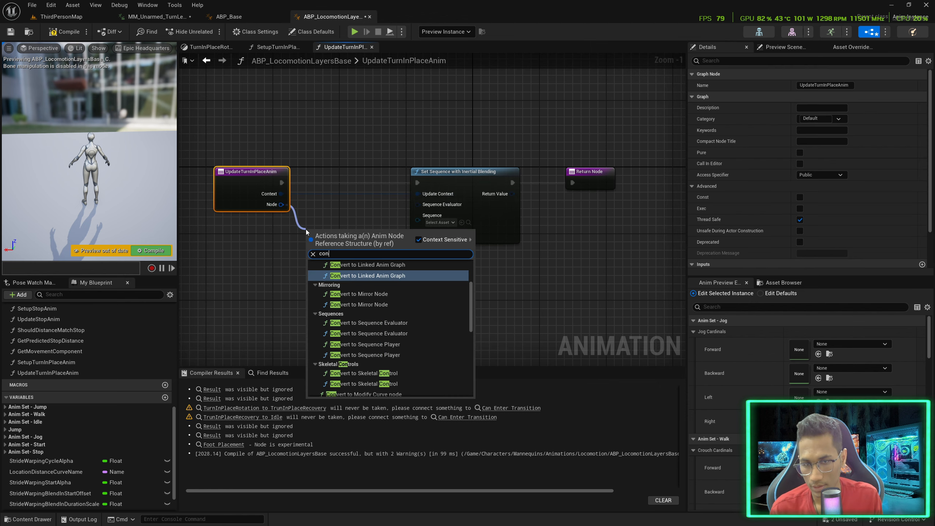
{"action": "type", "text": "vert to sequ"}
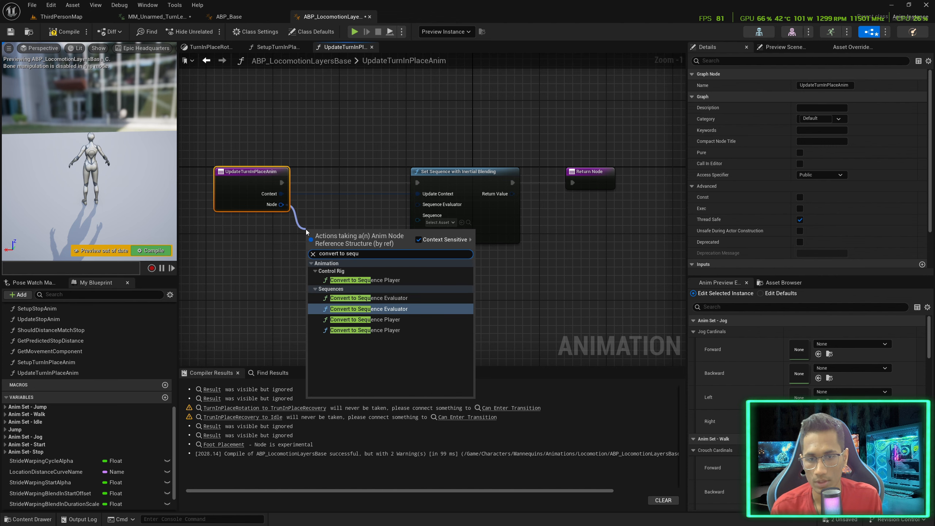
{"action": "left_click", "coordinate": [387, 298]}
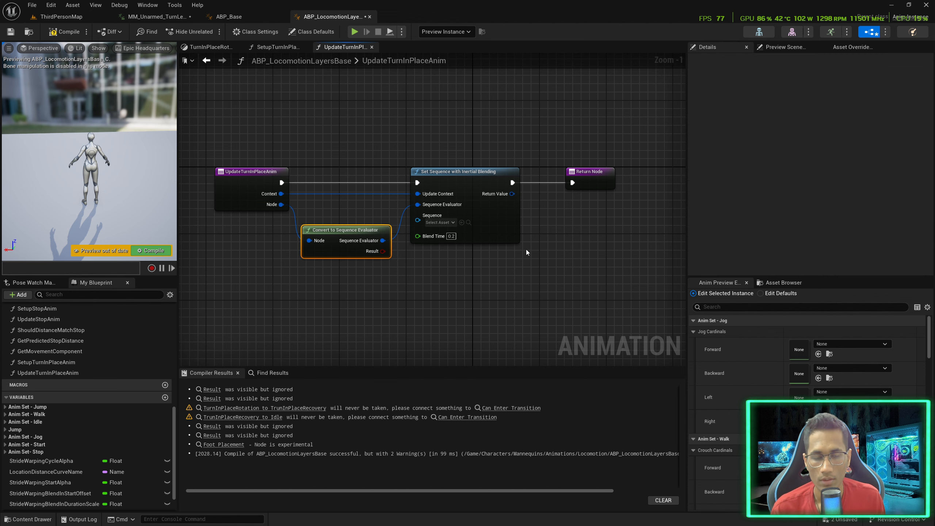
{"action": "right_click_drag", "start_coordinate": [526, 253], "coordinate": [494, 252]}
{"action": "right_click_drag", "start_coordinate": [423, 284], "coordinate": [468, 256]}
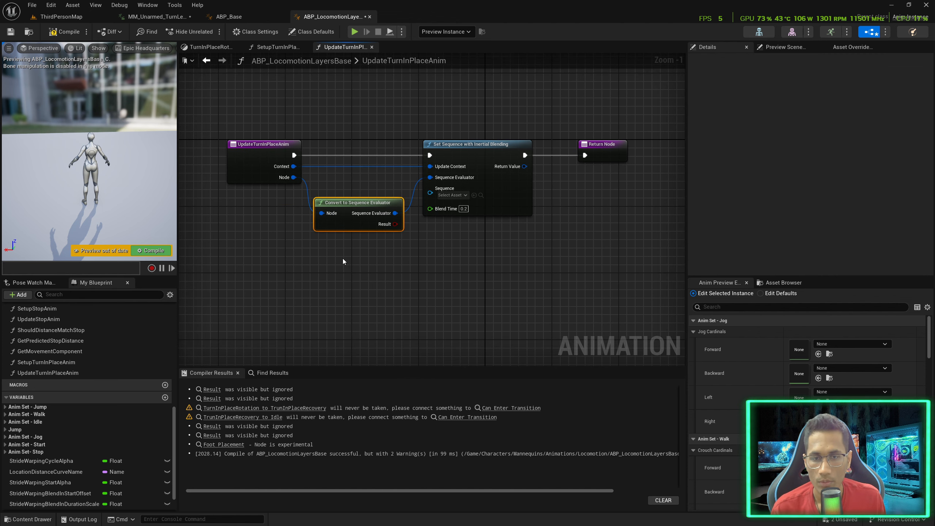
Create a new function in the blueprint named SelectTurnInPlaceAnimation
{"action": "scroll", "coordinate": [159, 339], "scroll_direction": "up", "scroll_amount": 5}
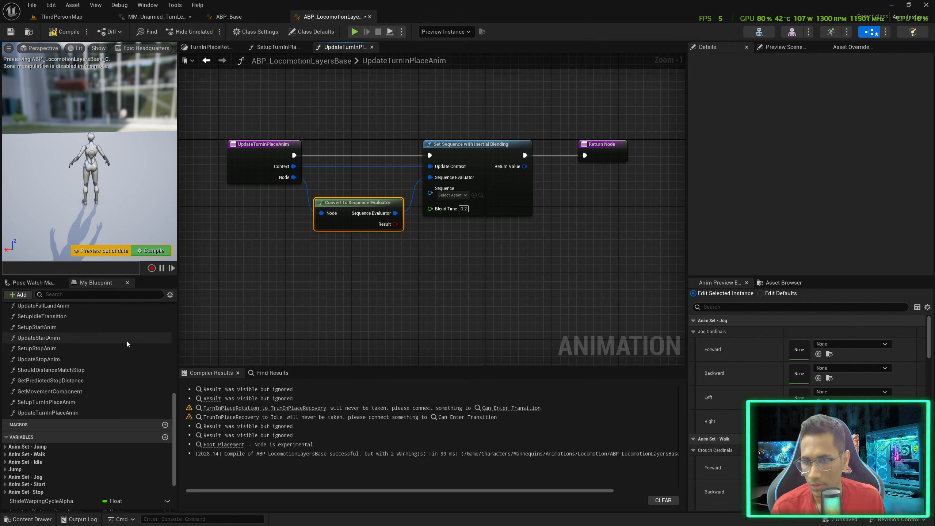
{"action": "scroll", "coordinate": [159, 339], "scroll_direction": "up", "scroll_amount": 2}
{"action": "left_click", "coordinate": [165, 338]}
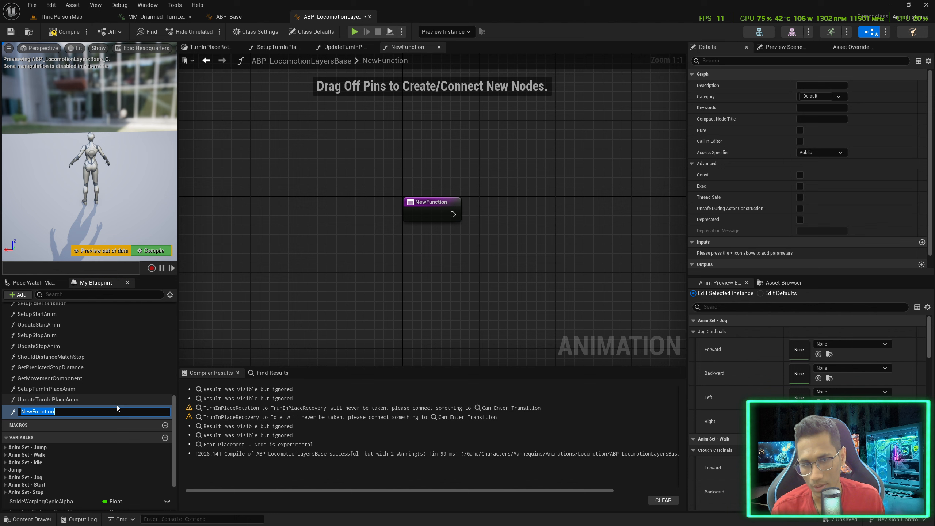
{"action": "type", "text": "Se"}
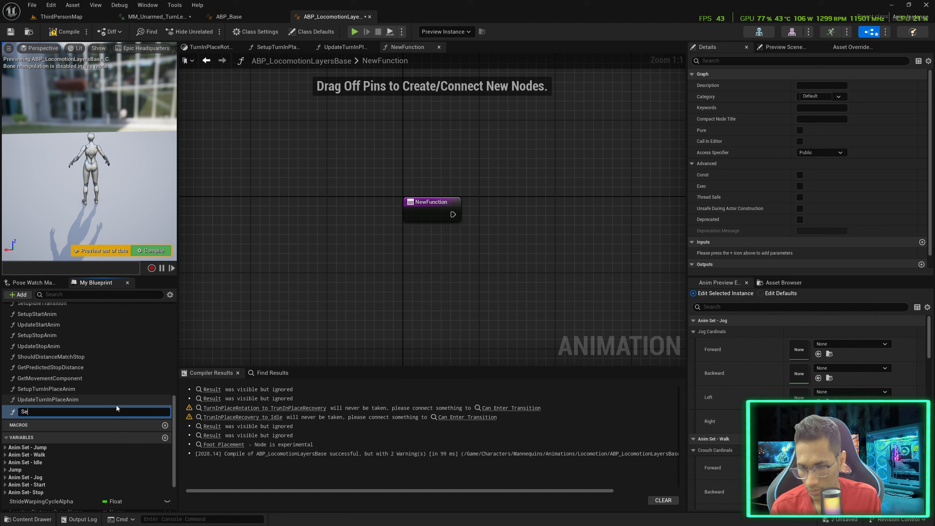
{"action": "type", "text": "lectTurnIN"}
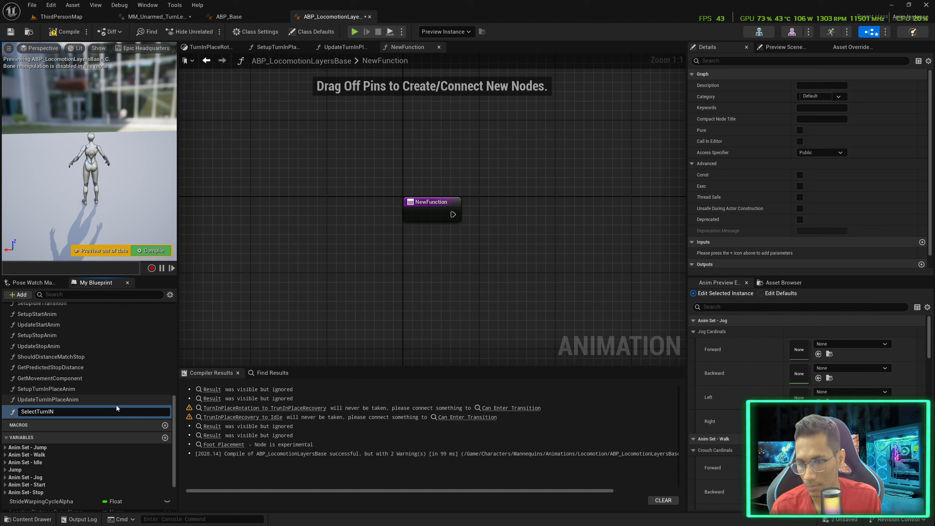
{"action": "type", "text": "PlaceAnimation"}
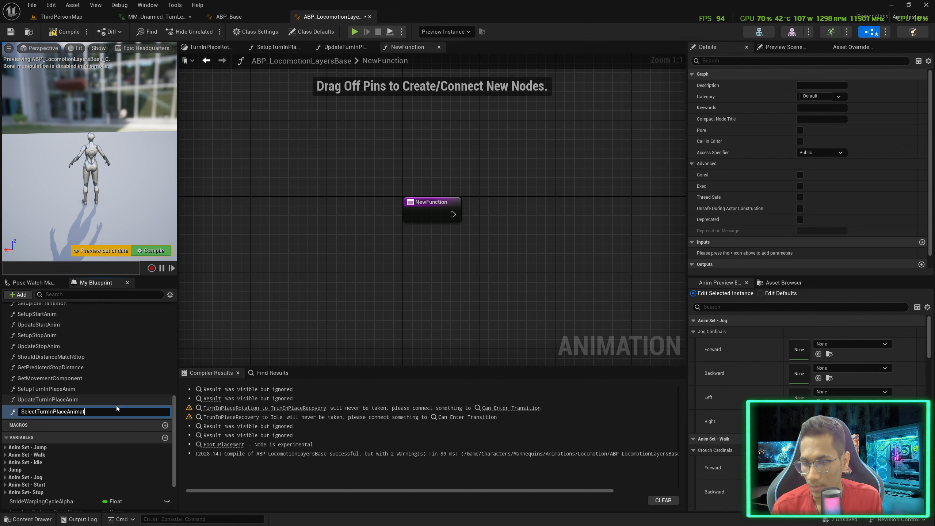
{"action": "key", "text": "Return"}
Add a Return Node to SelectTurnInPlaceAnimation, connected to the function entry's execution output
{"action": "right_click_drag", "start_coordinate": [490, 217], "coordinate": [301, 215]}
{"action": "left_click_drag", "start_coordinate": [302, 213], "coordinate": [495, 207]}
{"action": "type", "text": "return"}
{"action": "key", "text": "Return"}
Add a blueprint variable named TurnInPlaceLeft and set its type to Anim Sequence
{"action": "scroll", "coordinate": [124, 398], "scroll_direction": "down", "scroll_amount": 3}
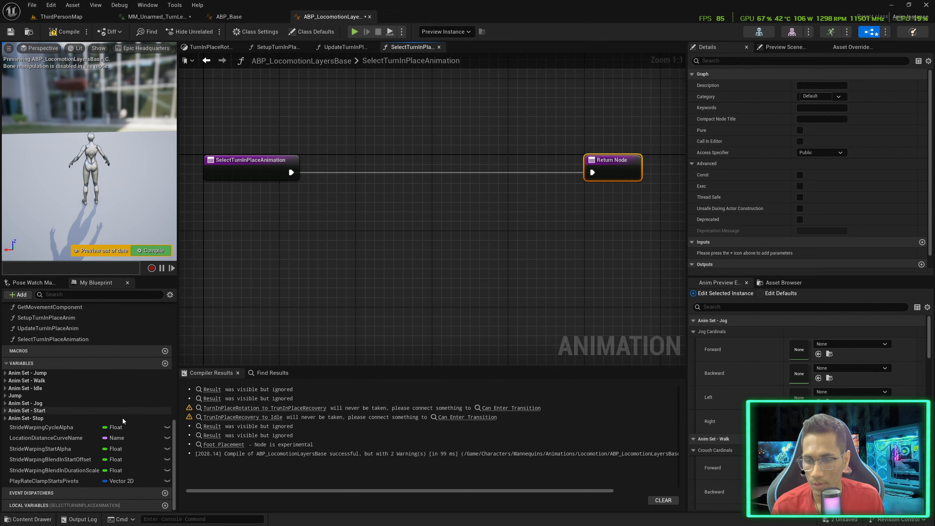
{"action": "left_click", "coordinate": [166, 364]}
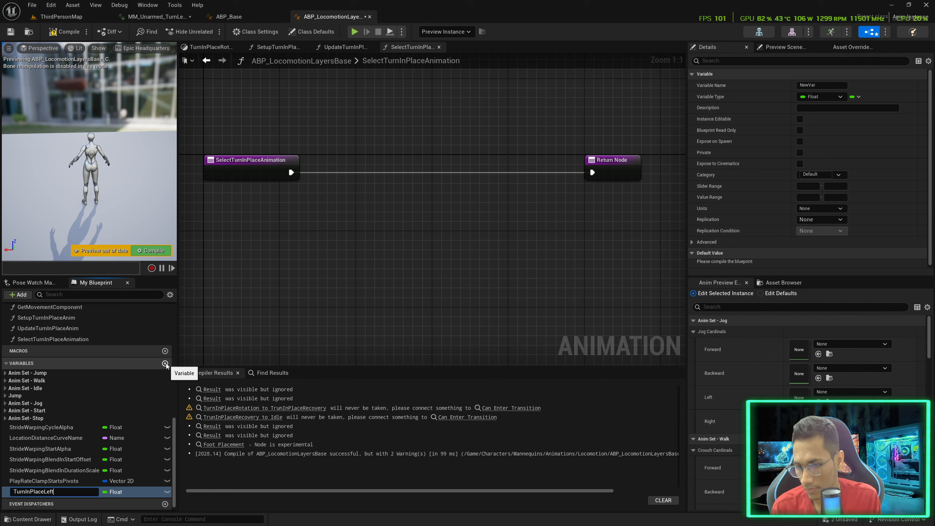
{"action": "key", "text": "Return"}
{"action": "left_click", "coordinate": [115, 492]}
{"action": "type", "text": "anim s"}
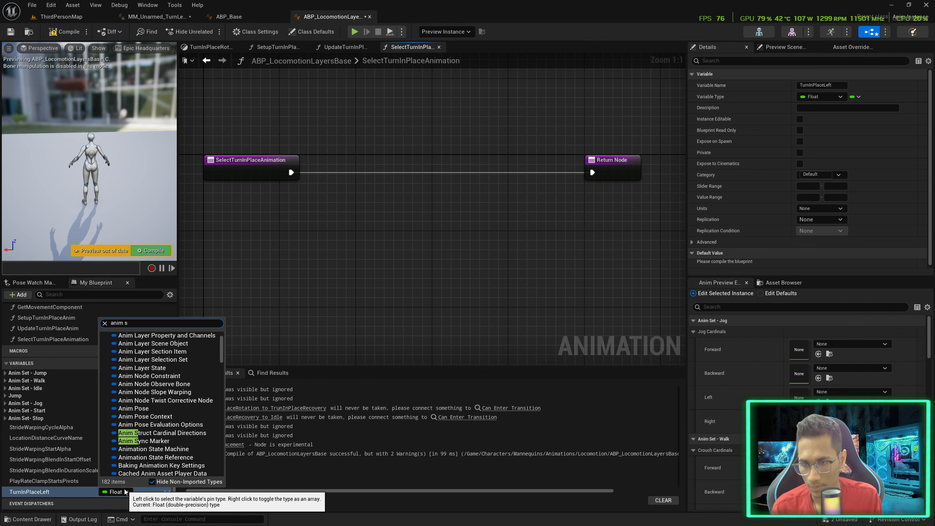
{"action": "type", "text": "eq"}
{"action": "left_click", "coordinate": [147, 360]}
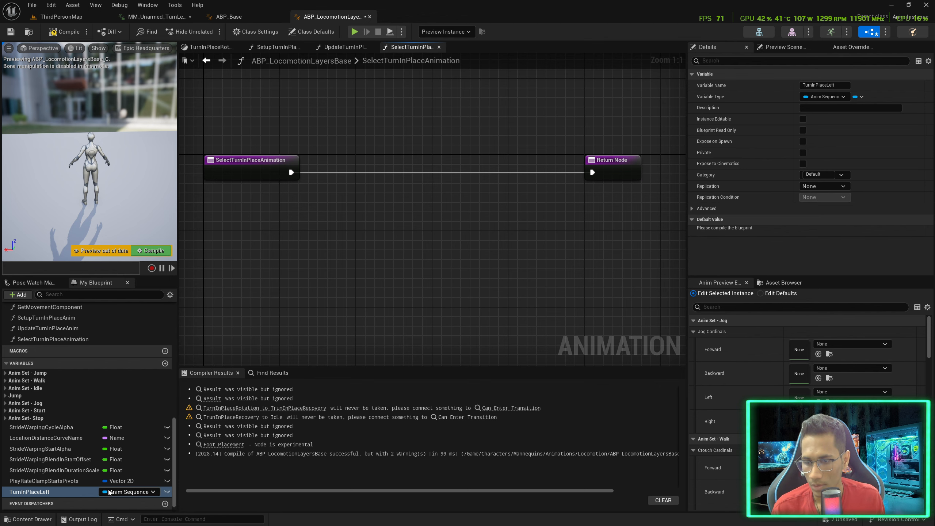
Add three more Anim Sequence variables and rename the first of them TurnInPlaceRight
{"action": "left_click", "coordinate": [165, 364]}
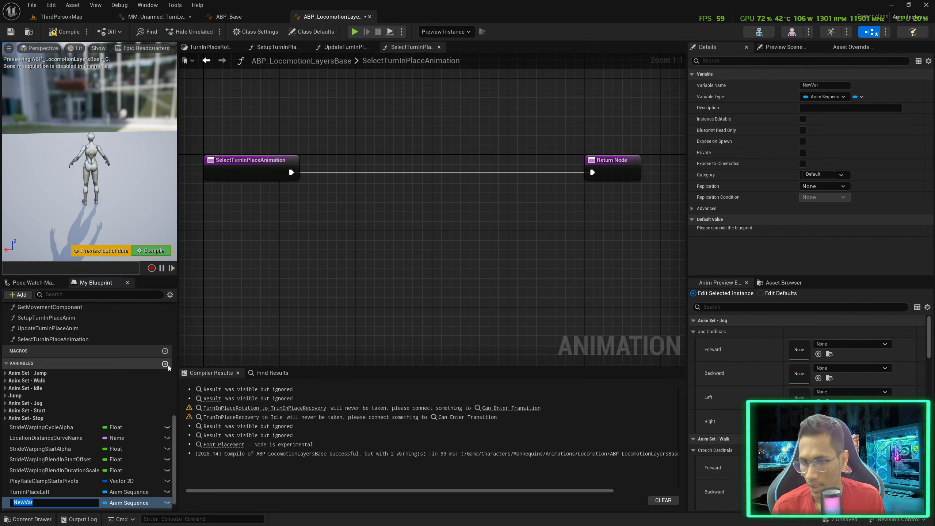
{"action": "left_click", "coordinate": [166, 363]}
{"action": "left_click", "coordinate": [165, 334]}
{"action": "double_click", "coordinate": [61, 471]}
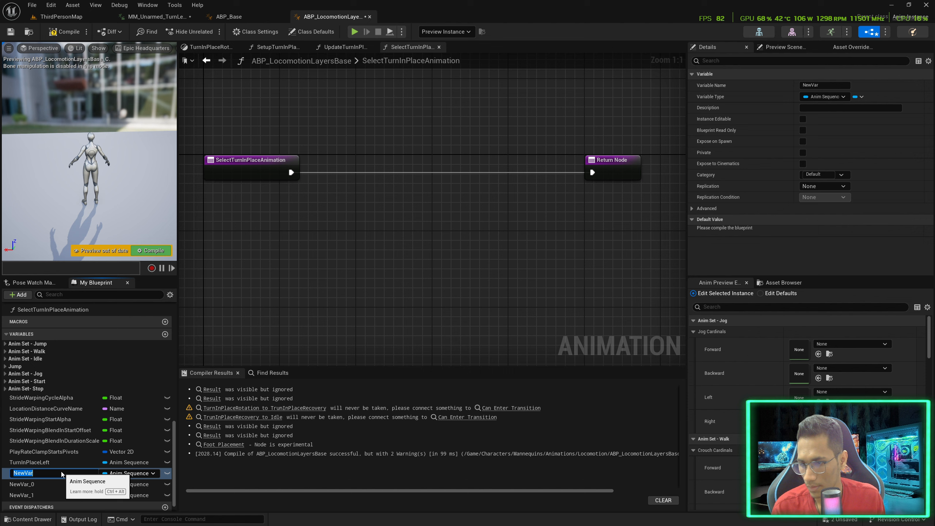
{"action": "type", "text": "TurnInPl"}
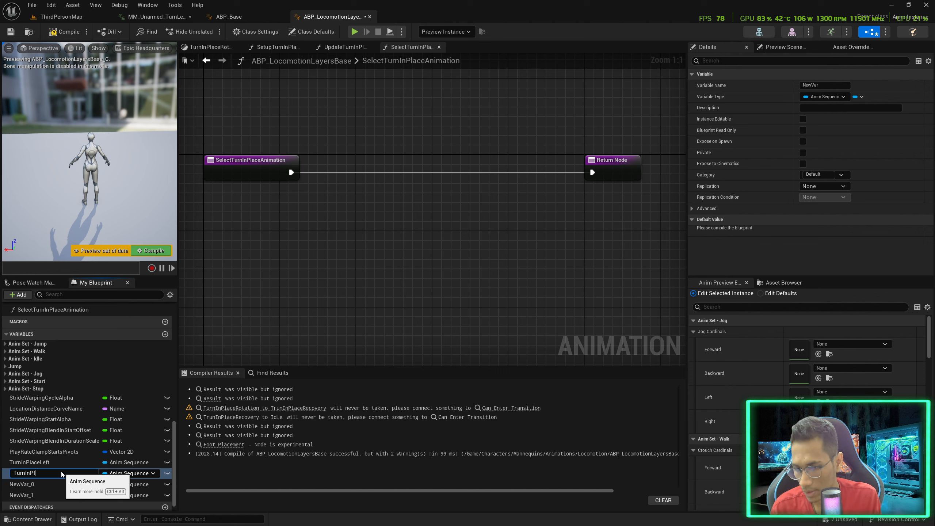
{"action": "type", "text": "aceRight"}
{"action": "key", "text": "Return"}
Rename the remaining two new Anim Sequence variables CrouchTurnInPlaceLeft and CrouchTurnInPlaceRight
{"action": "double_click", "coordinate": [59, 487]}
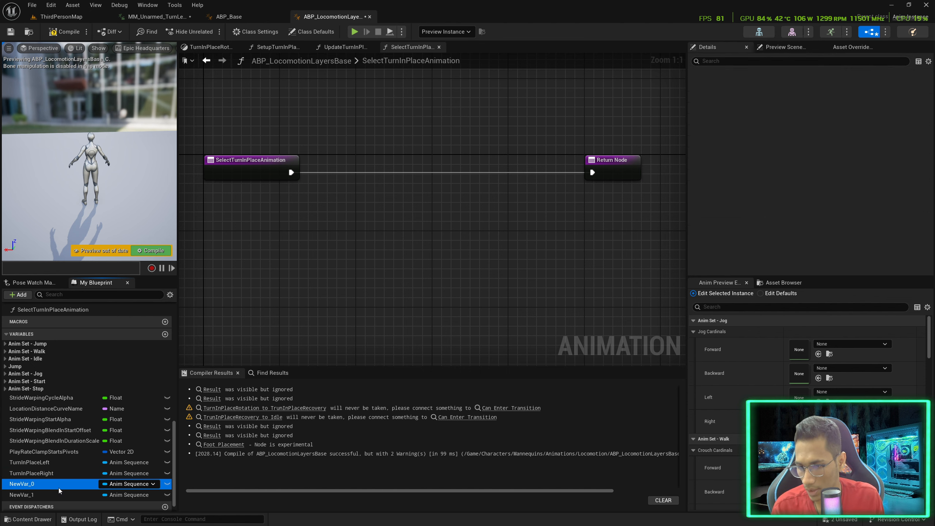
{"action": "type", "text": "CrouchTur"}
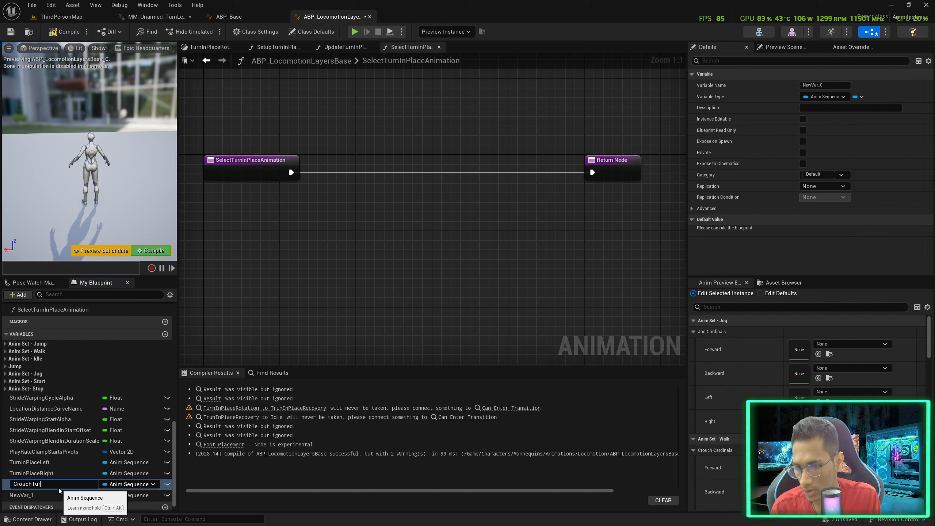
{"action": "type", "text": "nInPlaceLef"}
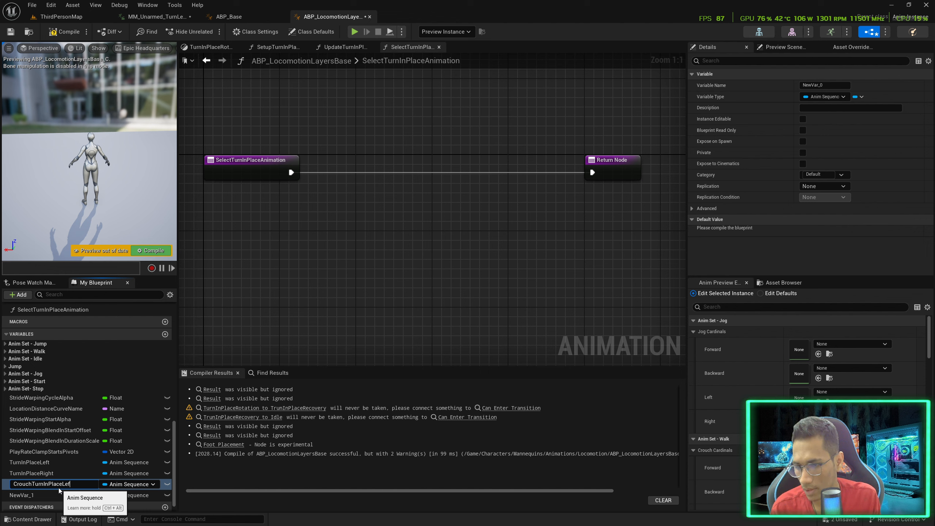
{"action": "type", "text": "t"}
{"action": "key", "text": "Return"}
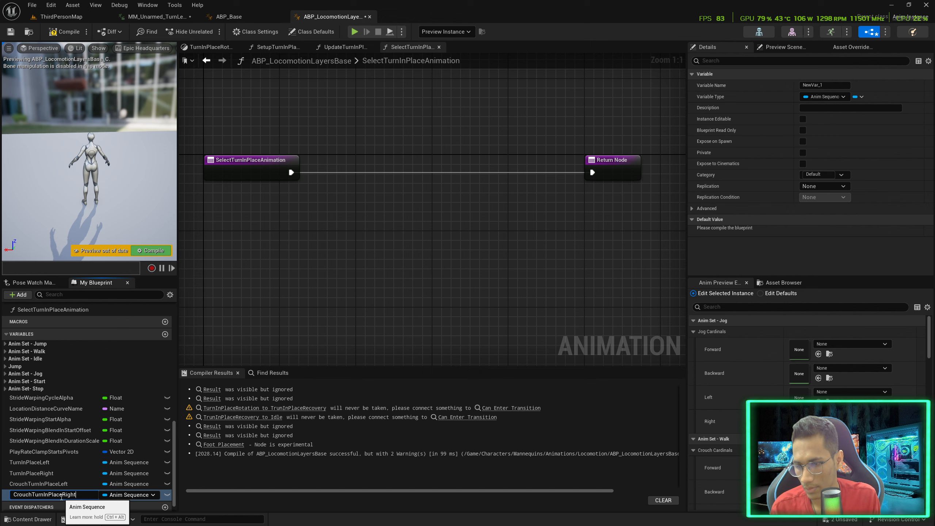
{"action": "key", "text": "Return"}
Place getters for all four turn-in-place variables in the SelectTurnInPlaceAnimation graph, the left pair above the right pair
{"action": "left_click_drag", "start_coordinate": [61, 494], "coordinate": [267, 320]}
{"action": "left_click_drag", "start_coordinate": [41, 474], "coordinate": [268, 292]}
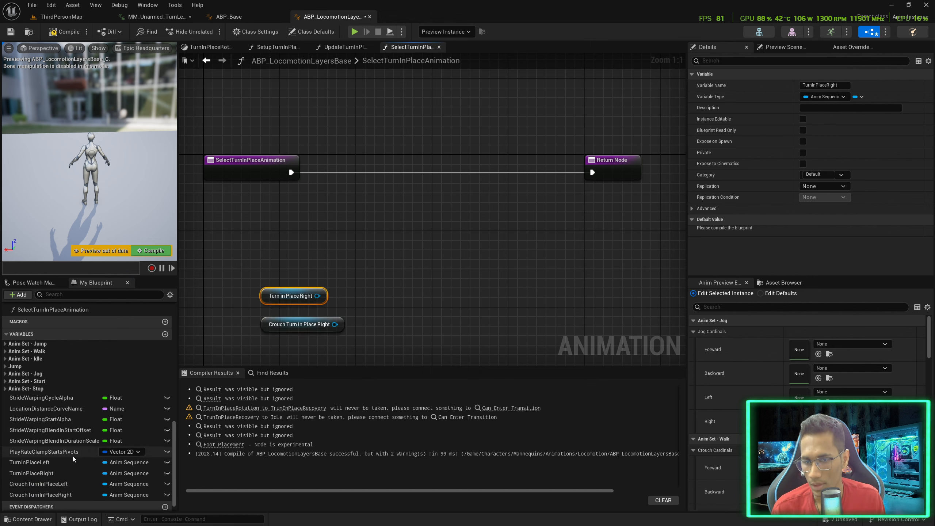
{"action": "left_click_drag", "start_coordinate": [29, 462], "coordinate": [246, 205]}
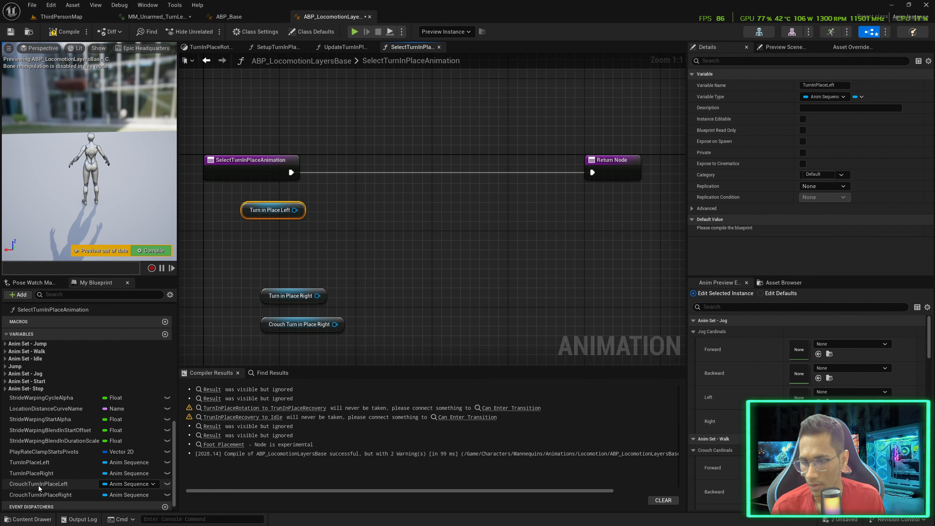
{"action": "left_click_drag", "start_coordinate": [38, 485], "coordinate": [246, 232]}
{"action": "right_click_drag", "start_coordinate": [357, 273], "coordinate": [334, 261]}
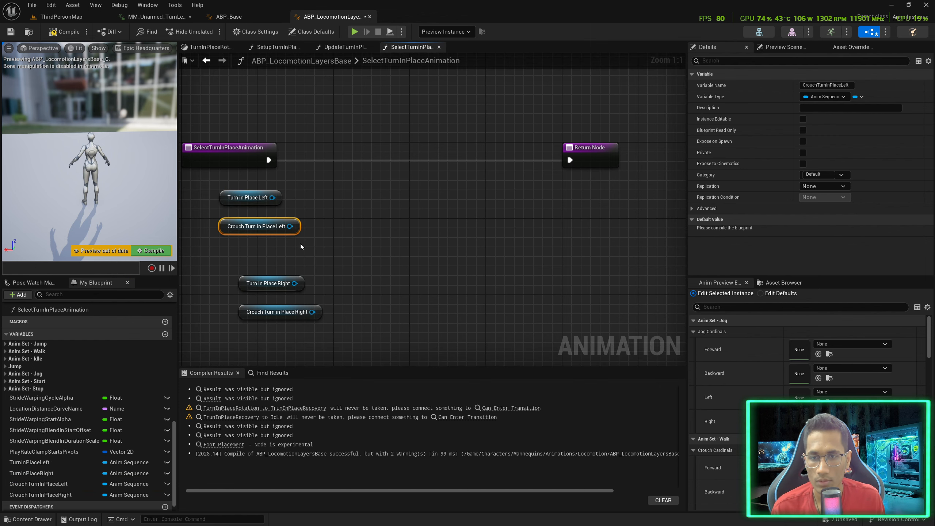
Add a Select node to the SelectTurnInPlaceAnimation graph, beside the variable getters and below the Return Node
{"action": "right_click", "coordinate": [516, 252]}
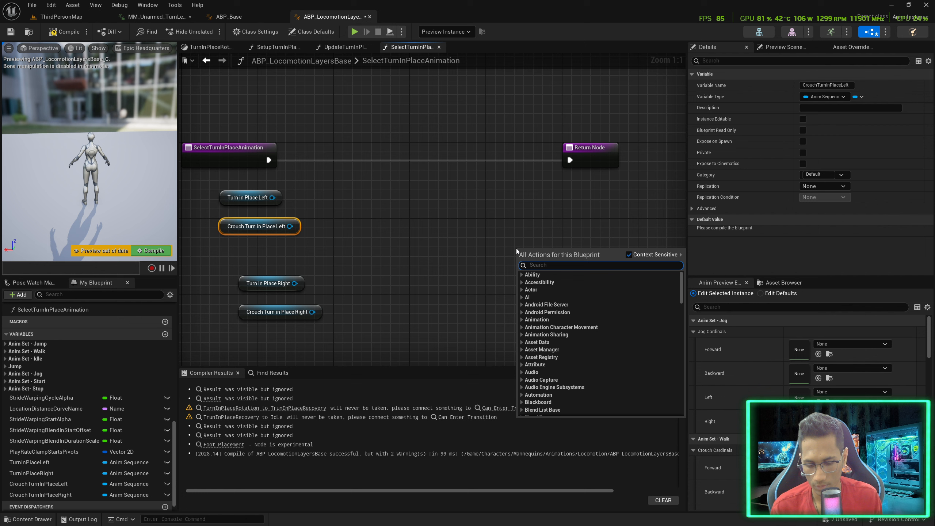
{"action": "type", "text": "selec"}
{"action": "key", "text": "Return"}
{"action": "right_click_drag", "start_coordinate": [519, 240], "coordinate": [517, 196]}
{"action": "left_click", "coordinate": [290, 134]}
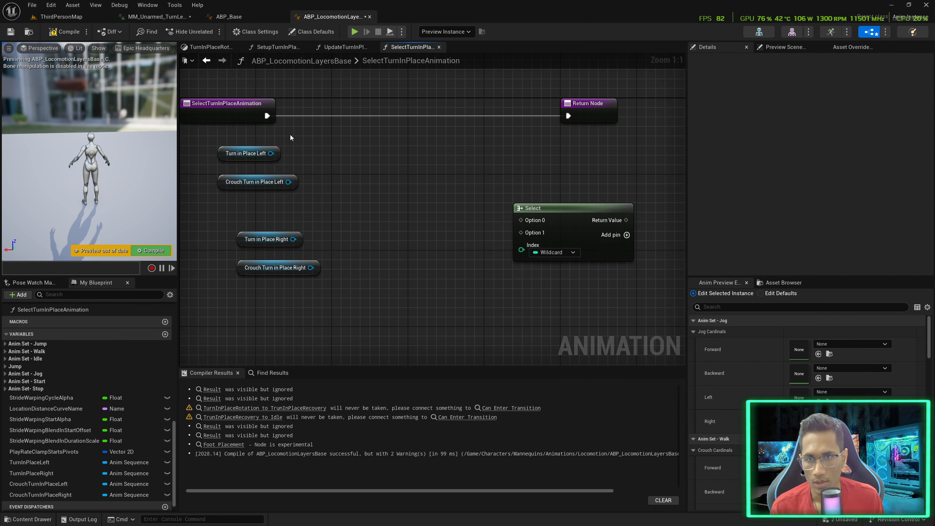
Add a Float input named Direction to the SelectTurnInPlaceAnimation function
{"action": "left_click", "coordinate": [241, 105]}
{"action": "scroll", "coordinate": [854, 245], "scroll_direction": "down", "scroll_amount": 2}
{"action": "left_click", "coordinate": [922, 228]}
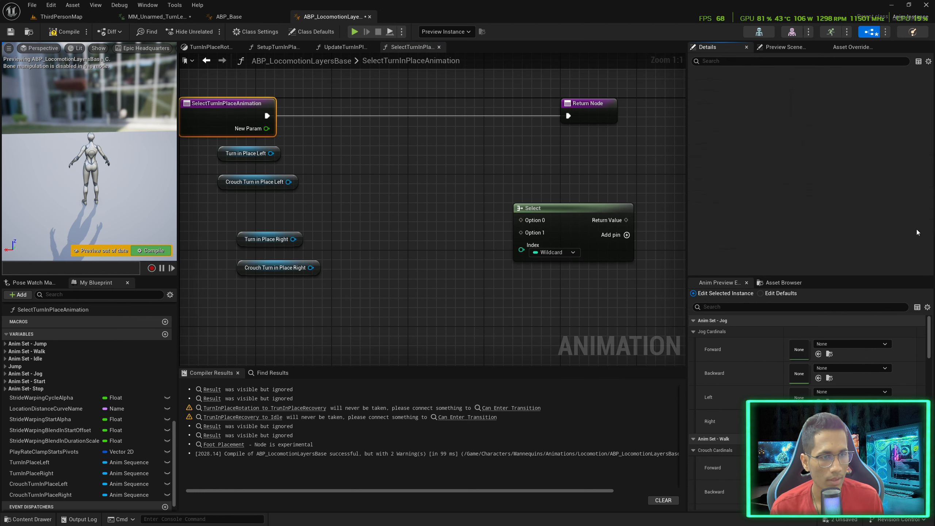
{"action": "type", "text": "Direc"}
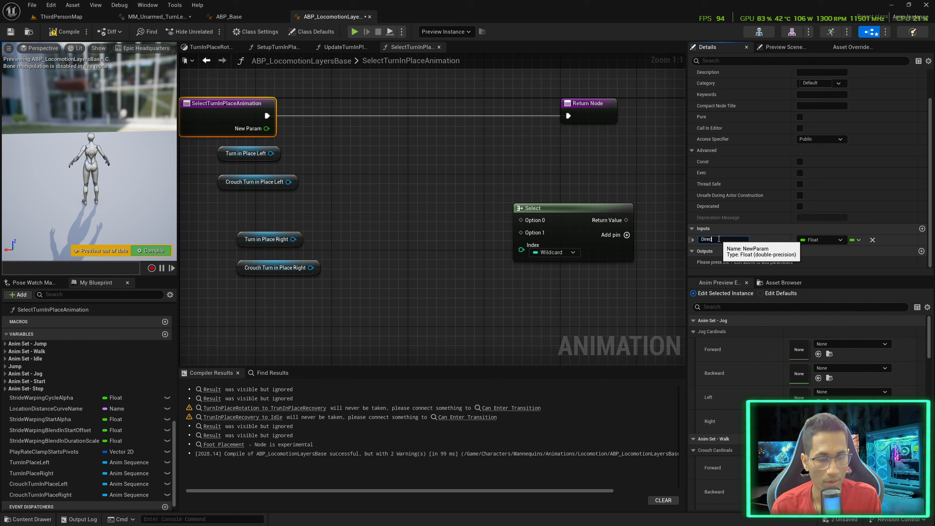
{"action": "type", "text": "tion"}
{"action": "key", "text": "Return"}
Place a Direction getter, compare it as greater than 0.0, and feed the result into the Select node's Index
{"action": "right_click", "coordinate": [386, 289]}
{"action": "type", "text": "get di"}
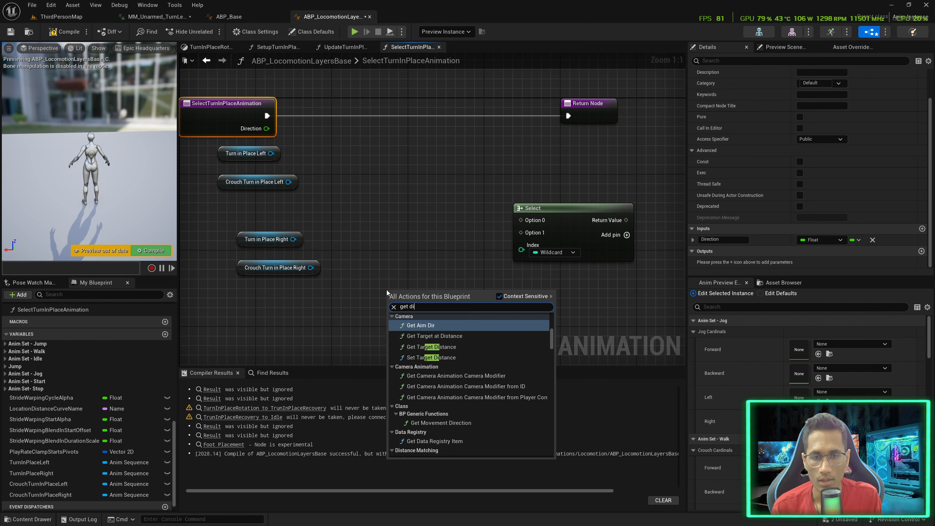
{"action": "type", "text": "rection"}
{"action": "key", "text": "Return"}
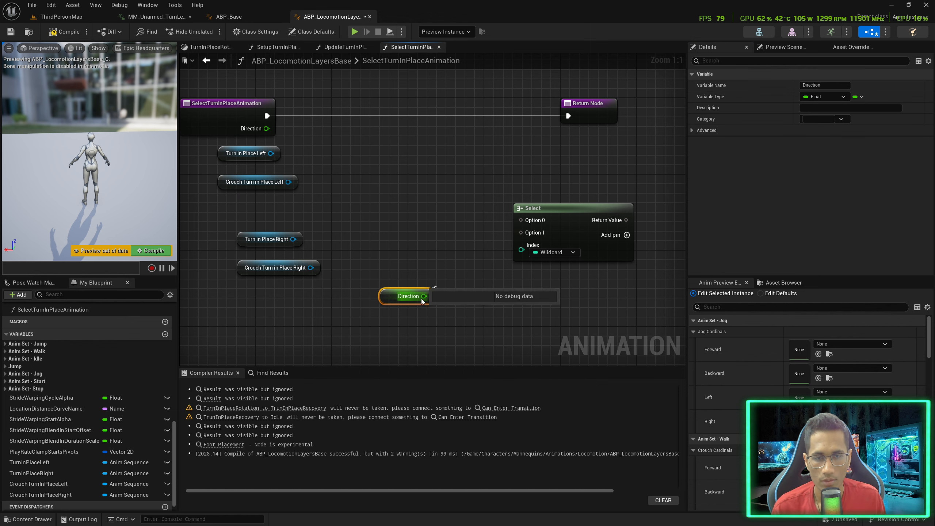
{"action": "left_click_drag", "start_coordinate": [423, 296], "coordinate": [526, 248]}
{"action": "type", "text": ">"}
{"action": "key", "text": "Return"}
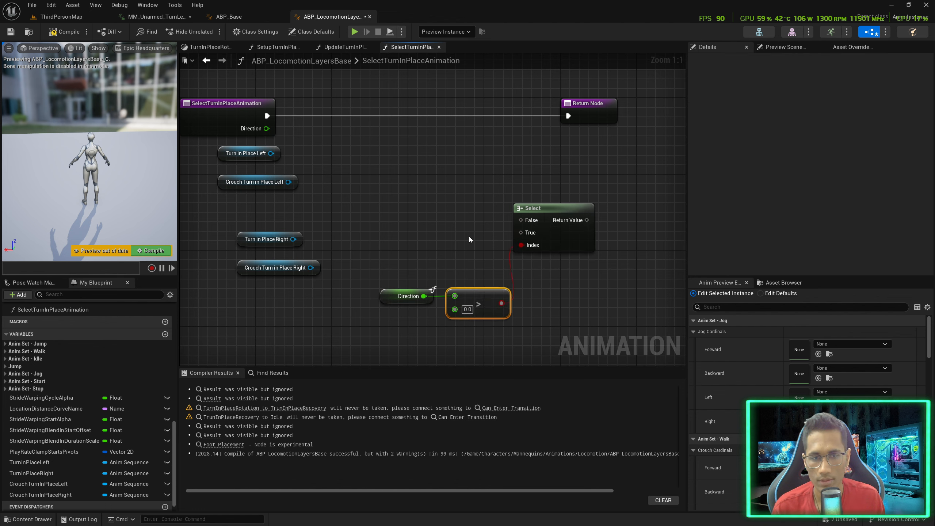
Add a second Select with Crouch Turn in Place Right as Option 1, and wire its Return Value into the first Select's True input
{"action": "left_click_drag", "start_coordinate": [311, 268], "coordinate": [346, 237]}
{"action": "type", "text": "selec"}
{"action": "key", "text": "Up"}
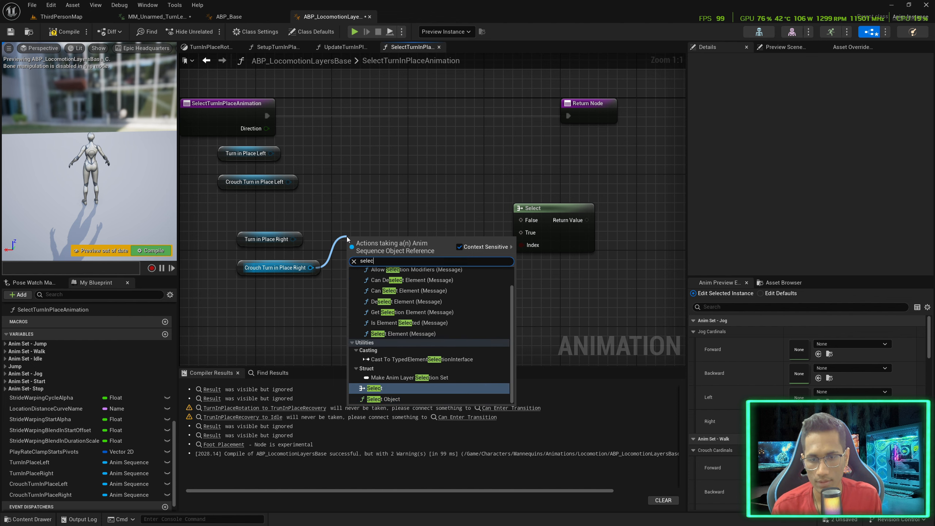
{"action": "key", "text": "Return"}
{"action": "left_click_drag", "start_coordinate": [464, 220], "coordinate": [526, 233]}
{"action": "left_click_drag", "start_coordinate": [536, 206], "coordinate": [536, 155]}
{"action": "left_click", "coordinate": [349, 336]}
{"action": "right_click_drag", "start_coordinate": [350, 337], "coordinate": [420, 296]}
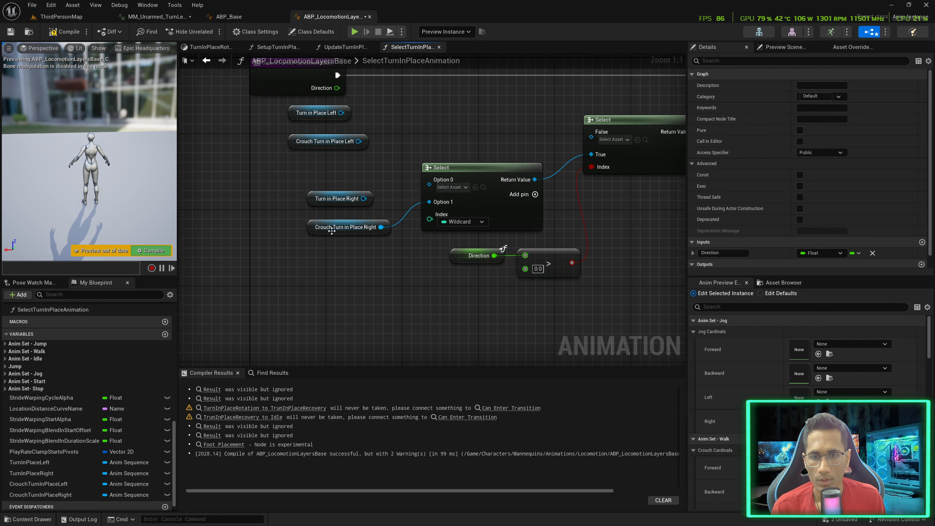
{"action": "left_click_drag", "start_coordinate": [296, 186], "coordinate": [287, 228]}
{"action": "left_click", "coordinate": [271, 258]}
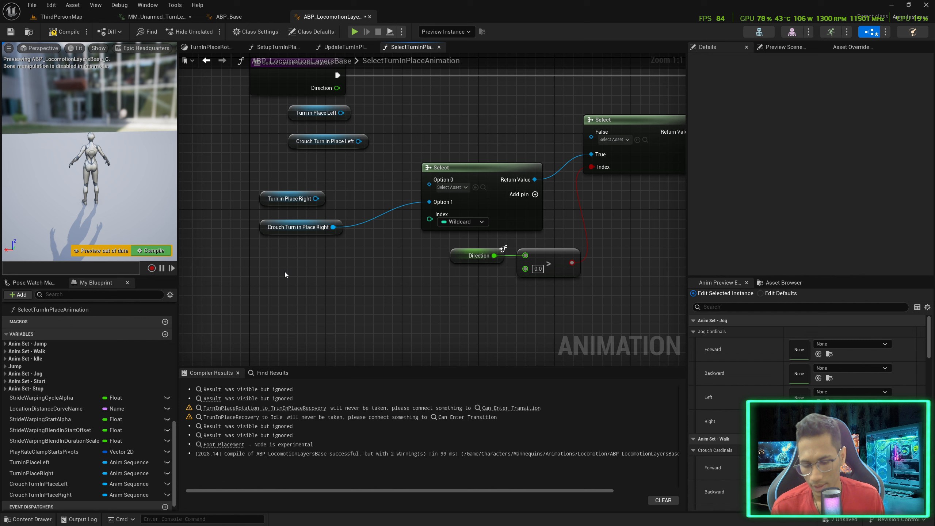
Drive the new Select's Index with a Property Access node bound to GetMainAnimBPThreadSafe.Is Crouching, and connect Turn in Place Right to False
{"action": "right_click", "coordinate": [285, 272]}
{"action": "type", "text": "property "}
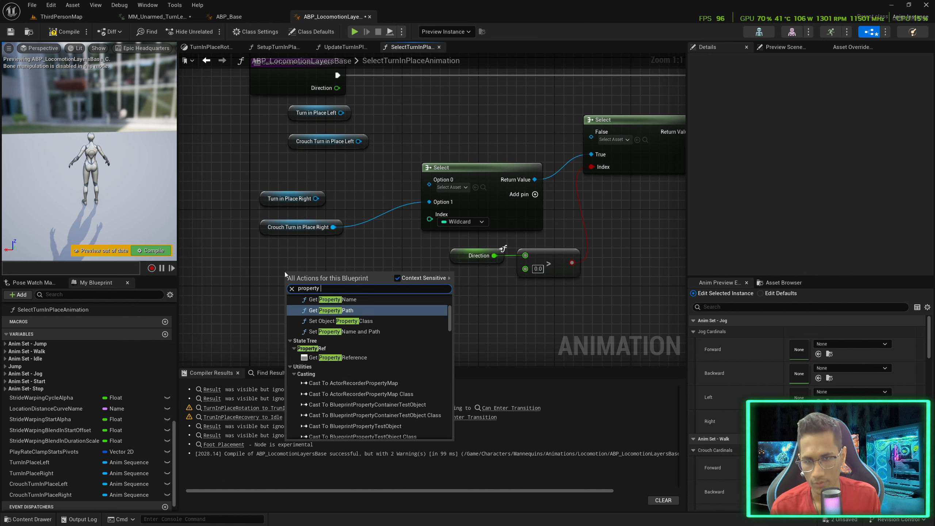
{"action": "type", "text": "acc"}
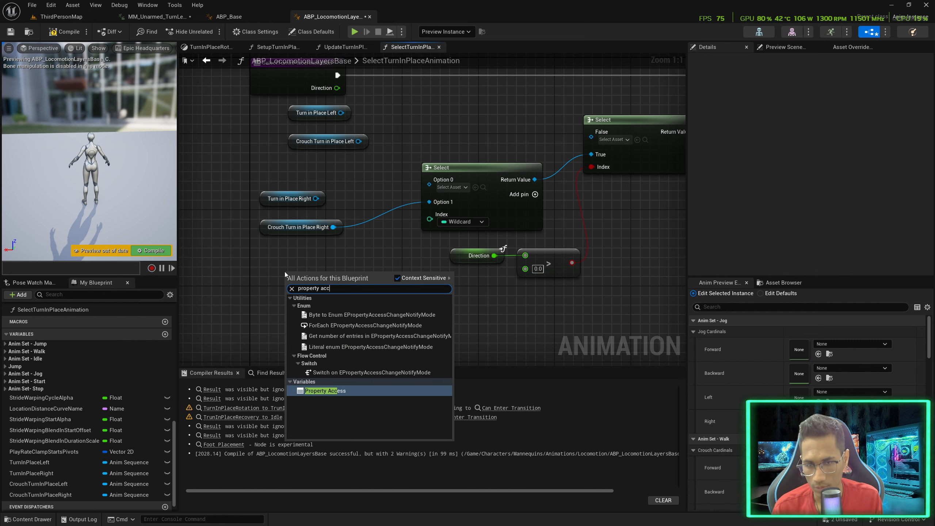
{"action": "key", "text": "Return"}
{"action": "left_click", "coordinate": [313, 280]}
{"action": "mouse_move", "coordinate": [407, 275]}
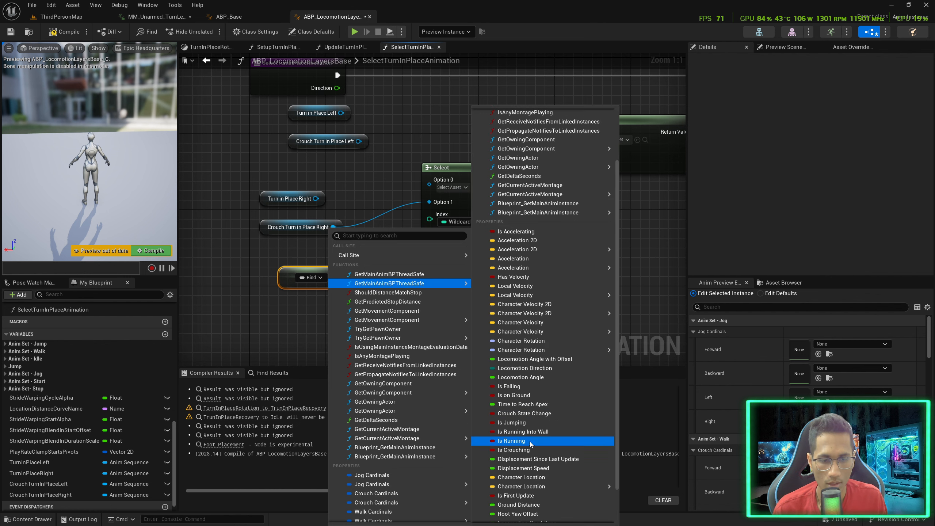
{"action": "left_click", "coordinate": [514, 451]}
{"action": "left_click_drag", "start_coordinate": [406, 278], "coordinate": [429, 219]}
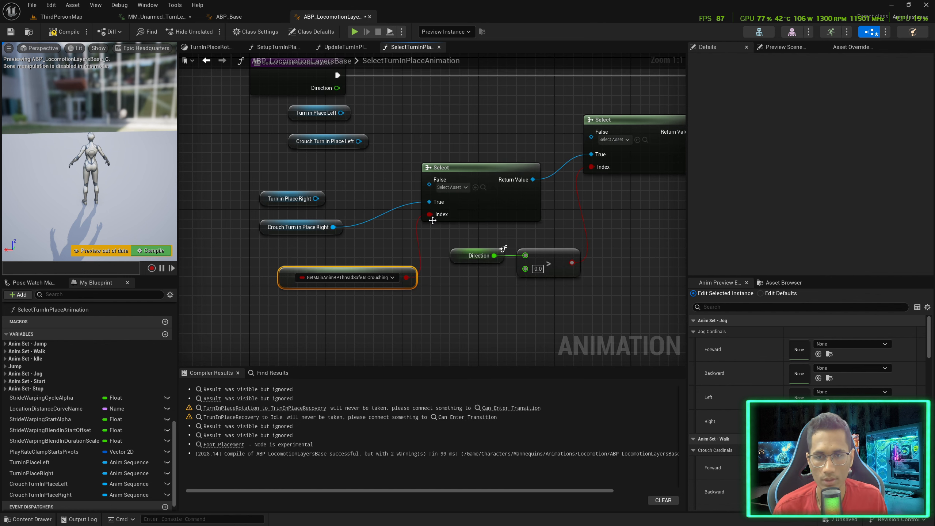
{"action": "left_click_drag", "start_coordinate": [315, 198], "coordinate": [456, 189]}
Duplicate the right-turn Select and its Is Crouching property access, placing the copies beside the left-turn getters
{"action": "left_click", "coordinate": [381, 270], "text": "ctrl"}
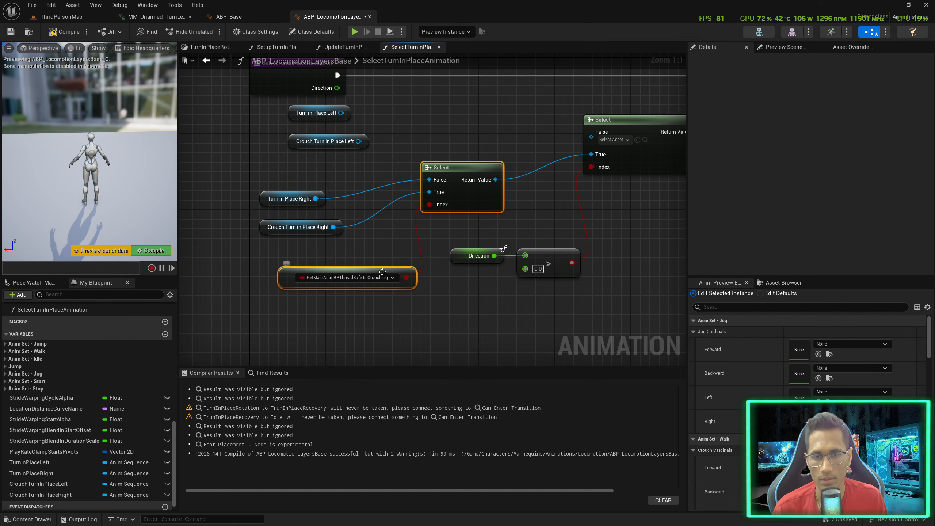
{"action": "key", "text": "ctrl+d"}
{"action": "left_click_drag", "start_coordinate": [423, 336], "coordinate": [363, 166]}
{"action": "right_click_drag", "start_coordinate": [507, 153], "coordinate": [509, 217]}
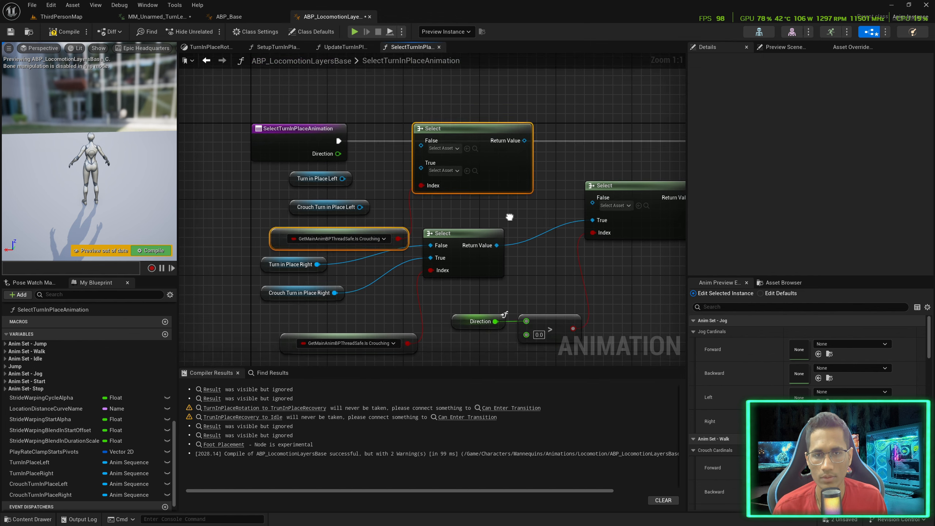
{"action": "right_click_drag", "start_coordinate": [509, 217], "coordinate": [509, 252]}
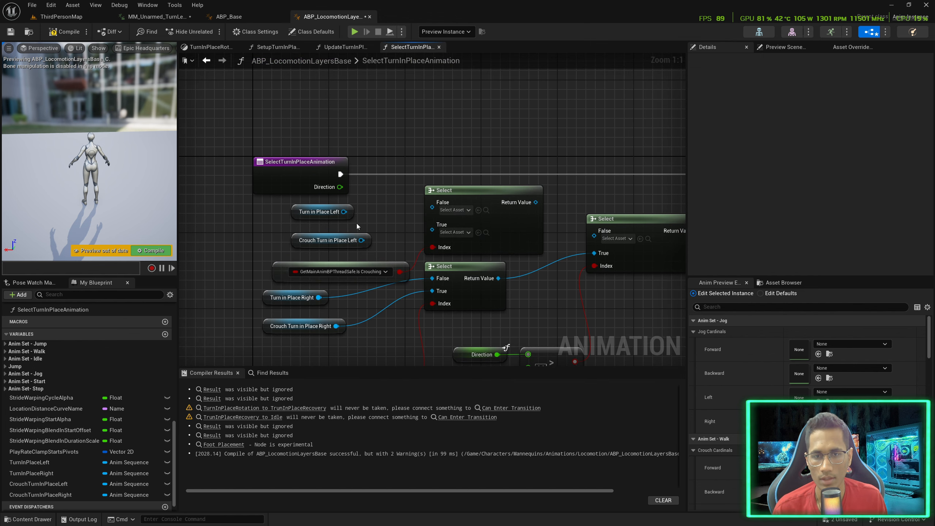
Wire both left-turn getters through the duplicated Select into the final Select's False input, and the final Select's output into the Return Node
{"action": "left_click_drag", "start_coordinate": [344, 212], "coordinate": [433, 206]}
{"action": "left_click_drag", "start_coordinate": [362, 240], "coordinate": [365, 238]}
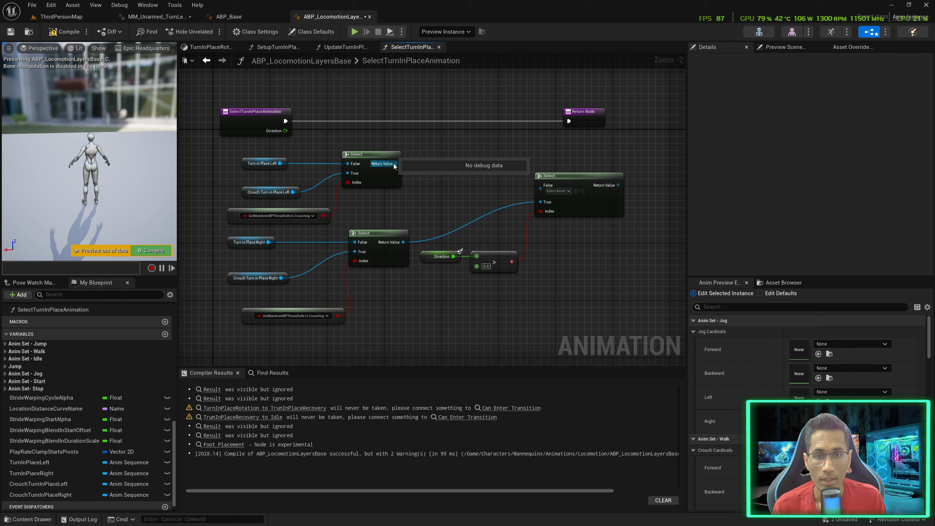
{"action": "left_click_drag", "start_coordinate": [395, 164], "coordinate": [483, 179]}
{"action": "left_click_drag", "start_coordinate": [525, 184], "coordinate": [584, 124]}
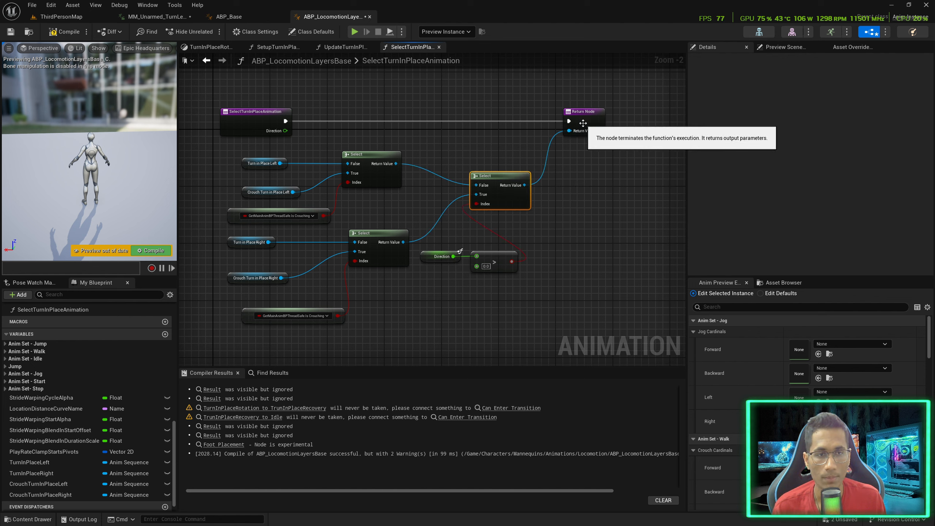
Mark the SelectTurnInPlaceAnimation function as Pure and Thread Safe, and compile the blueprint
{"action": "left_click", "coordinate": [801, 152]}
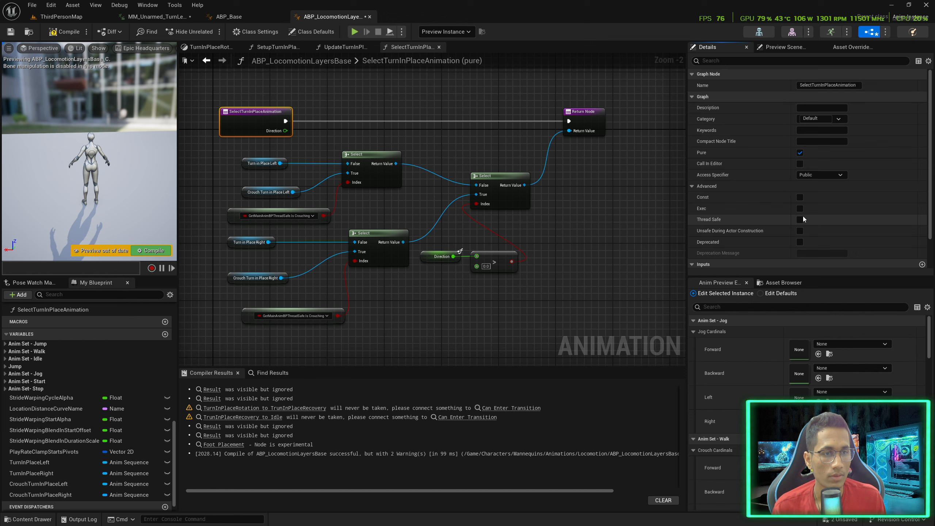
{"action": "left_click", "coordinate": [800, 219]}
{"action": "left_click", "coordinate": [163, 253]}
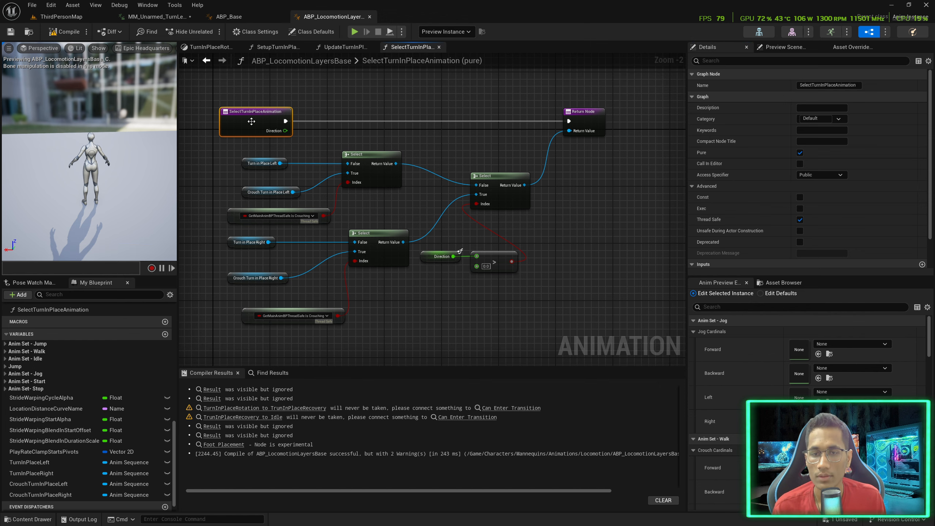
In UpdateTurnInPlaceAnim, feed a Select Turn in Place Animation call into the Sequence input of Set Sequence with Inertial Blending
{"action": "left_click", "coordinate": [355, 49]}
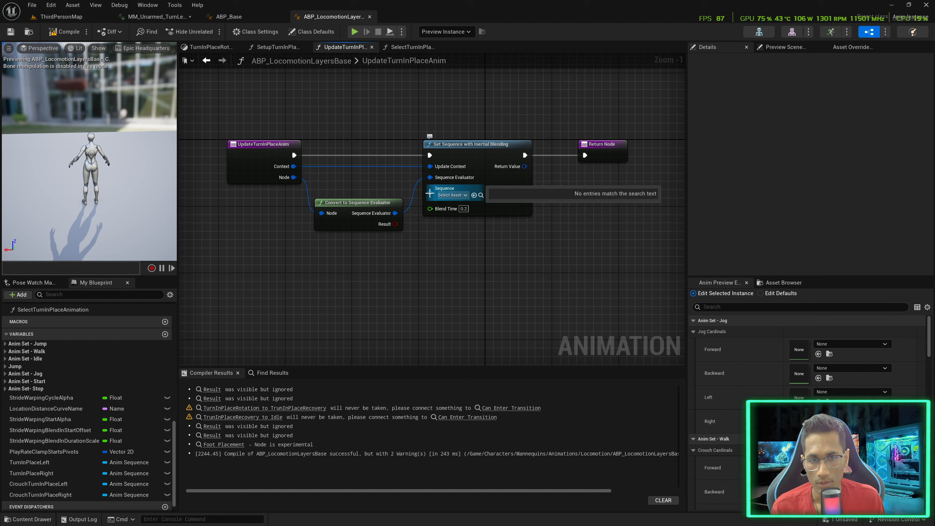
{"action": "left_click_drag", "start_coordinate": [429, 192], "coordinate": [372, 280]}
{"action": "type", "text": "select"}
{"action": "left_click", "coordinate": [450, 357]}
Create a Float variable named TurnInPlaceRotationDirection and connect its getter to the Direction input of Select Turn in Place Animation
{"action": "left_click", "coordinate": [165, 333]}
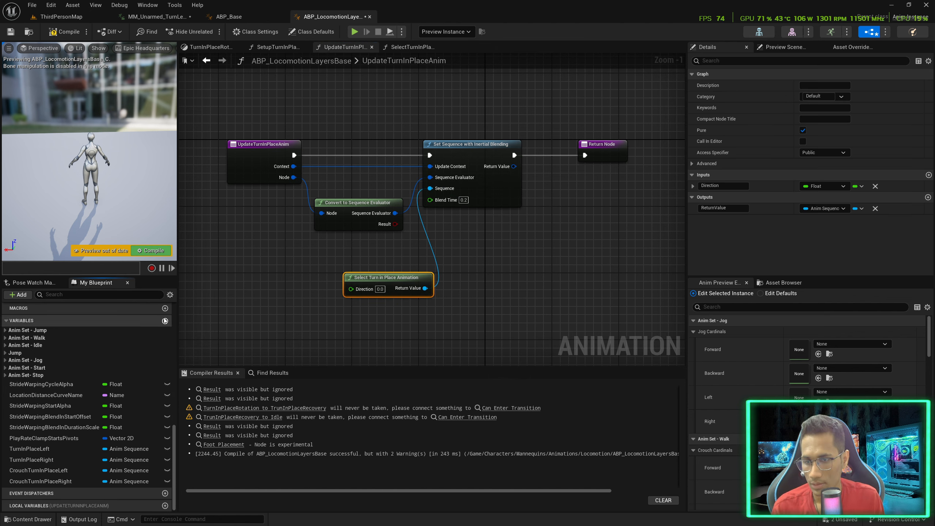
{"action": "type", "text": "TurnInPlace"}
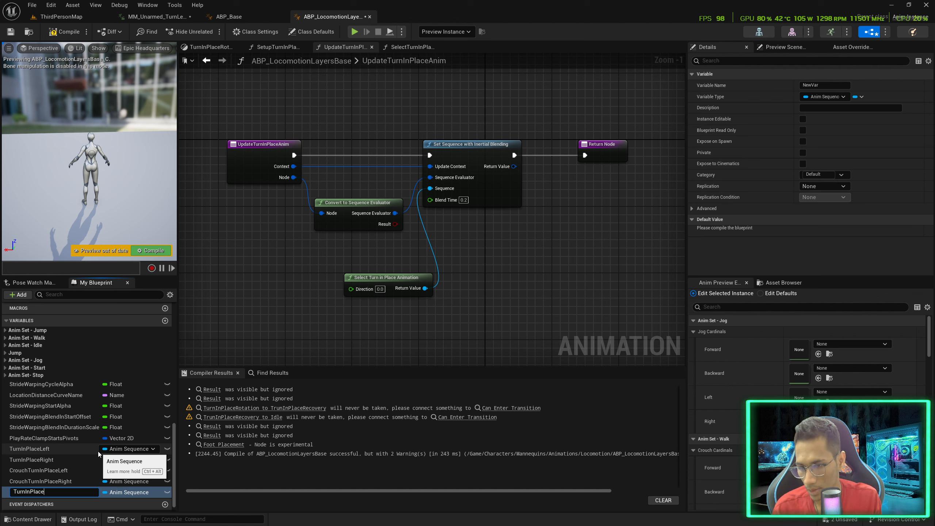
{"action": "type", "text": "ta"}
{"action": "type", "text": "tionDire"}
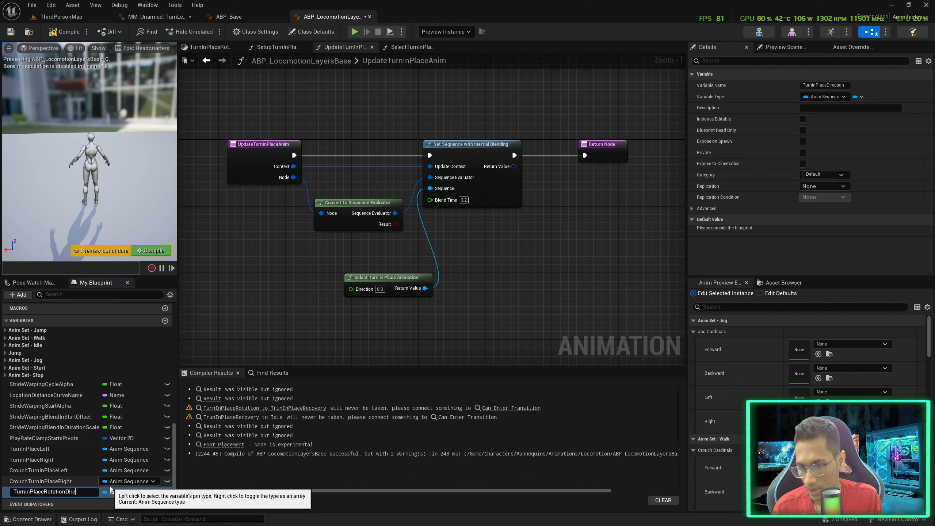
{"action": "type", "text": "ction"}
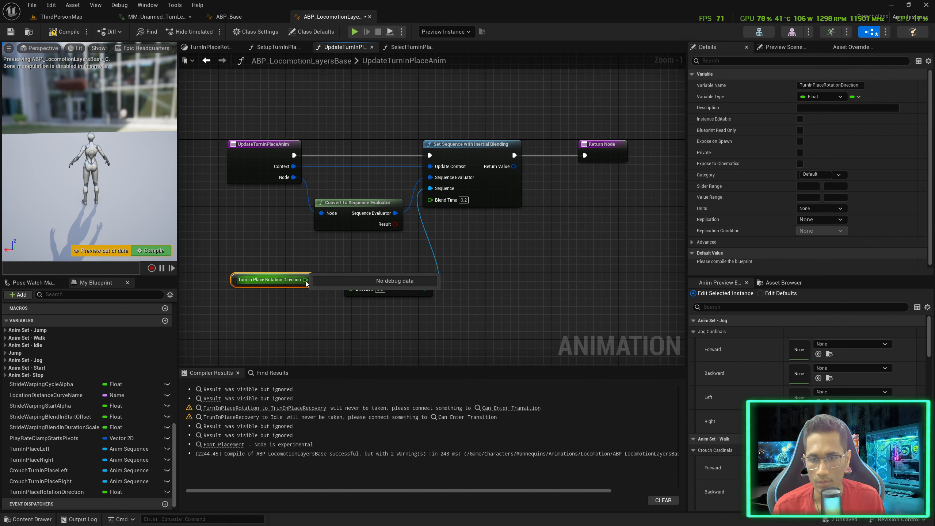
{"action": "left_click_drag", "start_coordinate": [305, 280], "coordinate": [352, 288]}
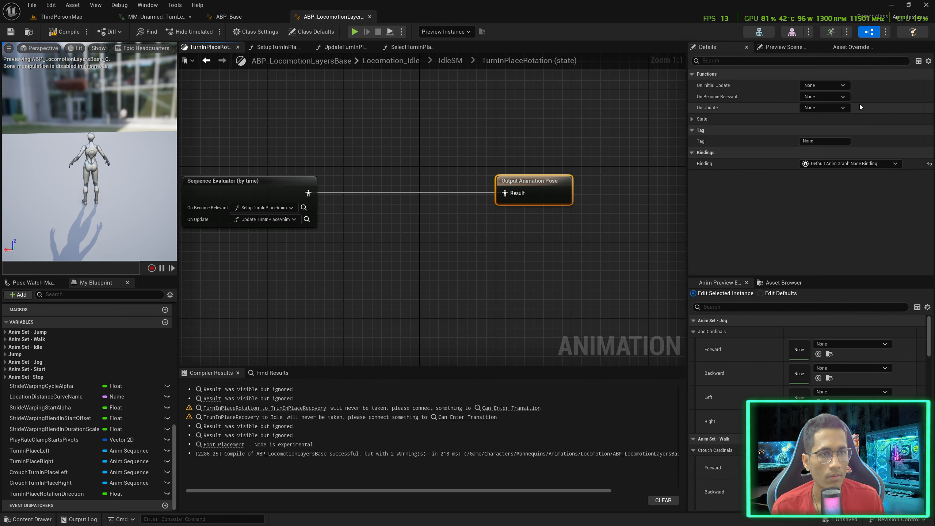
Create an OnBecomeRelevant function for the TurnInPlaceRotation state and insert a Set TurnInPlaceRotationDirection node between its entry and Return Node
{"action": "left_click", "coordinate": [847, 98]}
{"action": "left_click", "coordinate": [845, 129]}
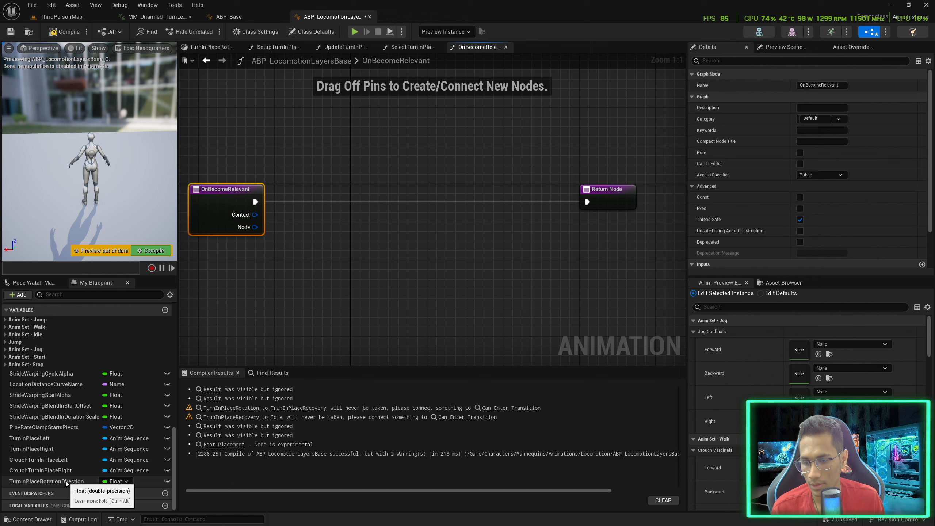
{"action": "left_click_drag", "start_coordinate": [65, 481], "coordinate": [389, 188], "text": "alt"}
{"action": "left_click_drag", "start_coordinate": [256, 201], "coordinate": [398, 195]}
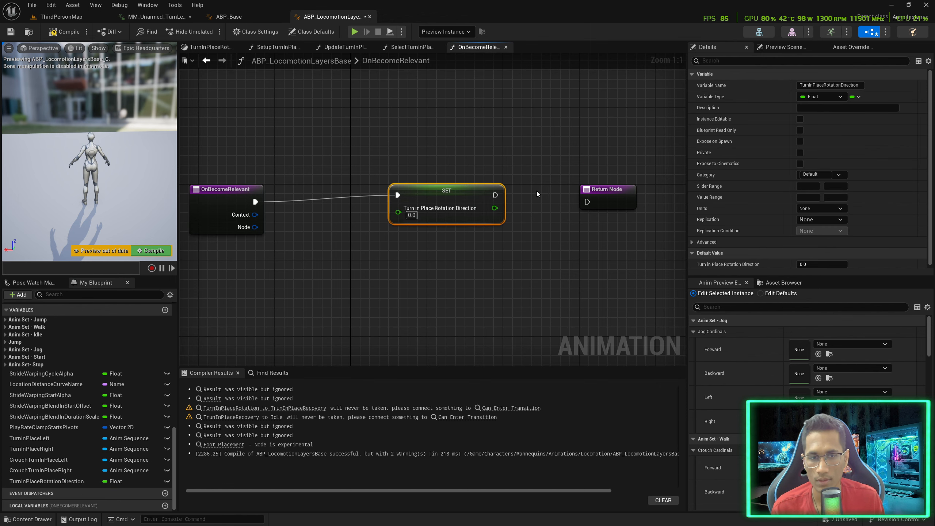
{"action": "left_click_drag", "start_coordinate": [495, 194], "coordinate": [587, 202]}
Add a Property Access node bound to GetMainAnimBPThreadSafe.Root Yaw Offset and place it below the OnBecomeRelevant entry node
{"action": "right_click", "coordinate": [376, 292]}
{"action": "type", "text": "pro"}
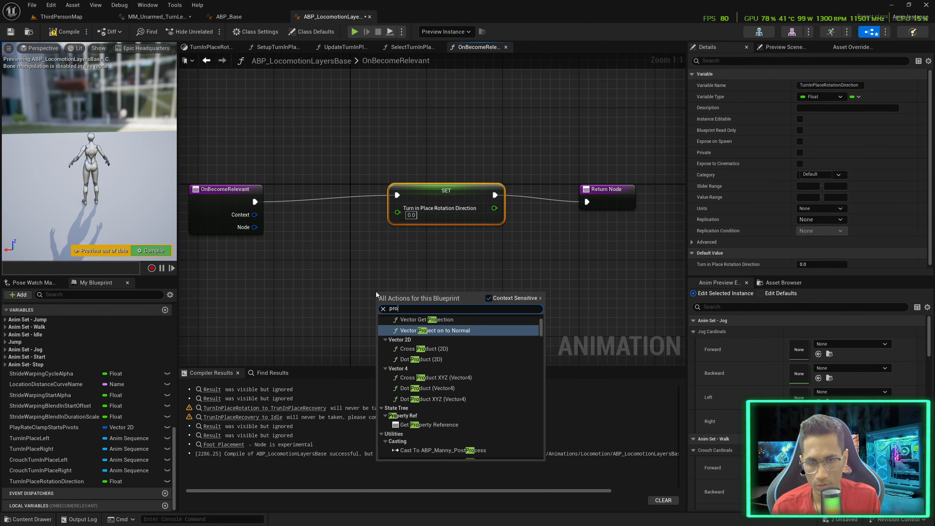
{"action": "type", "text": "perty ac"}
{"action": "key", "text": "Return"}
{"action": "left_click", "coordinate": [400, 299]}
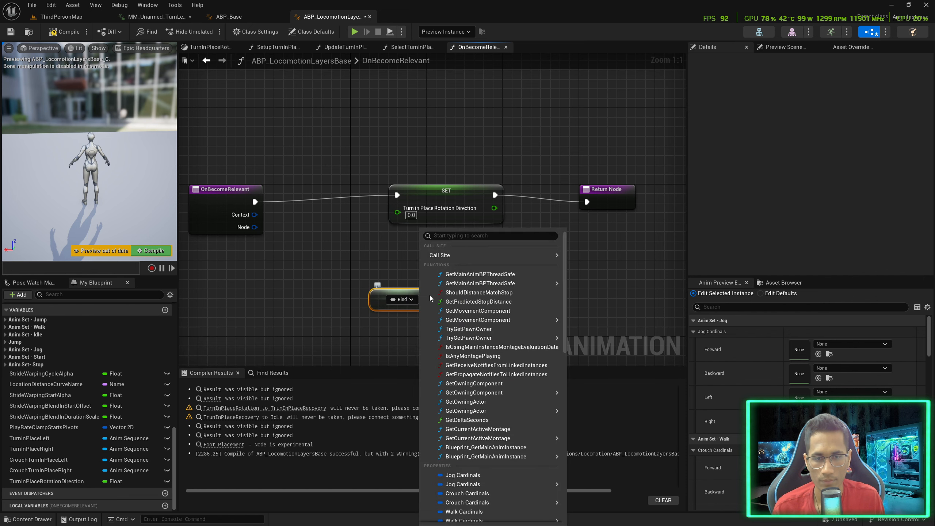
{"action": "mouse_move", "coordinate": [530, 283]}
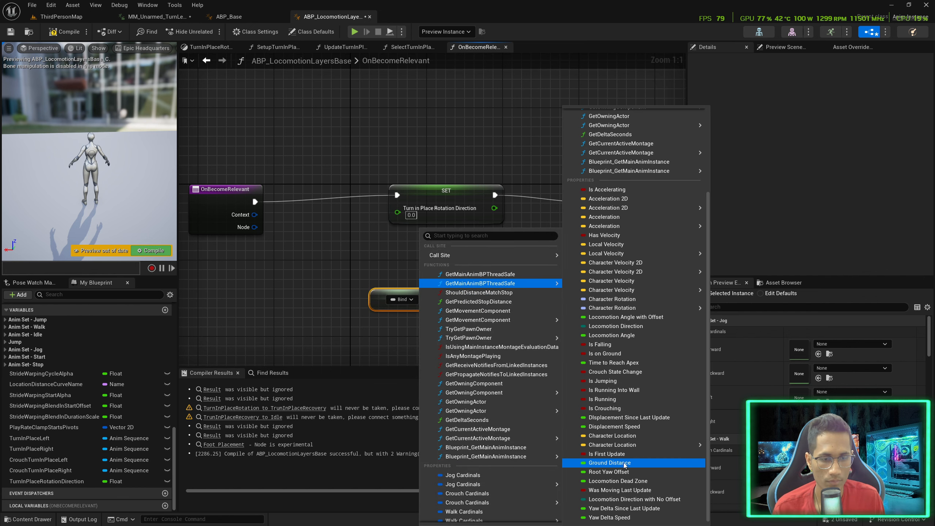
{"action": "left_click", "coordinate": [611, 472]}
{"action": "left_click_drag", "start_coordinate": [513, 299], "coordinate": [335, 284]}
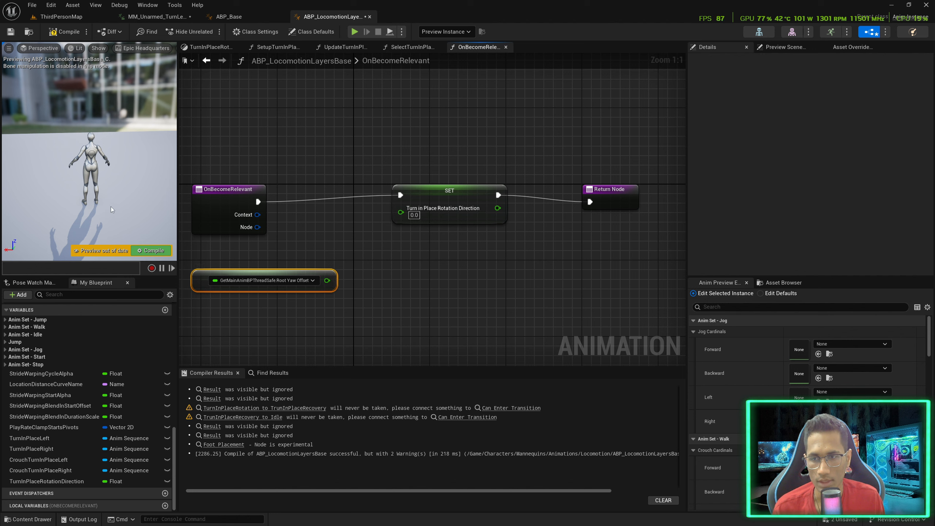
Examine the preview character's facing and reopen the SelectTurnInPlaceAnimation graph to check its Direction comparison
{"action": "scroll", "coordinate": [103, 193], "scroll_direction": "up", "scroll_amount": 2}
{"action": "right_click_drag", "start_coordinate": [107, 192], "coordinate": [147, 176]}
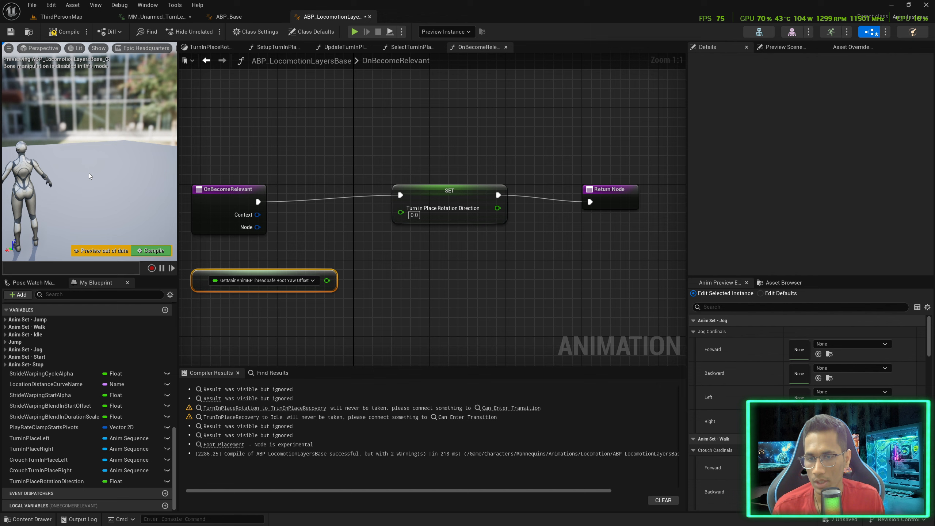
{"action": "right_click_drag", "start_coordinate": [89, 176], "coordinate": [66, 176]}
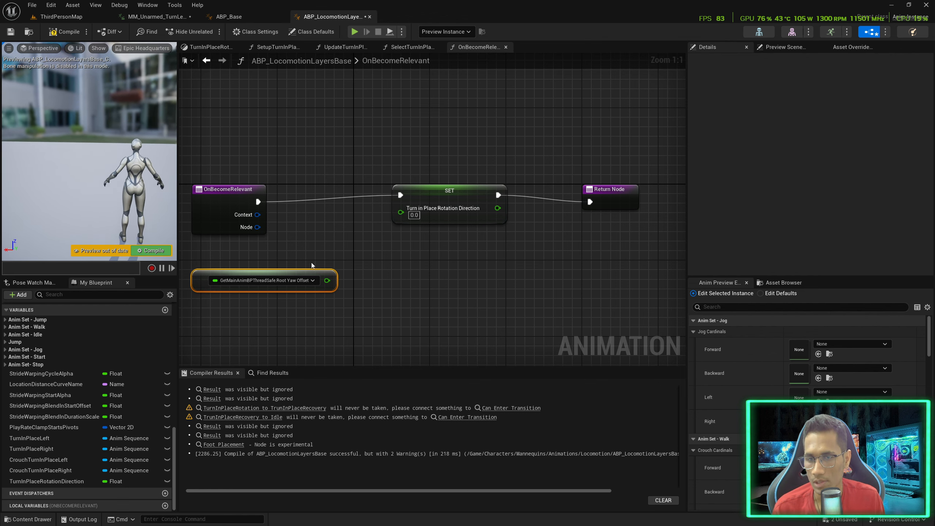
{"action": "left_click_drag", "start_coordinate": [306, 275], "coordinate": [305, 285]}
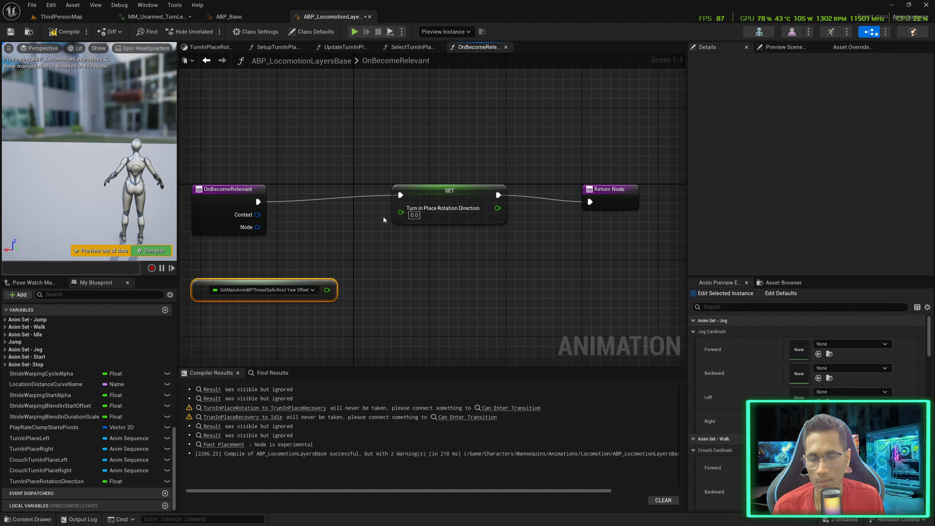
{"action": "left_click", "coordinate": [423, 48]}
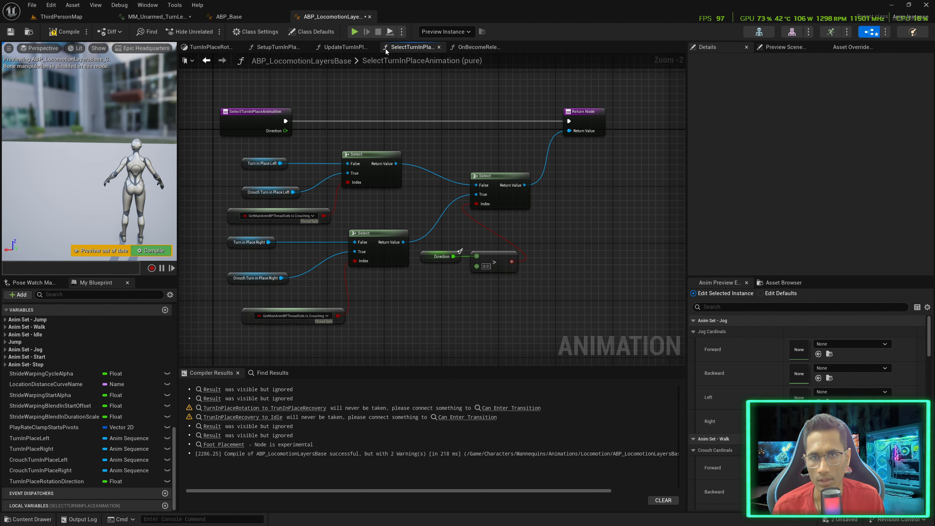
In the OnBecomeRelevant graph, add a Sign (Float) node fed by the Root Yaw Offset property access
{"action": "left_click", "coordinate": [478, 47]}
{"action": "left_click_drag", "start_coordinate": [327, 290], "coordinate": [364, 289]}
{"action": "type", "text": "si"}
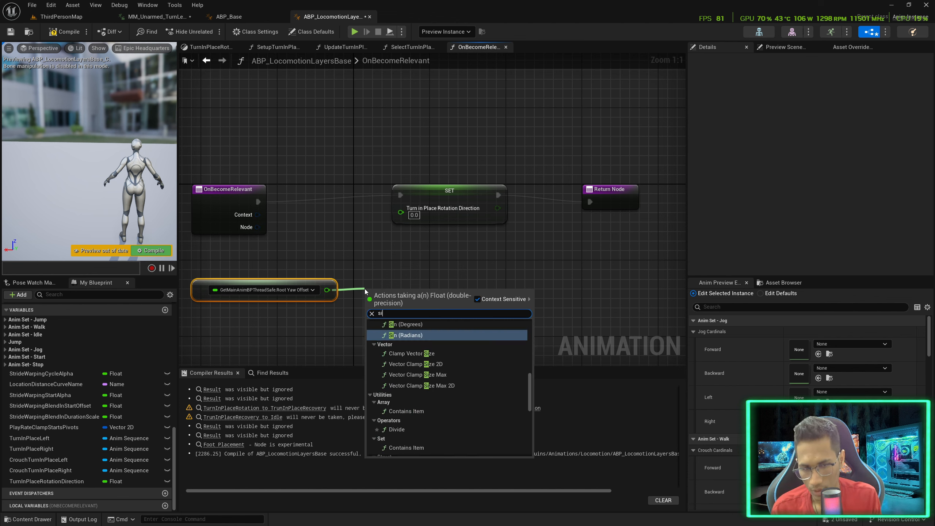
{"action": "type", "text": "gn"}
{"action": "key", "text": "Return"}
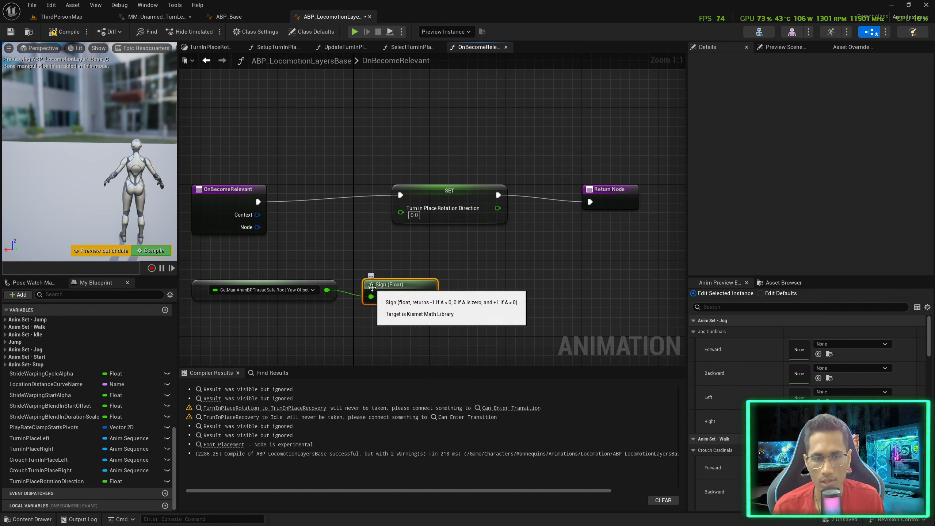
{"action": "left_click_drag", "start_coordinate": [332, 273], "coordinate": [391, 295]}
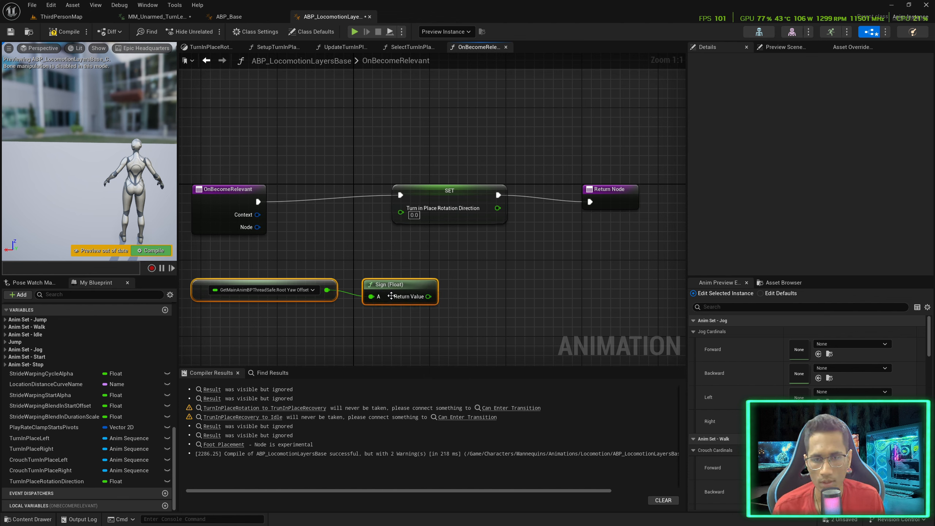
{"action": "left_click_drag", "start_coordinate": [400, 297], "coordinate": [401, 208]}
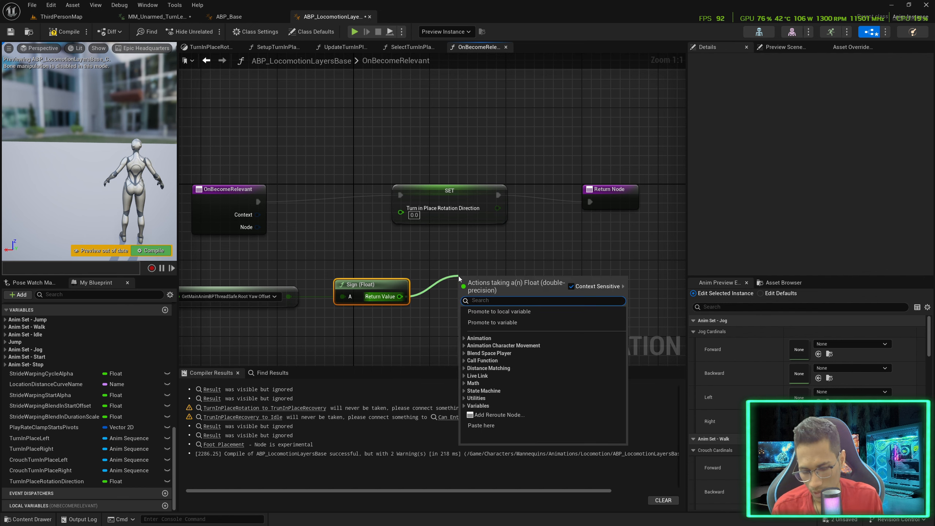
Multiply the Sign result by -1.0 and connect the product to the Set Turn in Place Rotation Direction node
{"action": "type", "text": "*"}
{"action": "key", "text": "Return"}
{"action": "left_click", "coordinate": [479, 292]}
{"action": "type", "text": "-1"}
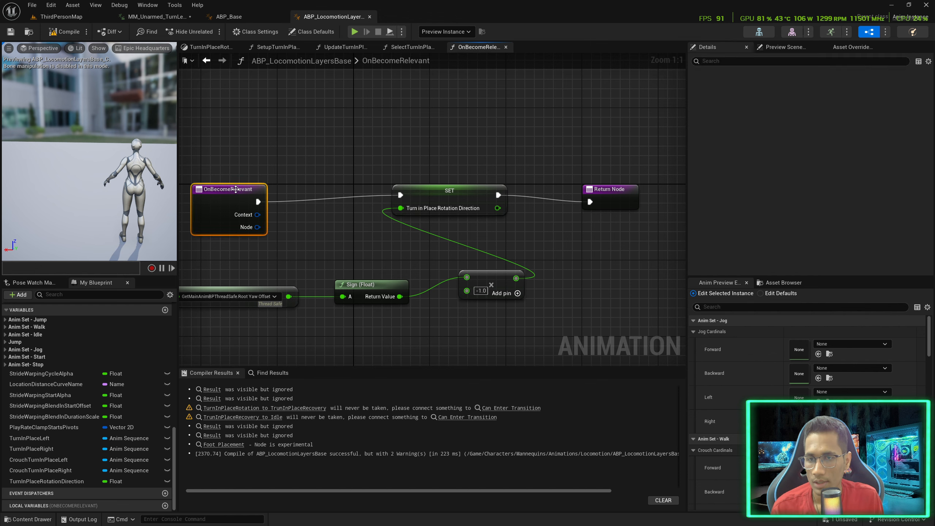
Rename the OnBecomeRelevant function as SetupTurnInPlaceRotationDirection
{"action": "key", "text": "F2"}
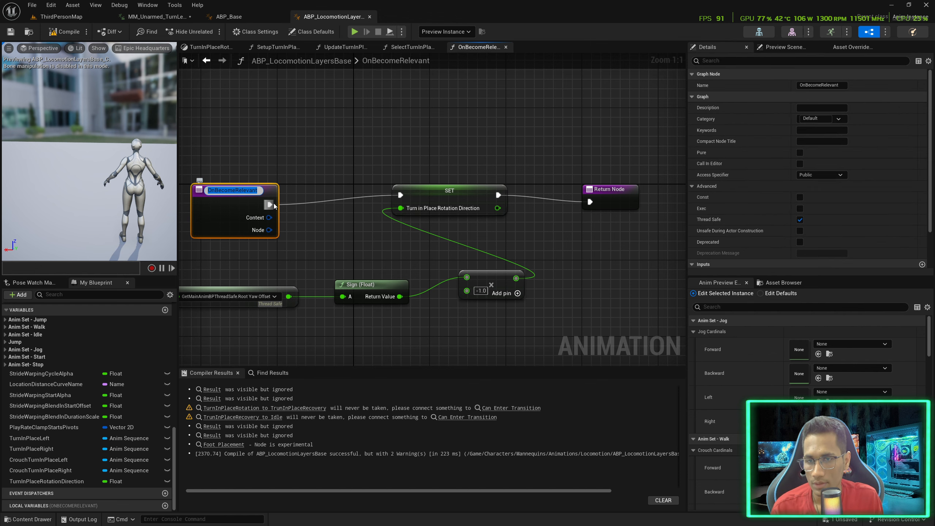
{"action": "type", "text": "SetupTur"}
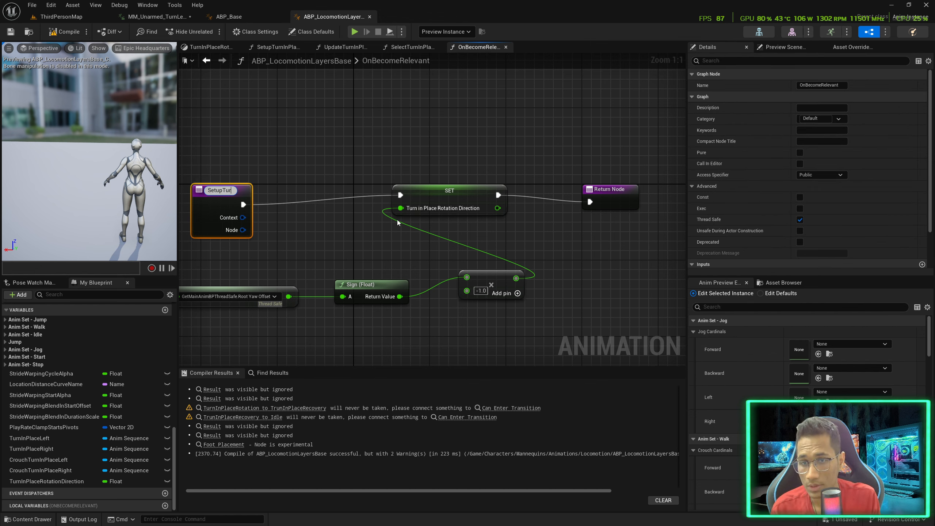
{"action": "type", "text": "nInPlaceRot"}
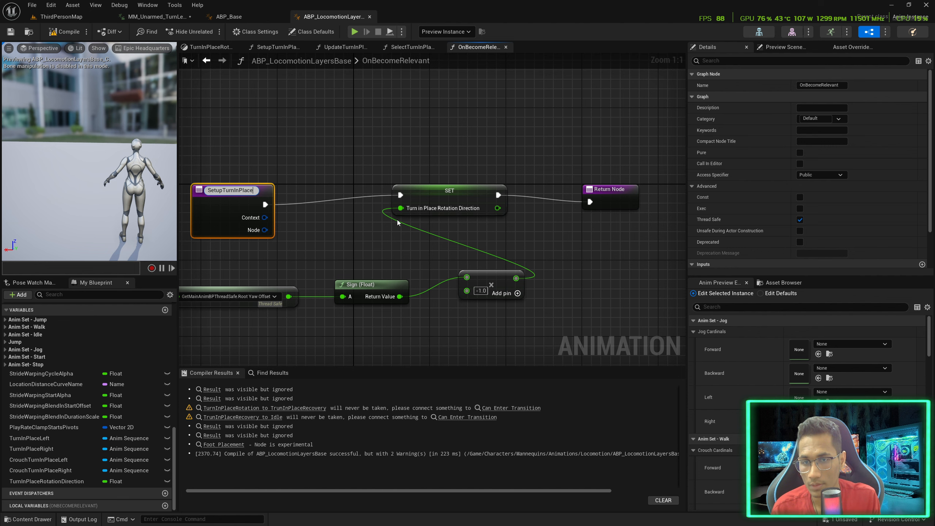
{"action": "type", "text": "ationDirection"}
{"action": "key", "text": "Return"}
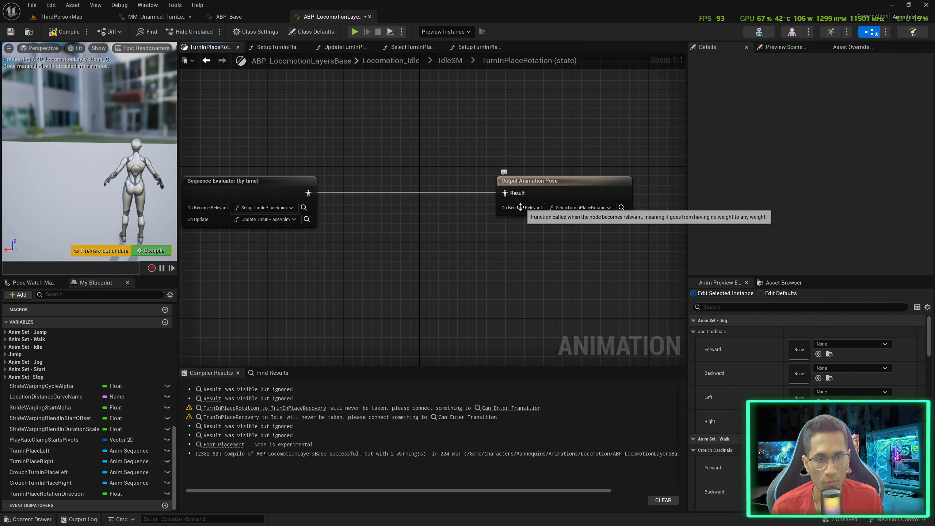
Check the functions bound to the Sequence Evaluator in the TurnInPlaceRotation state, and compile the blueprint
{"action": "left_click", "coordinate": [453, 65]}
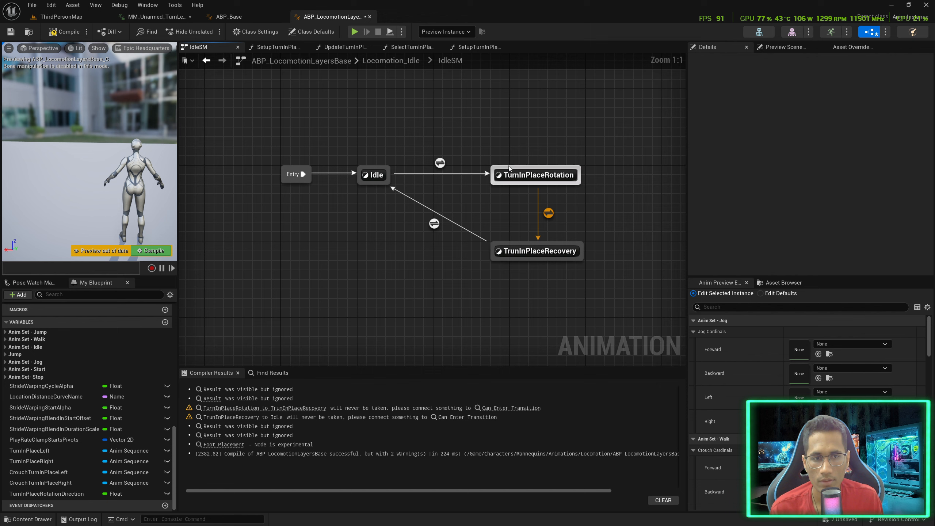
{"action": "left_click", "coordinate": [533, 178]}
{"action": "double_click", "coordinate": [533, 178]}
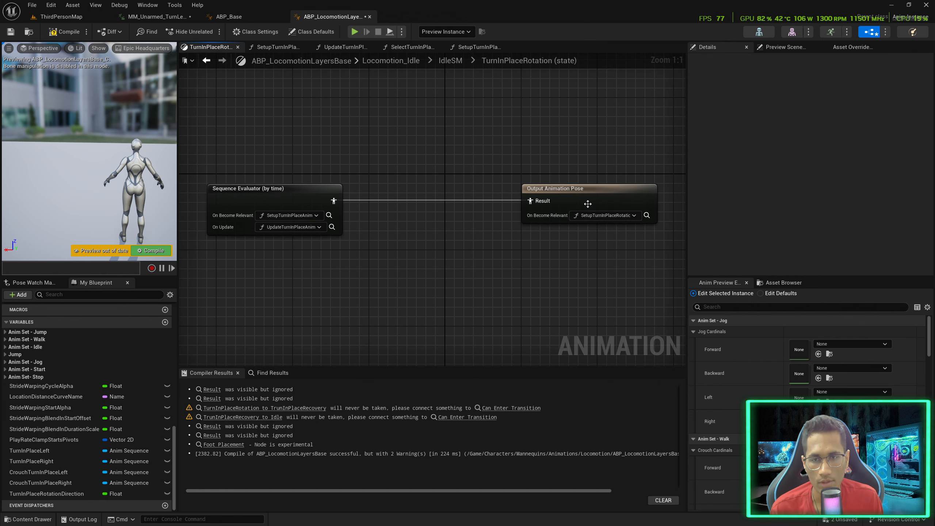
{"action": "left_click", "coordinate": [315, 227]}
{"action": "left_click", "coordinate": [386, 244]}
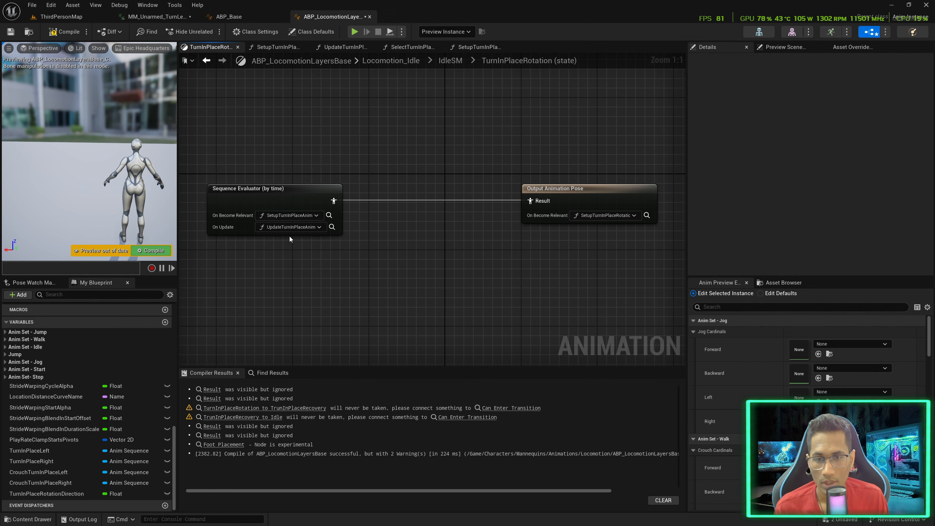
{"action": "left_click", "coordinate": [151, 250]}
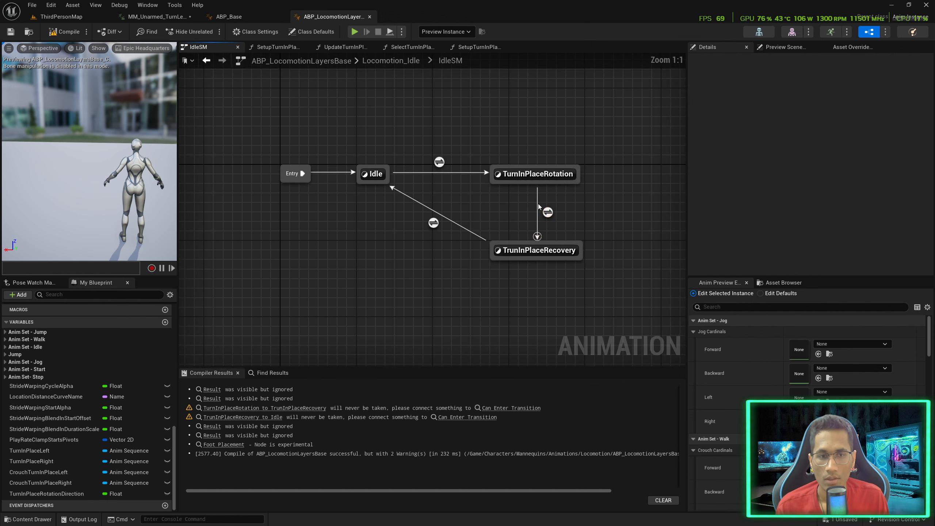
Open the transition rule from TurnInPlaceRotation to TrunInPlaceRecovery in the IdleSM state machine
{"action": "right_click_drag", "start_coordinate": [539, 206], "coordinate": [497, 195]}
{"action": "left_click", "coordinate": [508, 234]}
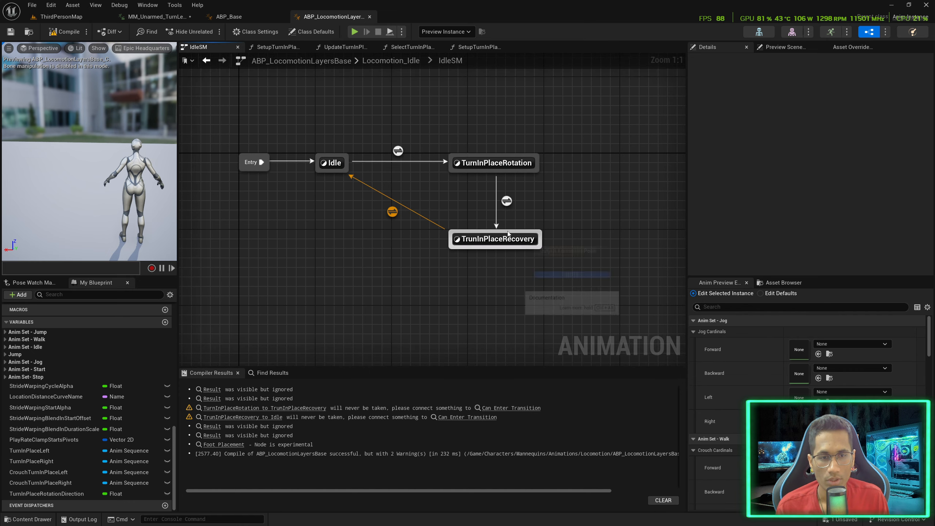
{"action": "double_click", "coordinate": [507, 201]}
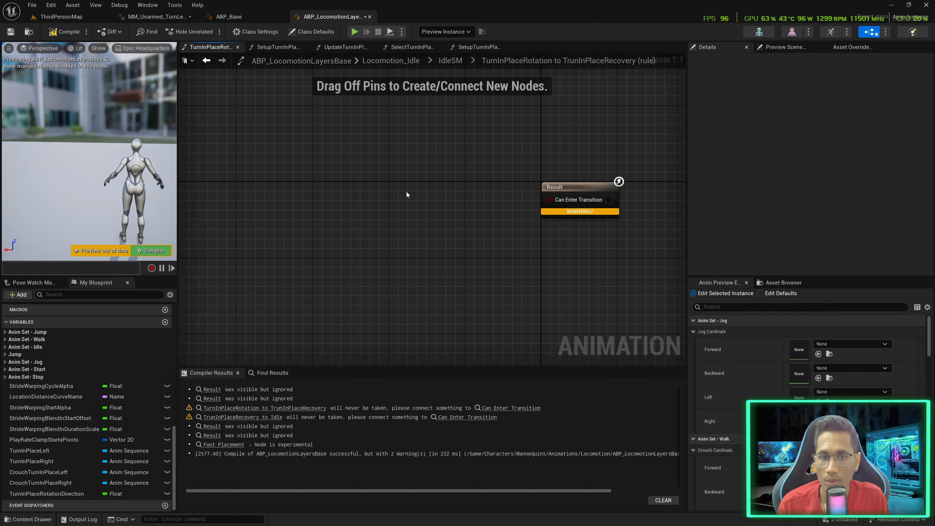
Scrub through the MM_Unarmed_TurnLeft_90 animation to compare the character's turn with its TurnYawWeight curve
{"action": "left_click", "coordinate": [159, 18]}
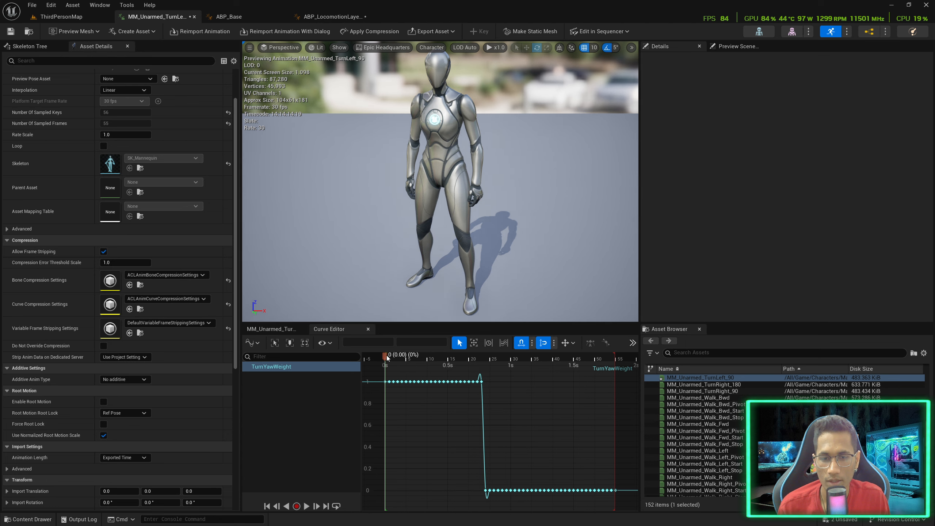
{"action": "left_click_drag", "start_coordinate": [386, 357], "coordinate": [582, 363]}
{"action": "mouse_move", "coordinate": [512, 363]}
{"action": "left_mouse_down"}
{"action": "mouse_move", "coordinate": [554, 363]}
{"action": "mouse_move", "coordinate": [506, 363]}
{"action": "left_mouse_up"}
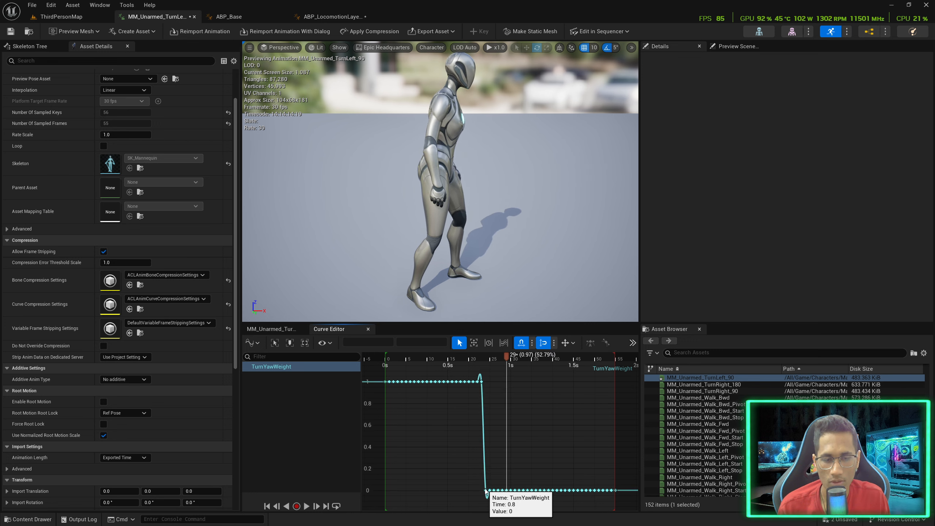
{"action": "mouse_move", "coordinate": [501, 358]}
{"action": "left_mouse_down"}
{"action": "mouse_move", "coordinate": [593, 359]}
{"action": "mouse_move", "coordinate": [517, 367]}
{"action": "left_mouse_up"}
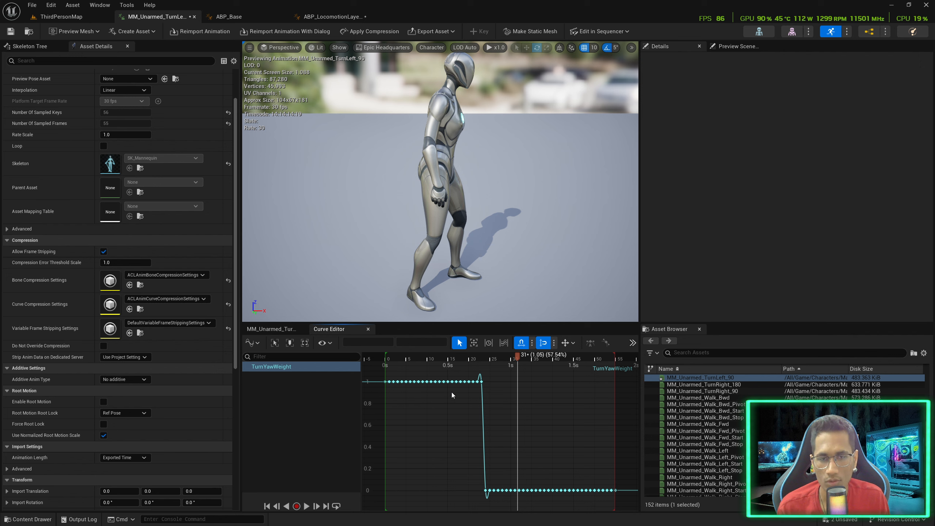
{"action": "left_click_drag", "start_coordinate": [517, 362], "coordinate": [554, 364]}
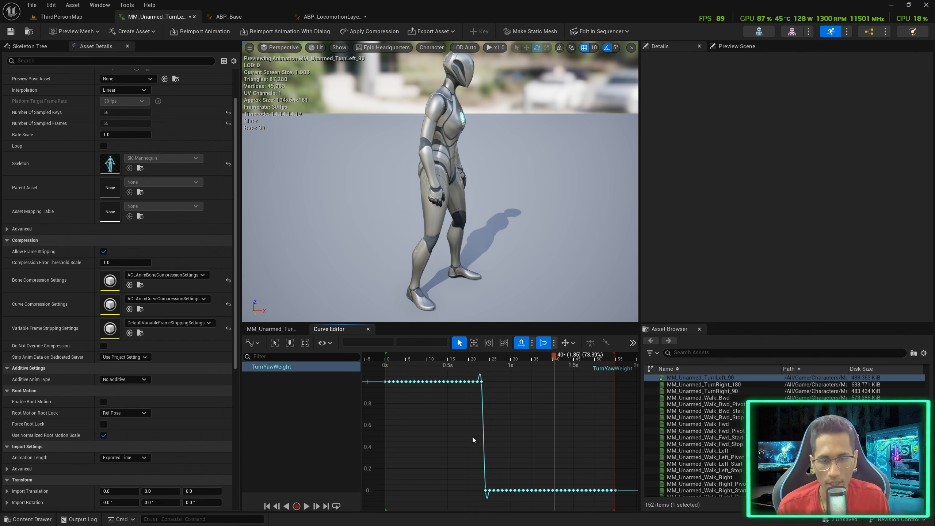
Add a Get Curve Value node to the TurnInPlaceRotation to TrunInPlaceRecovery rule in ABP_LocomotionLayersBase
{"action": "left_click", "coordinate": [325, 17]}
{"action": "right_click", "coordinate": [331, 208]}
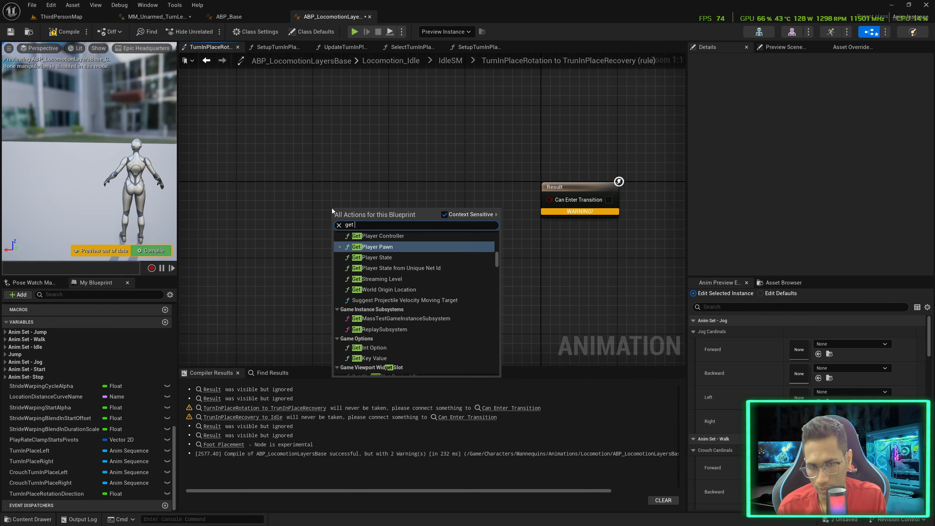
{"action": "key", "text": "Escape"}
{"action": "key", "text": "ctrl+v"}
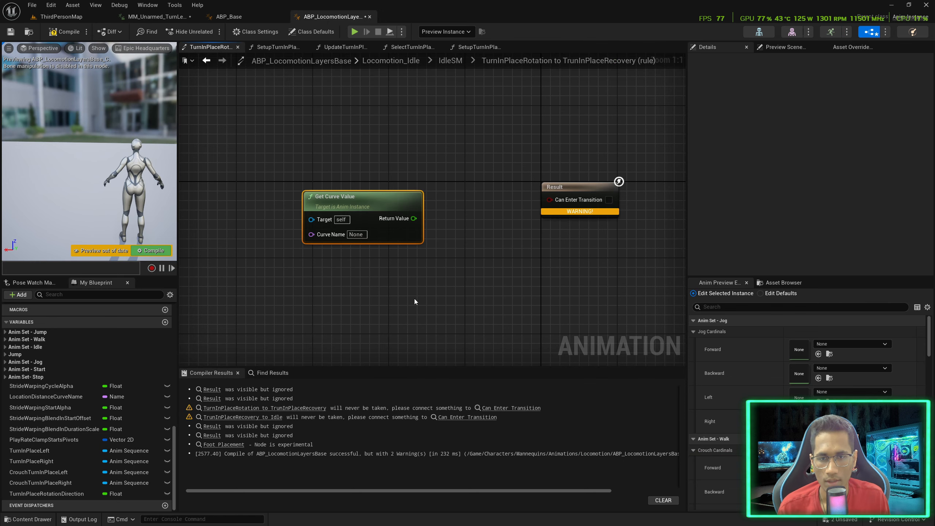
Look up the turn weight curve's name in MM_Unarmed_TurnLeft_90 and set the Get Curve Value node's Curve Name to TurnYawWeight
{"action": "left_click", "coordinate": [156, 16]}
{"action": "left_click", "coordinate": [298, 367]}
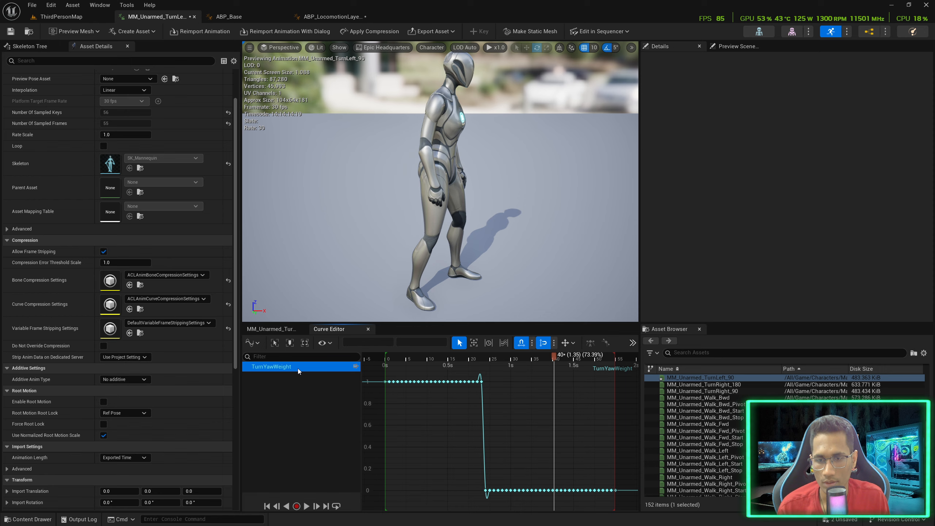
{"action": "left_click", "coordinate": [271, 329]}
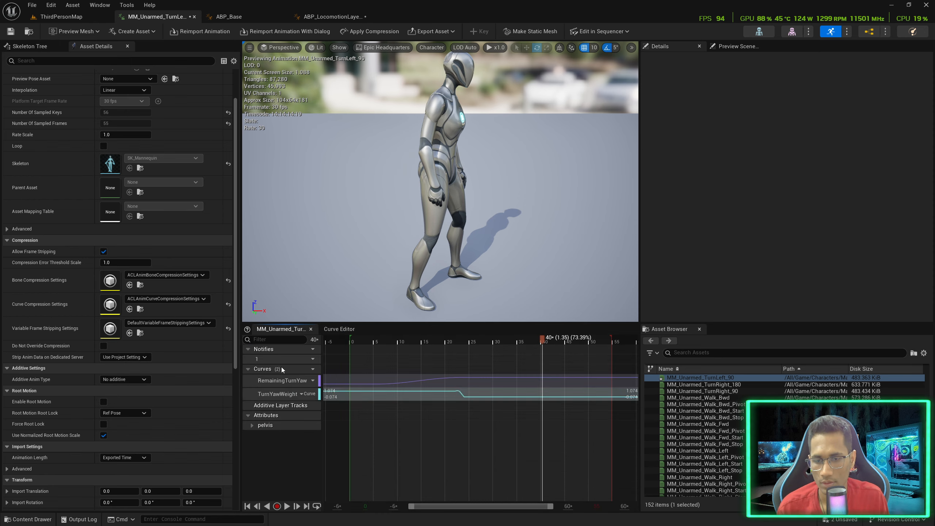
{"action": "left_click", "coordinate": [317, 17]}
{"action": "left_click", "coordinate": [358, 234]}
{"action": "type", "text": "TurnYawWeight"}
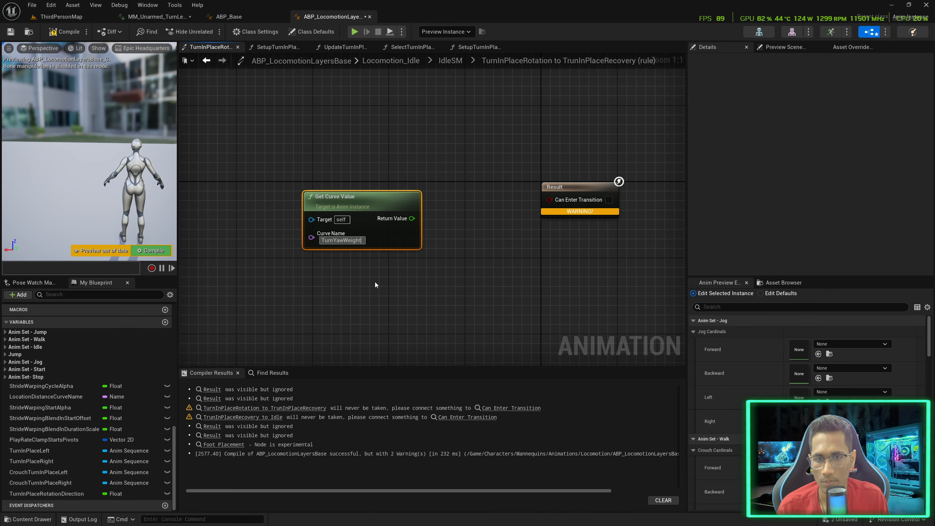
{"action": "left_click", "coordinate": [375, 282]}
Compare the curve value with 0.0 using a Nearly Equal (Float) node and connect its result to Can Enter Transition
{"action": "left_click_drag", "start_coordinate": [411, 218], "coordinate": [448, 252]}
{"action": "type", "text": "nearly"}
{"action": "key", "text": "Return"}
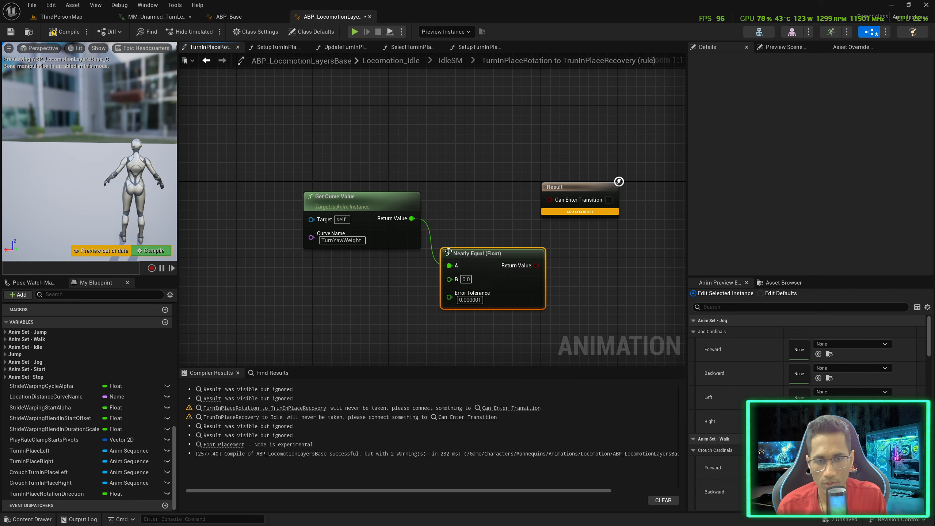
{"action": "left_click_drag", "start_coordinate": [535, 265], "coordinate": [549, 199]}
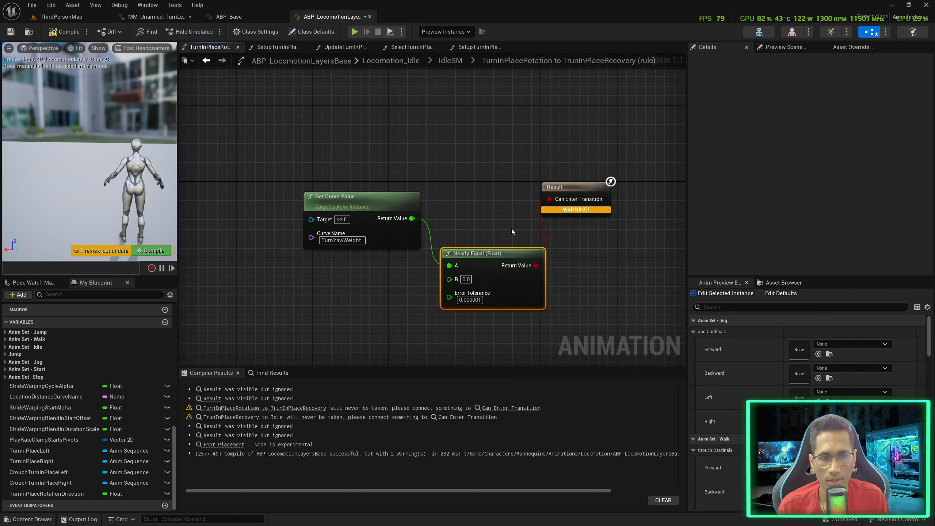
Line up the Get Curve Value and Nearly Equal nodes in front of the rule's Result node
{"action": "left_click_drag", "start_coordinate": [424, 173], "coordinate": [492, 254]}
{"action": "left_click_drag", "start_coordinate": [472, 178], "coordinate": [406, 254]}
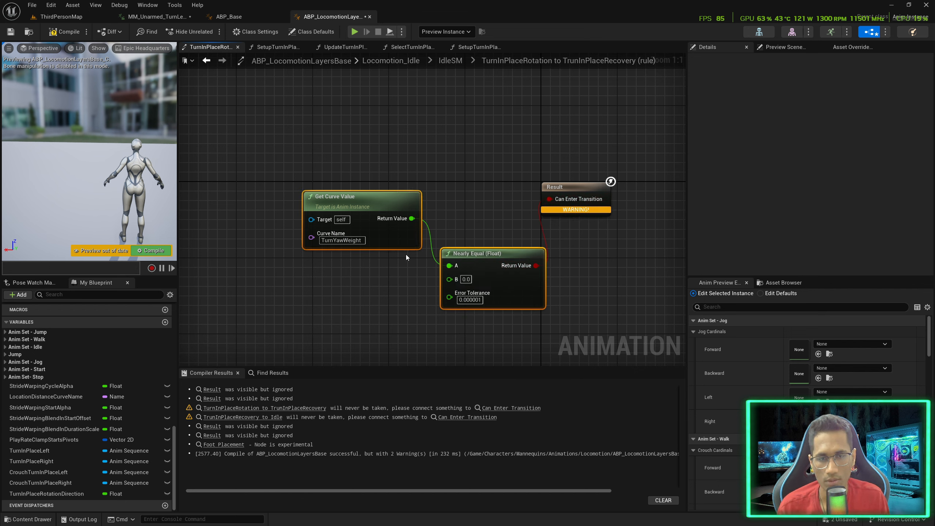
{"action": "left_click_drag", "start_coordinate": [506, 252], "coordinate": [456, 192]}
{"action": "left_click", "coordinate": [422, 167]}
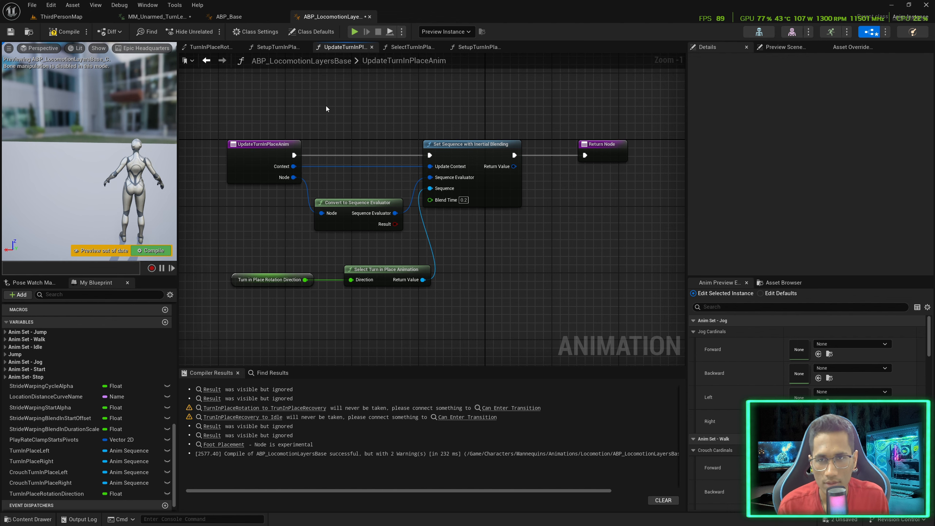
In IdleSM, enable the automatic rule based on sequence player for the TrunInPlaceRecovery to Idle transition
{"action": "left_click", "coordinate": [211, 47]}
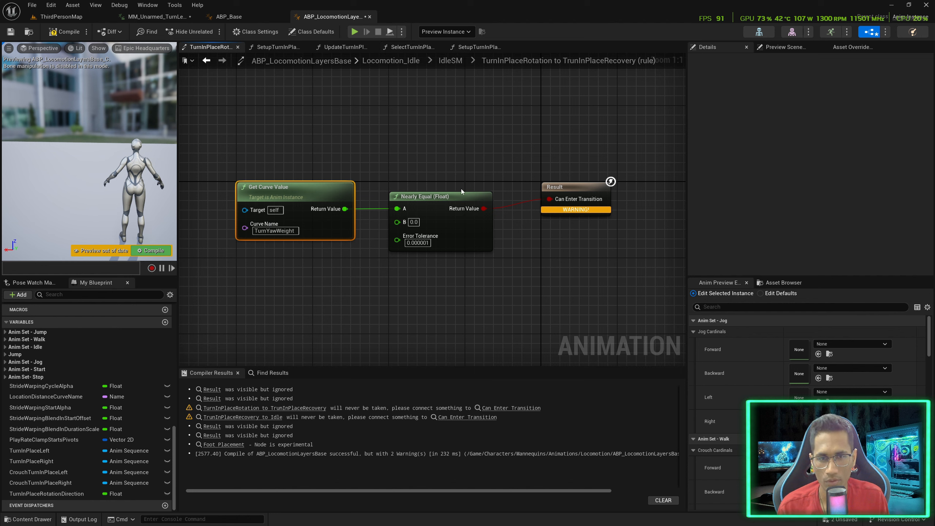
{"action": "left_click", "coordinate": [451, 61]}
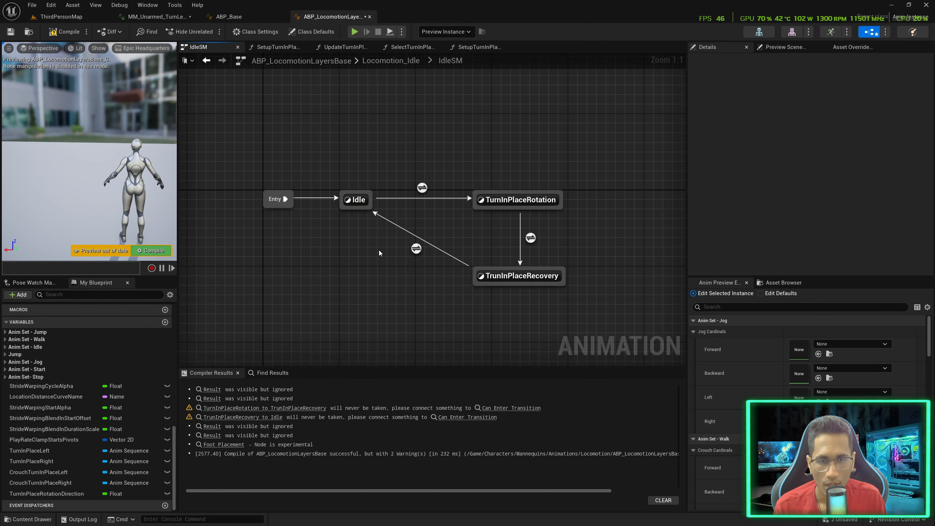
{"action": "left_click", "coordinate": [416, 249]}
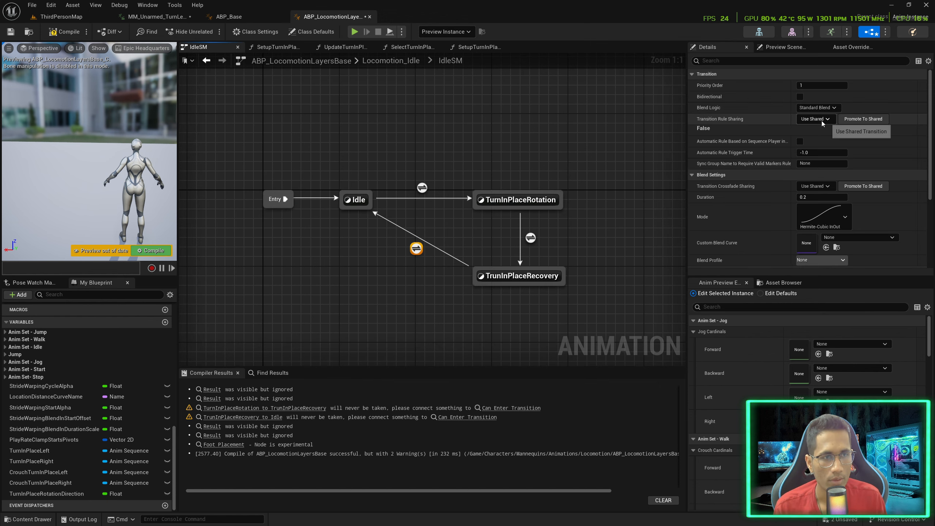
{"action": "left_click", "coordinate": [800, 141]}
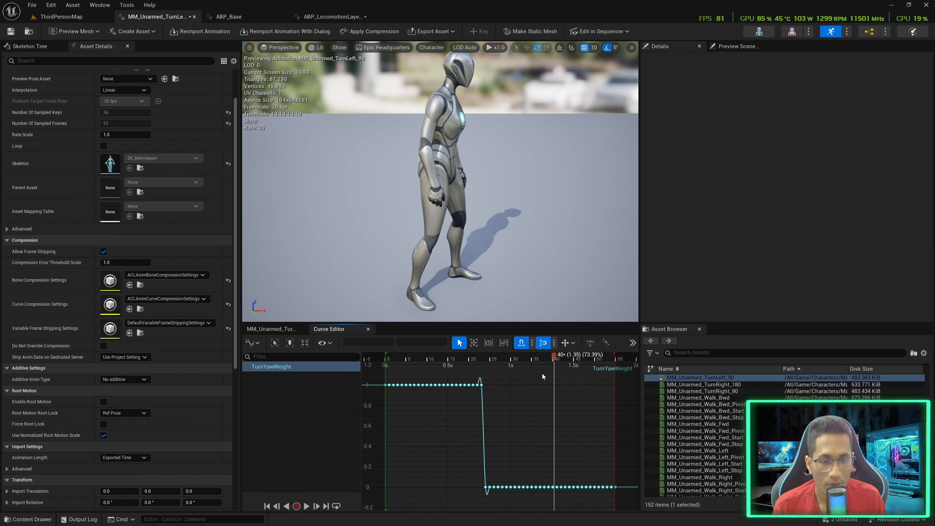
Add a Sequence Player to the TrunInPlaceRecovery state and connect it to Output Animation Pose
{"action": "left_click", "coordinate": [338, 17]}
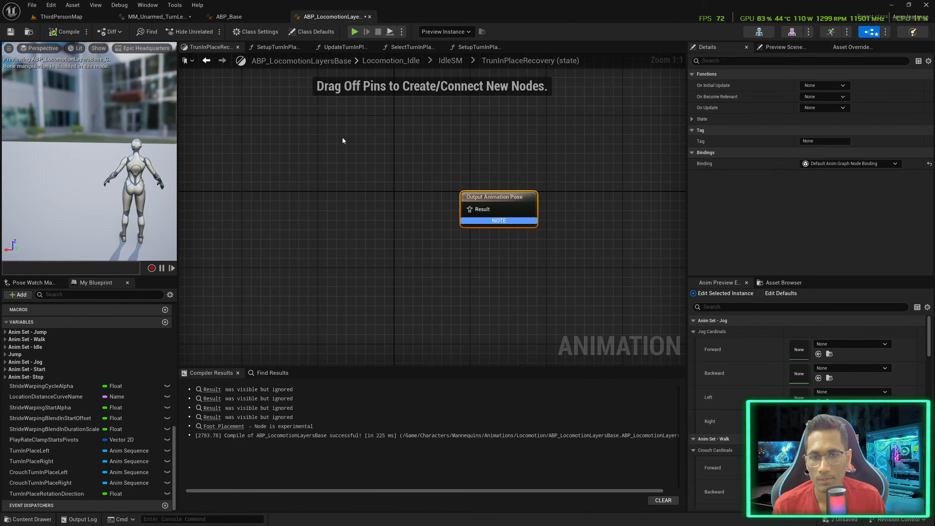
{"action": "right_click", "coordinate": [301, 191]}
{"action": "type", "text": "sequence pla"}
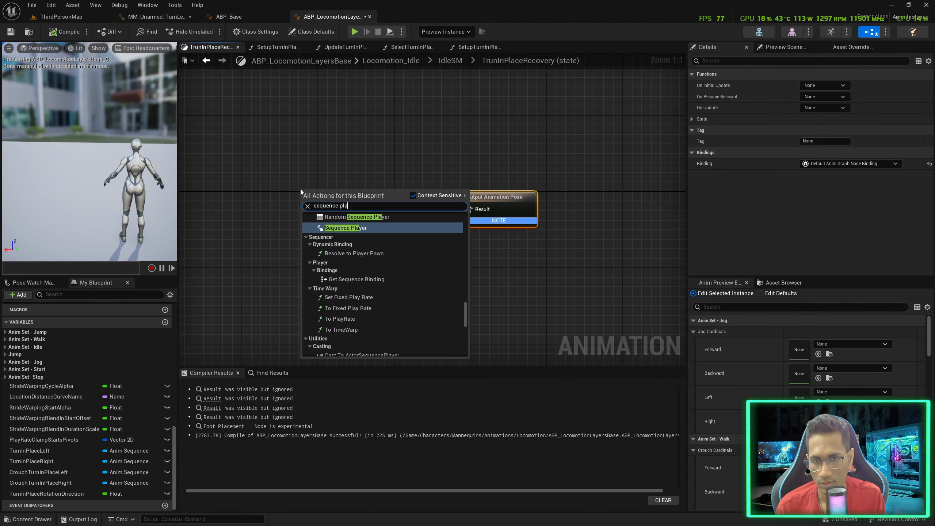
{"action": "key", "text": "Return"}
{"action": "left_click", "coordinate": [482, 225]}
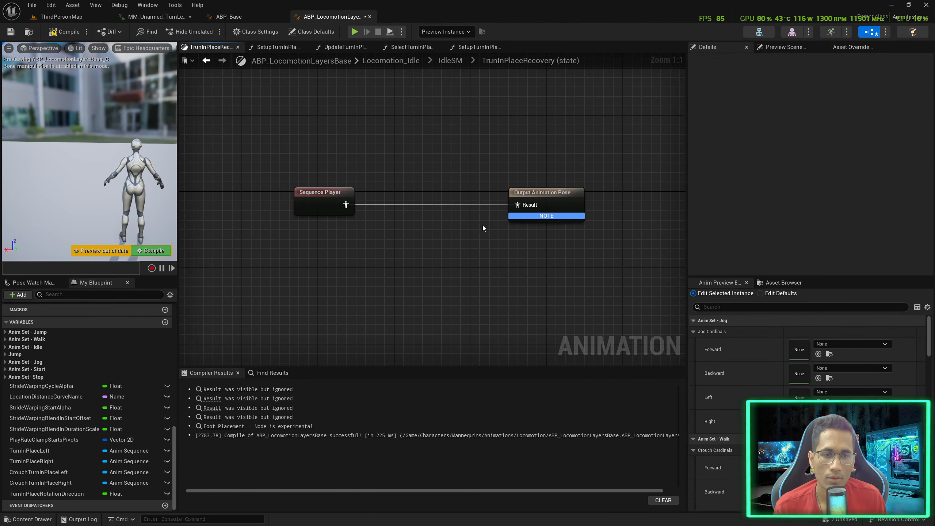
Set the Sequence property of the recovery state's Sequence Player to Dynamic
{"action": "left_click", "coordinate": [336, 193]}
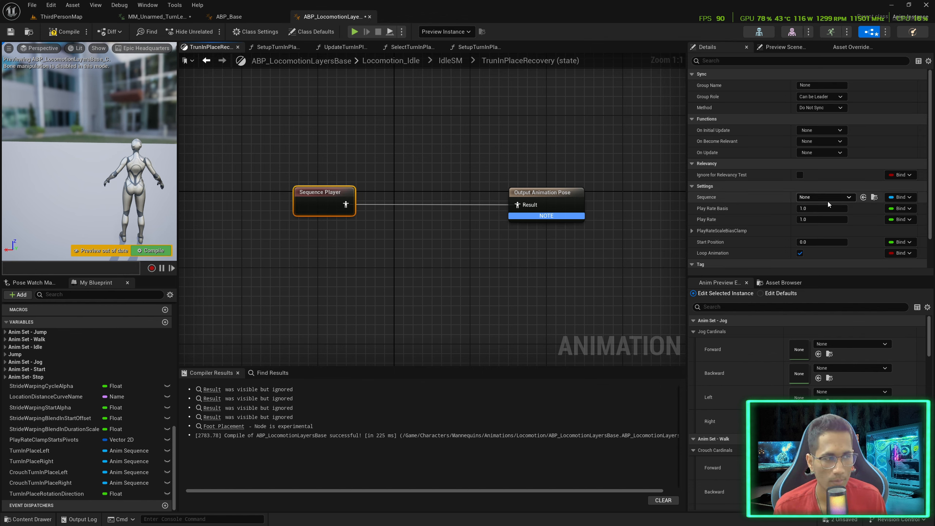
{"action": "scroll", "coordinate": [899, 197], "scroll_direction": "down", "scroll_amount": 1}
{"action": "left_click", "coordinate": [900, 184]}
{"action": "left_click", "coordinate": [882, 226]}
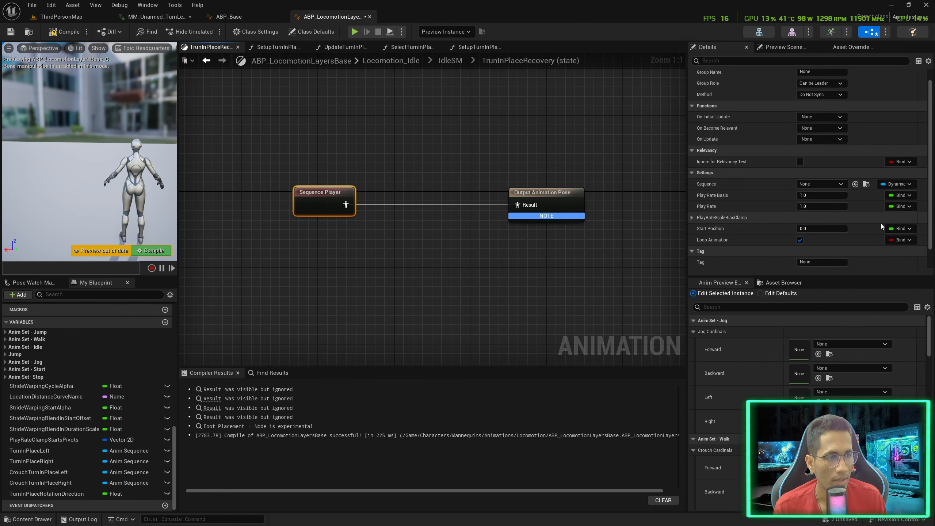
Create an On Update function for the Sequence Player and name it UpdateTurnInPlaceRecoveryAnim
{"action": "left_click", "coordinate": [841, 140]}
{"action": "left_click", "coordinate": [834, 171]}
{"action": "type", "text": "UpdateTurnIn"}
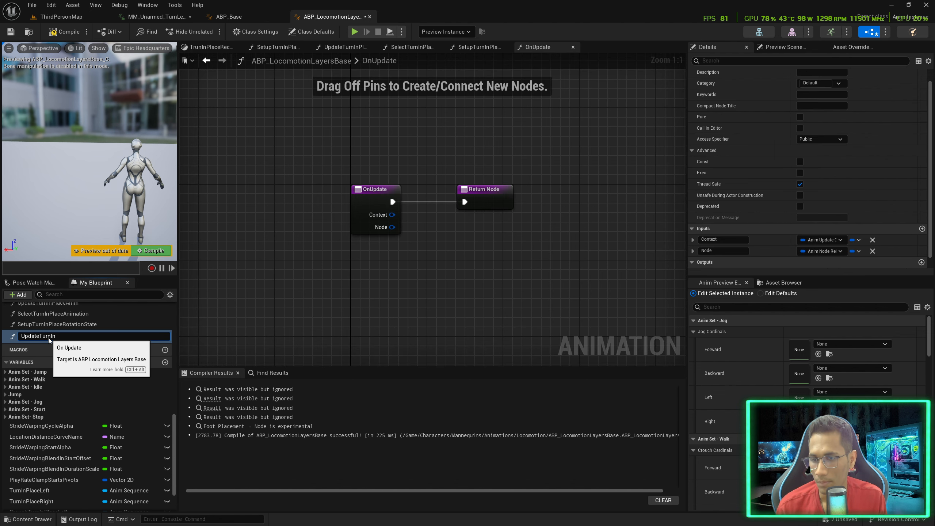
{"action": "type", "text": "PlaceRecoveryAnim"}
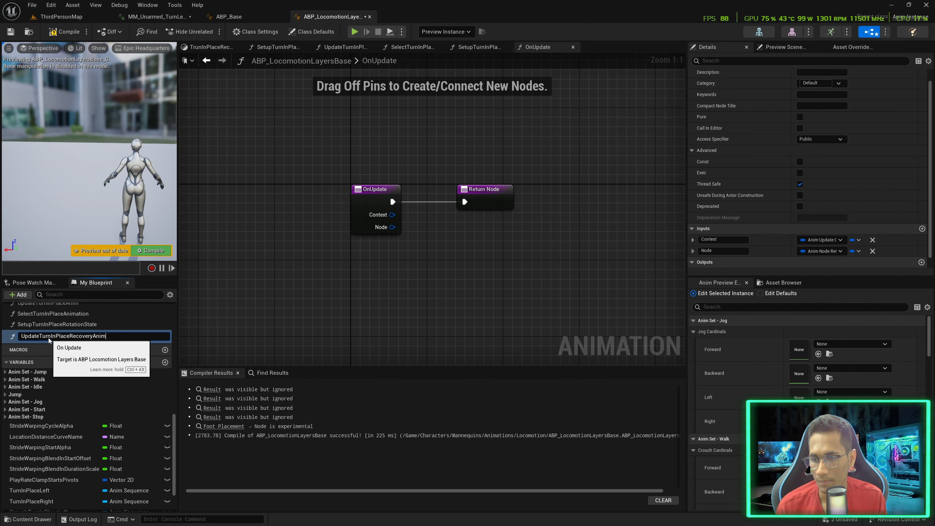
{"action": "key", "text": "Return"}
Convert the function's Node input with a Convert to Sequence Player node
{"action": "left_click_drag", "start_coordinate": [327, 217], "coordinate": [358, 235]}
{"action": "type", "text": "c"}
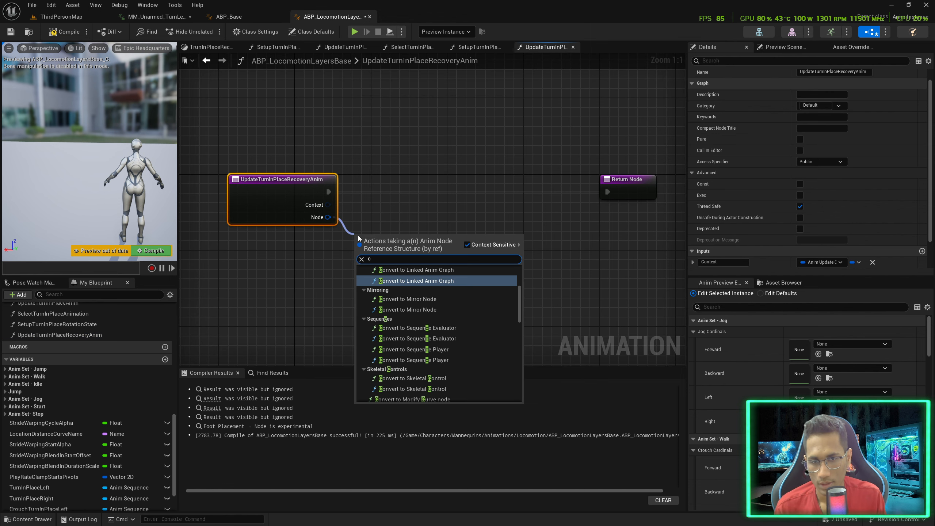
{"action": "type", "text": "onvert to seque"}
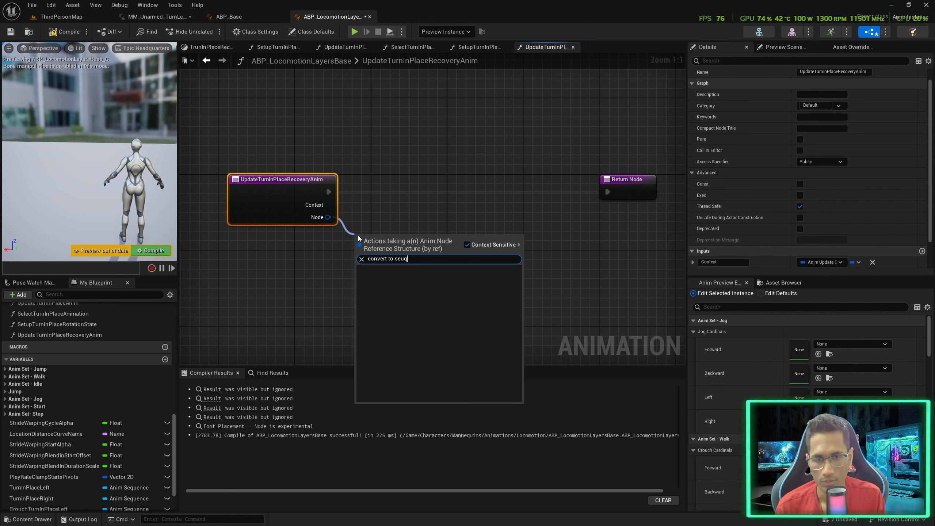
{"action": "key", "text": "Down"}
{"action": "key", "text": "Return"}
Add Set Sequence with Inertial Blending from the converted Sequence Player, in the execution flow before the Return Node
{"action": "left_click_drag", "start_coordinate": [437, 248], "coordinate": [459, 179]}
{"action": "type", "text": "set seq"}
{"action": "key", "text": "Down"}
{"action": "key", "text": "Return"}
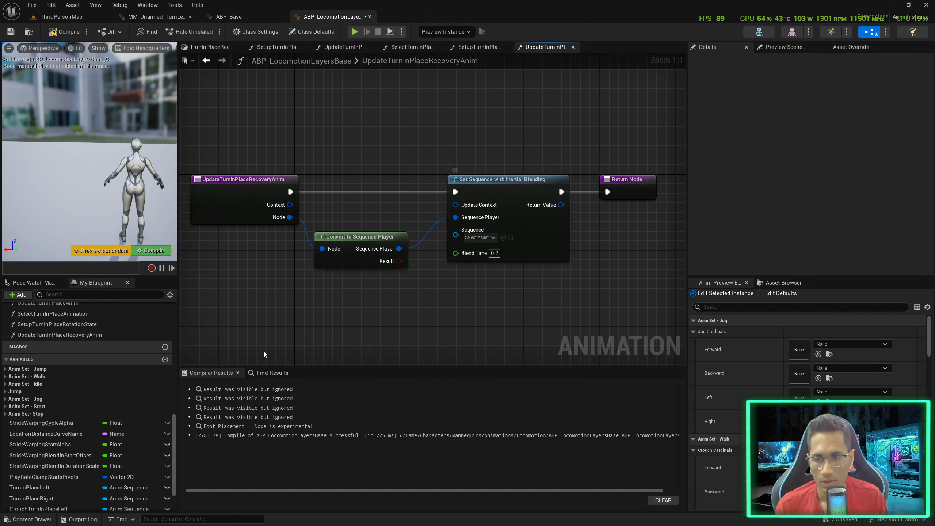
Feed the Sequence input from a Select Turn in Place Animation call that takes TurnInPlaceRotationDirection as its Direction
{"action": "scroll", "coordinate": [92, 368], "scroll_direction": "up", "scroll_amount": 2}
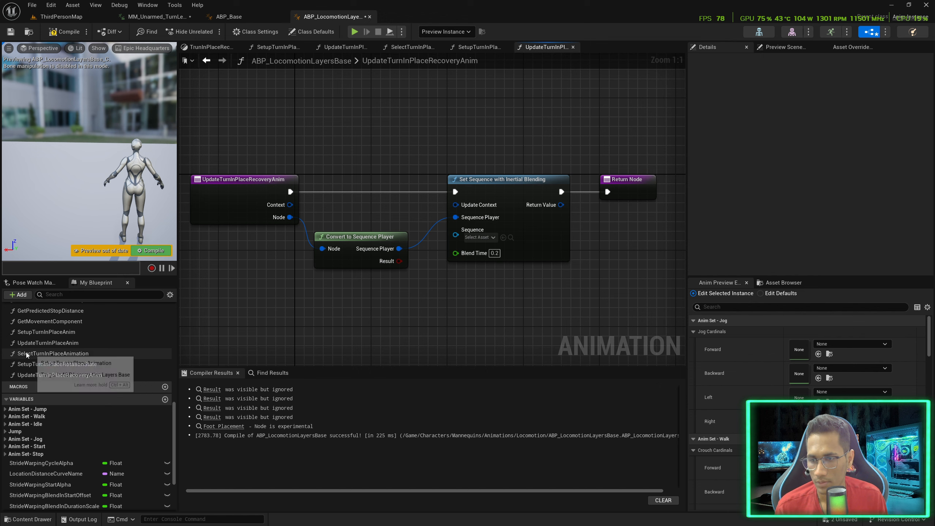
{"action": "left_click_drag", "start_coordinate": [53, 353], "coordinate": [307, 313]}
{"action": "left_click_drag", "start_coordinate": [396, 325], "coordinate": [456, 231]}
{"action": "scroll", "coordinate": [40, 492], "scroll_direction": "down", "scroll_amount": 4}
{"action": "left_click_drag", "start_coordinate": [40, 491], "coordinate": [208, 321], "text": "ctrl"}
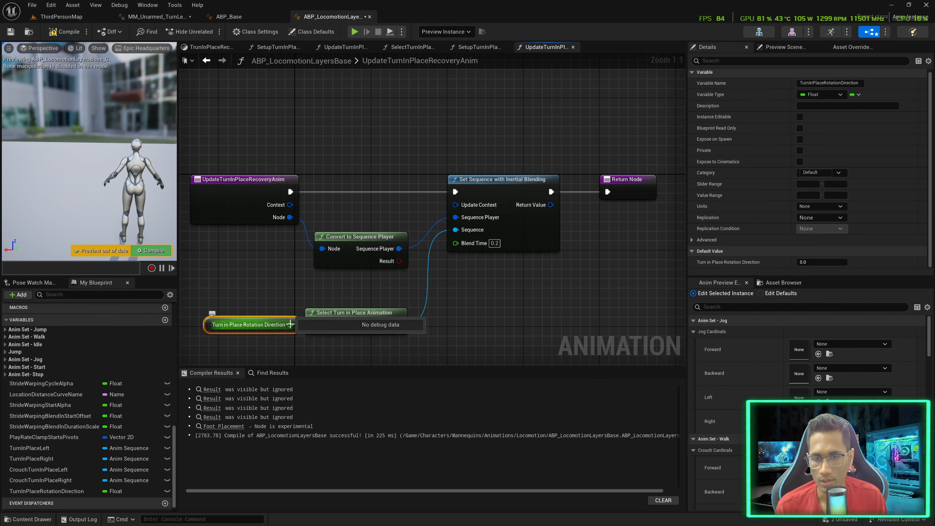
Connect the function's Context to Update Context on the Set Sequence with Inertial Blending node and compile the blueprint
{"action": "left_click_drag", "start_coordinate": [290, 205], "coordinate": [469, 206]}
{"action": "left_click_drag", "start_coordinate": [469, 206], "coordinate": [469, 206]}
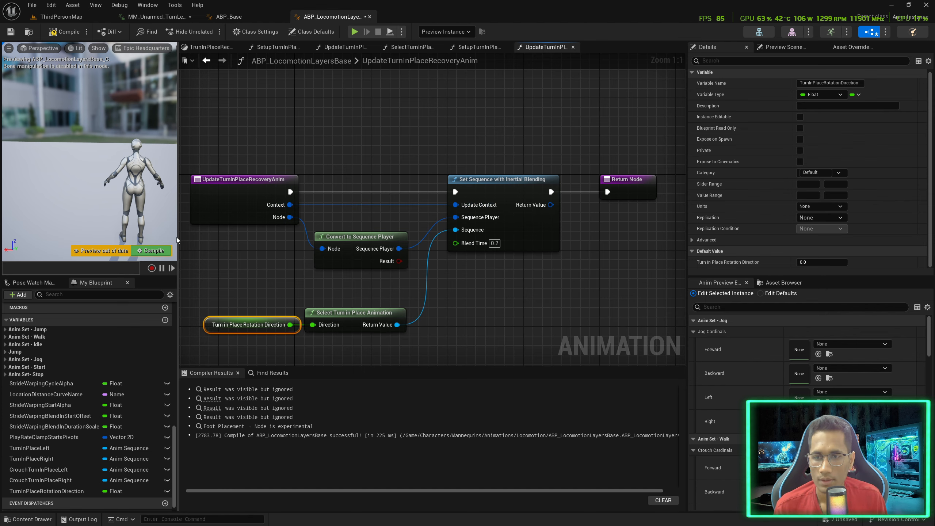
{"action": "left_click", "coordinate": [157, 16]}
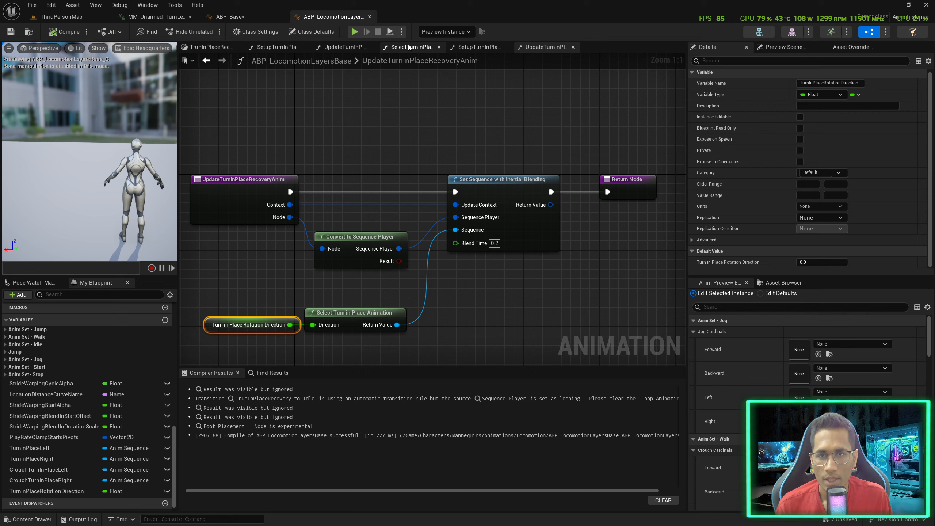
Return to the TrunInPlaceRecovery state, close the other graphs, and disable Loop Animation on its Sequence Player
{"action": "left_click", "coordinate": [217, 48]}
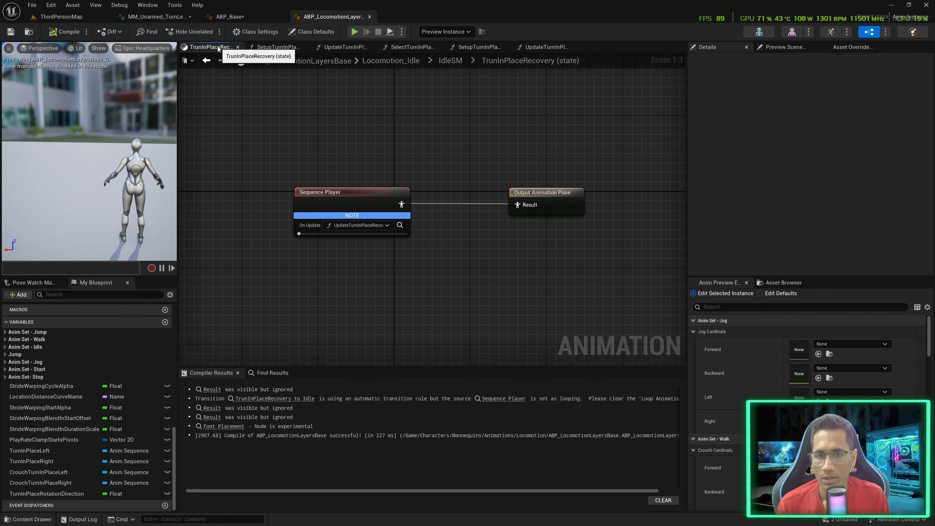
{"action": "right_click", "coordinate": [217, 49]}
{"action": "left_click", "coordinate": [250, 92]}
{"action": "left_click", "coordinate": [350, 192]}
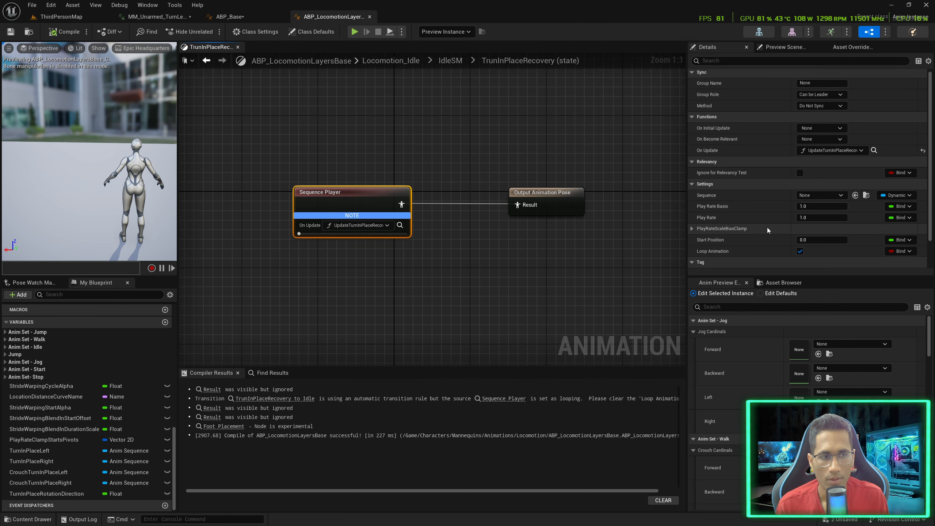
{"action": "scroll", "coordinate": [767, 227], "scroll_direction": "down", "scroll_amount": 1}
{"action": "left_click", "coordinate": [800, 237]}
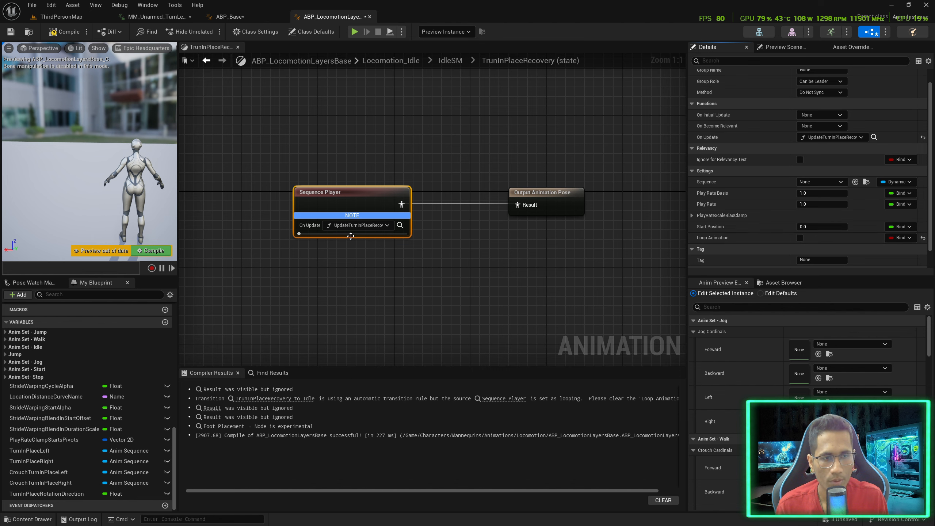
Create a float variable named TurnInPlaceAnimTime
{"action": "left_click", "coordinate": [164, 321]}
{"action": "type", "text": "TurnInPl"}
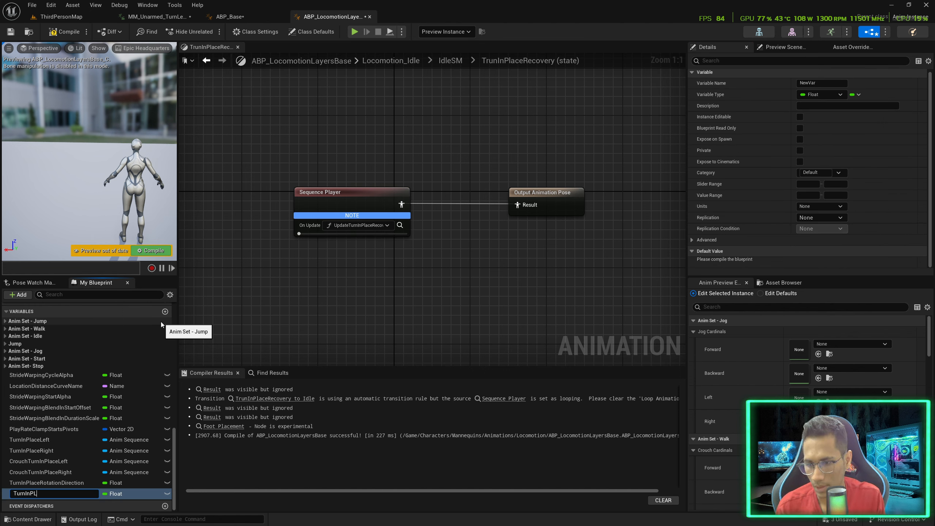
{"action": "type", "text": "aceAnimTime"}
{"action": "key", "text": "Return"}
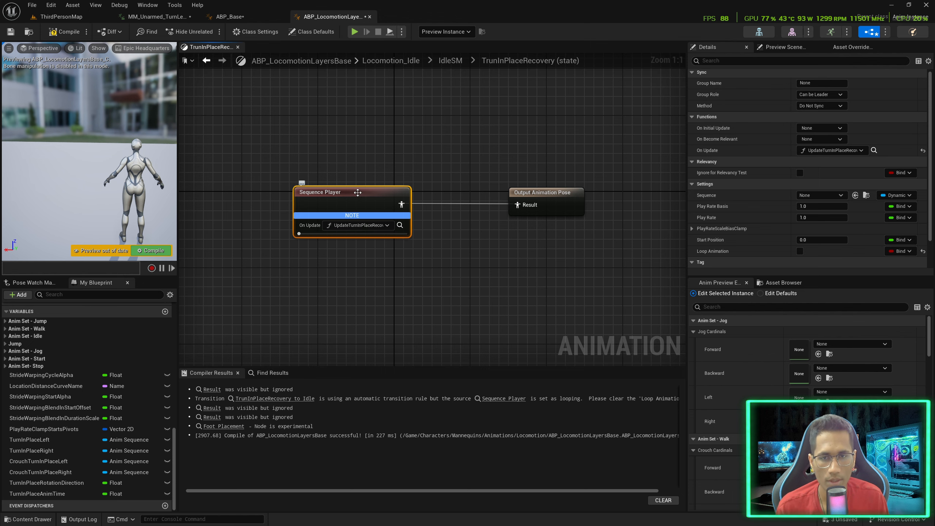
Bind the Sequence Player's Start Position to TurnInPlaceAnimTime and compile the blueprint
{"action": "scroll", "coordinate": [736, 206], "scroll_direction": "down", "scroll_amount": 2}
{"action": "left_click", "coordinate": [900, 206]}
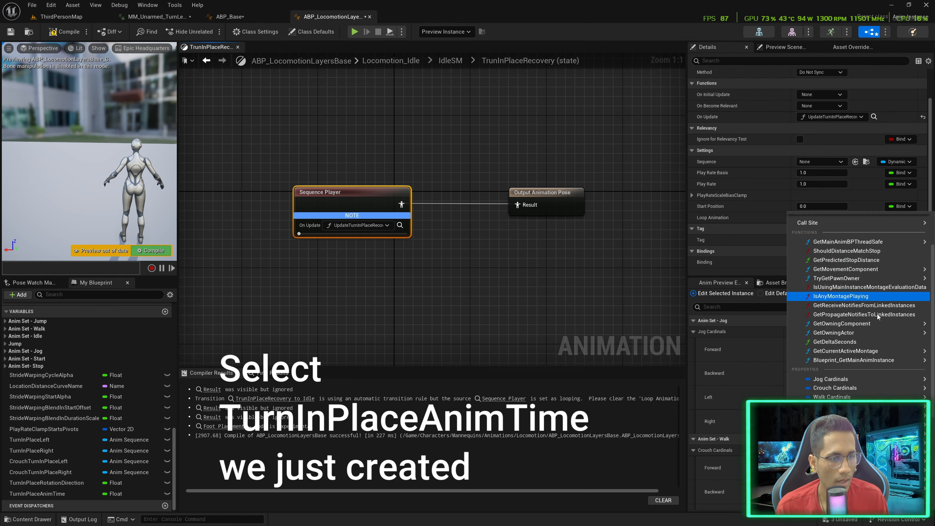
{"action": "scroll", "coordinate": [846, 387], "scroll_direction": "down", "scroll_amount": 10}
{"action": "left_click", "coordinate": [843, 386]}
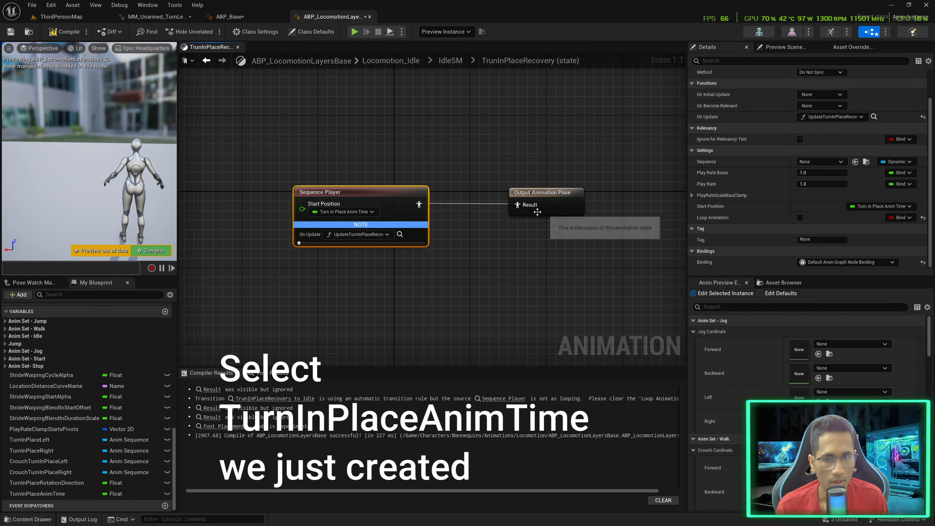
{"action": "key", "text": "F7"}
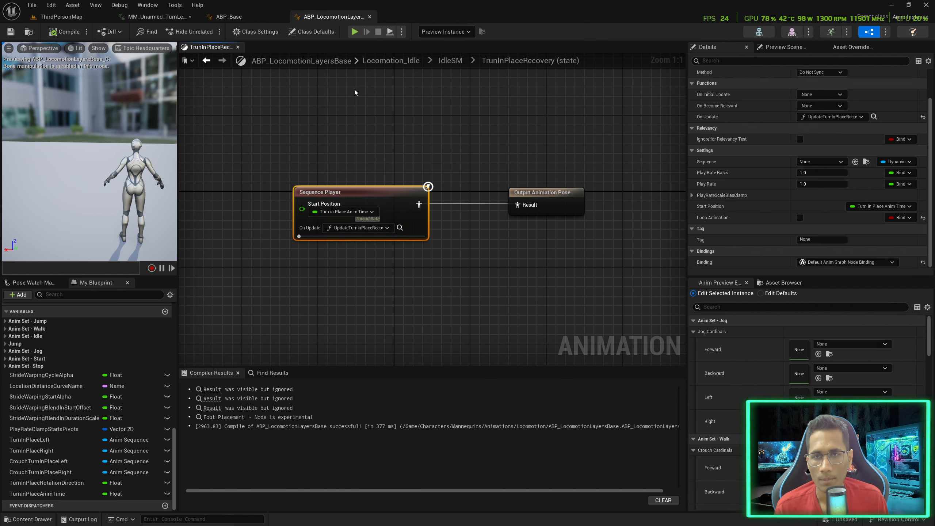
In the TurnInPlaceRotation state of IdleSM, disable Should Loop on the Sequence Evaluator and compile
{"action": "left_click", "coordinate": [451, 60]}
{"action": "double_click", "coordinate": [533, 174]}
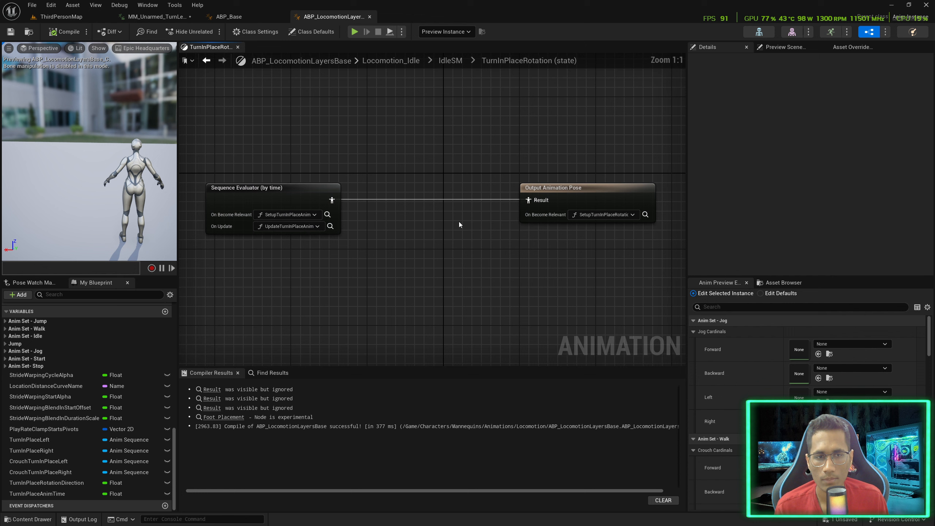
{"action": "left_click", "coordinate": [289, 204]}
{"action": "scroll", "coordinate": [792, 165], "scroll_direction": "down", "scroll_amount": 5}
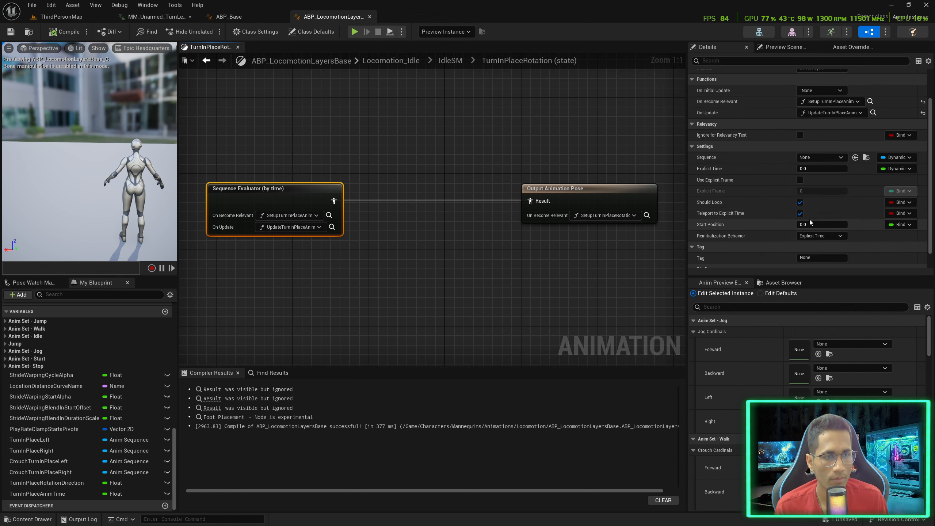
{"action": "left_click", "coordinate": [800, 202]}
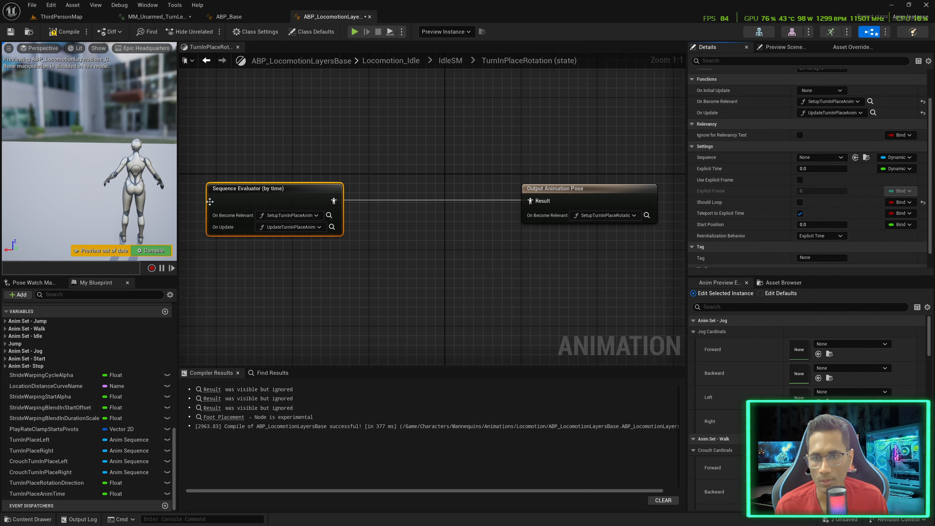
{"action": "left_click", "coordinate": [160, 254]}
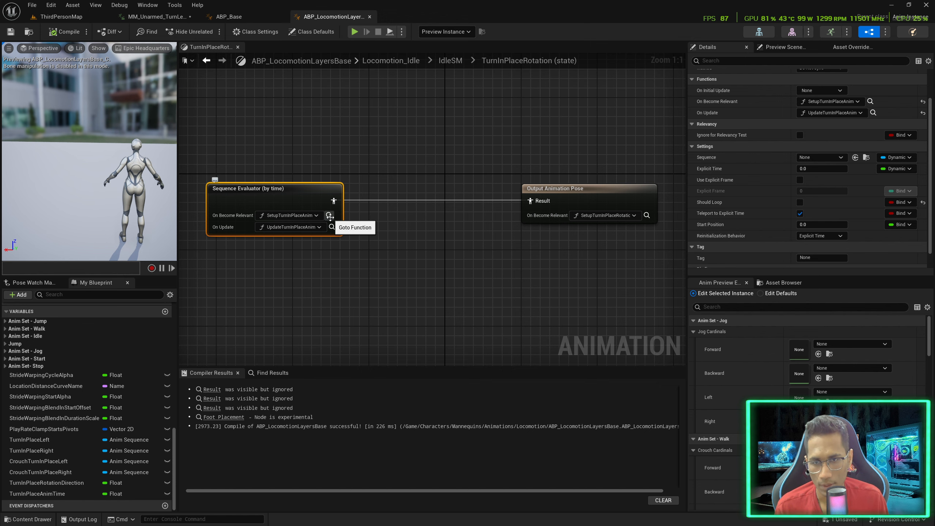
In SetupTurnInPlaceAnim, insert a setter for TurnInPlaceAnimTime between the entry node and Set Explicit Time
{"action": "left_click", "coordinate": [329, 216]}
{"action": "left_click_drag", "start_coordinate": [37, 493], "coordinate": [288, 180], "text": "alt"}
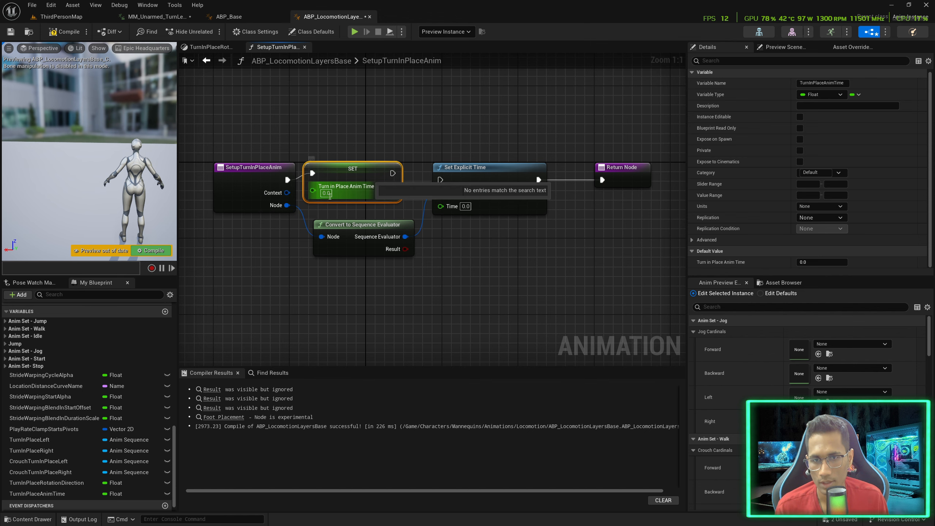
{"action": "left_click_drag", "start_coordinate": [392, 173], "coordinate": [440, 180]}
{"action": "left_click_drag", "start_coordinate": [344, 170], "coordinate": [359, 170]}
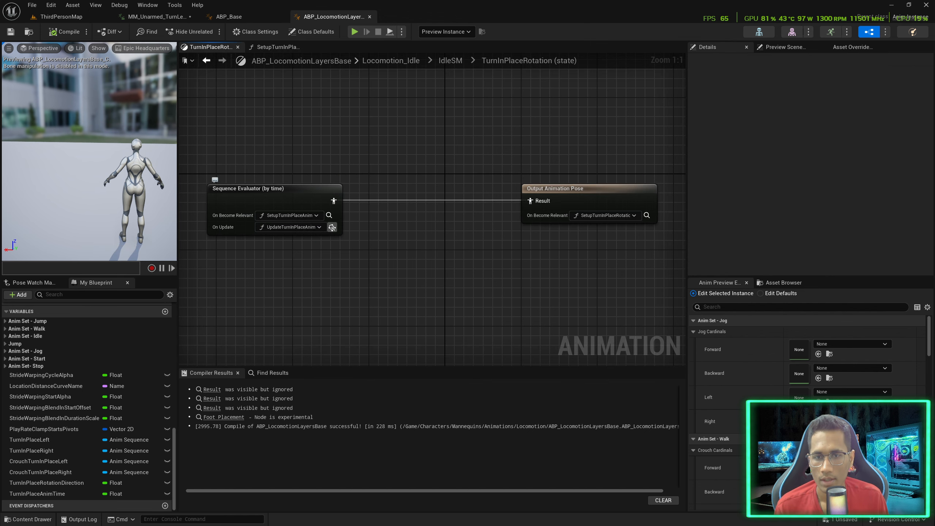
In UpdateTurnInPlaceAnim, insert an aligned Set Explicit Time node between Set Sequence with Inertial Blending and the Return Node
{"action": "left_click", "coordinate": [332, 227]}
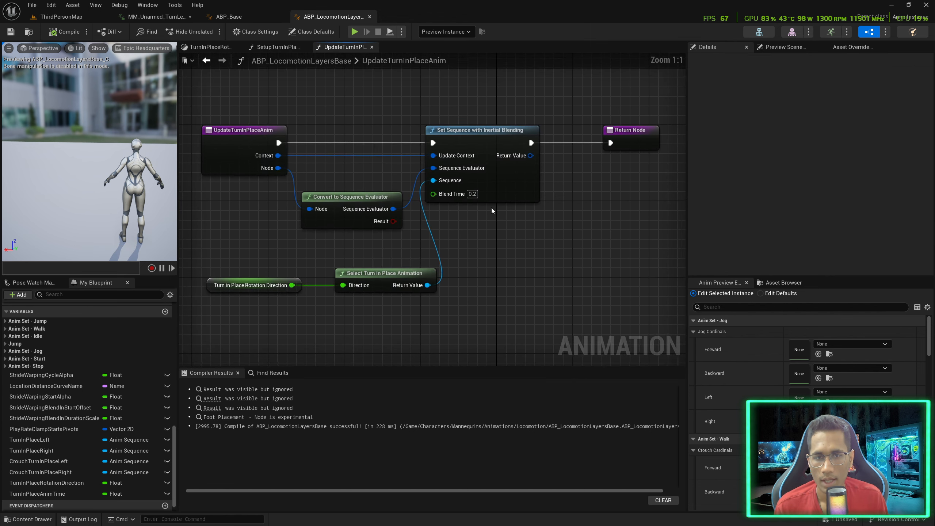
{"action": "left_click_drag", "start_coordinate": [478, 155], "coordinate": [623, 155]}
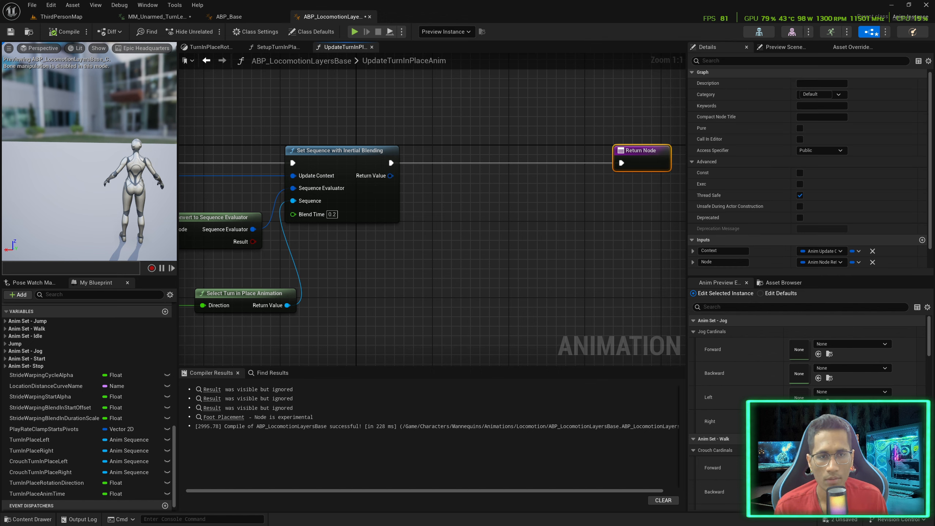
{"action": "left_click_drag", "start_coordinate": [391, 163], "coordinate": [458, 160]}
{"action": "type", "text": "set expl"}
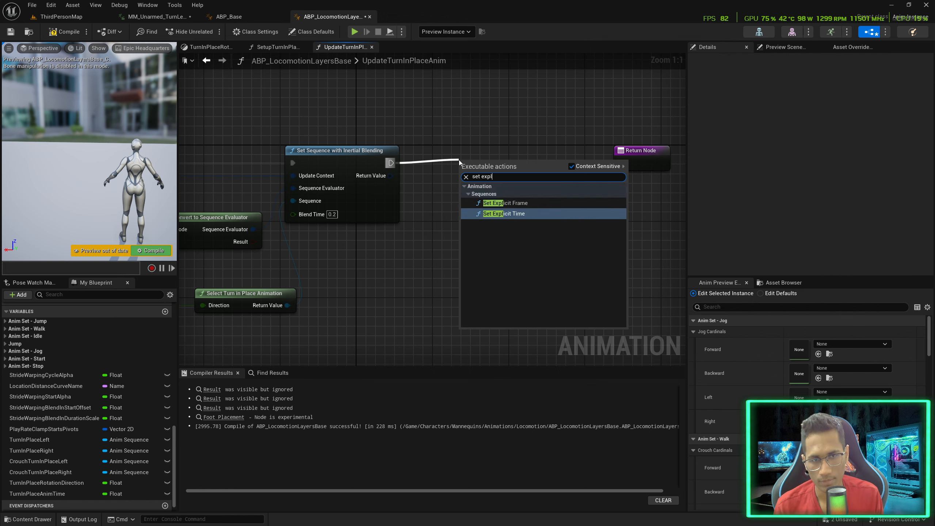
{"action": "key", "text": "Return"}
{"action": "left_click_drag", "start_coordinate": [558, 172], "coordinate": [621, 163]}
{"action": "key", "text": "q"}
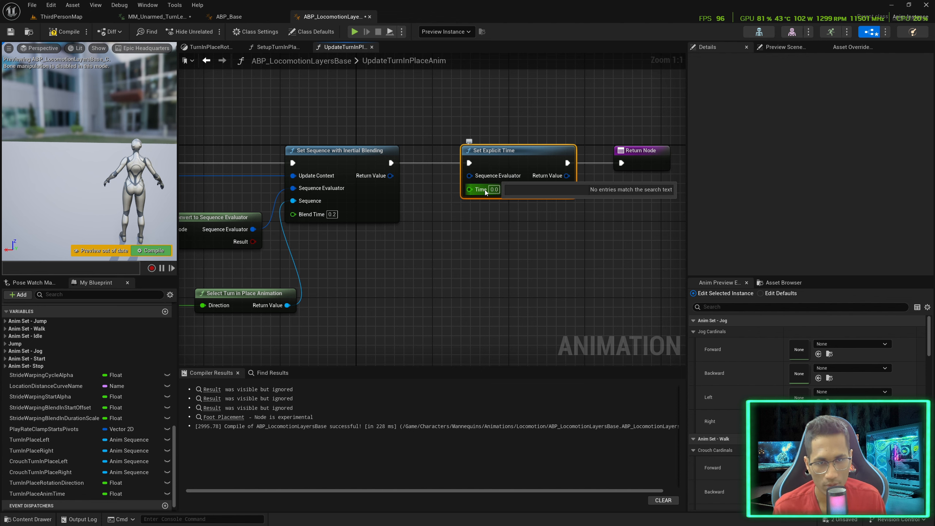
Make room before Set Explicit Time and insert a TurnInPlaceAnimTime setter between it and Set Sequence with Inertial Blending
{"action": "scroll", "coordinate": [485, 189], "scroll_direction": "down", "scroll_amount": 1}
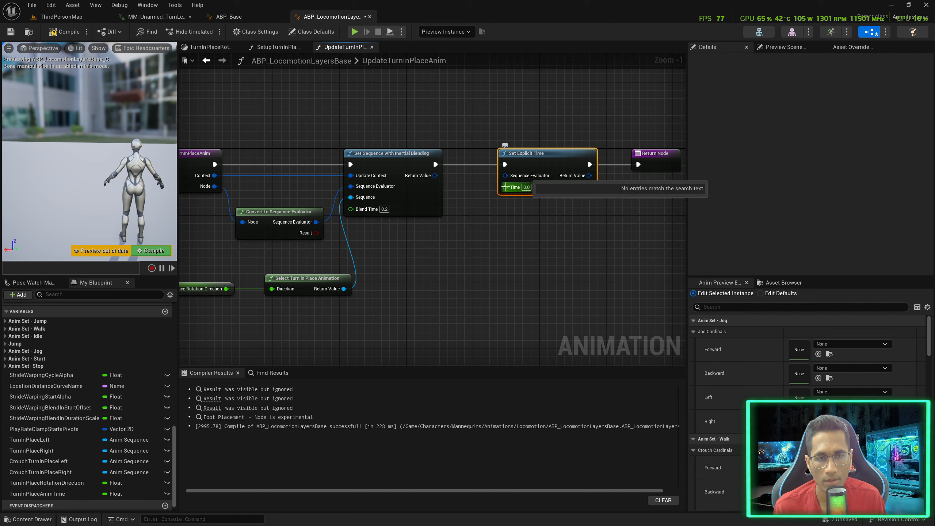
{"action": "scroll", "coordinate": [511, 205], "scroll_direction": "up", "scroll_amount": 1}
{"action": "right_click_drag", "start_coordinate": [511, 205], "coordinate": [358, 208]}
{"action": "left_click_drag", "start_coordinate": [358, 208], "coordinate": [495, 168]}
{"action": "left_click_drag", "start_coordinate": [410, 151], "coordinate": [633, 150]}
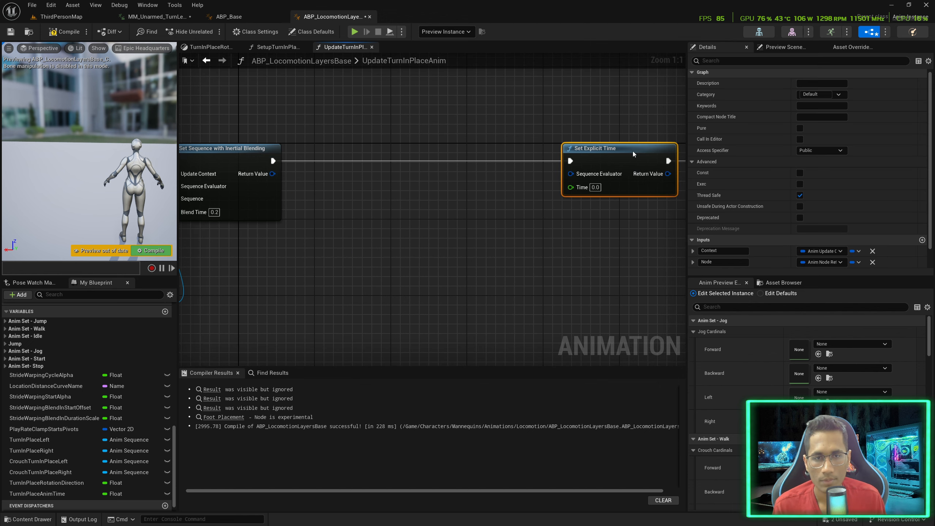
{"action": "left_click_drag", "start_coordinate": [37, 493], "coordinate": [273, 160], "text": "alt"}
{"action": "left_click_drag", "start_coordinate": [423, 154], "coordinate": [569, 167]}
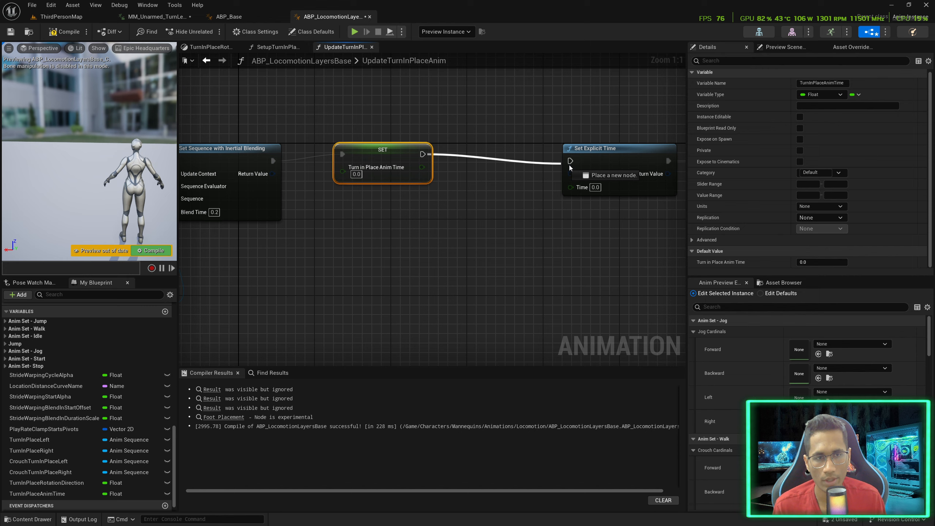
{"action": "left_click_drag", "start_coordinate": [569, 166], "coordinate": [570, 161]}
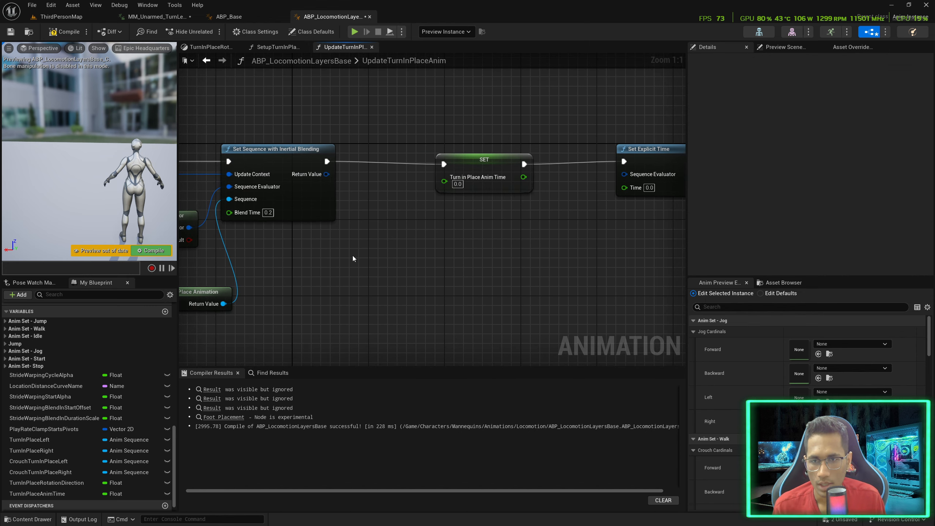
Add a Context getter feeding a Get Delta Time node below the TurnInPlaceAnimTime setter in UpdateTurnInPlaceAnim, and straighten their connection
{"action": "right_click", "coordinate": [327, 239]}
{"action": "type", "text": "get cont"}
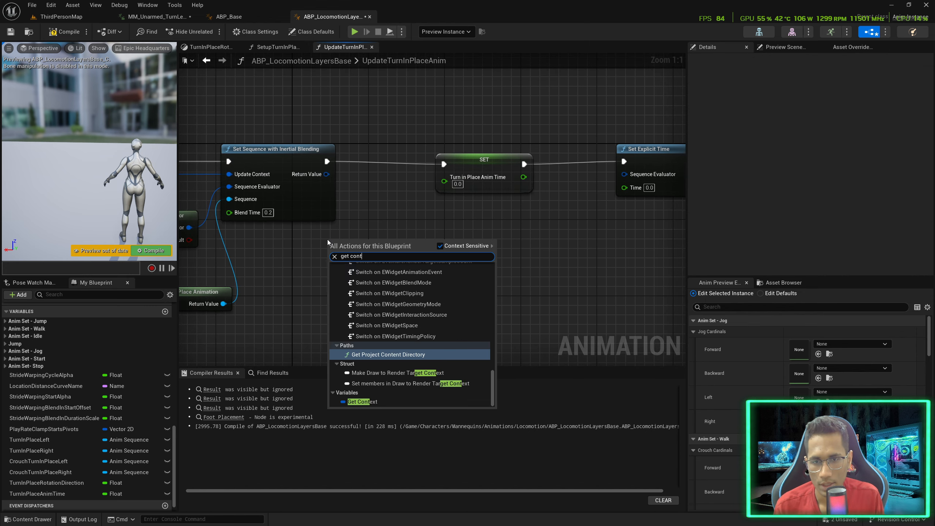
{"action": "type", "text": "ext"}
{"action": "key", "text": "Return"}
{"action": "left_click_drag", "start_coordinate": [365, 247], "coordinate": [419, 244]}
{"action": "type", "text": "get "}
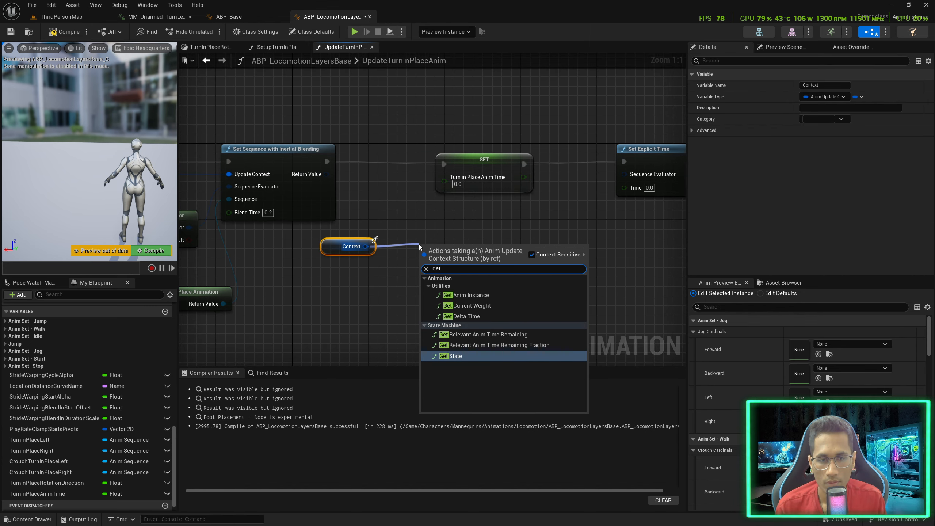
{"action": "type", "text": "delta"}
{"action": "key", "text": "Return"}
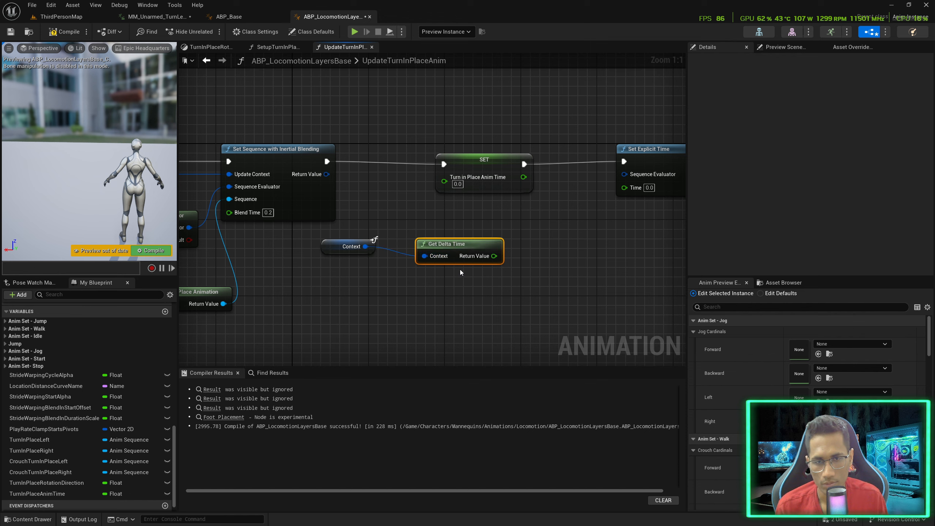
{"action": "left_click_drag", "start_coordinate": [359, 229], "coordinate": [423, 242]}
{"action": "key", "text": "q"}
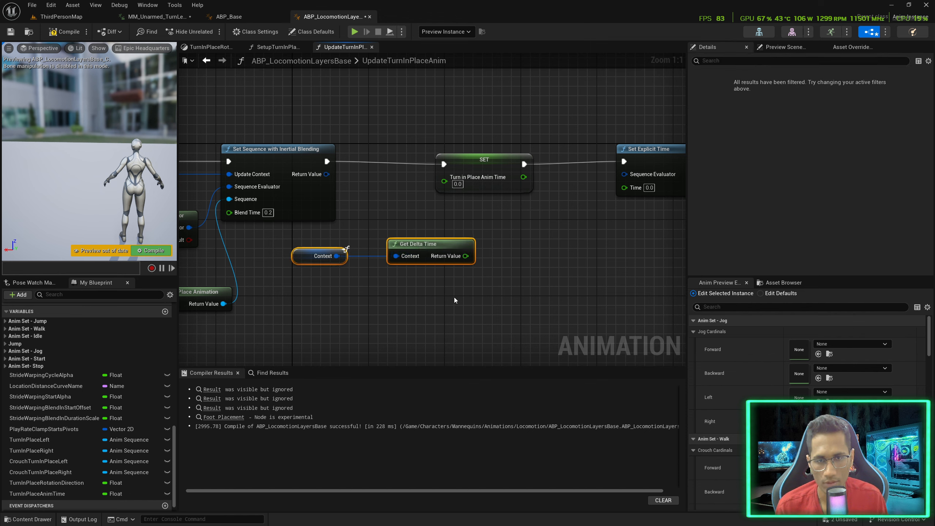
Add the delta time to a TurnInPlaceAnimTime getter and feed the sum into the TurnInPlaceAnimTime setter
{"action": "left_click_drag", "start_coordinate": [56, 493], "coordinate": [371, 291], "text": "ctrl"}
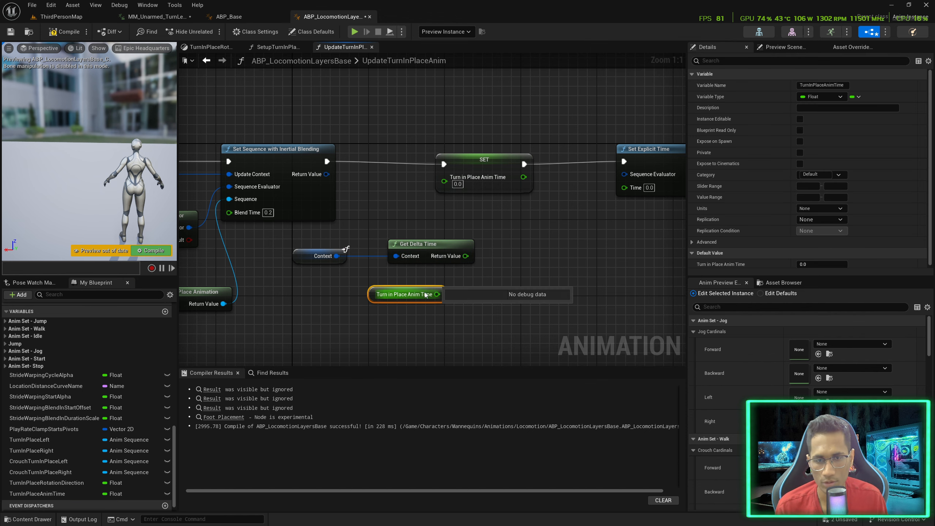
{"action": "left_click_drag", "start_coordinate": [465, 256], "coordinate": [487, 268]}
{"action": "type", "text": "add"}
{"action": "key", "text": "Return"}
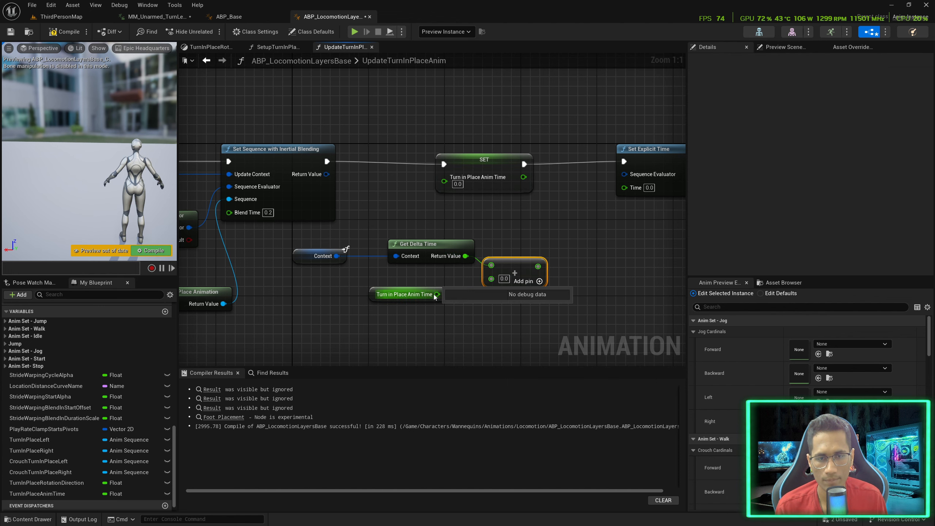
{"action": "left_click_drag", "start_coordinate": [436, 294], "coordinate": [492, 278]}
{"action": "left_click_drag", "start_coordinate": [481, 220], "coordinate": [445, 180]}
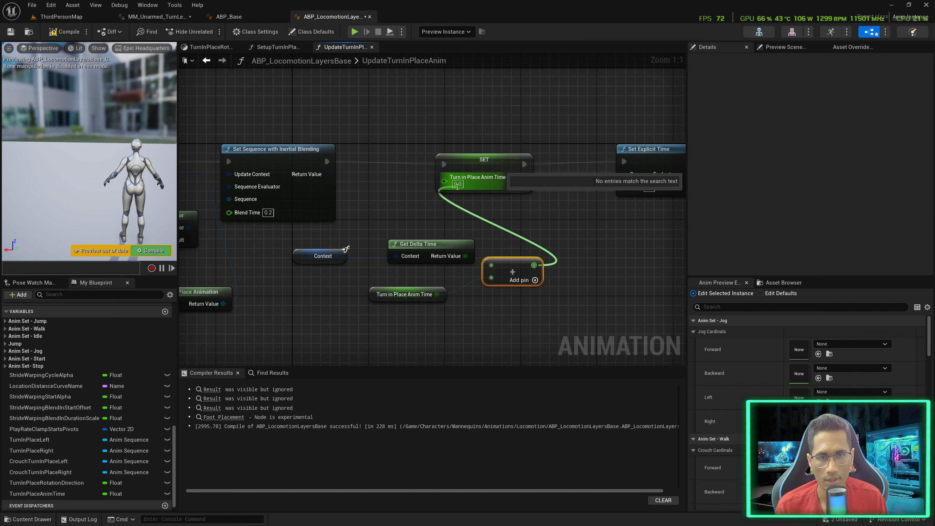
Feed Set Explicit Time with the Node getter through Convert to Sequence Evaluator, and connect its Time to the TurnInPlaceAnimTime setter's output
{"action": "right_click_drag", "start_coordinate": [585, 199], "coordinate": [496, 208]}
{"action": "right_click", "coordinate": [422, 120]}
{"action": "type", "text": "get node"}
{"action": "key", "text": "Return"}
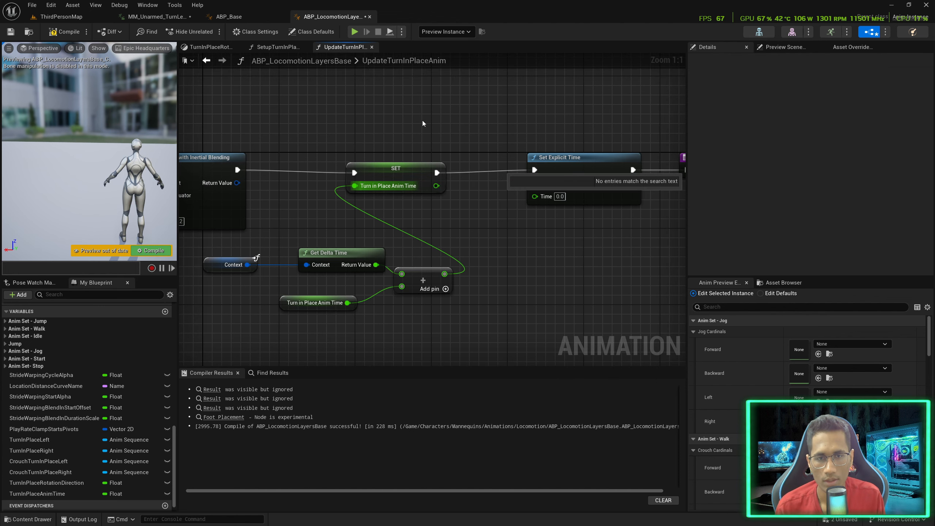
{"action": "left_click_drag", "start_coordinate": [466, 126], "coordinate": [506, 109]}
{"action": "type", "text": "convert to seq"}
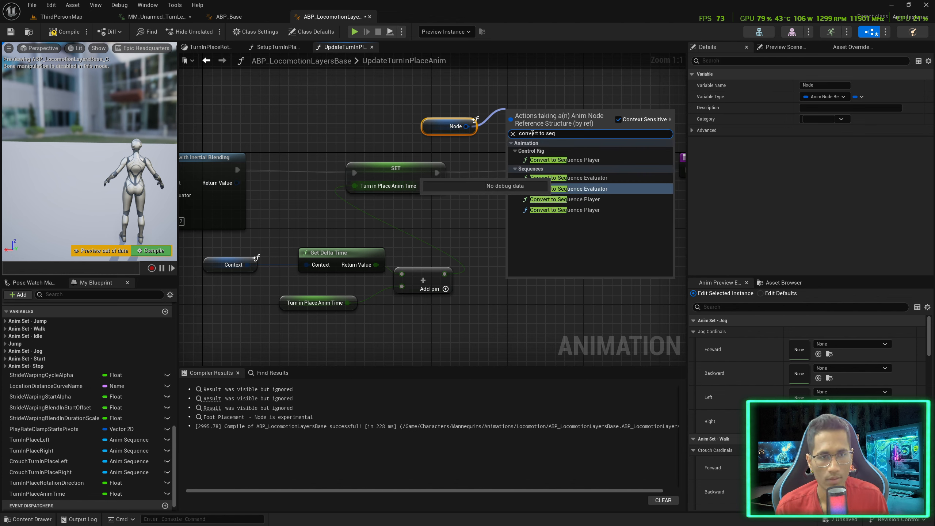
{"action": "left_click", "coordinate": [569, 177]}
{"action": "left_click_drag", "start_coordinate": [452, 96], "coordinate": [534, 183]}
{"action": "left_click_drag", "start_coordinate": [435, 186], "coordinate": [535, 197]}
{"action": "scroll", "coordinate": [567, 232], "scroll_direction": "down", "scroll_amount": 1}
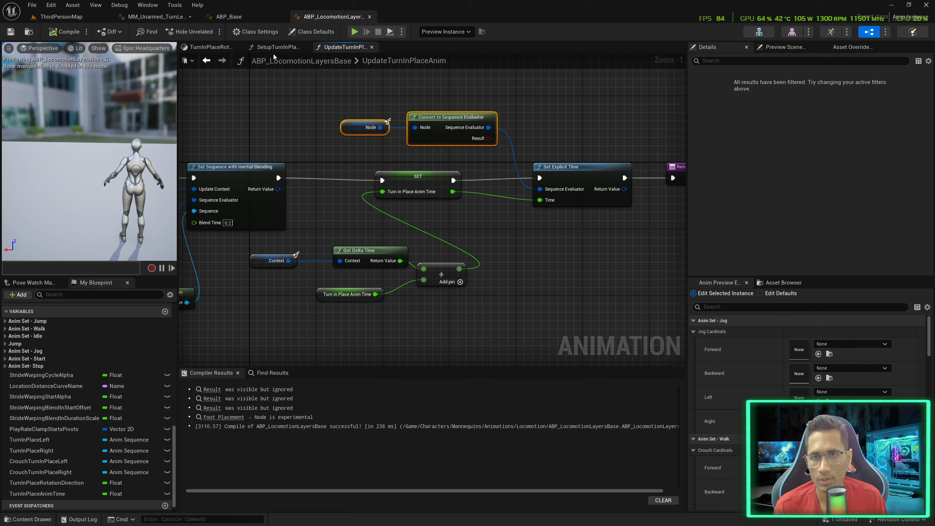
In IdleSM, correct the misspelled recovery state's name to TurnInPlaceRecovery
{"action": "left_click", "coordinate": [209, 47]}
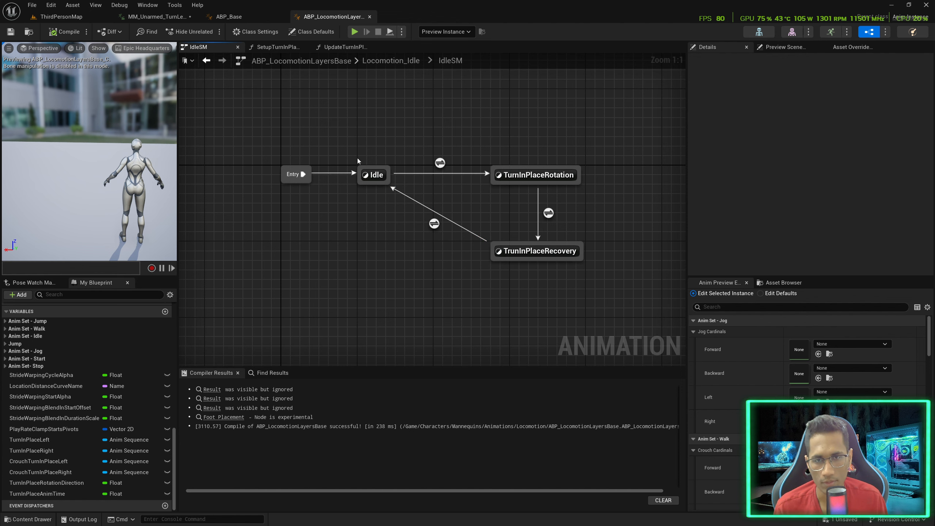
{"action": "left_click", "coordinate": [517, 253]}
{"action": "key", "text": "F2"}
{"action": "left_click", "coordinate": [514, 251]}
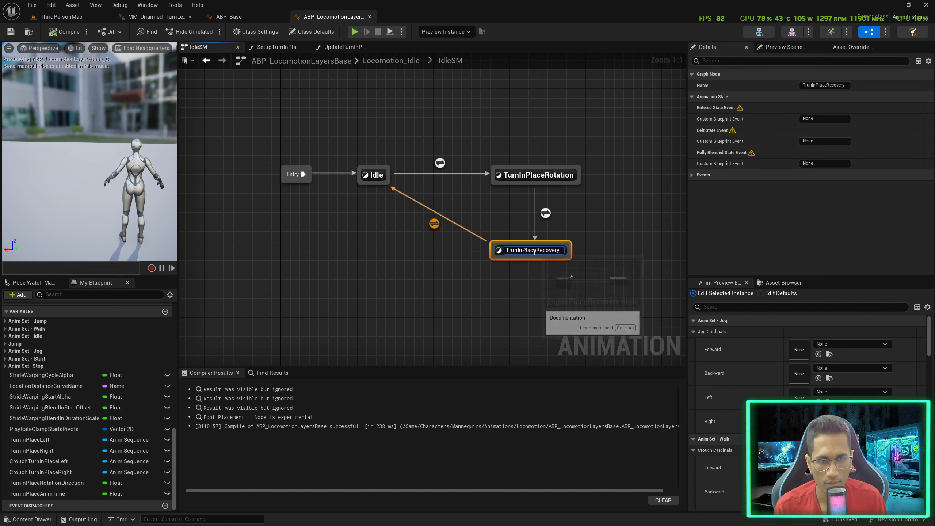
{"action": "key", "text": "BackSpace"}
{"action": "type", "text": "u"}
{"action": "key", "text": "Return"}
Open the TurnInPlaceRecovery state and save all modified assets
{"action": "double_click", "coordinate": [534, 252]}
{"action": "left_click", "coordinate": [32, 5]}
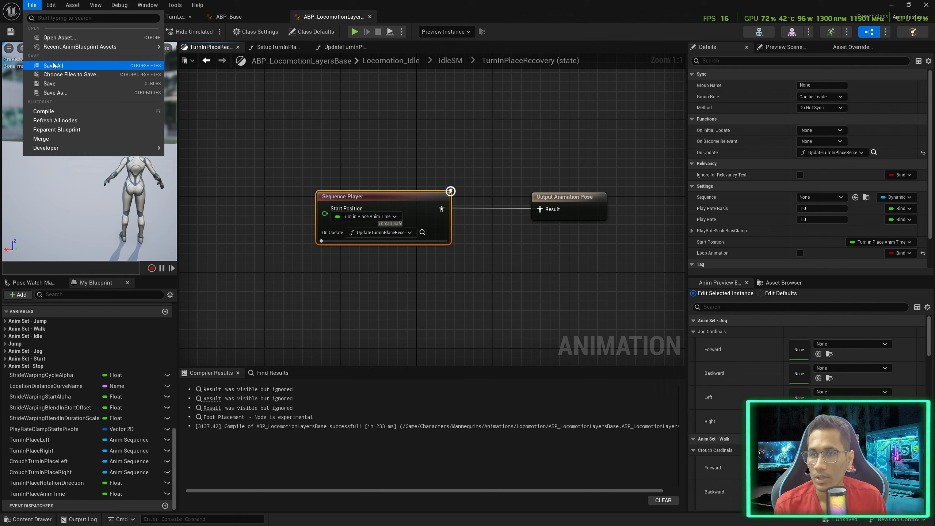
{"action": "left_click", "coordinate": [86, 64]}
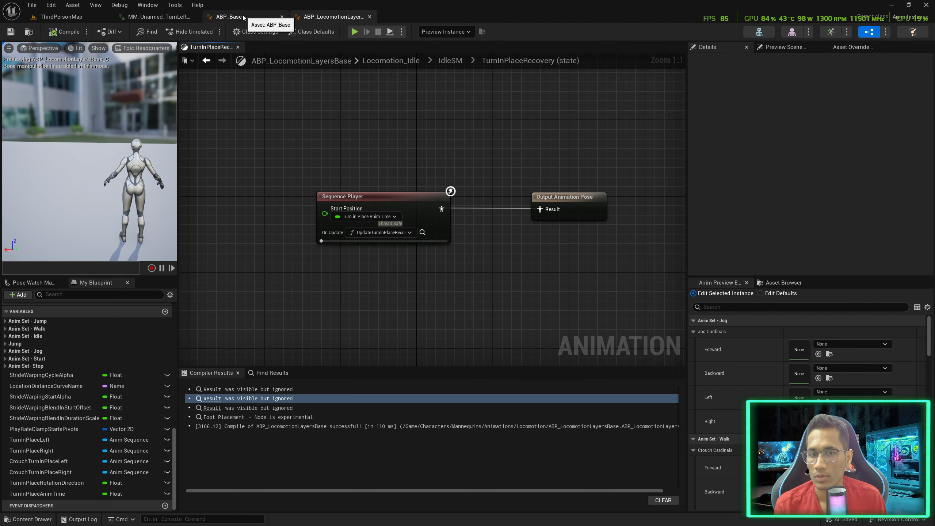
In ABP_Base, create a new function named UpdateRootYawOffset
{"action": "left_click", "coordinate": [243, 17]}
{"action": "scroll", "coordinate": [241, 239], "scroll_direction": "down", "scroll_amount": 3}
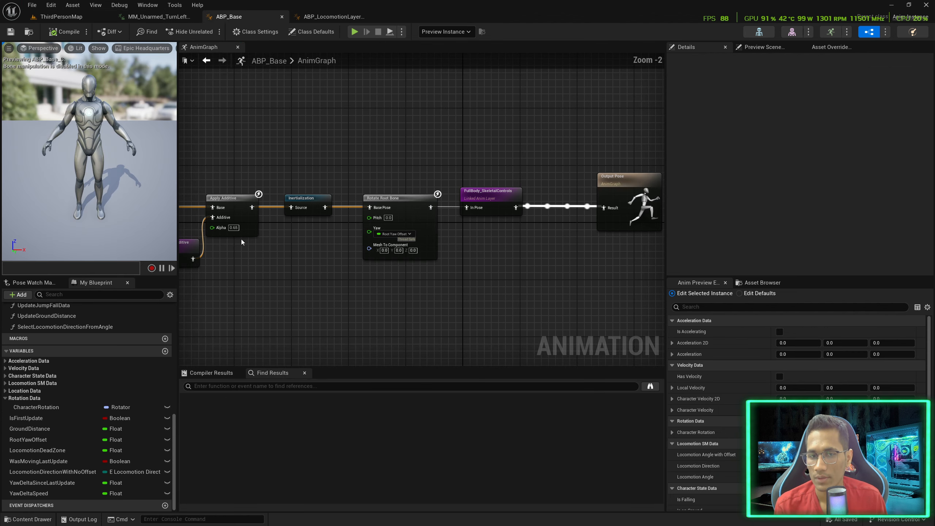
{"action": "left_click", "coordinate": [165, 321]}
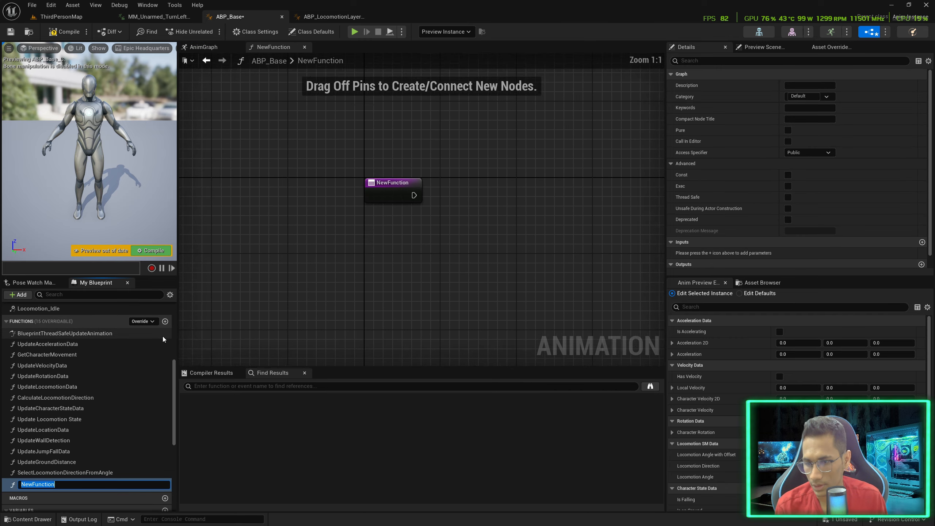
{"action": "type", "text": "UpdateRootYa"}
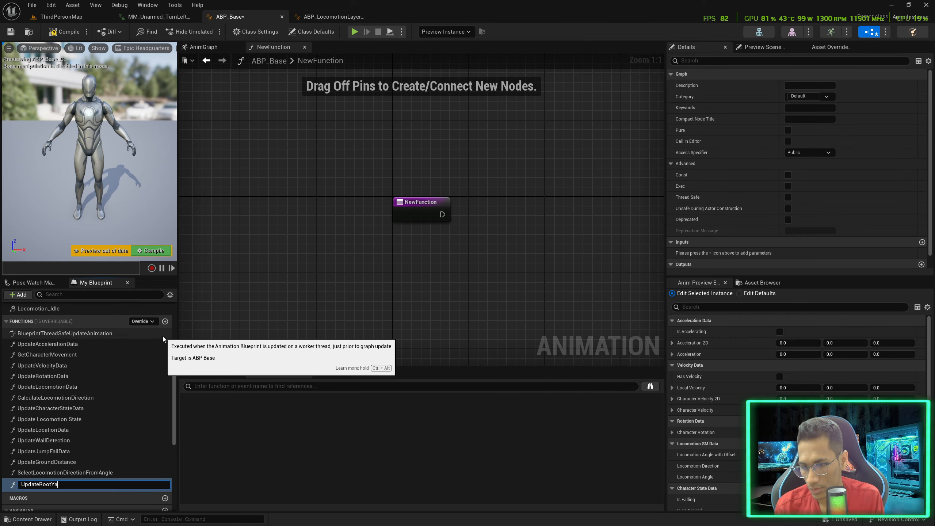
{"action": "type", "text": "wOffset"}
{"action": "key", "text": "Return"}
In BlueprintThreadSafeUpdateAnimation, make room and insert an UpdateRootYawOffset call between Update Character State Data and Update Jump Fall Data
{"action": "double_click", "coordinate": [162, 337]}
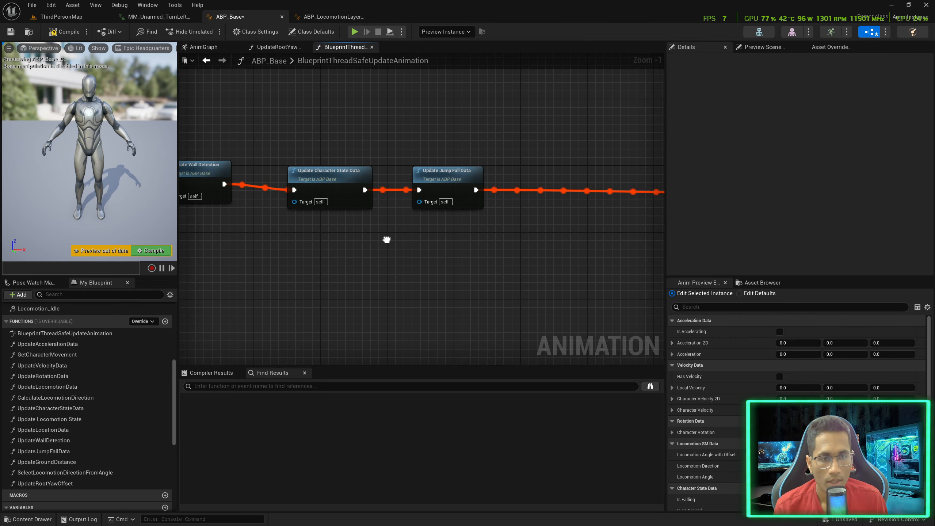
{"action": "left_click_drag", "start_coordinate": [420, 177], "coordinate": [535, 167]}
{"action": "scroll", "coordinate": [530, 187], "scroll_direction": "down", "scroll_amount": 3}
{"action": "right_click_drag", "start_coordinate": [533, 216], "coordinate": [499, 217]}
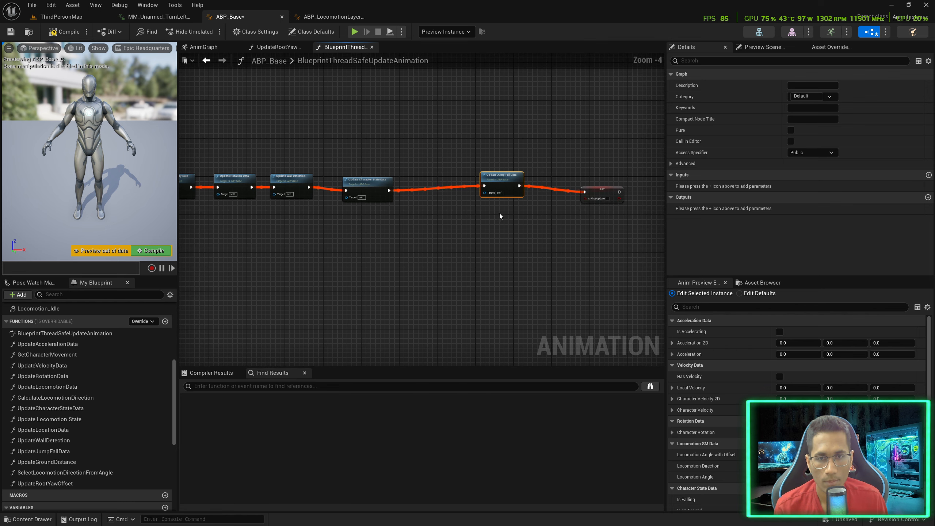
{"action": "scroll", "coordinate": [396, 202], "scroll_direction": "up", "scroll_amount": 2}
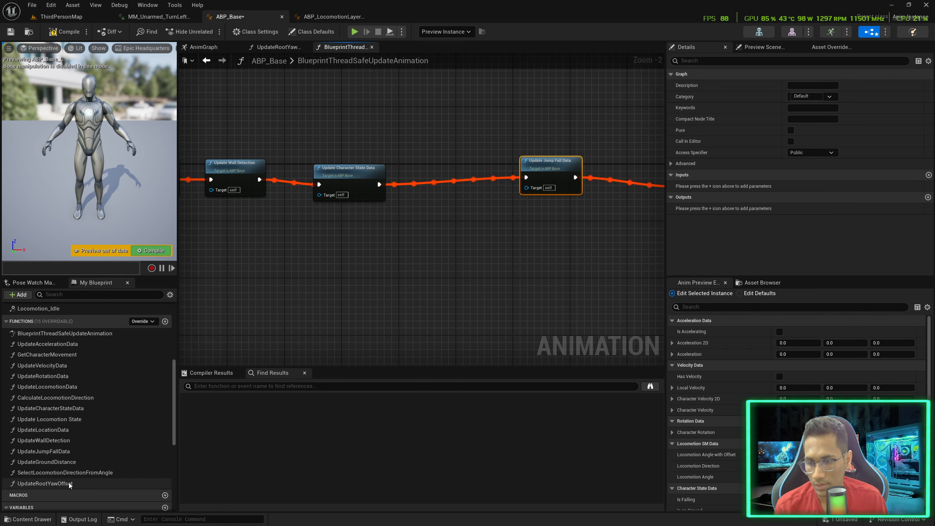
{"action": "left_click_drag", "start_coordinate": [69, 483], "coordinate": [526, 178]}
{"action": "left_click_drag", "start_coordinate": [448, 171], "coordinate": [455, 171]}
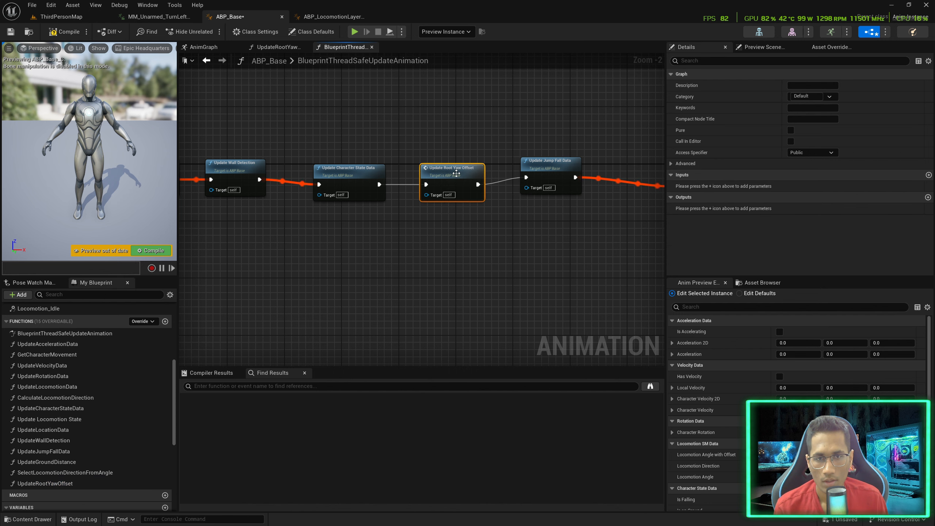
Add a Float input named InDeltaTime to the Update Root Yaw Offset function
{"action": "left_click", "coordinate": [929, 175]}
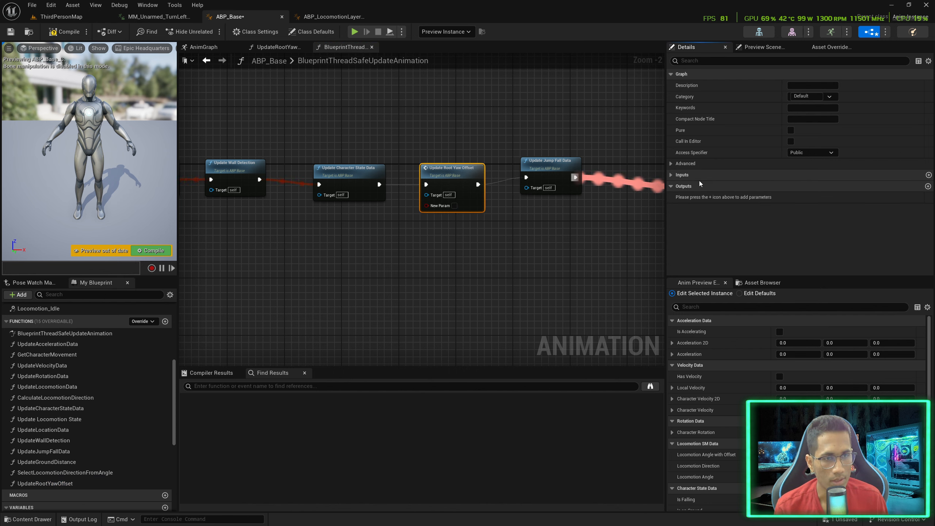
{"action": "left_click", "coordinate": [699, 185]}
{"action": "type", "text": "In"}
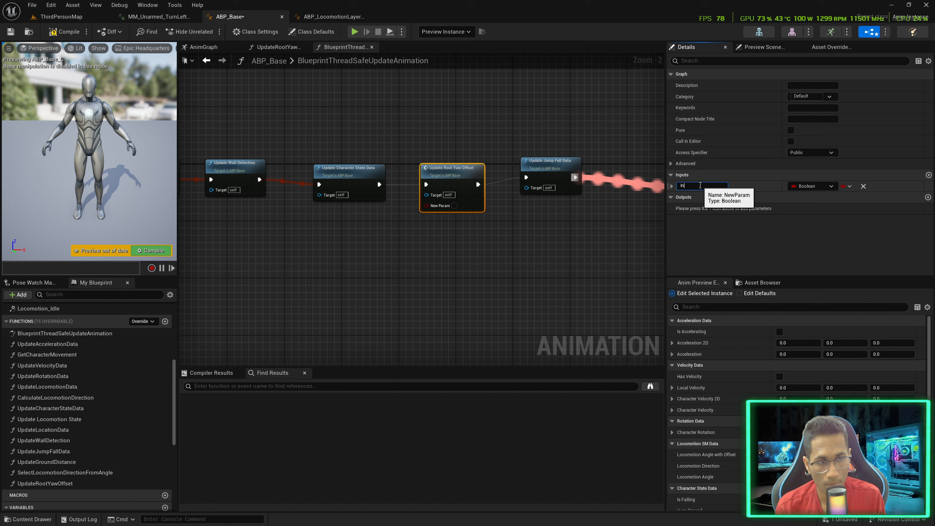
{"action": "type", "text": "DeltaTime"}
{"action": "key", "text": "Return"}
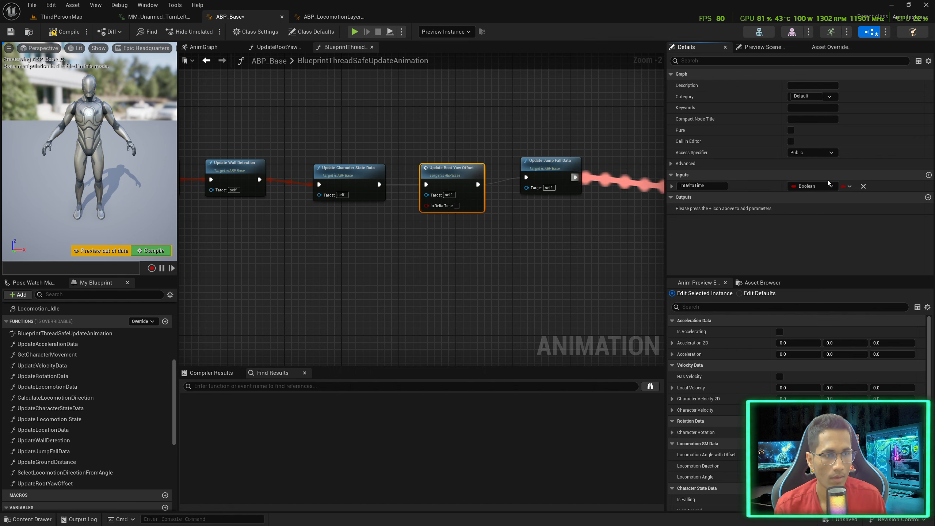
{"action": "left_click", "coordinate": [812, 186]}
{"action": "left_click", "coordinate": [812, 242]}
Place a getter for the Delta Time variable and connect it to Update Root Yaw Offset's In Delta Time input
{"action": "right_click_drag", "start_coordinate": [341, 227], "coordinate": [381, 229]}
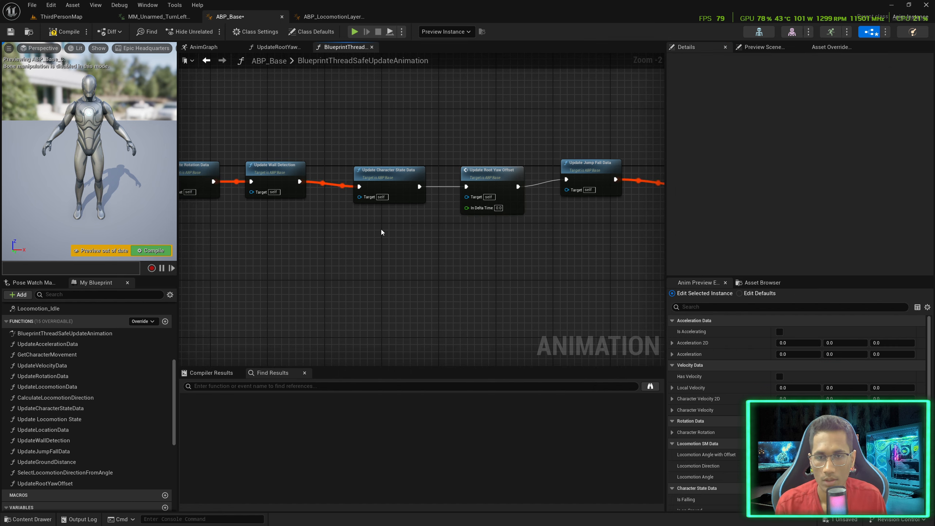
{"action": "right_click", "coordinate": [385, 224]}
{"action": "type", "text": "get delta"}
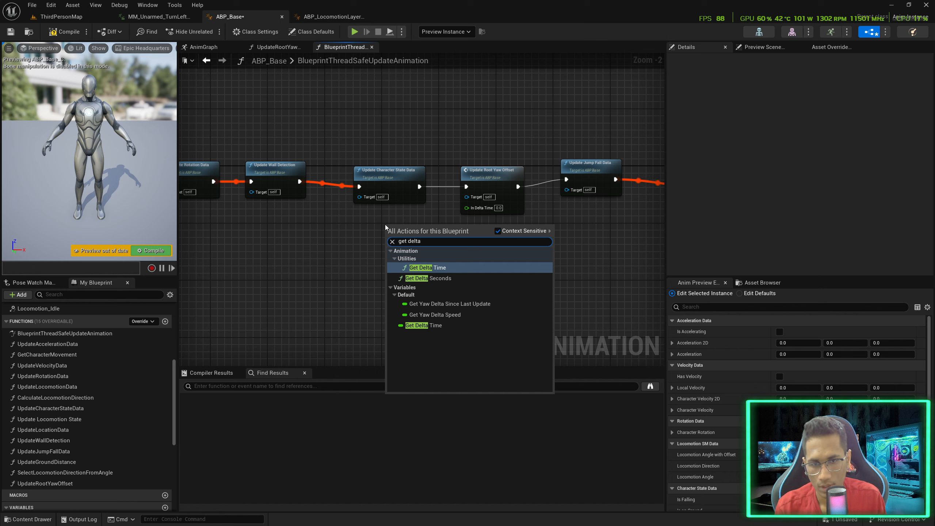
{"action": "left_click", "coordinate": [424, 325]}
{"action": "left_click_drag", "start_coordinate": [415, 229], "coordinate": [466, 207]}
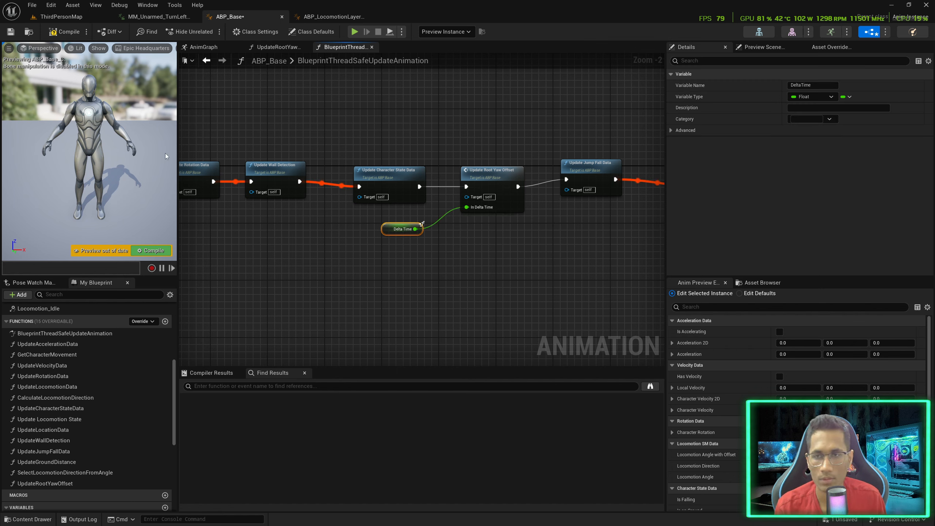
Mark the Update Root Yaw Offset function as thread safe, compile the blueprint and open the function's graph
{"action": "left_click", "coordinate": [492, 171]}
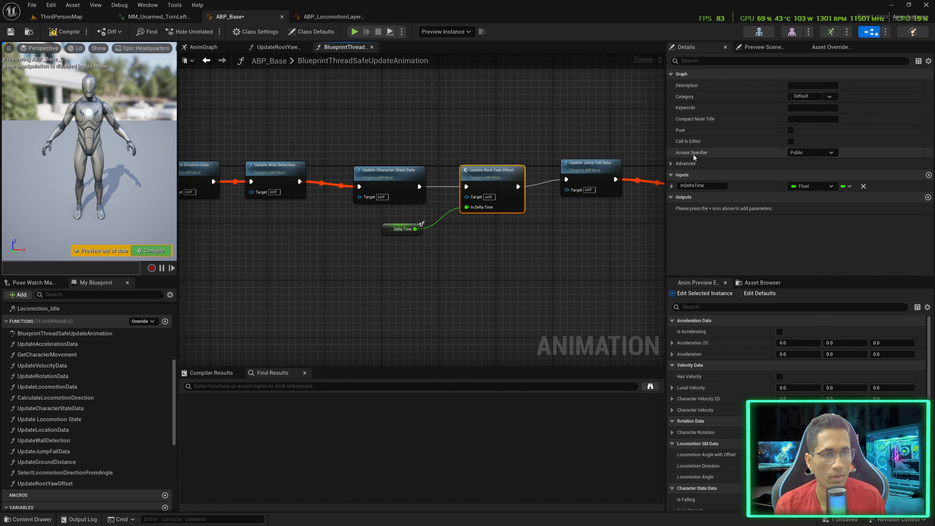
{"action": "left_click", "coordinate": [670, 165]}
{"action": "left_click", "coordinate": [788, 196]}
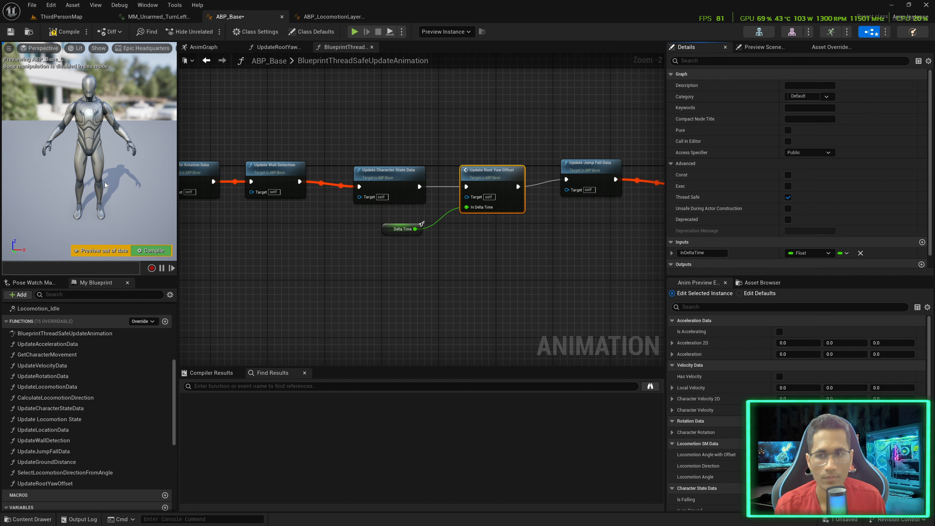
{"action": "left_click", "coordinate": [156, 250]}
{"action": "double_click", "coordinate": [500, 207]}
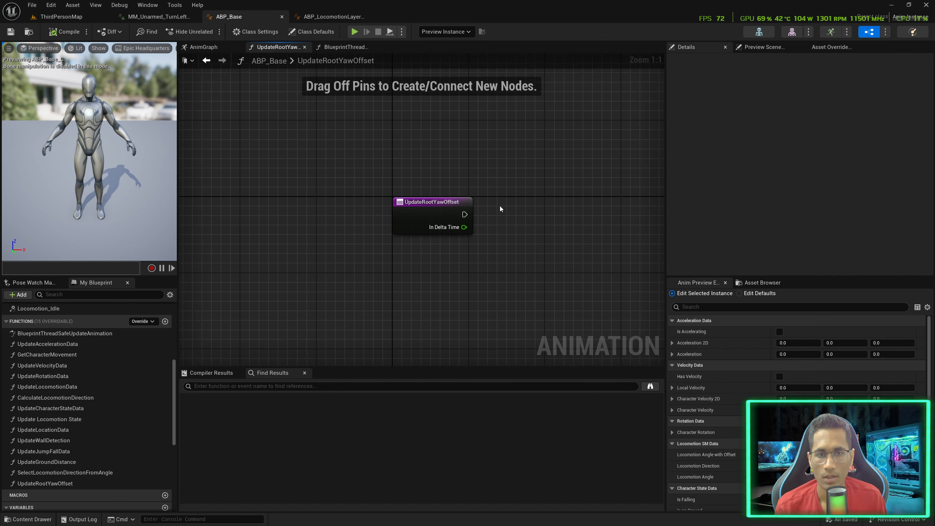
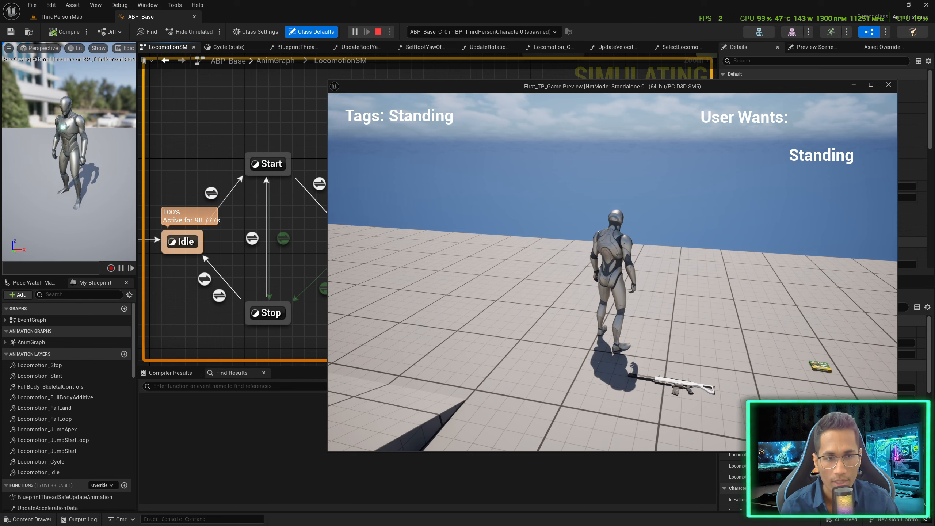
Preview the AO_MM_Pistol_Idle_ADS aim offset at different yaw positions, from about -80 back to near the centre
{"action": "left_click", "coordinate": [603, 285]}
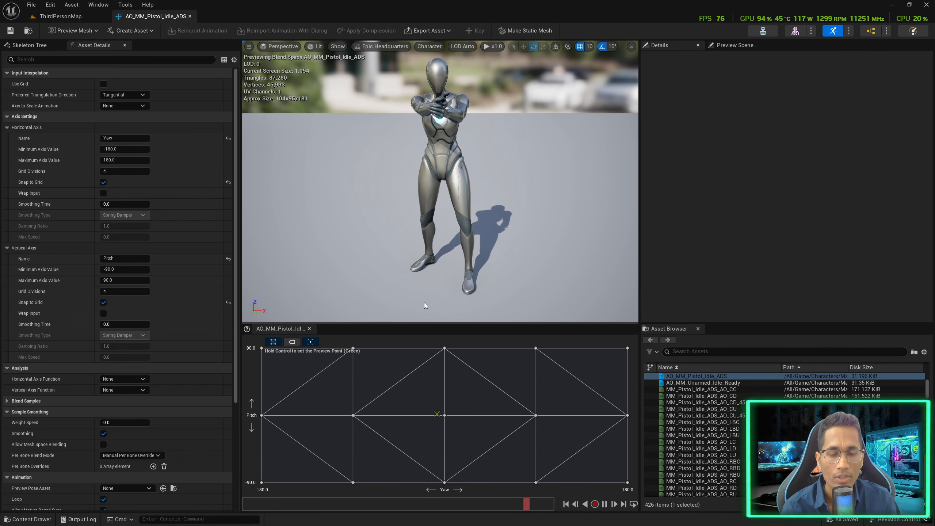
{"action": "left_click_drag", "start_coordinate": [424, 415], "coordinate": [364, 423], "text": "ctrl"}
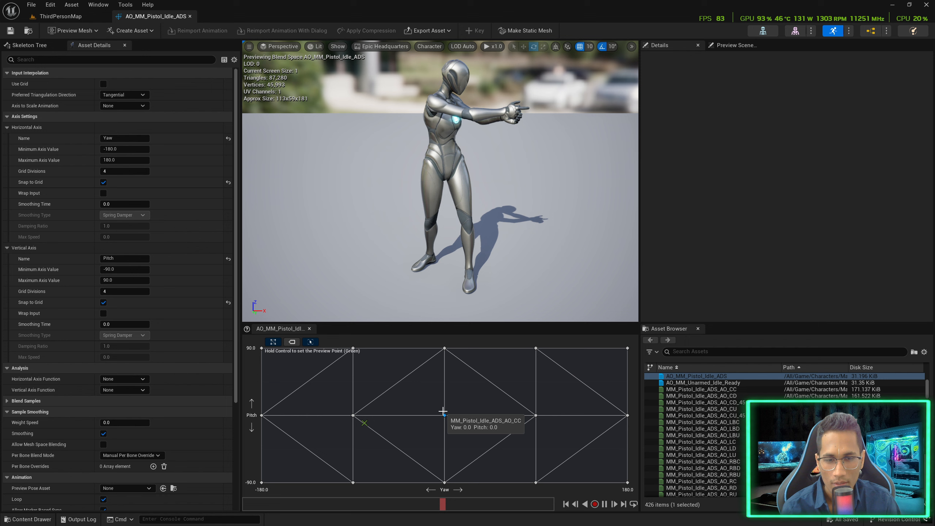
{"action": "key", "text": "ctrl"}
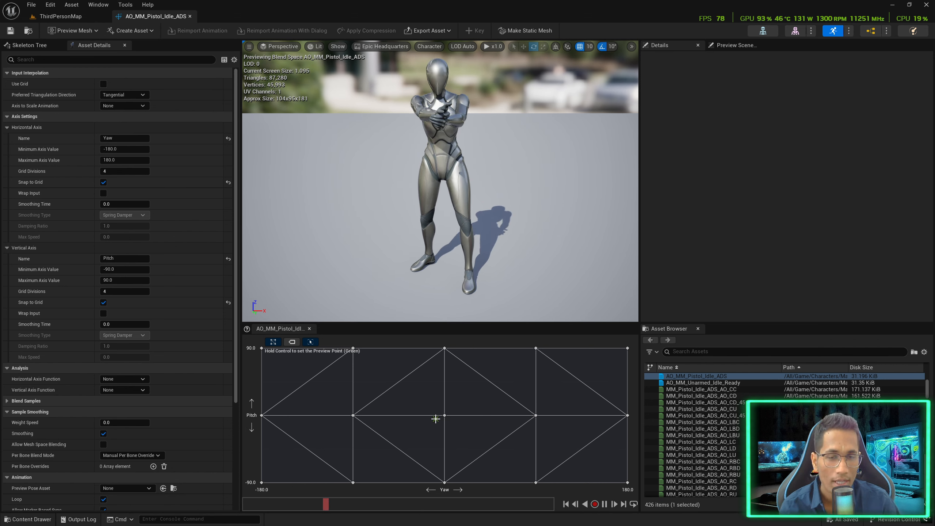
Open the AO_MM_Unarmed_Idle_Ready aim offset to view its pose
{"action": "key", "text": "ctrl+space"}
{"action": "double_click", "coordinate": [204, 371]}
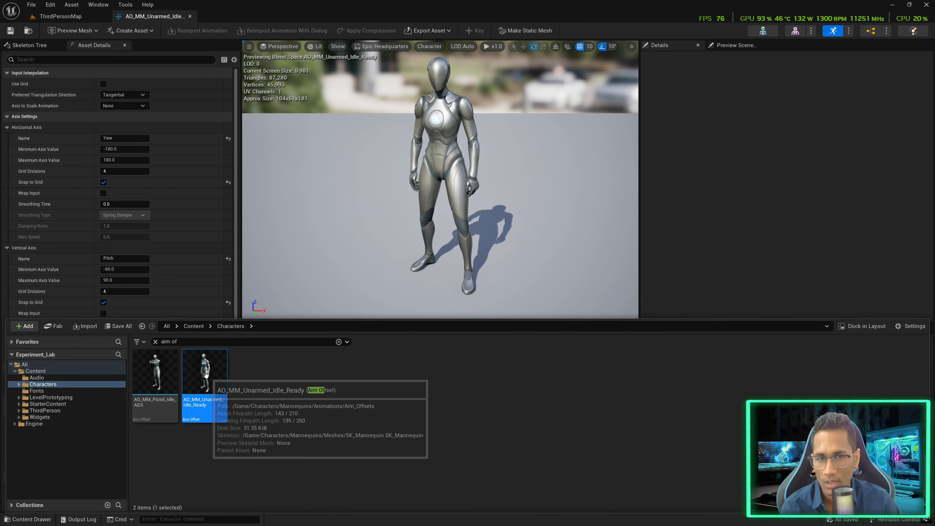
{"action": "left_click", "coordinate": [452, 258]}
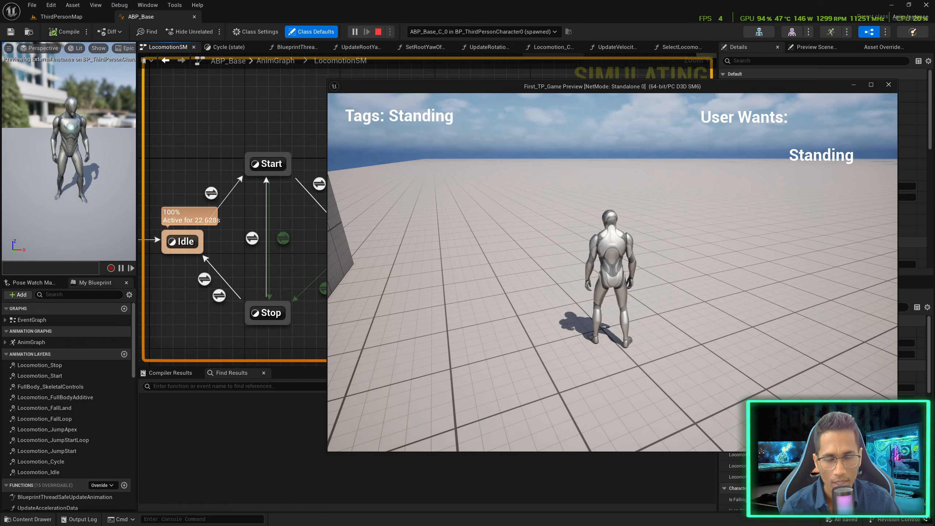
Move the game preview aside to uncover the LocomotionSM graph, test walking the character forward and end the play session
{"action": "key", "text": "shift+F1"}
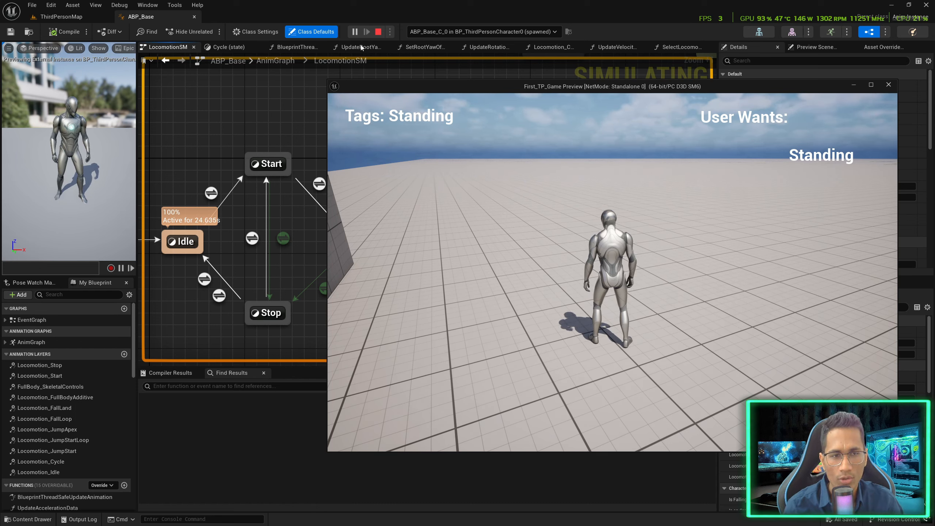
{"action": "left_click_drag", "start_coordinate": [422, 89], "coordinate": [476, 85]}
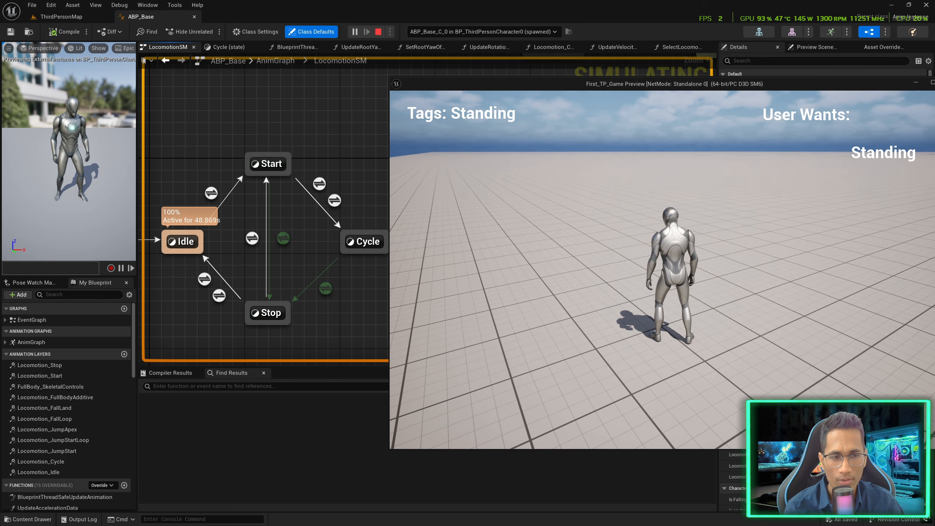
{"action": "key", "text": "w"}
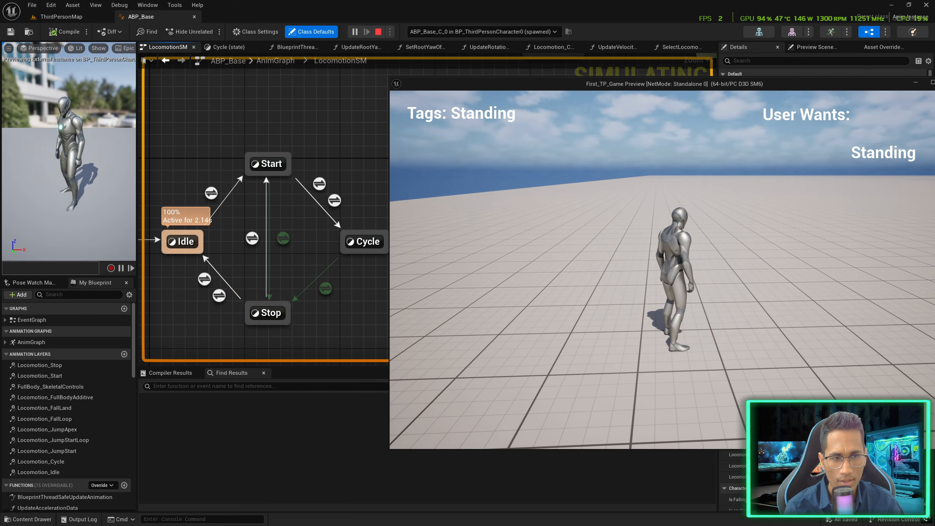
{"action": "key", "text": "w"}
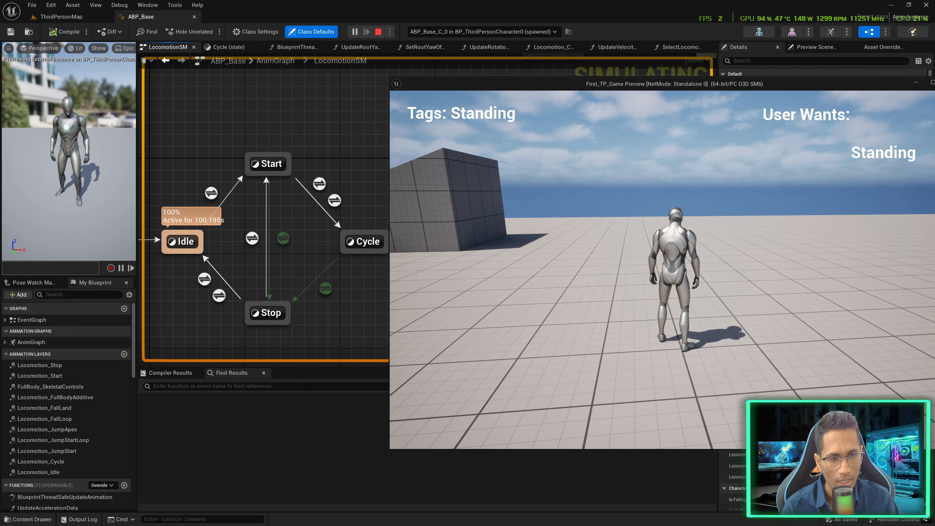
{"action": "key", "text": "Escape"}
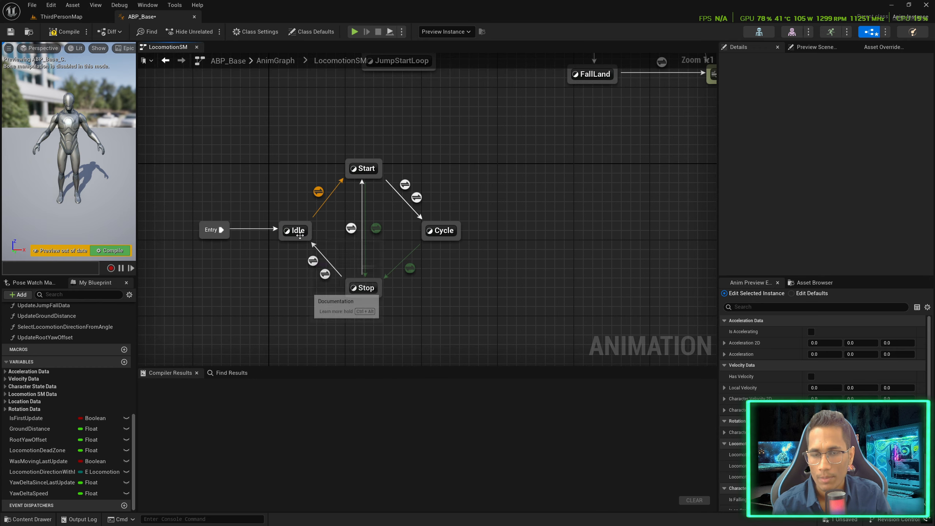
Open the Idle state and create a new On Update function binding for its Output Animation Pose
{"action": "double_click", "coordinate": [294, 231]}
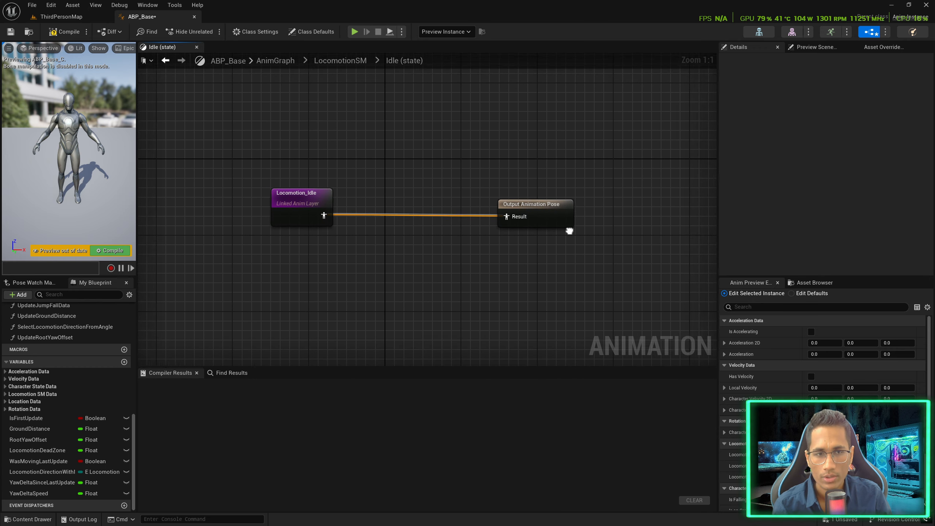
{"action": "left_click", "coordinate": [509, 211]}
{"action": "left_click", "coordinate": [852, 108]}
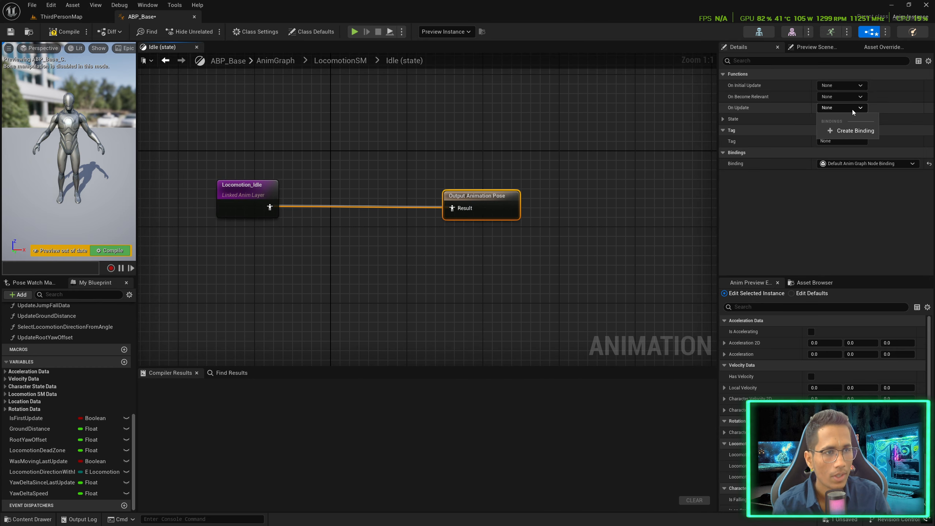
{"action": "left_click", "coordinate": [853, 131]}
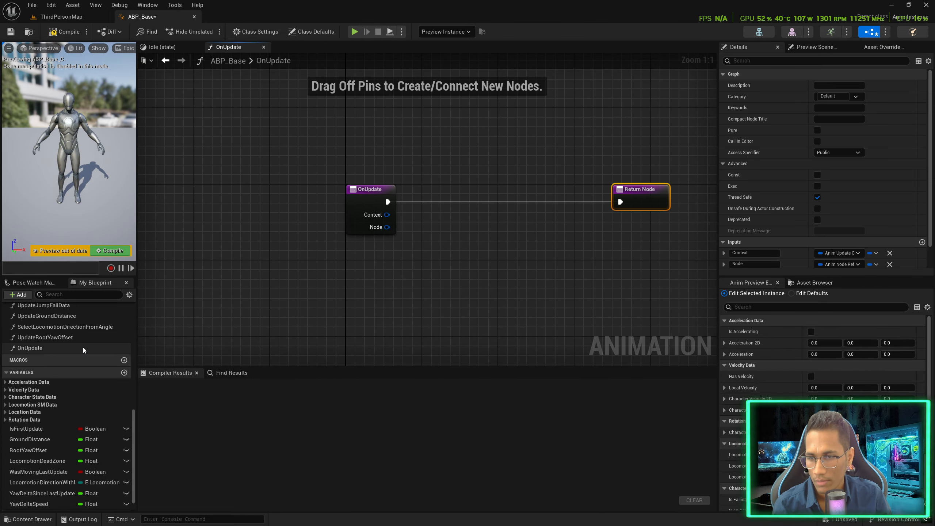
Rename the new OnUpdate function as UpdateIdleState
{"action": "key", "text": "F2"}
{"action": "type", "text": "UpdateIdl"}
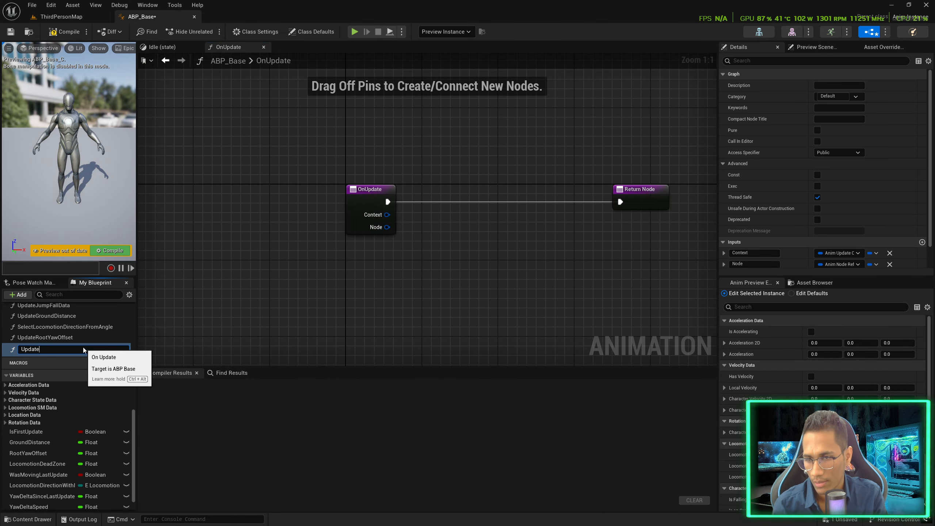
{"action": "type", "text": "eState"}
{"action": "key", "text": "Return"}
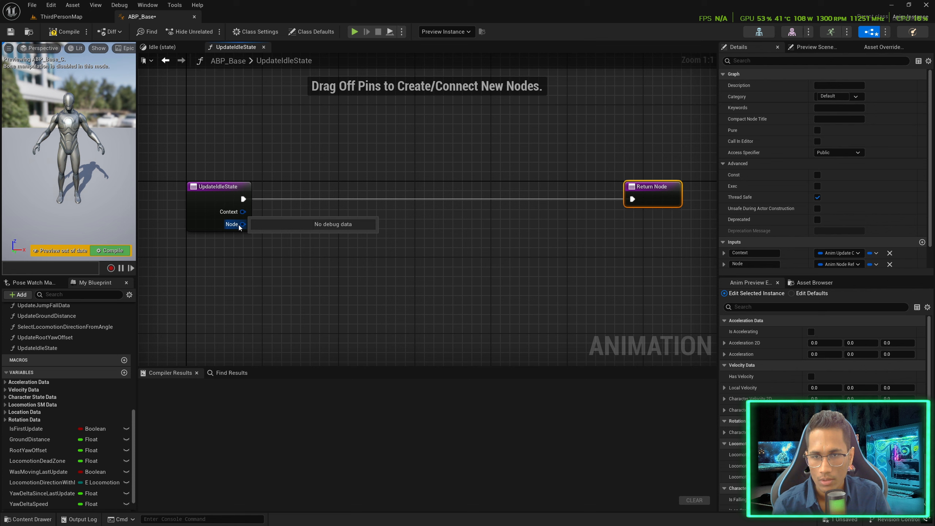
Add a pure Convert to Animation State node fed by the Node output of UpdateIdleState
{"action": "left_click_drag", "start_coordinate": [242, 224], "coordinate": [284, 244]}
{"action": "type", "text": "convert "}
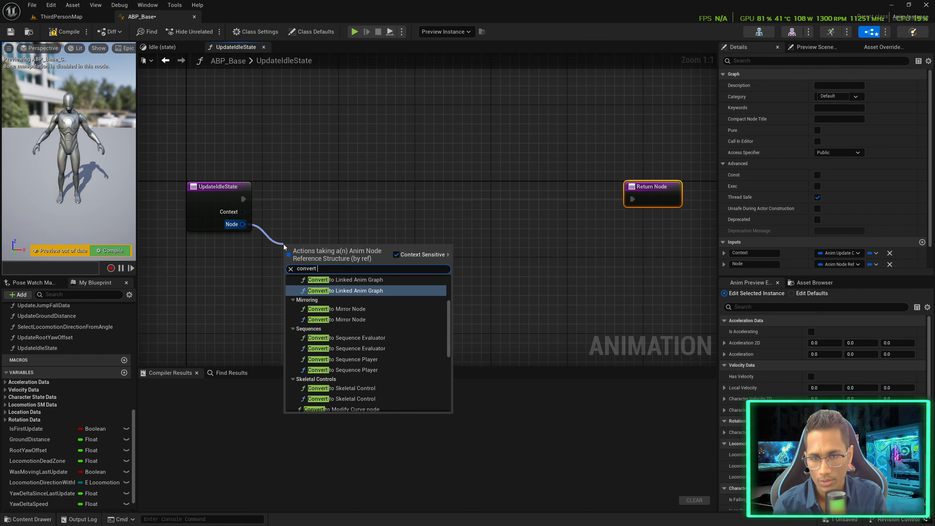
{"action": "type", "text": "to animation state"}
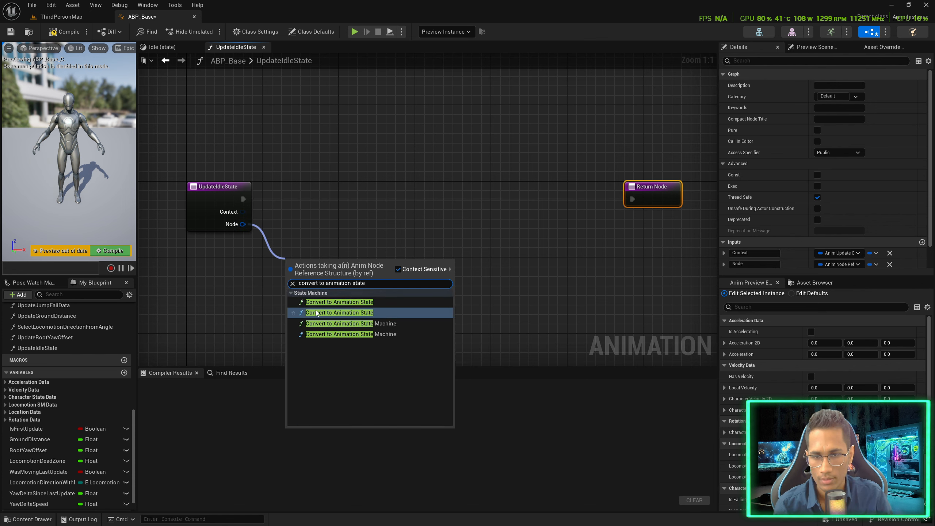
{"action": "left_click", "coordinate": [320, 301]}
Add an Is State Blending Out node fed by the converted Animation State output
{"action": "left_click_drag", "start_coordinate": [363, 274], "coordinate": [404, 253]}
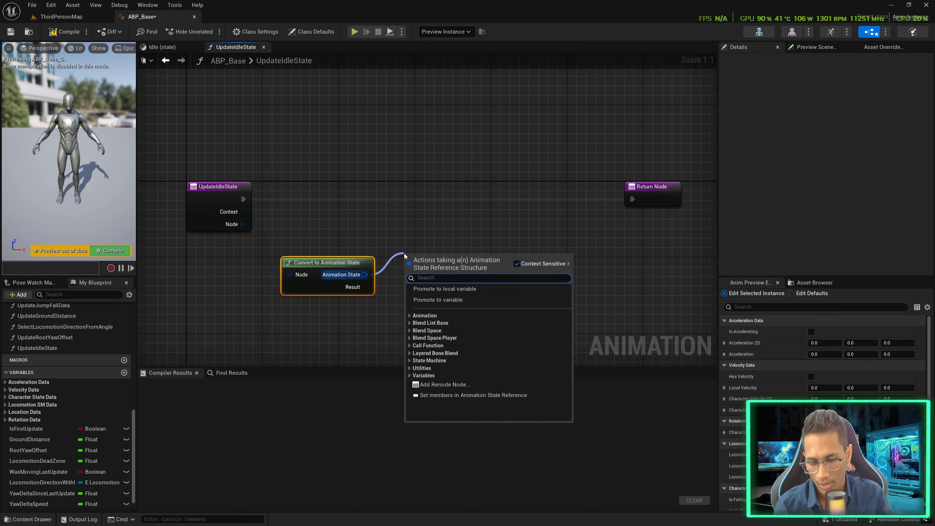
{"action": "left_click_drag", "start_coordinate": [311, 268], "coordinate": [354, 257]}
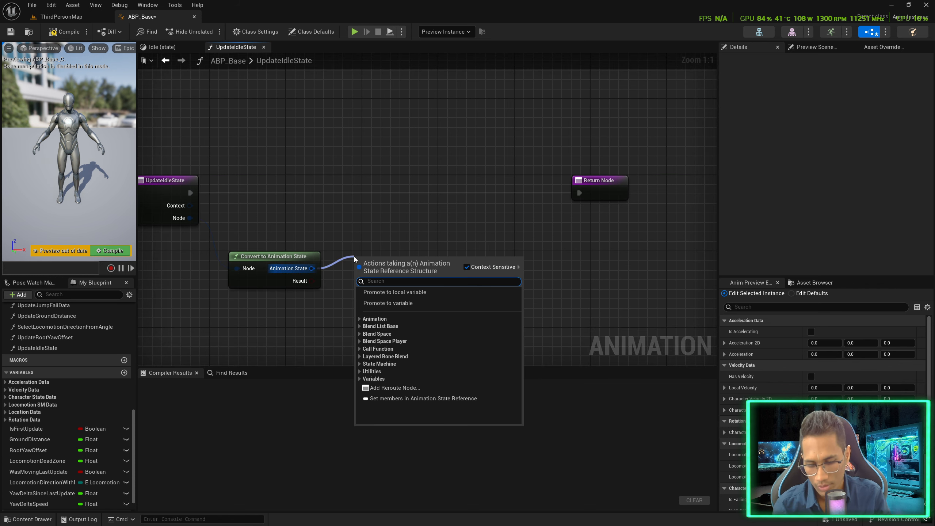
{"action": "type", "text": "is"}
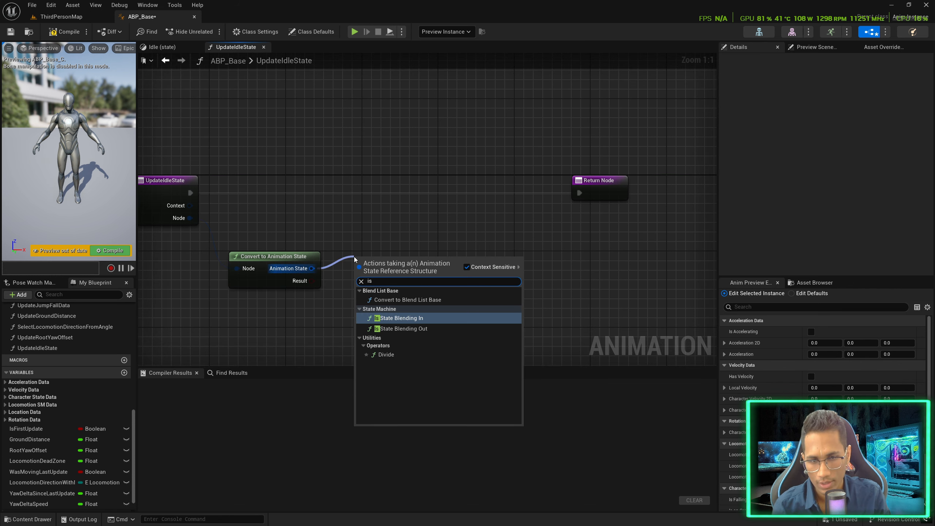
{"action": "key", "text": "Down"}
{"action": "key", "text": "Return"}
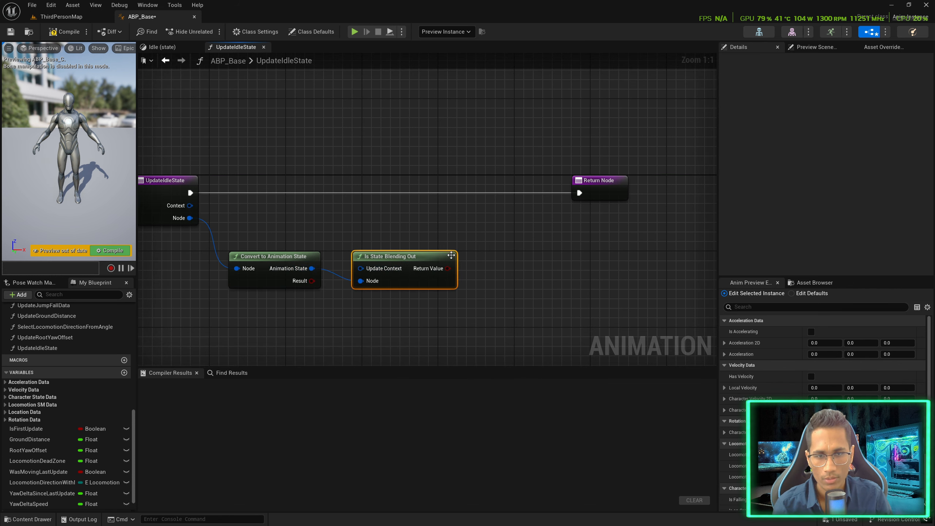
Add a Branch driven by Is State Blending Out, run it from UpdateIdleState's execution output and space it from the Return Node
{"action": "left_click_drag", "start_coordinate": [447, 268], "coordinate": [470, 228]}
{"action": "left_click_drag", "start_coordinate": [469, 226], "coordinate": [195, 191]}
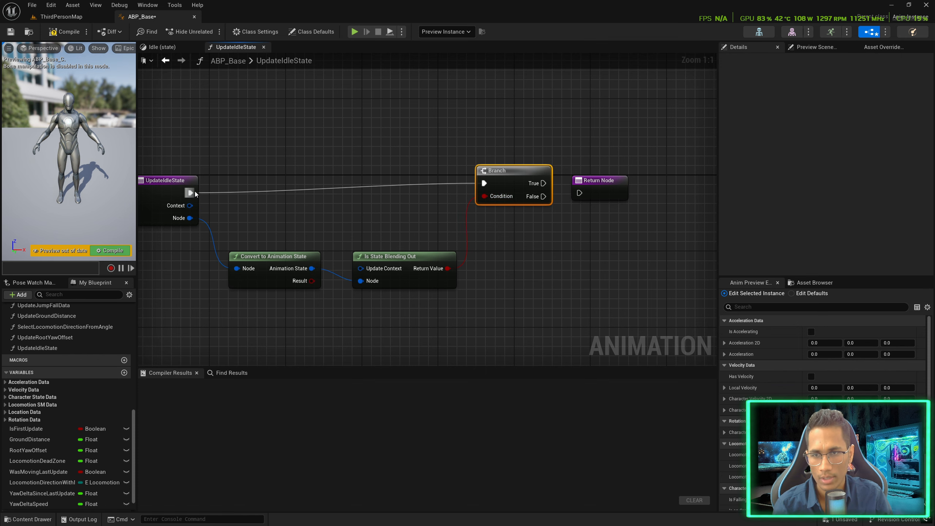
{"action": "left_click_drag", "start_coordinate": [602, 181], "coordinate": [669, 171]}
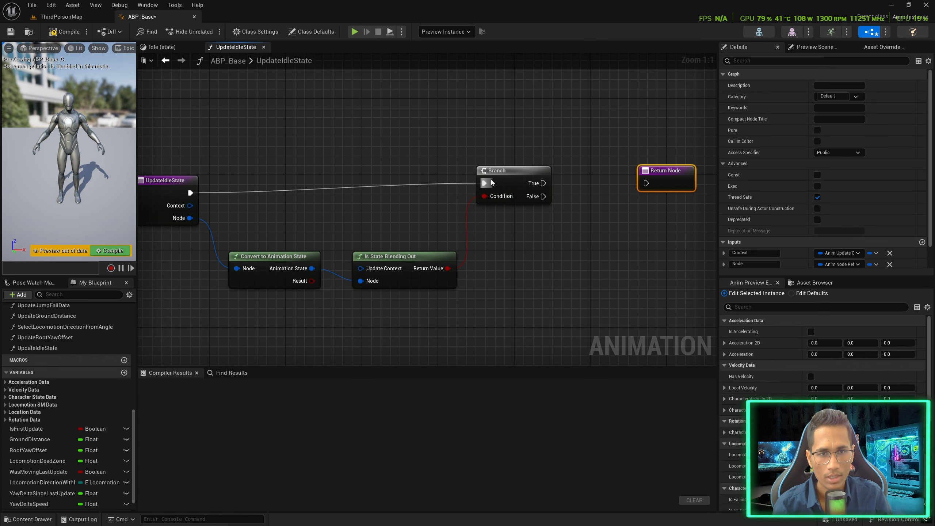
{"action": "left_click_drag", "start_coordinate": [484, 183], "coordinate": [492, 189]}
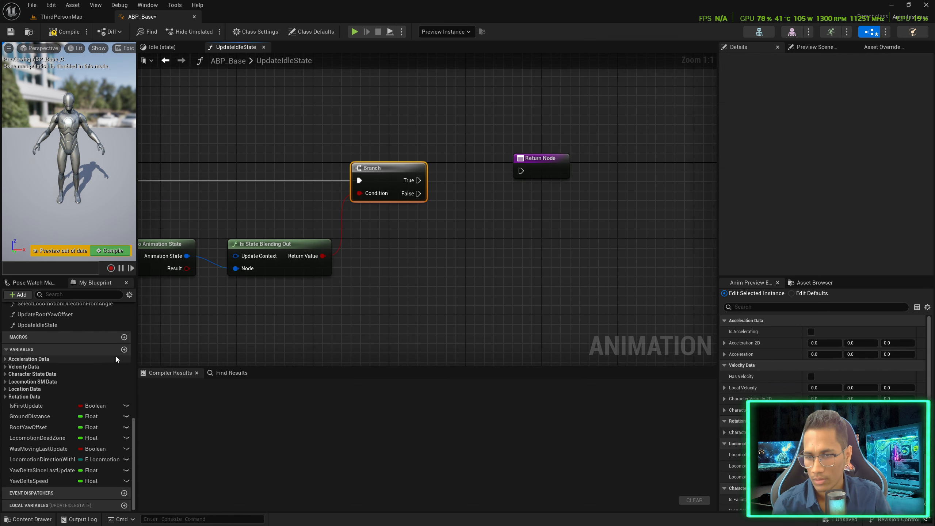
Create an Enumeration asset named AnimStruct_RootYawOffsetMode in the Mannequins Animations folder
{"action": "key", "text": "ctrl+space"}
{"action": "right_click", "coordinate": [408, 456]}
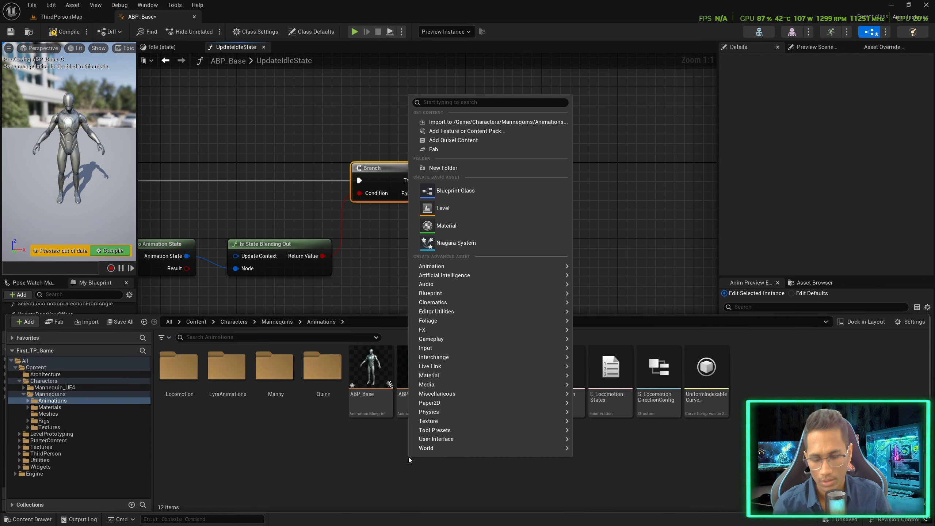
{"action": "type", "text": "enumer"}
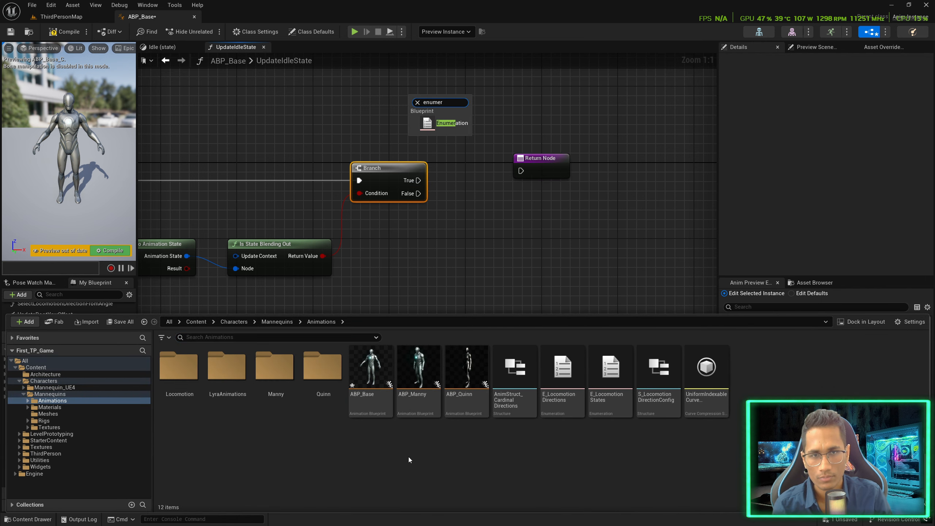
{"action": "key", "text": "Return"}
{"action": "type", "text": "An"}
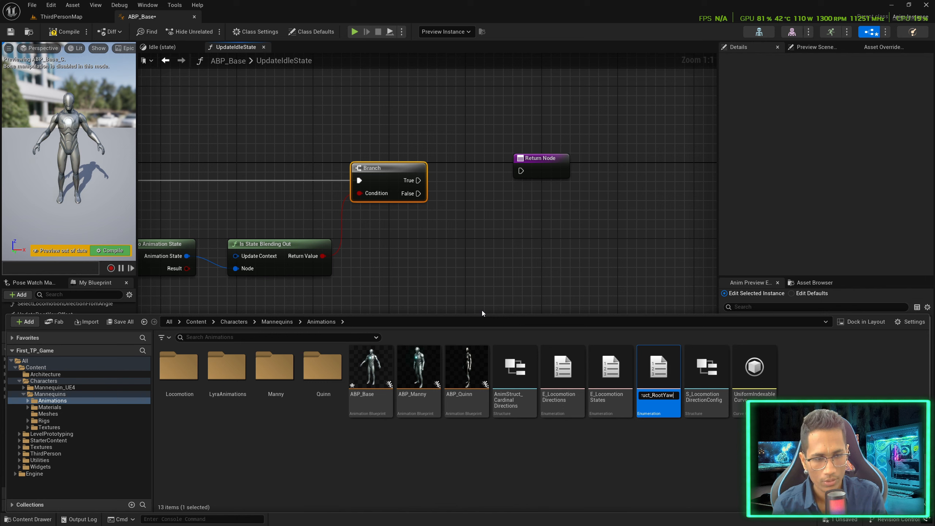
{"action": "key", "text": "Return"}
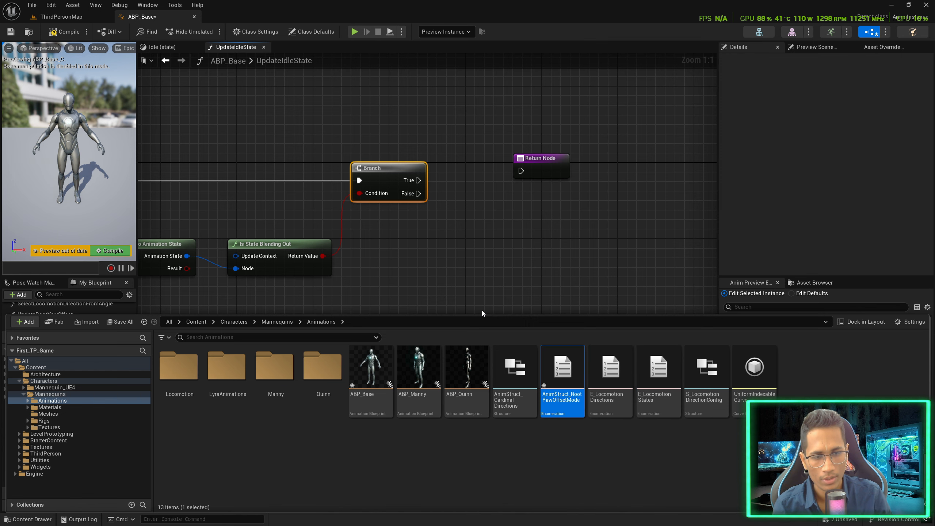
Open the AnimStruct_RootYawOffsetMode enumeration and add three enumerators to it
{"action": "double_click", "coordinate": [553, 372]}
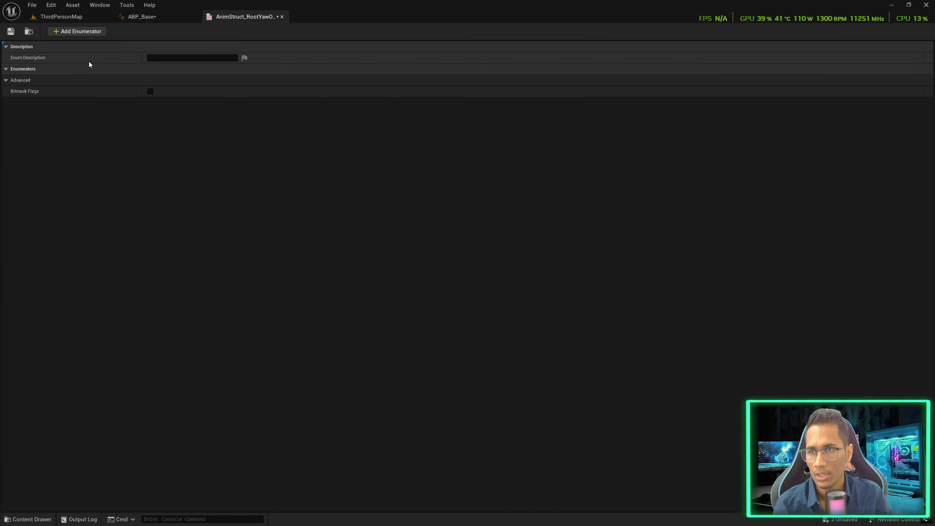
{"action": "left_click", "coordinate": [74, 33]}
{"action": "left_click", "coordinate": [74, 33]}
{"action": "left_click", "coordinate": [81, 33]}
Name the three enumerators BlendOut, Hold and Accumulate in that order, and save the enumeration
{"action": "left_click", "coordinate": [191, 80]}
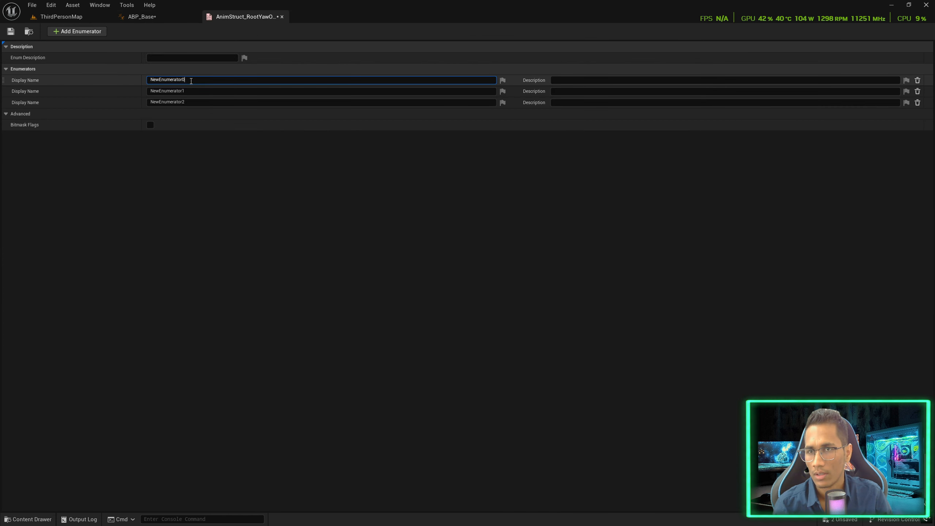
{"action": "type", "text": "BlendOut"}
{"action": "left_click", "coordinate": [189, 91]}
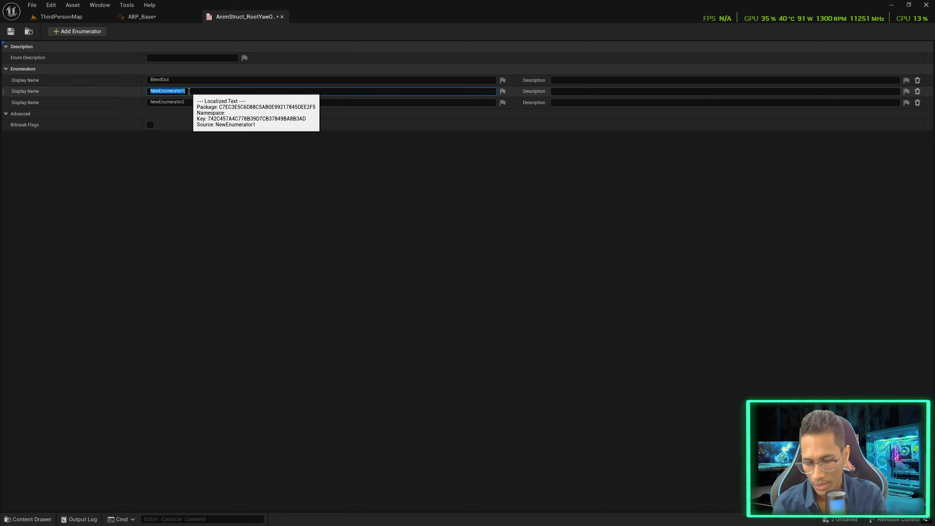
{"action": "type", "text": "Hold"}
{"action": "left_click", "coordinate": [192, 102]}
{"action": "type", "text": "A"}
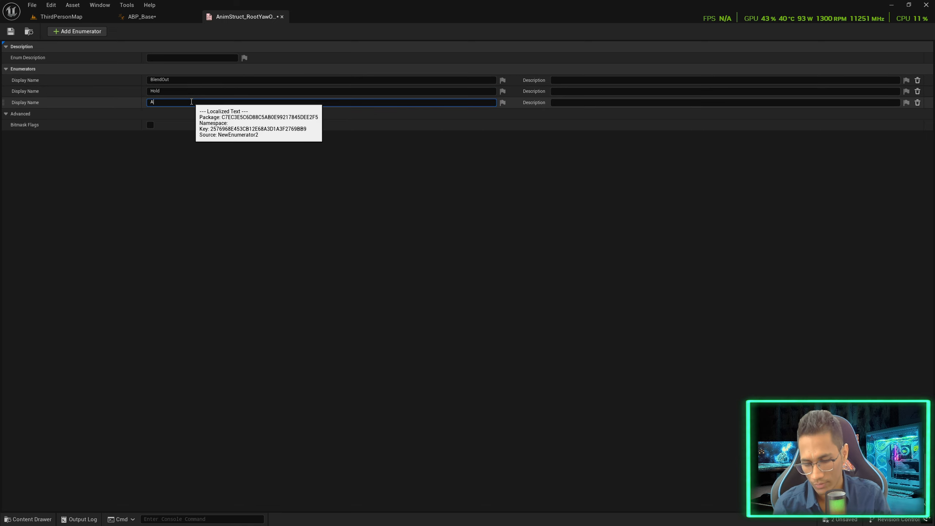
{"action": "type", "text": "ccumulate"}
{"action": "key", "text": "Return"}
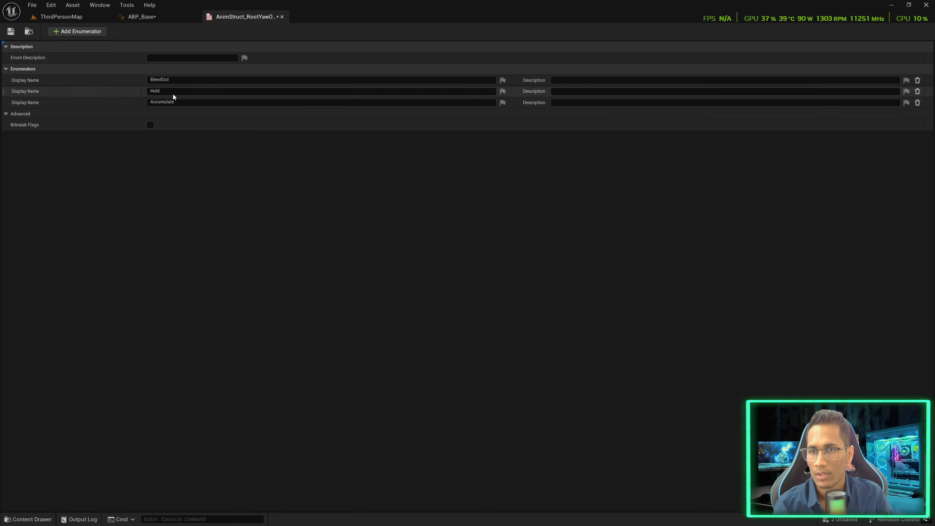
{"action": "left_click", "coordinate": [10, 32]}
Return to ABP_Base and add a variable named RootYawOffsetMode
{"action": "left_click", "coordinate": [141, 17]}
{"action": "left_click", "coordinate": [124, 349]}
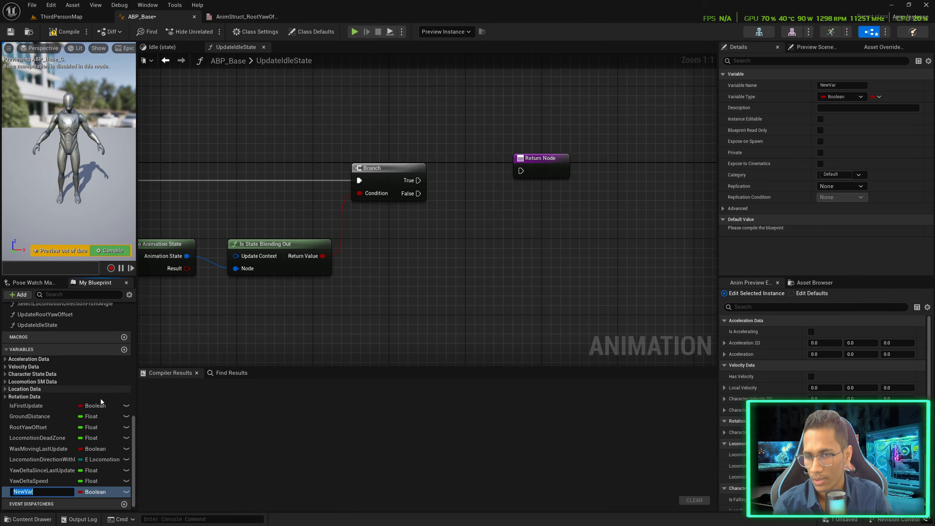
{"action": "type", "text": "RootY"}
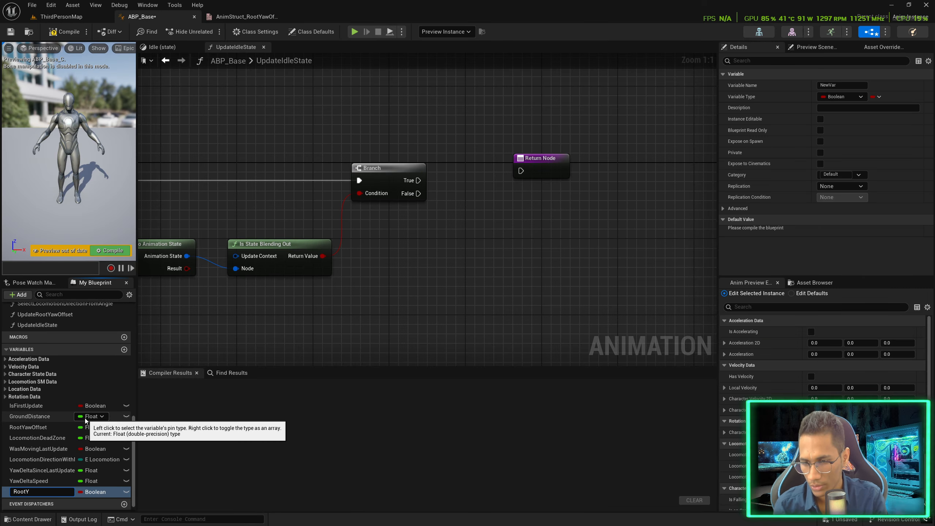
{"action": "type", "text": "awOffsetMod"}
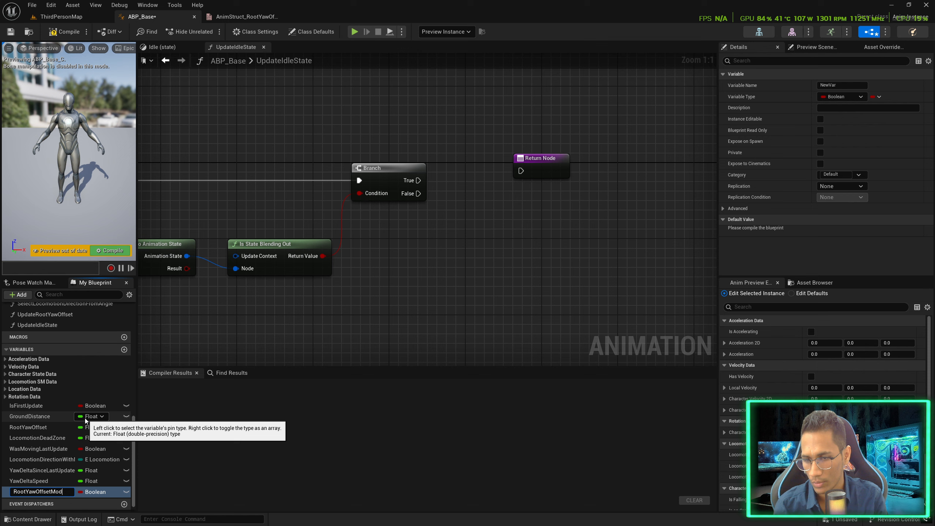
{"action": "type", "text": "e"}
{"action": "key", "text": "Return"}
Set the RootYawOffsetMode variable's type to the Anim Struct Root Yaw Offset Mode enum and compile the blueprint
{"action": "left_click", "coordinate": [96, 492]}
{"action": "type", "text": "a"}
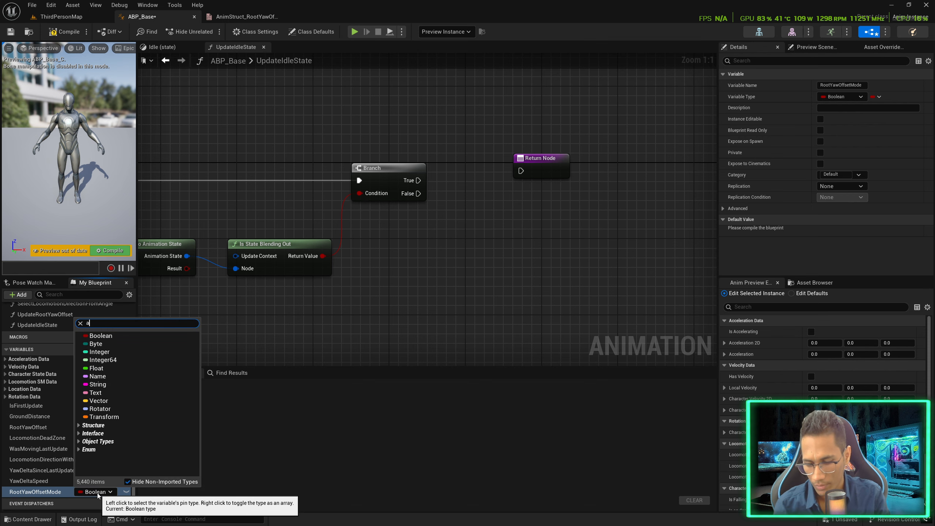
{"action": "type", "text": "nim struct"}
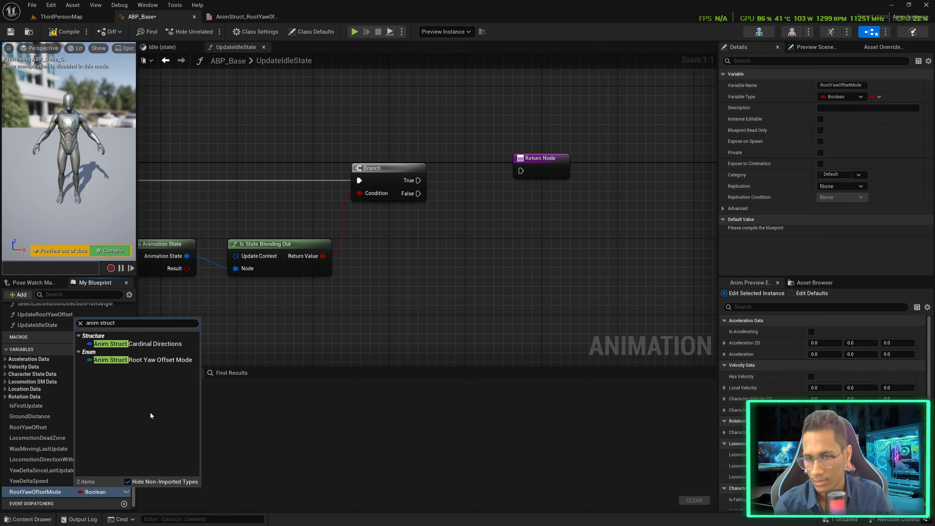
{"action": "left_click", "coordinate": [122, 359]}
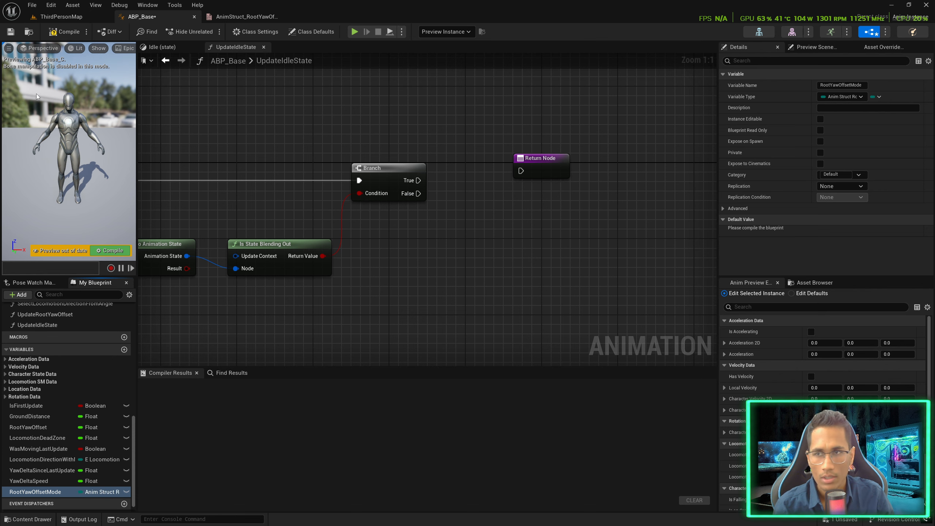
{"action": "left_click", "coordinate": [64, 32]}
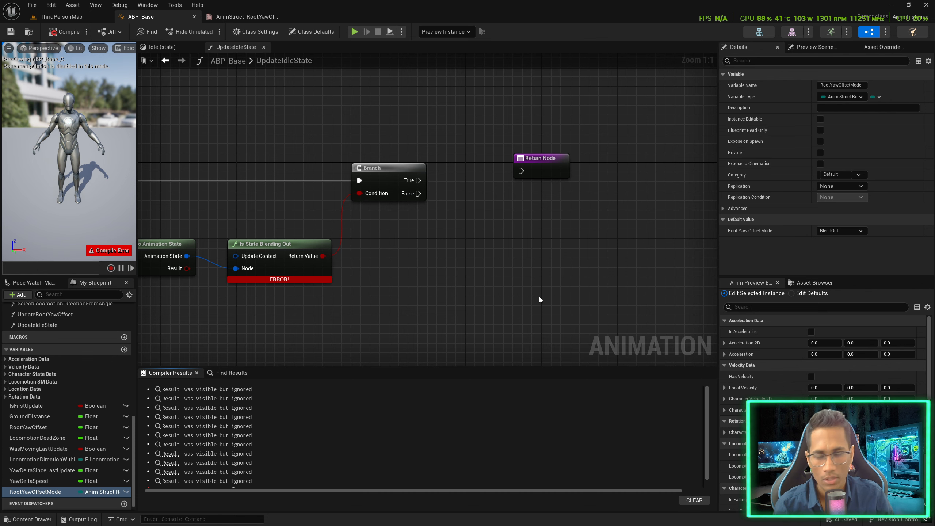
Move Is State Blending Out up beside the Branch and feed its Update Context from UpdateIdleState's Context output
{"action": "right_click_drag", "start_coordinate": [282, 271], "coordinate": [396, 273]}
{"action": "left_click_drag", "start_coordinate": [351, 259], "coordinate": [360, 190]}
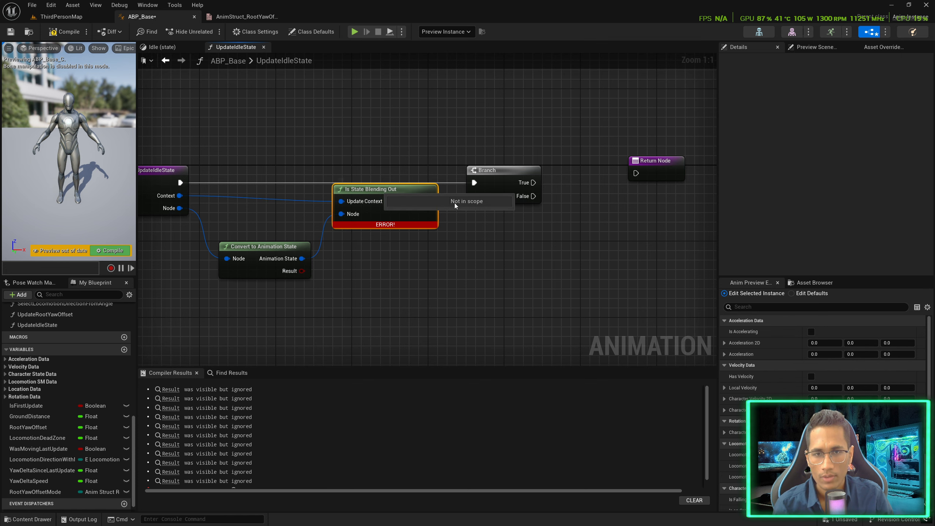
{"action": "right_click_drag", "start_coordinate": [525, 253], "coordinate": [434, 198]}
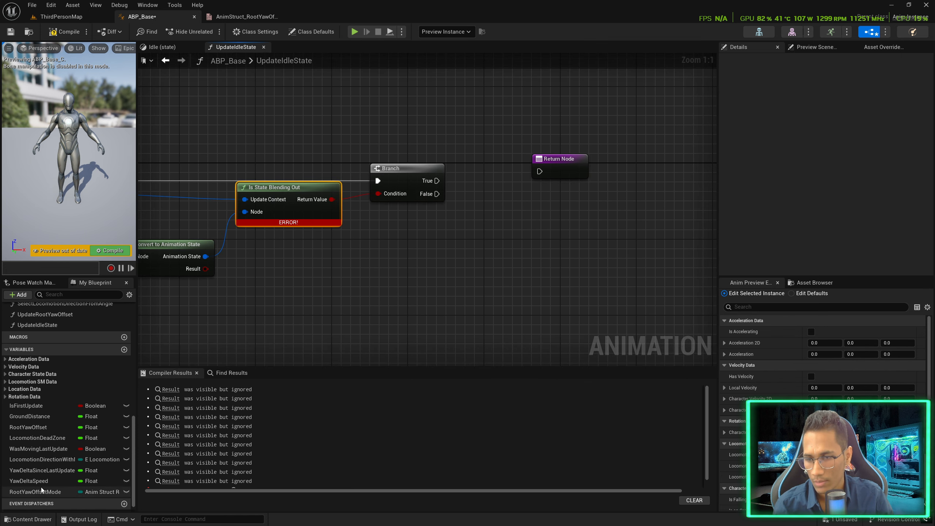
Add a Set RootYawOffsetMode node on the Branch's False output with the value Accumulate, and compile
{"action": "left_click_drag", "start_coordinate": [35, 492], "coordinate": [459, 213], "text": "alt"}
{"action": "left_click_drag", "start_coordinate": [437, 194], "coordinate": [464, 221]}
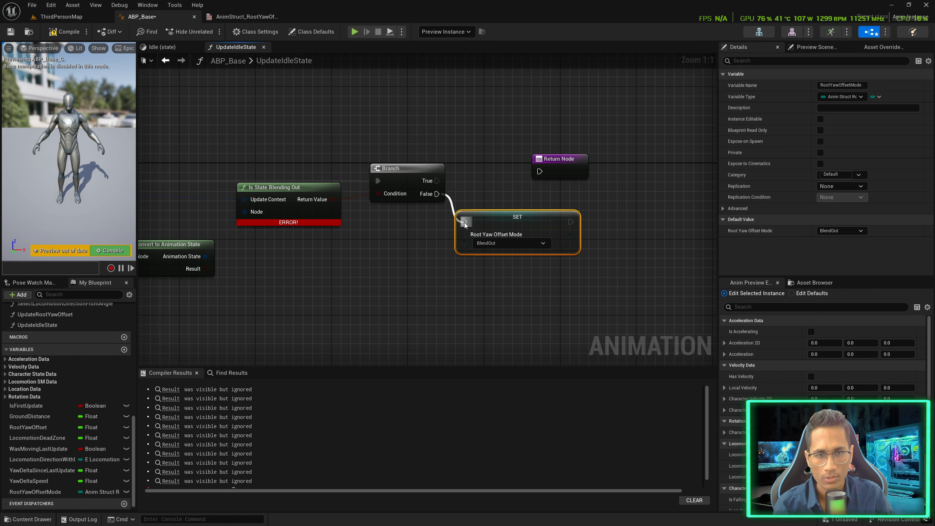
{"action": "left_click", "coordinate": [501, 243]}
{"action": "left_click", "coordinate": [502, 261]}
{"action": "key", "text": "F7"}
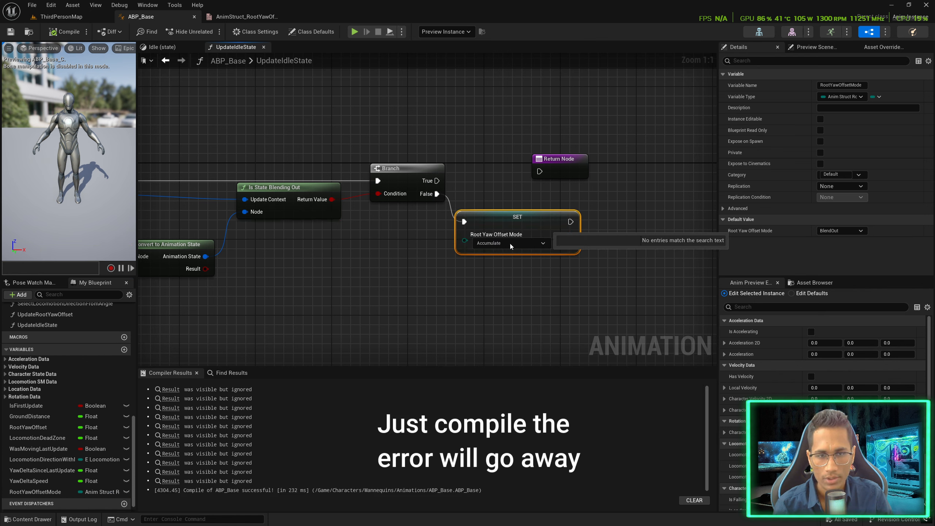
Open the Start state in LocomotionSM and create a new On Update function for its Output Animation Pose
{"action": "left_click", "coordinate": [162, 47]}
{"action": "left_click", "coordinate": [341, 60]}
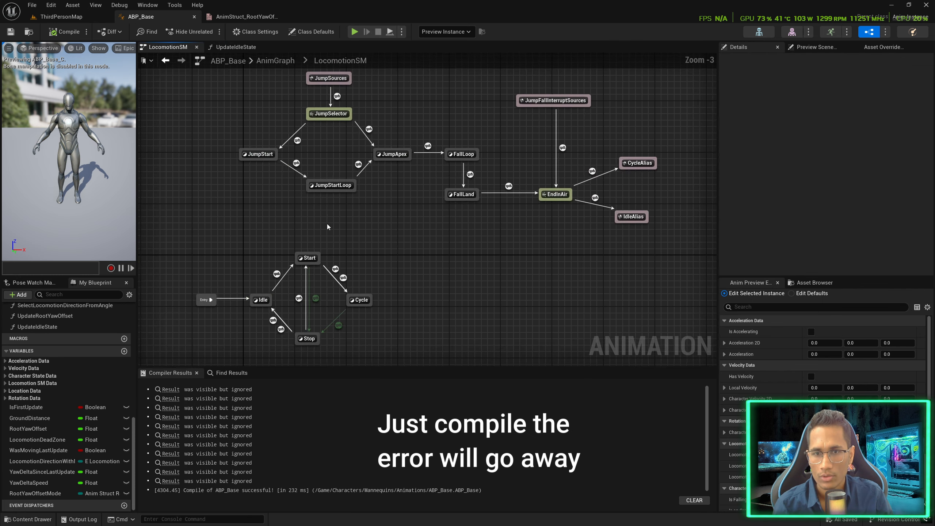
{"action": "double_click", "coordinate": [313, 259]}
{"action": "left_click", "coordinate": [423, 195]}
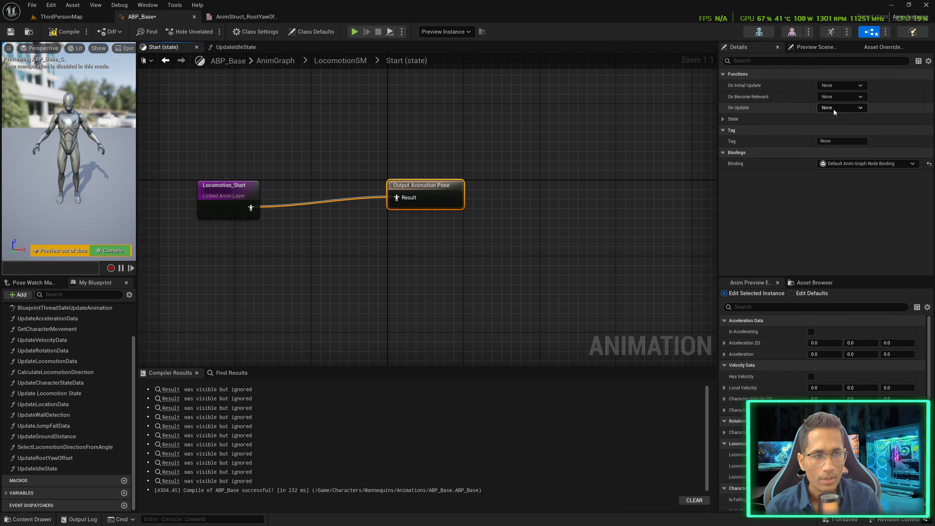
{"action": "left_click", "coordinate": [853, 110]}
{"action": "left_click", "coordinate": [852, 132]}
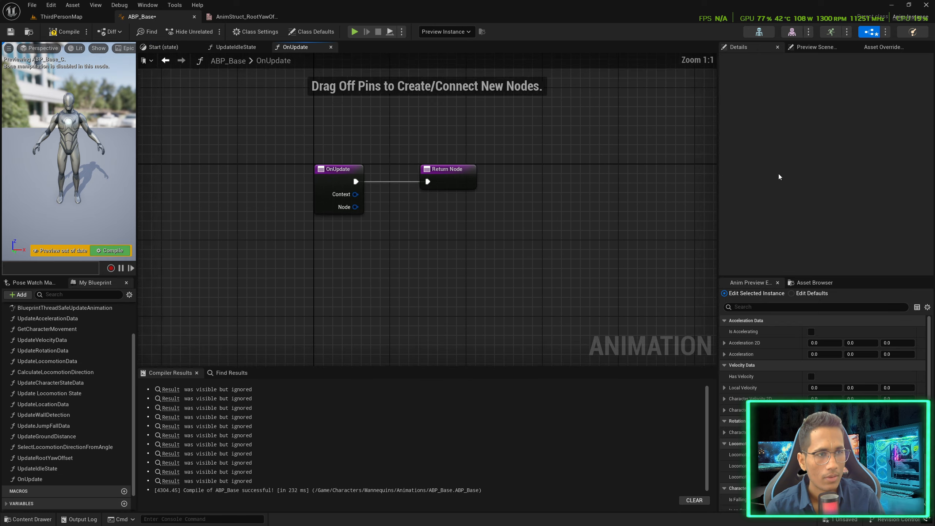
Rename the new OnUpdate function as UpdateStartState and space its Return Node away from the entry node
{"action": "left_click", "coordinate": [70, 477]}
{"action": "key", "text": "F2"}
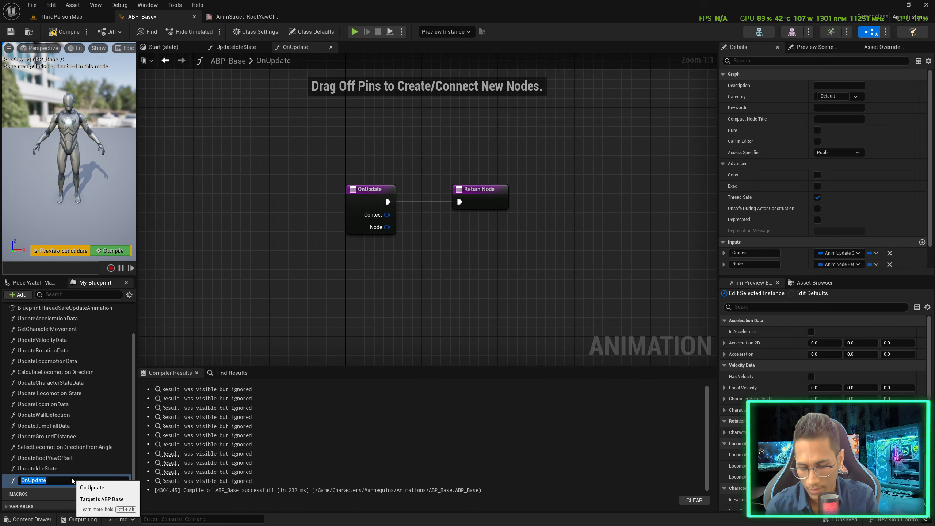
{"action": "type", "text": "UpdateStartS"}
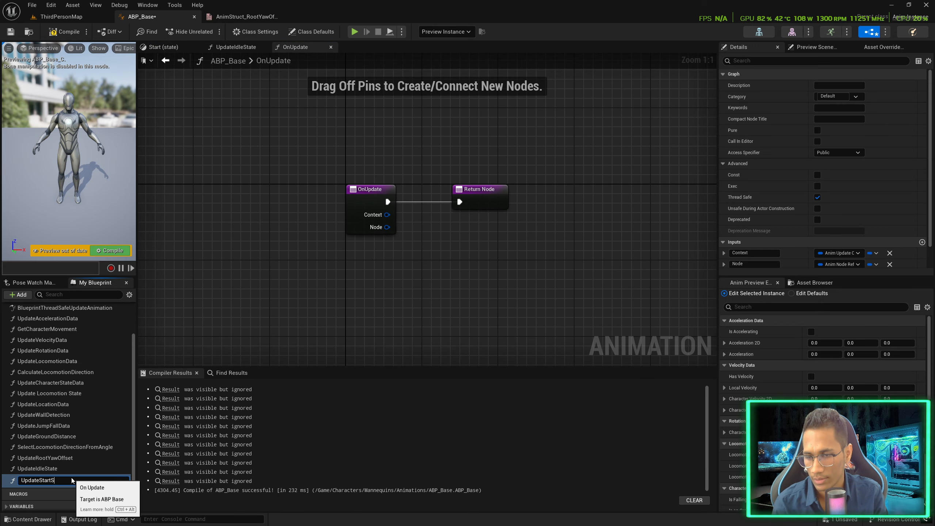
{"action": "type", "text": "tate"}
{"action": "key", "text": "Return"}
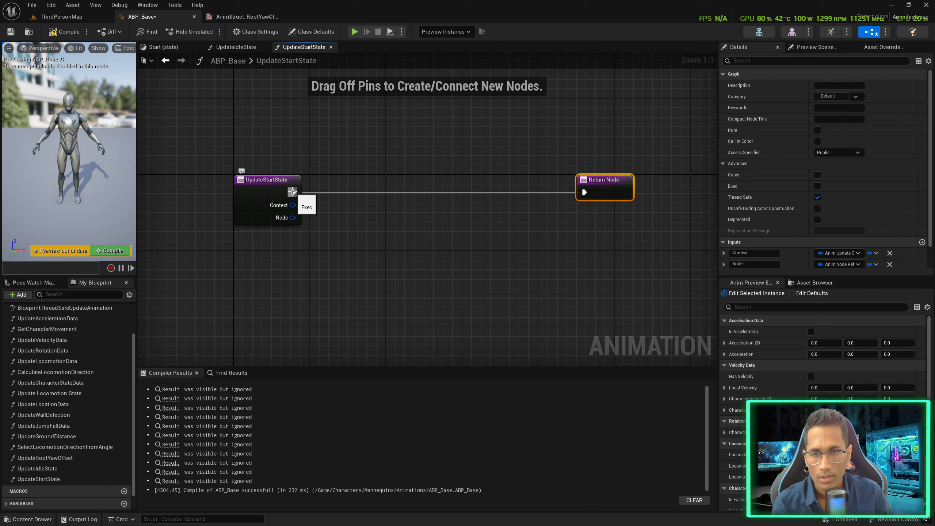
Insert a Branch before the Return Node and add a Convert to Animation State node fed by UpdateStartState's Node output
{"action": "left_click_drag", "start_coordinate": [294, 191], "coordinate": [451, 191]}
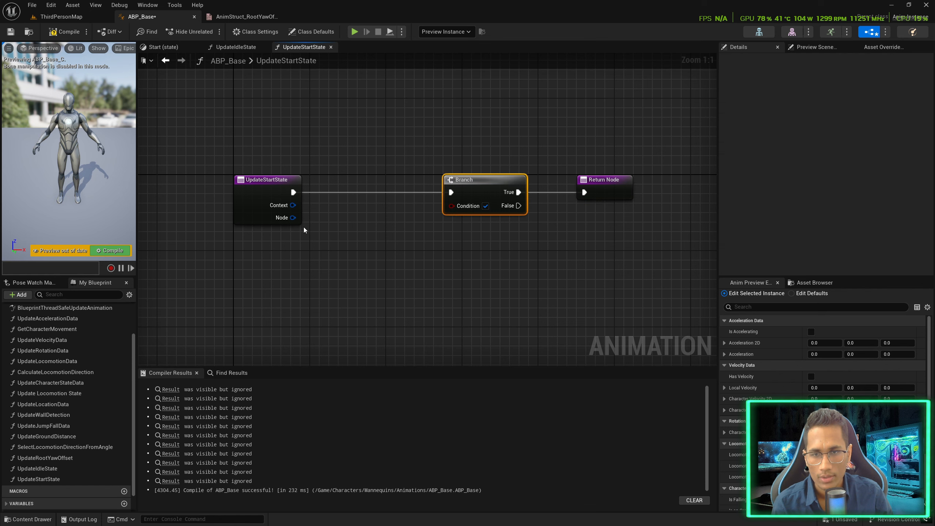
{"action": "left_click_drag", "start_coordinate": [293, 217], "coordinate": [314, 251]}
{"action": "type", "text": "conver"}
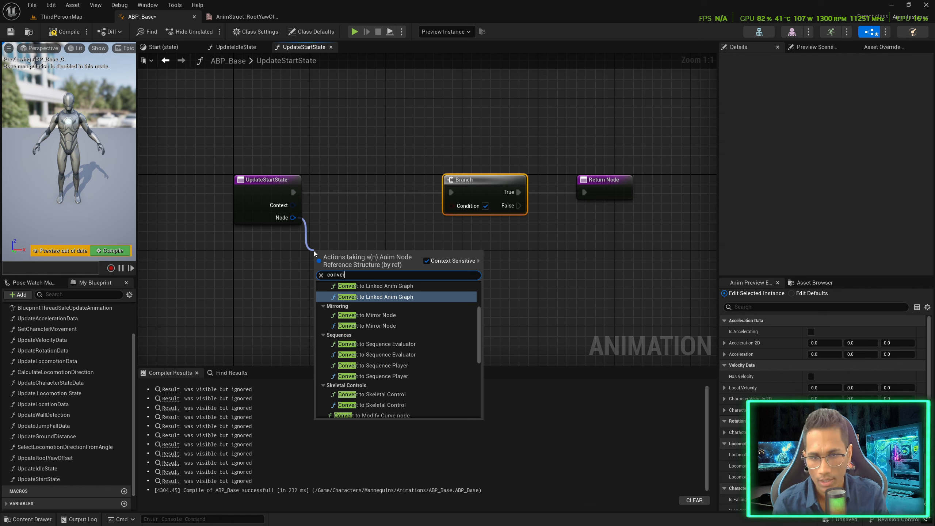
{"action": "type", "text": "t to animatio"}
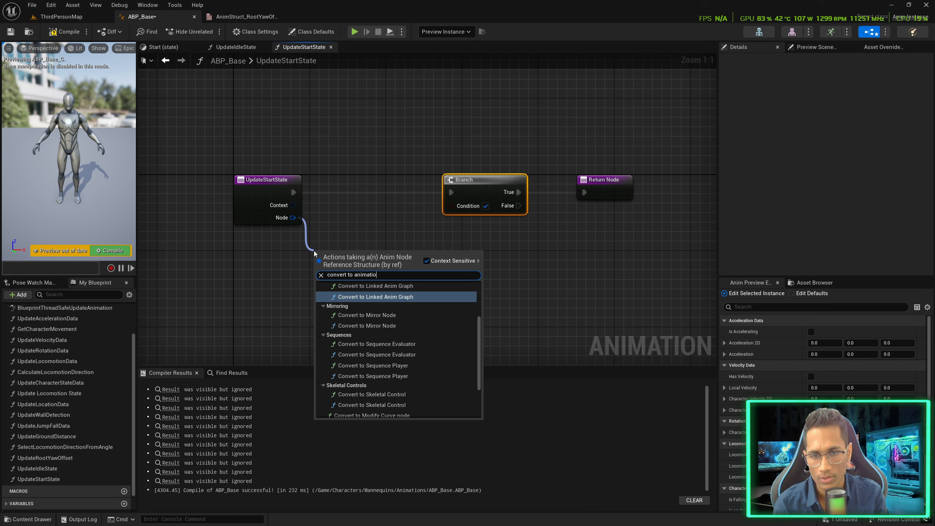
{"action": "type", "text": "n sta"}
{"action": "key", "text": "Return"}
Add an Is State Blending Out node fed by the converted Animation State and wire its result to the Branch condition
{"action": "left_click_drag", "start_coordinate": [393, 258], "coordinate": [429, 266]}
{"action": "type", "text": "is bl"}
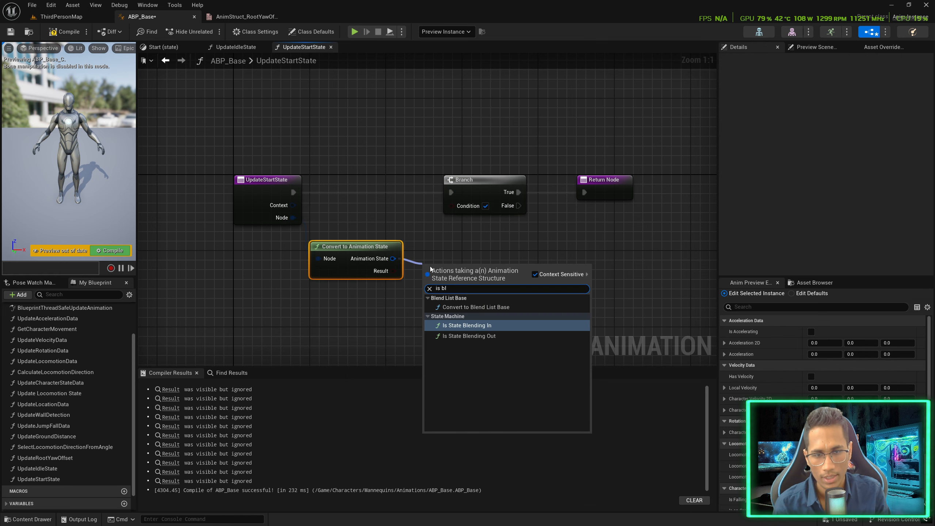
{"action": "key", "text": "Down"}
{"action": "key", "text": "Return"}
{"action": "right_click_drag", "start_coordinate": [290, 185], "coordinate": [238, 172]}
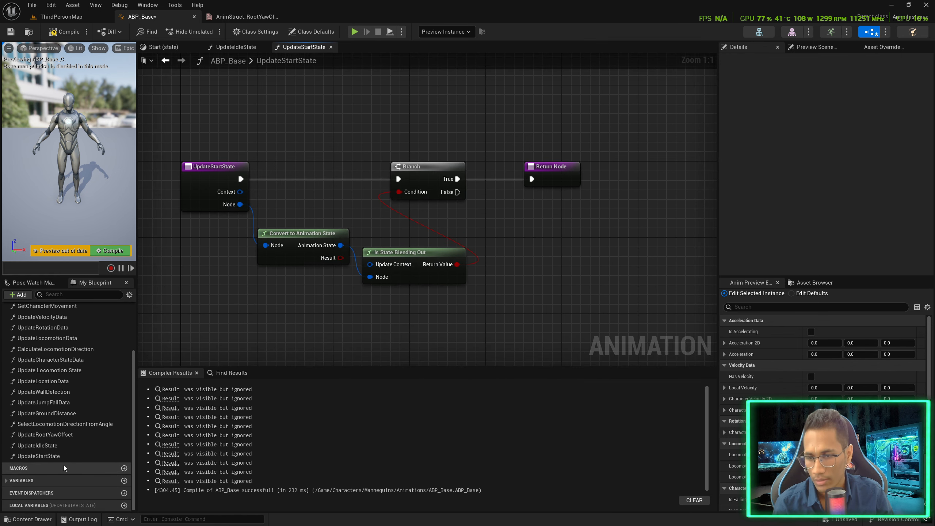
Add a Set RootYawOffsetMode node on the UpdateStartState Branch's False output with the value Hold, and save the blueprint
{"action": "left_click", "coordinate": [37, 480]}
{"action": "scroll", "coordinate": [47, 466], "scroll_direction": "down", "scroll_amount": 5}
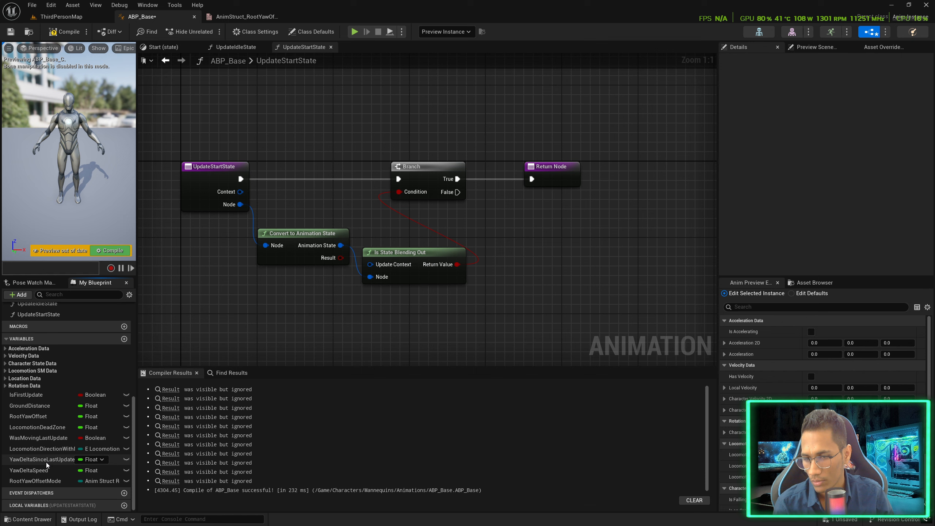
{"action": "left_click_drag", "start_coordinate": [41, 481], "coordinate": [510, 211], "text": "alt"}
{"action": "left_click_drag", "start_coordinate": [458, 191], "coordinate": [523, 220]}
{"action": "left_click", "coordinate": [558, 243]}
{"action": "left_click", "coordinate": [560, 254]}
{"action": "key", "text": "ctrl+s"}
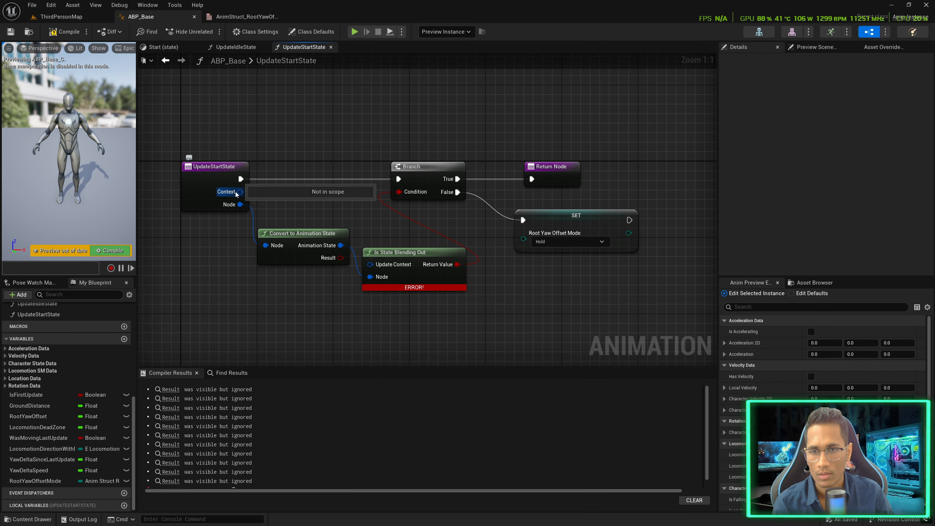
Feed Is State Blending Out's Update Context from UpdateStartState's Context output, tidy the nodes and recompile the blueprint
{"action": "left_click_drag", "start_coordinate": [239, 192], "coordinate": [370, 264]}
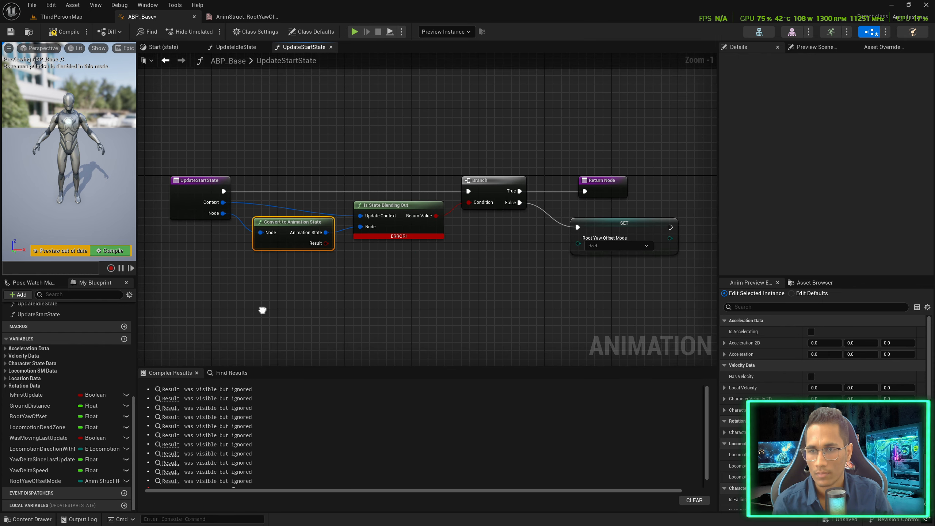
{"action": "left_click", "coordinate": [122, 247]}
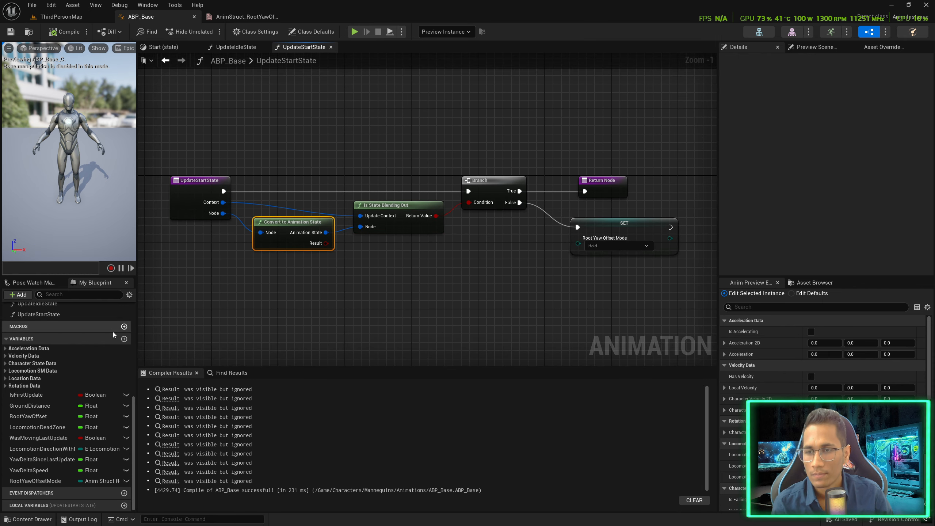
Open the UpdateRootYawOffset function and add a Sequence node after its entry node, aligned in a straight line
{"action": "scroll", "coordinate": [113, 332], "scroll_direction": "up", "scroll_amount": 2}
{"action": "scroll", "coordinate": [100, 337], "scroll_direction": "up", "scroll_amount": 3}
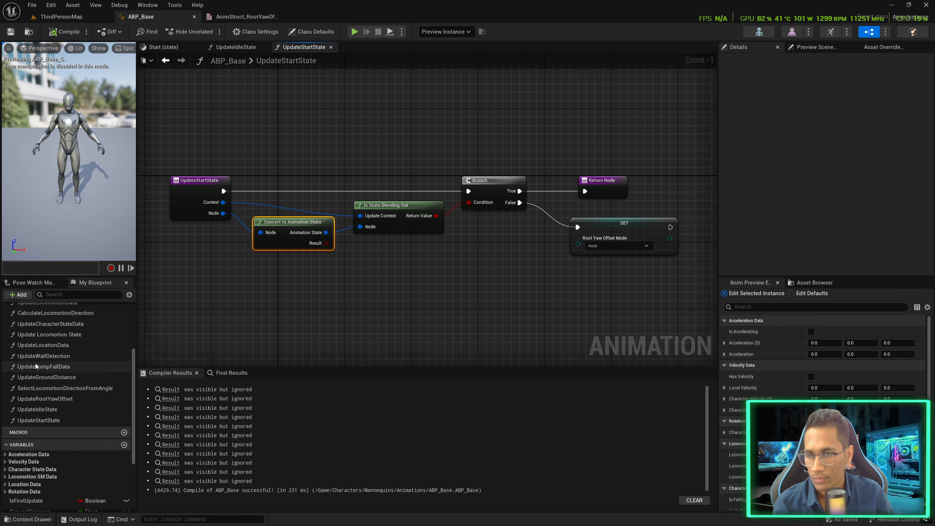
{"action": "scroll", "coordinate": [59, 368], "scroll_direction": "up", "scroll_amount": 3}
{"action": "scroll", "coordinate": [62, 370], "scroll_direction": "up", "scroll_amount": 2}
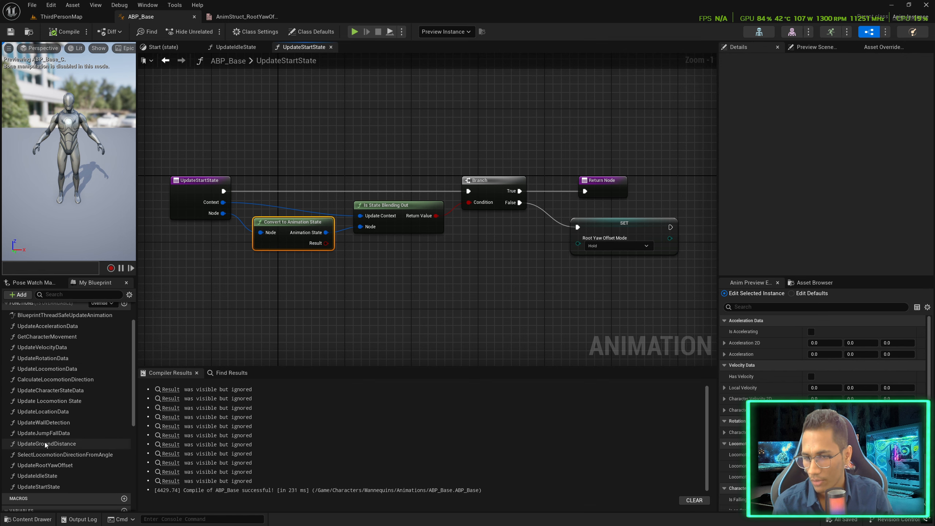
{"action": "double_click", "coordinate": [49, 466]}
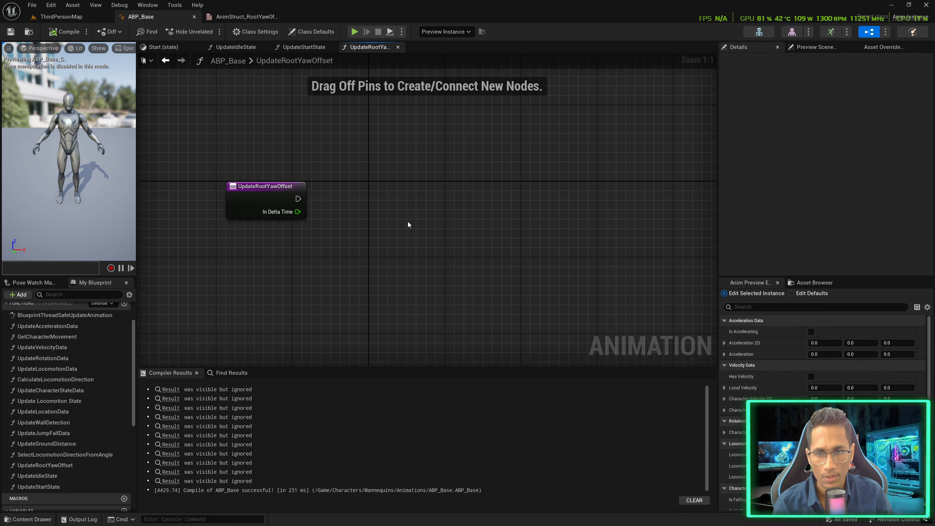
{"action": "right_click_drag", "start_coordinate": [408, 219], "coordinate": [392, 203]}
{"action": "left_click_drag", "start_coordinate": [283, 184], "coordinate": [352, 192]}
{"action": "key", "text": "s"}
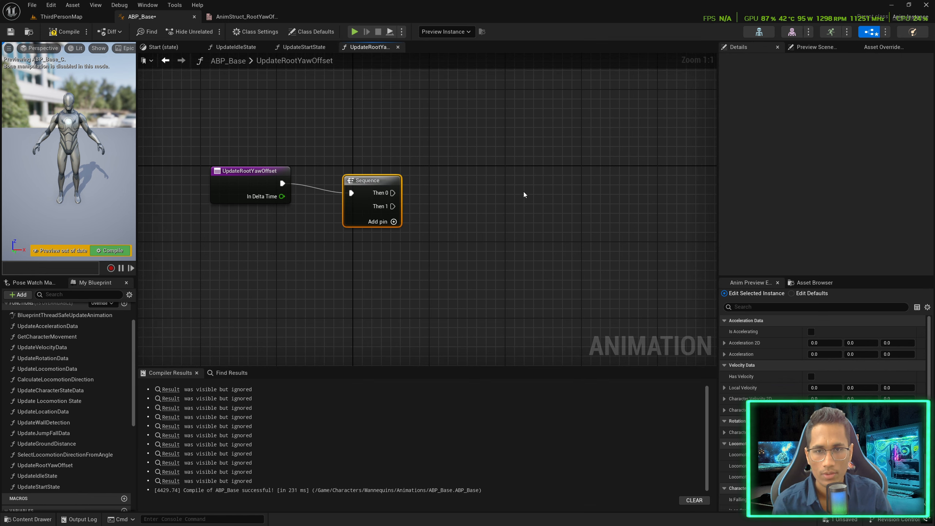
{"action": "key", "text": "ctrl+a"}
{"action": "key", "text": "q"}
Add a RootYawOffsetMode getter and compare it with an Equal (Enum) node set to Accumulate
{"action": "right_click_drag", "start_coordinate": [459, 217], "coordinate": [324, 250]}
{"action": "scroll", "coordinate": [125, 433], "scroll_direction": "down", "scroll_amount": 12}
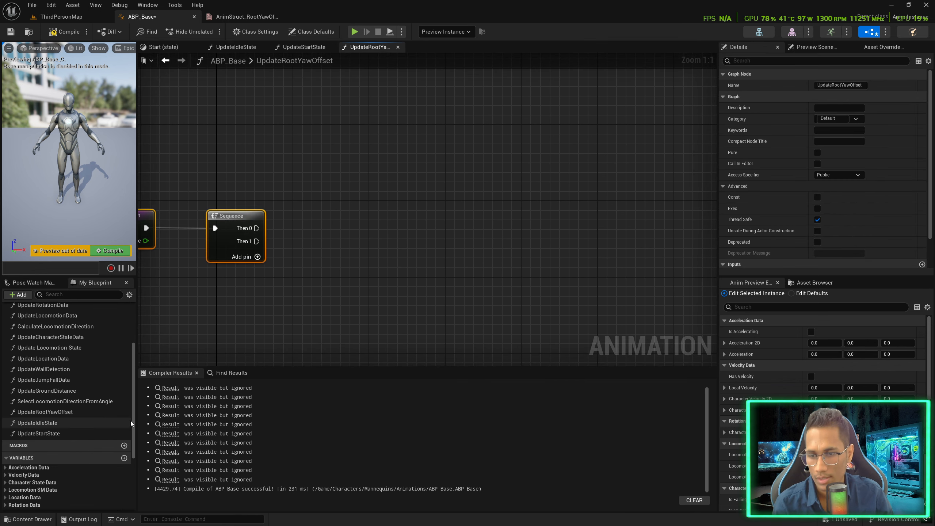
{"action": "left_click_drag", "start_coordinate": [37, 481], "coordinate": [405, 127], "text": "ctrl"}
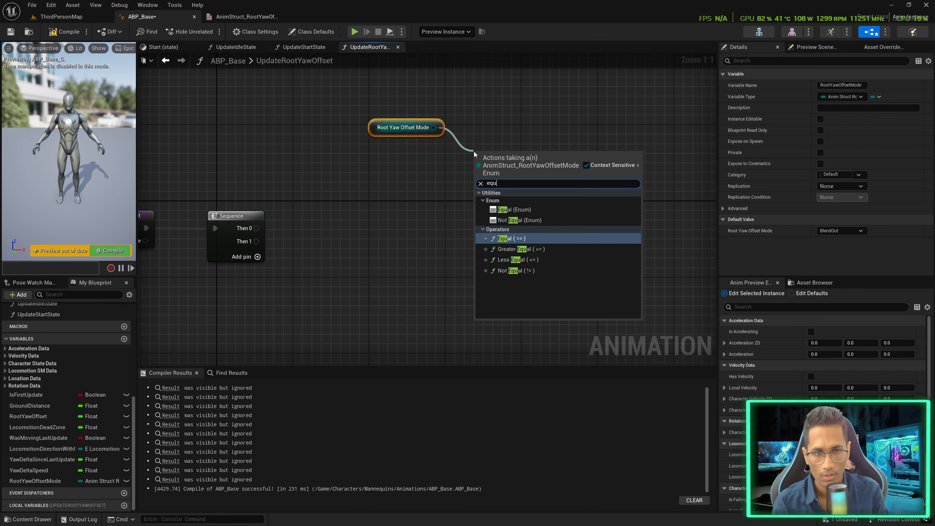
{"action": "key", "text": "Up"}
{"action": "key", "text": "Up"}
{"action": "key", "text": "Return"}
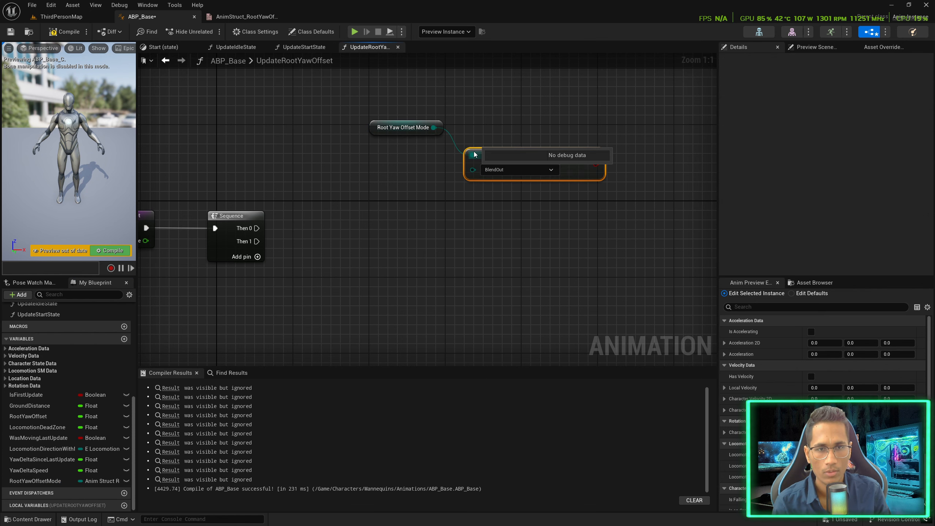
{"action": "left_click", "coordinate": [511, 186]}
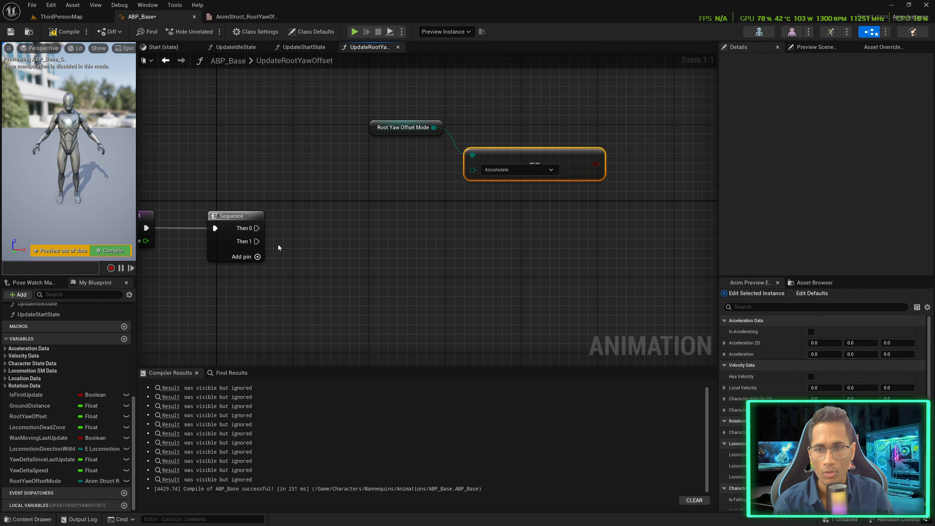
Add a Branch on the Sequence's Then 0 output and wire the Accumulate comparison to its Condition
{"action": "left_click_drag", "start_coordinate": [255, 228], "coordinate": [597, 120]}
{"action": "key", "text": "b"}
{"action": "left_click_drag", "start_coordinate": [596, 164], "coordinate": [588, 130]}
{"action": "left_click_drag", "start_coordinate": [587, 137], "coordinate": [595, 162]}
{"action": "left_click_drag", "start_coordinate": [595, 165], "coordinate": [595, 165]}
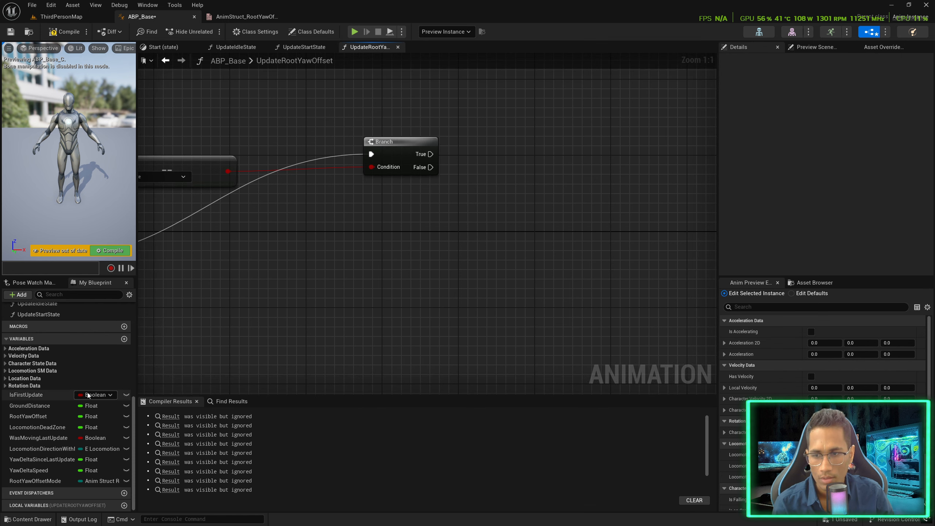
Create a new function named SetRootYawOffset in ABP_Base
{"action": "scroll", "coordinate": [63, 413], "scroll_direction": "up", "scroll_amount": 5}
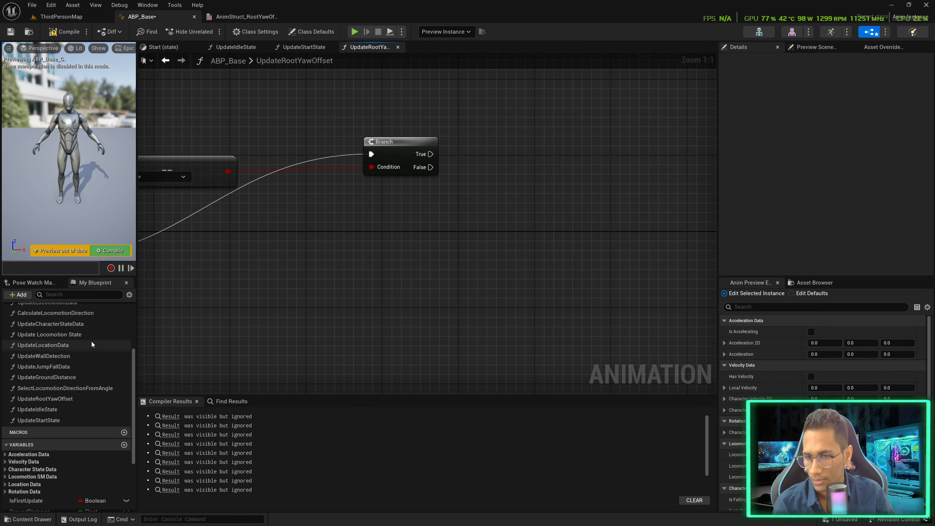
{"action": "scroll", "coordinate": [120, 317], "scroll_direction": "up", "scroll_amount": 3}
{"action": "left_click", "coordinate": [124, 303]}
{"action": "key", "text": "BackSpace"}
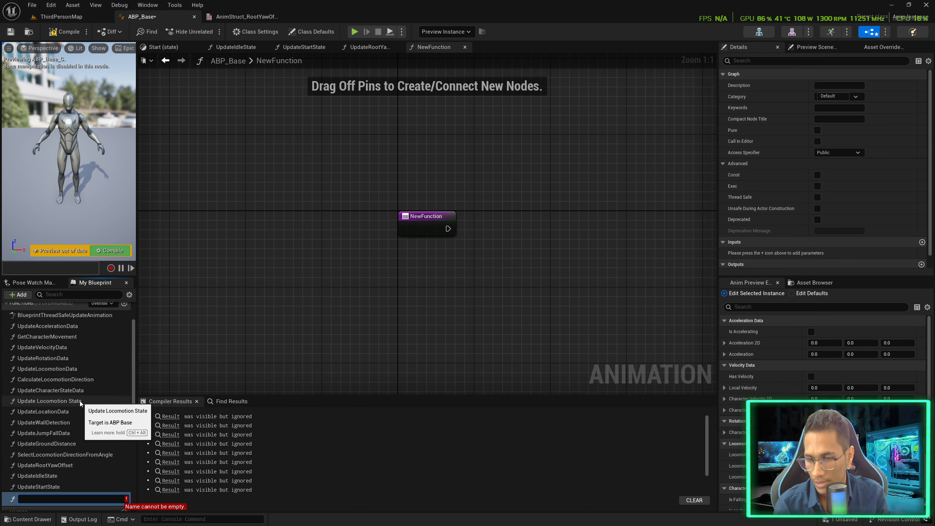
{"action": "type", "text": "SetRoo"}
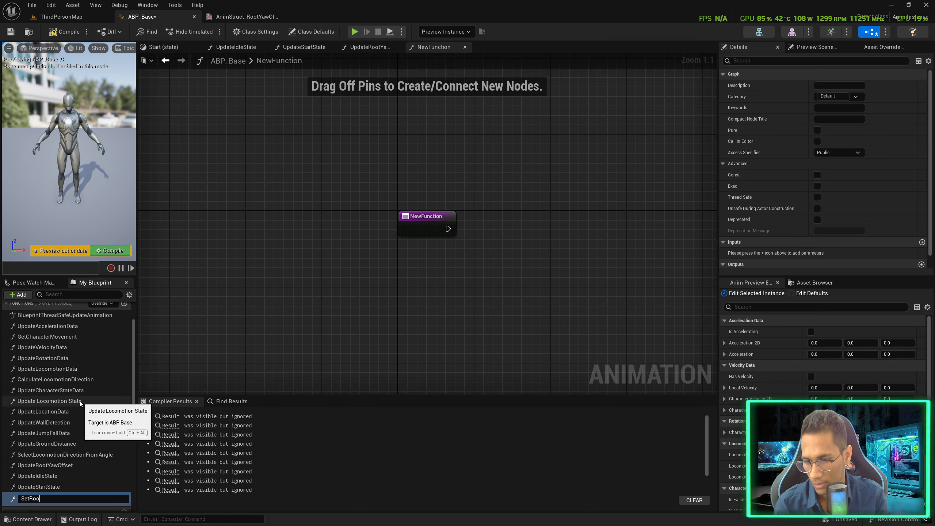
{"action": "type", "text": "tYawOffset"}
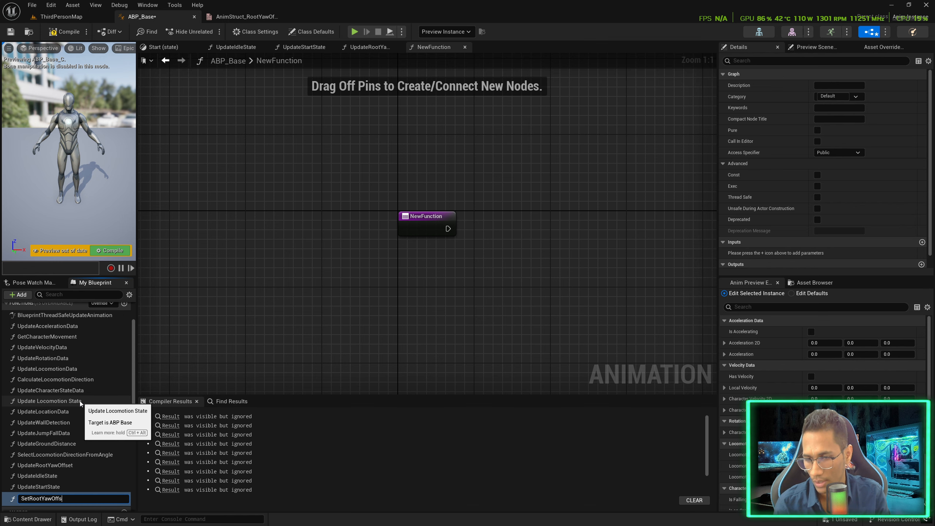
{"action": "key", "text": "Return"}
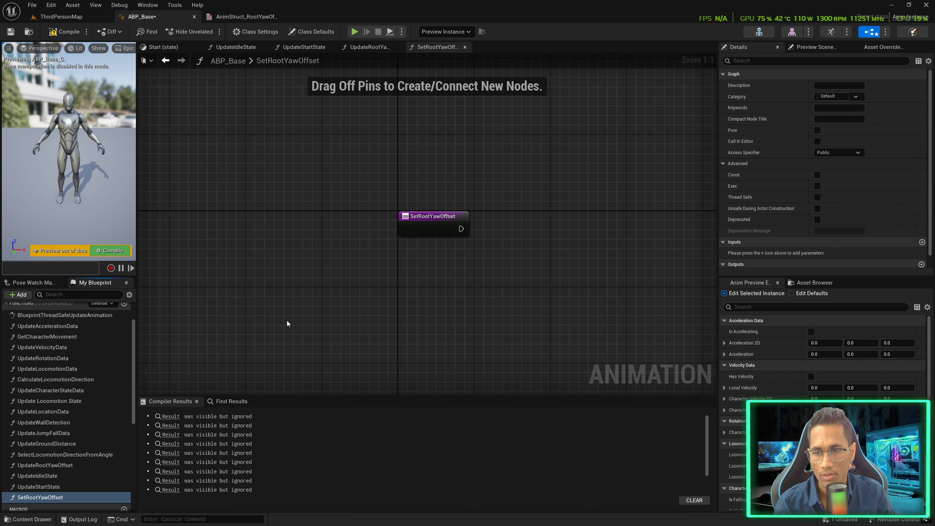
Place a SetRootYawOffset call beside the Branch in UpdateRootYawOffset and make the called function Thread Safe
{"action": "left_click", "coordinate": [377, 51]}
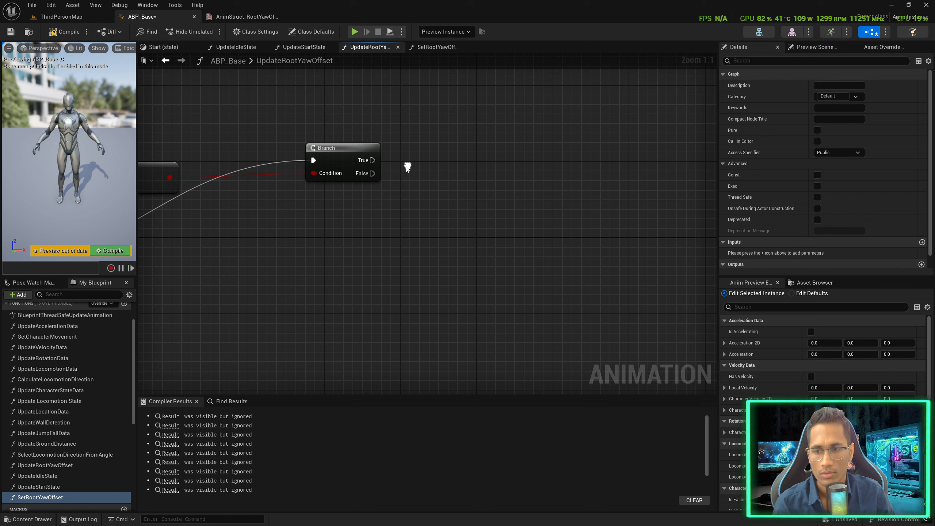
{"action": "left_click_drag", "start_coordinate": [66, 497], "coordinate": [422, 145]}
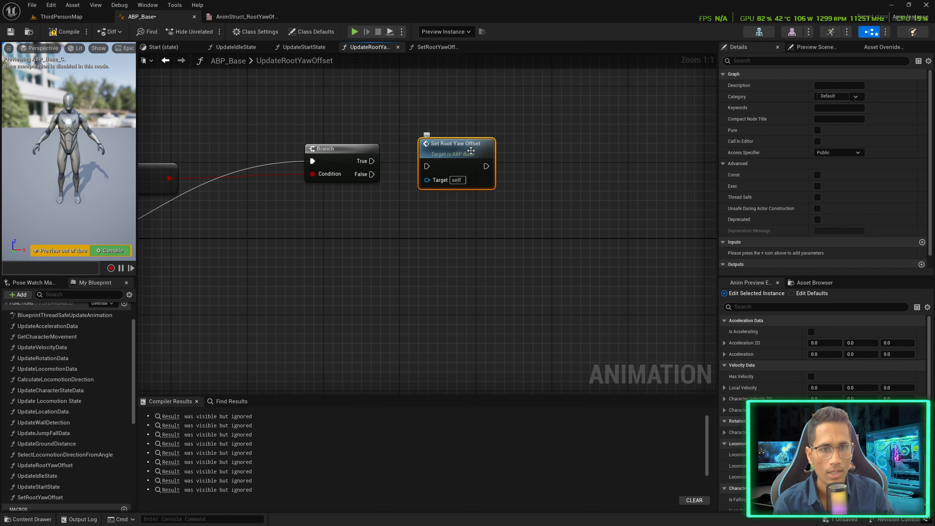
{"action": "left_click", "coordinate": [817, 198]}
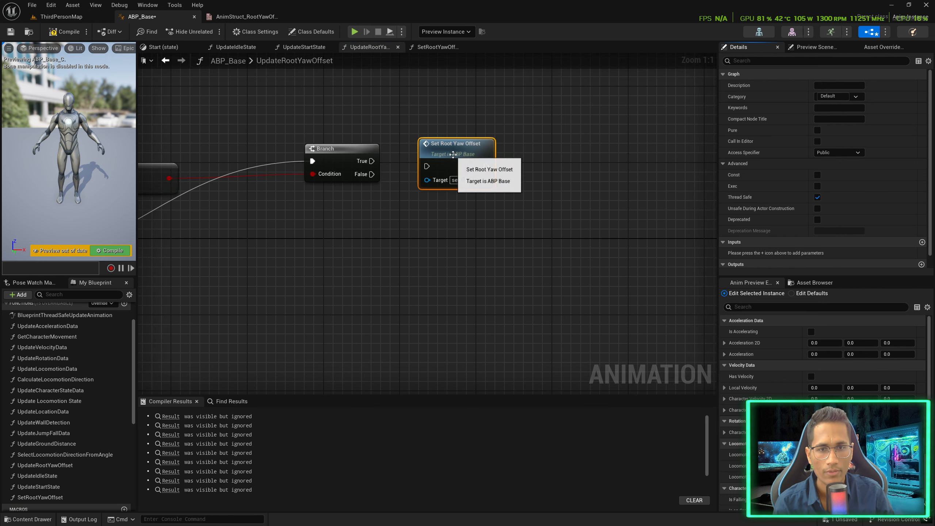
{"action": "left_click_drag", "start_coordinate": [460, 146], "coordinate": [489, 150]}
Add a Float input named InRootYawOffset to SetRootYawOffset and run its call from the Branch's True output
{"action": "scroll", "coordinate": [903, 236], "scroll_direction": "down", "scroll_amount": 1}
{"action": "left_click", "coordinate": [922, 228]}
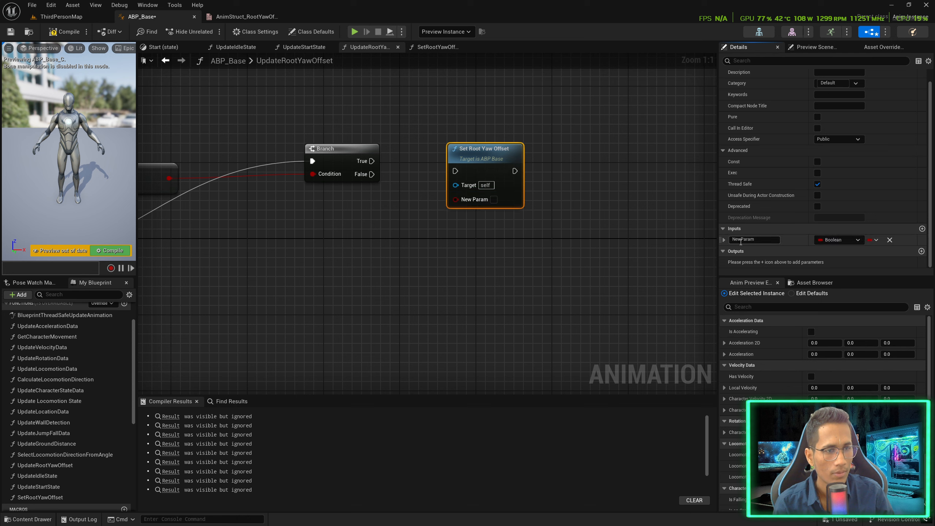
{"action": "key", "text": "BackSpace"}
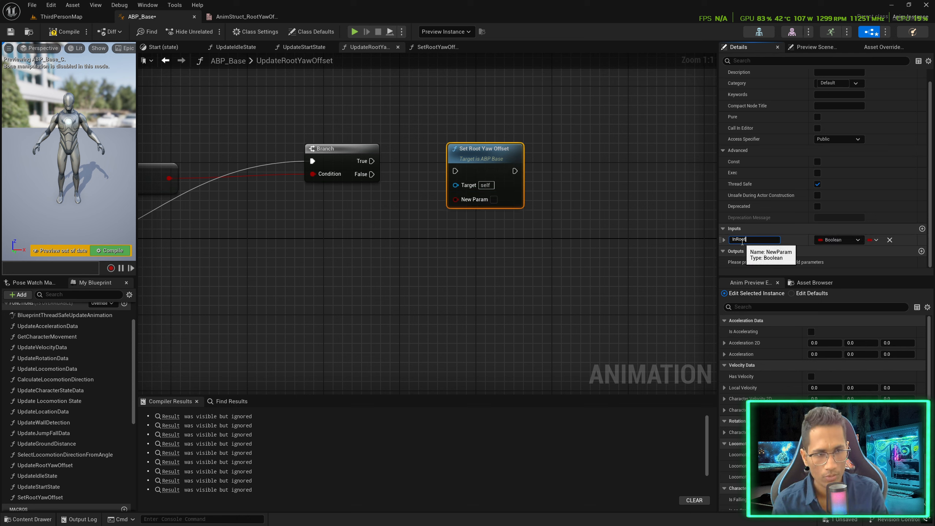
{"action": "type", "text": "InRootYawOffset"}
{"action": "key", "text": "Return"}
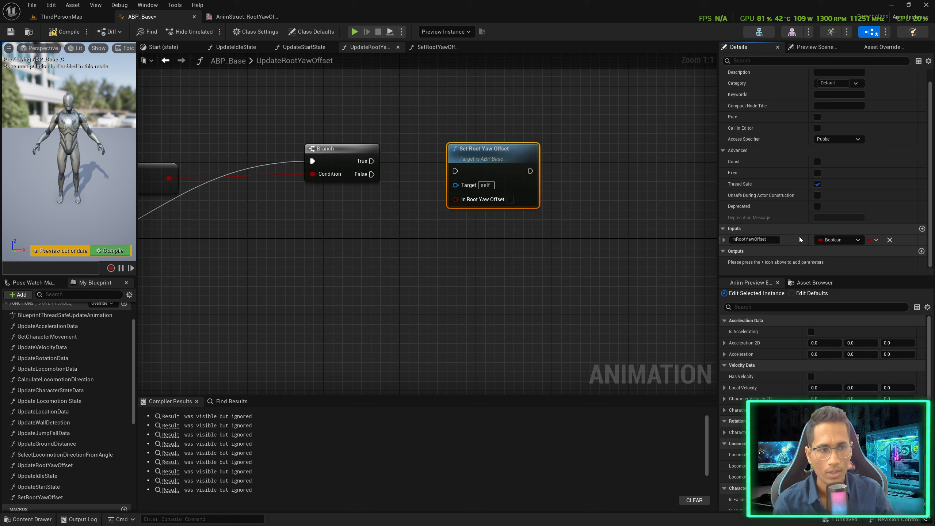
{"action": "left_click", "coordinate": [839, 239]}
{"action": "left_click", "coordinate": [841, 295]}
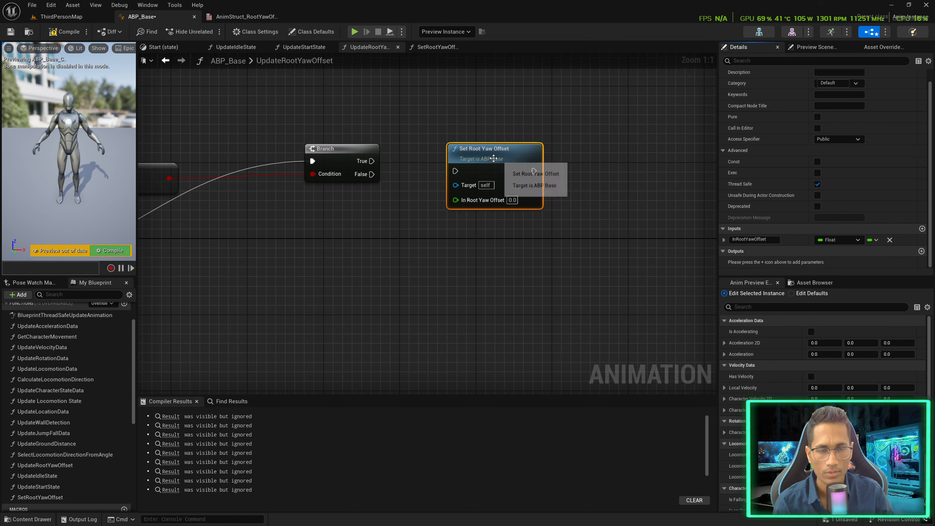
{"action": "left_click_drag", "start_coordinate": [492, 157], "coordinate": [548, 154]}
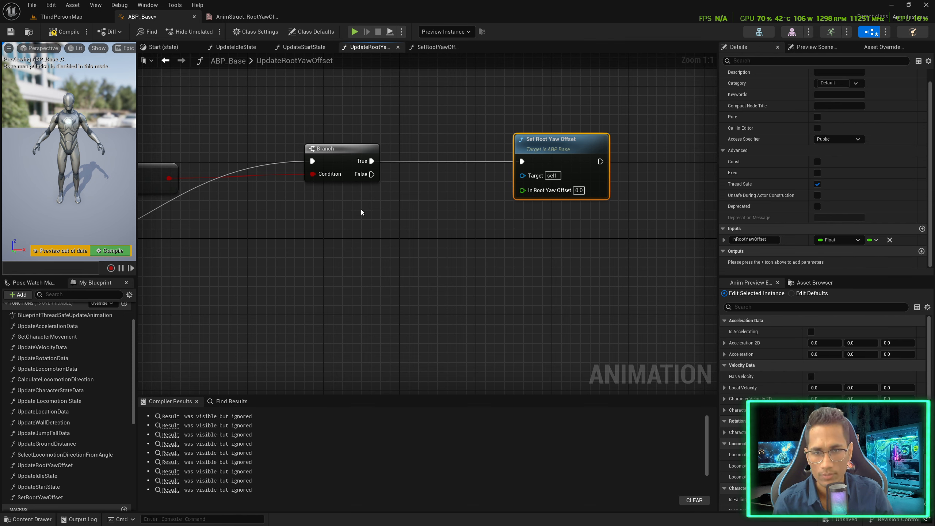
Subtract YawDeltaSinceLastUpdate from RootYawOffset and feed the result into the Set Root Yaw Offset call's In Root Yaw Offset input
{"action": "scroll", "coordinate": [66, 387], "scroll_direction": "down", "scroll_amount": 5}
{"action": "left_click_drag", "start_coordinate": [28, 416], "coordinate": [262, 323]}
{"action": "left_click_drag", "start_coordinate": [365, 213], "coordinate": [366, 213], "text": "ctrl"}
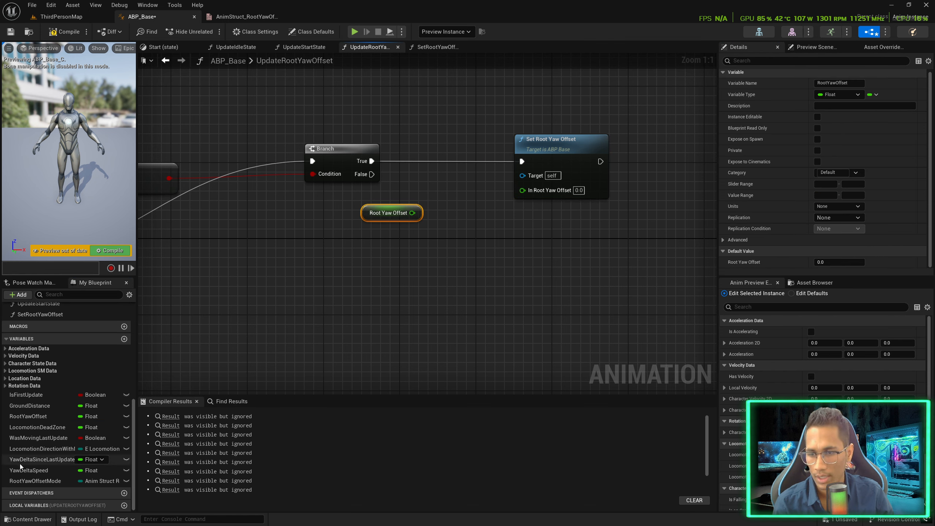
{"action": "left_click_drag", "start_coordinate": [20, 459], "coordinate": [359, 236]}
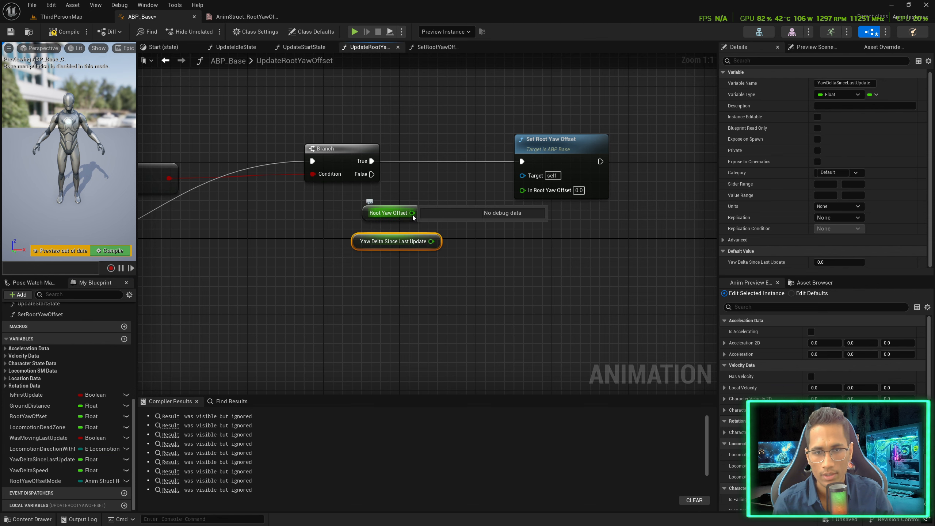
{"action": "left_click_drag", "start_coordinate": [412, 215], "coordinate": [474, 220]}
{"action": "type", "text": "+"}
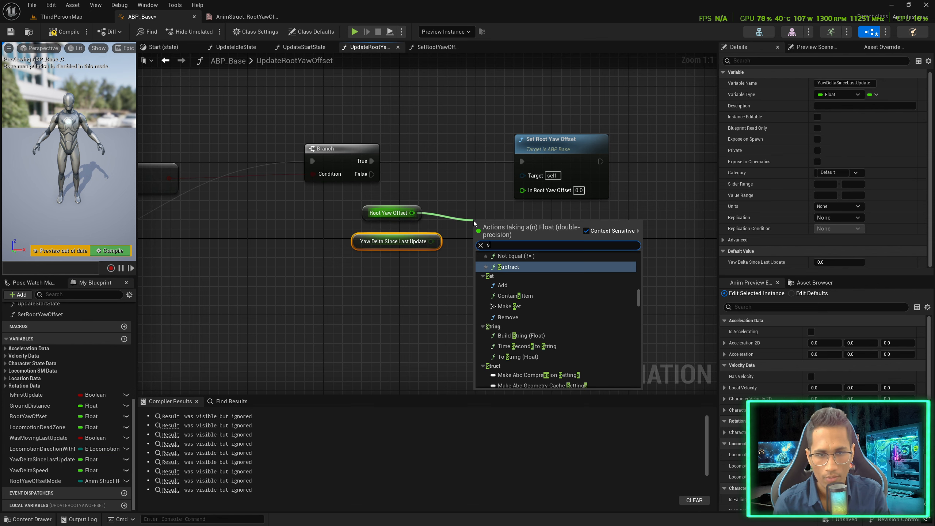
{"action": "key", "text": "Return"}
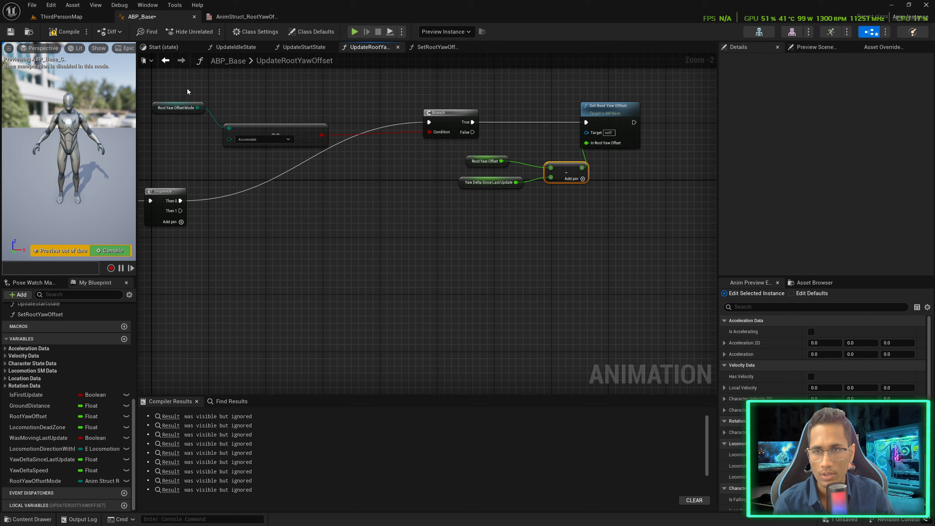
Duplicate the Root Yaw Offset Mode comparison below the first one and set the copy to BlendOut
{"action": "left_click_drag", "start_coordinate": [180, 88], "coordinate": [436, 183]}
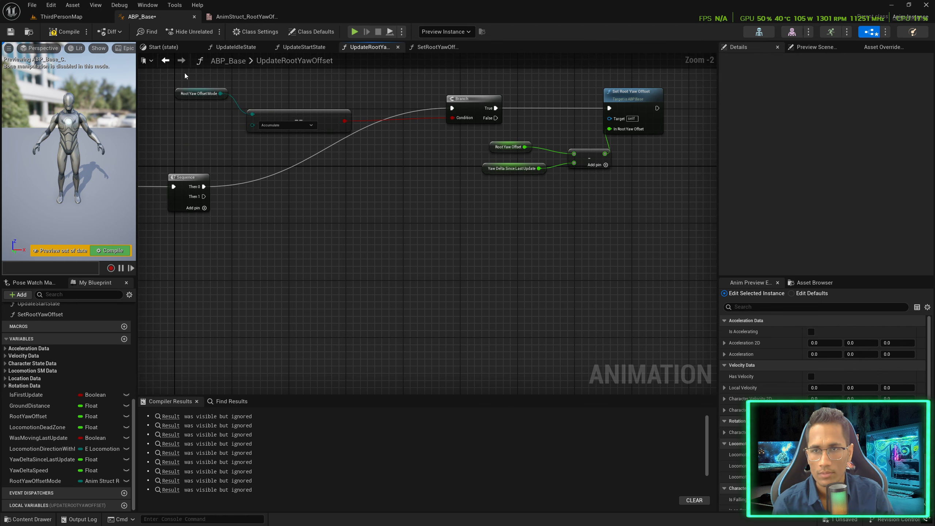
{"action": "left_click_drag", "start_coordinate": [184, 75], "coordinate": [294, 138]}
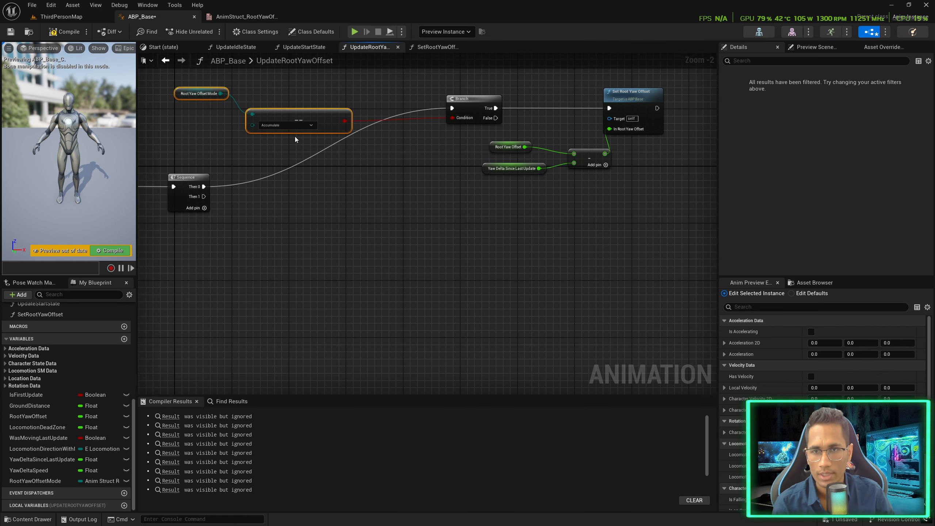
{"action": "key", "text": "ctrl+d"}
{"action": "left_click_drag", "start_coordinate": [407, 187], "coordinate": [334, 246]}
{"action": "scroll", "coordinate": [333, 244], "scroll_direction": "up", "scroll_amount": 2}
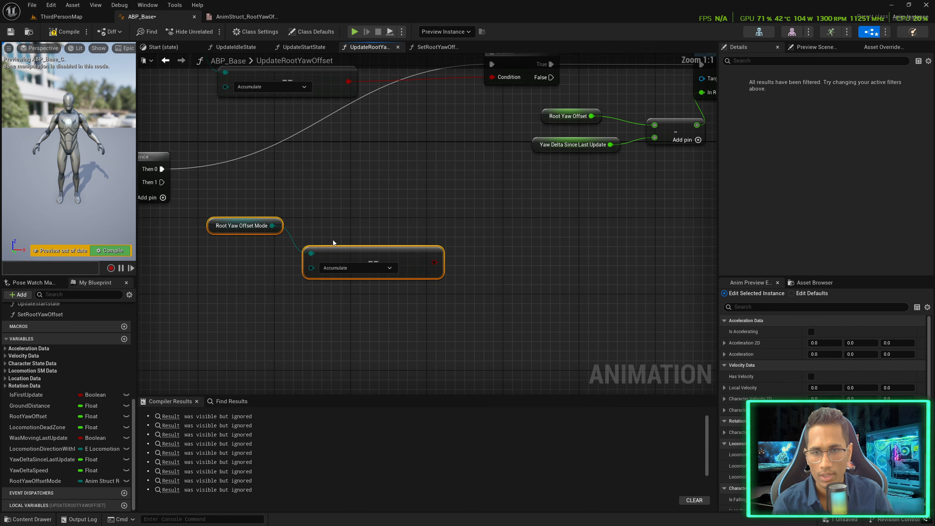
{"action": "left_click", "coordinate": [353, 270]}
{"action": "left_click", "coordinate": [331, 275]}
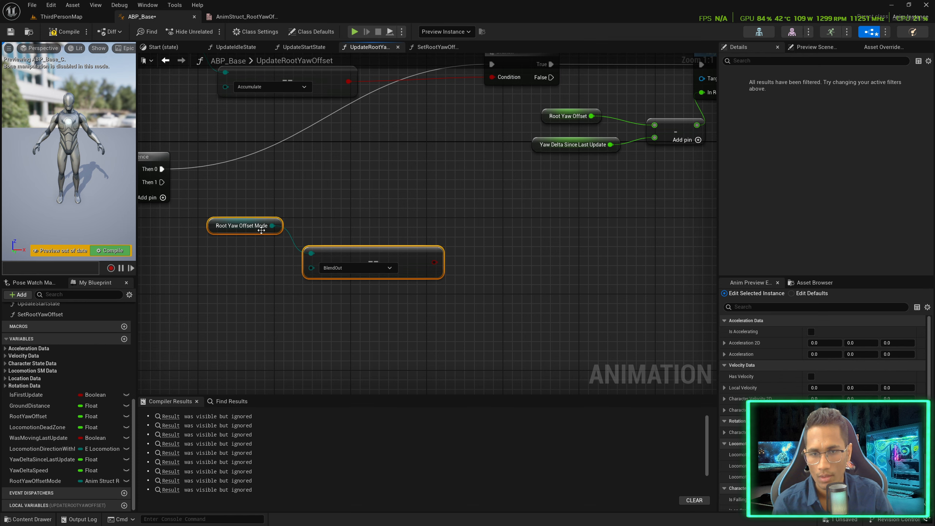
Add a Branch on the Sequence's Then 1 output conditioned on the BlendOut comparison, with a Float Spring Interp node on its True output
{"action": "left_click_drag", "start_coordinate": [168, 184], "coordinate": [482, 264]}
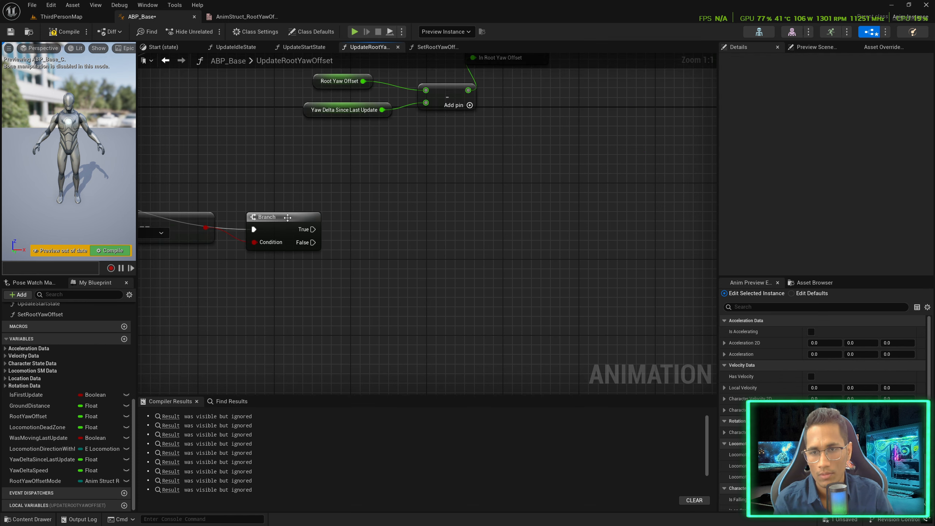
{"action": "left_click_drag", "start_coordinate": [283, 216], "coordinate": [404, 181]}
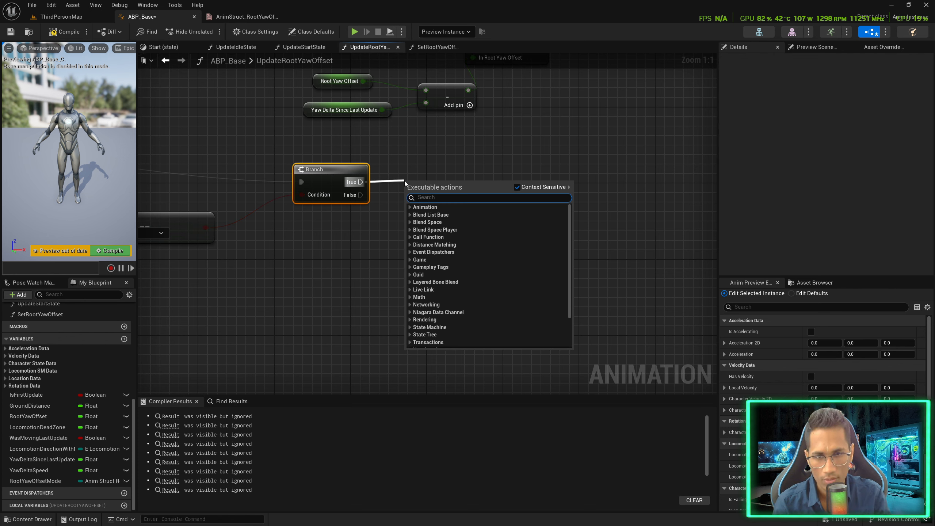
{"action": "type", "text": "spring interp"}
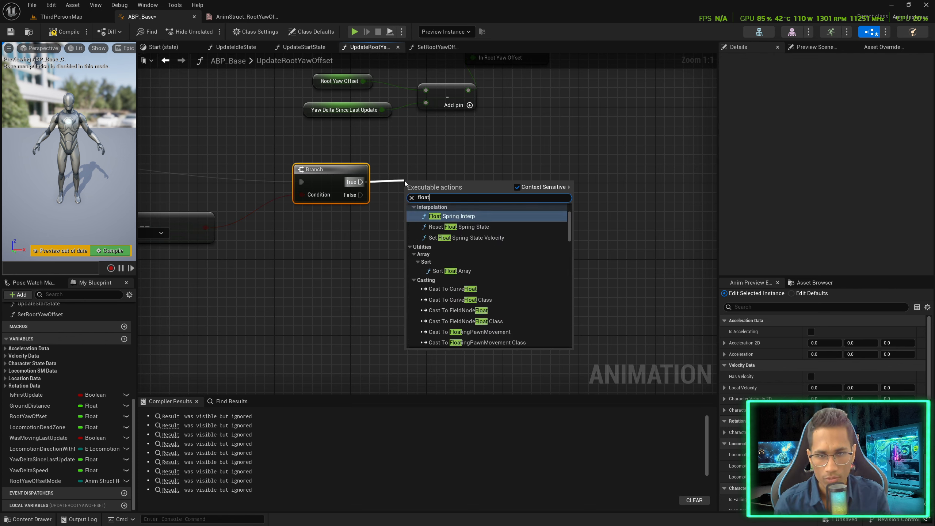
{"action": "key", "text": "Return"}
{"action": "left_click_drag", "start_coordinate": [405, 180], "coordinate": [471, 170]}
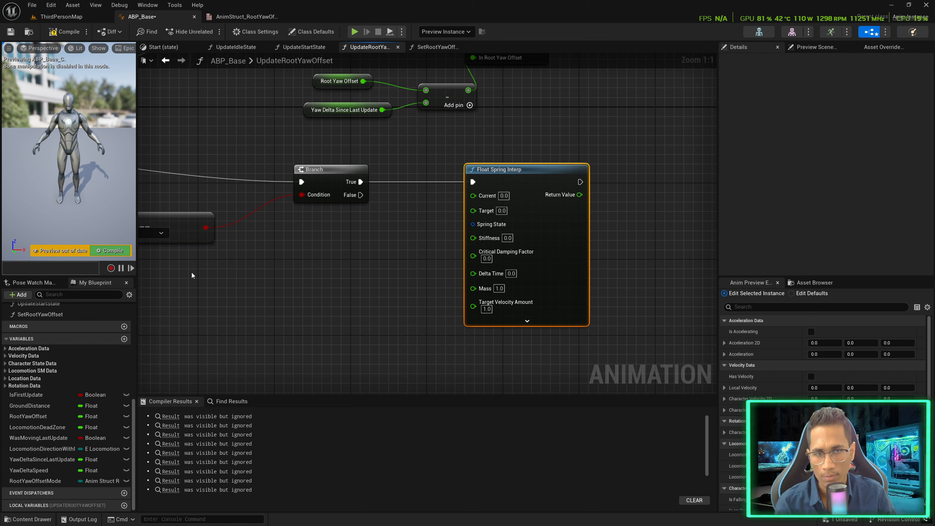
Create a variable named SprintState and set its type to the Float Spring State structure
{"action": "left_click", "coordinate": [124, 338]}
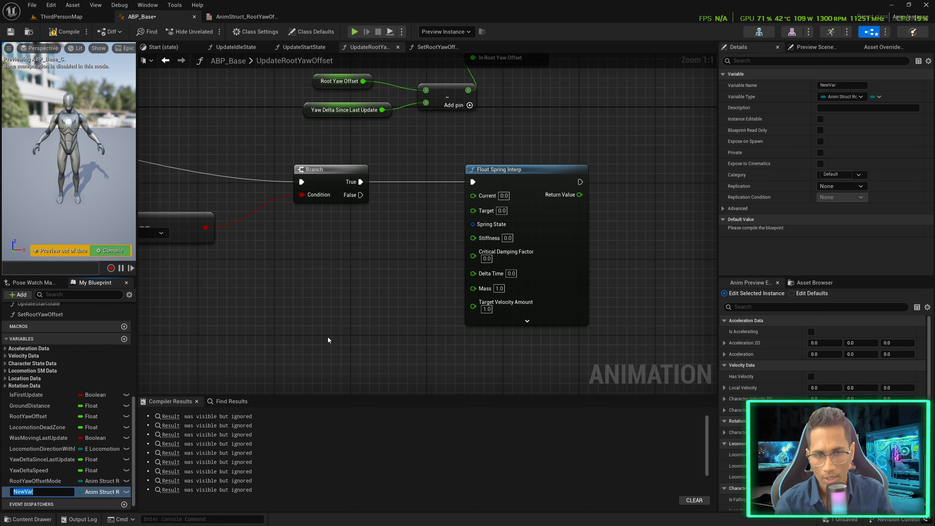
{"action": "type", "text": "SprintState"}
{"action": "key", "text": "Return"}
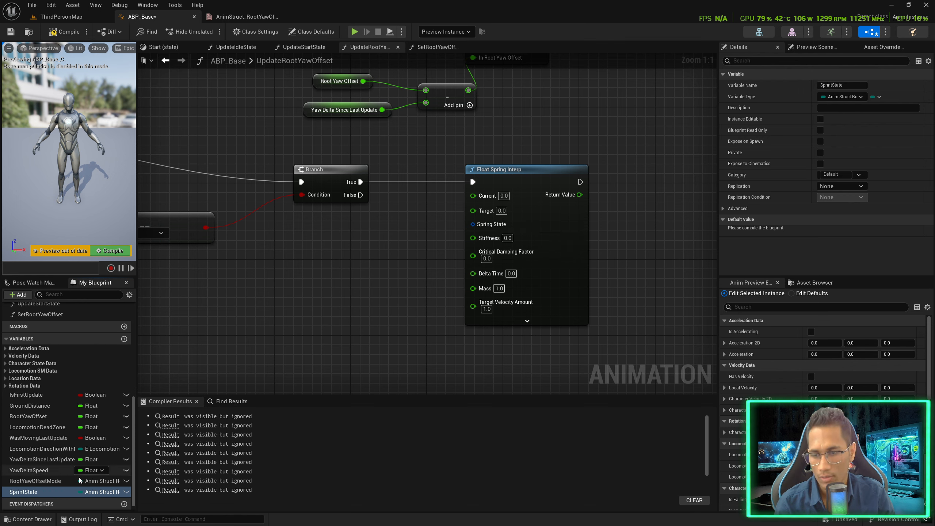
{"action": "left_click", "coordinate": [99, 494]}
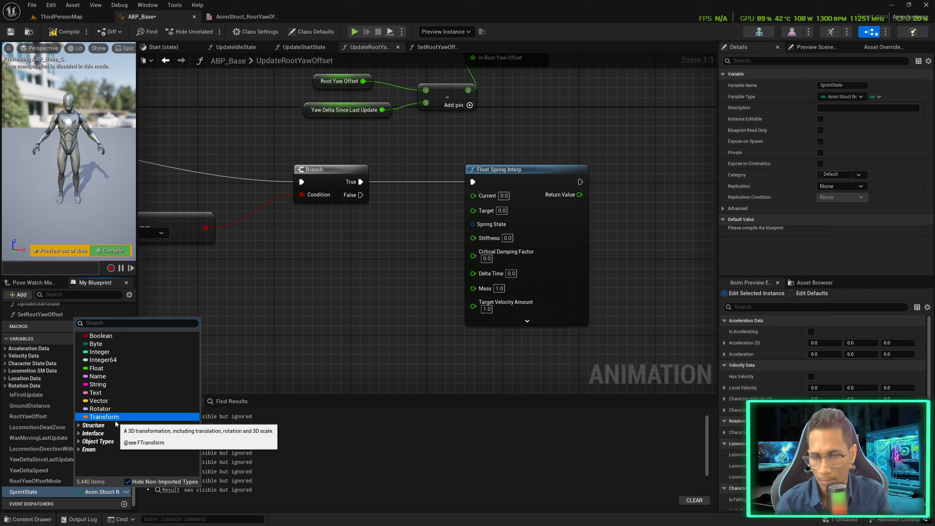
{"action": "type", "text": "sp"}
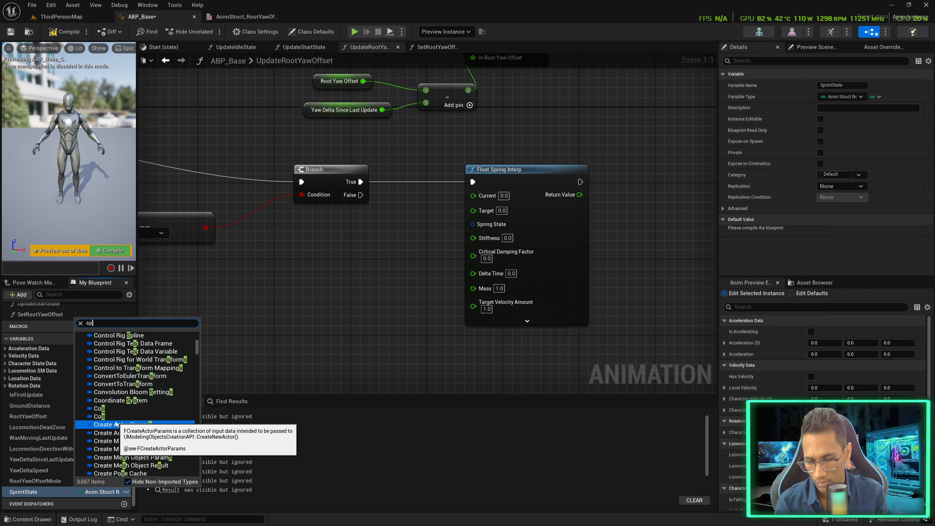
{"action": "type", "text": "rint"}
{"action": "key", "text": "BackSpace"}
{"action": "type", "text": "g "}
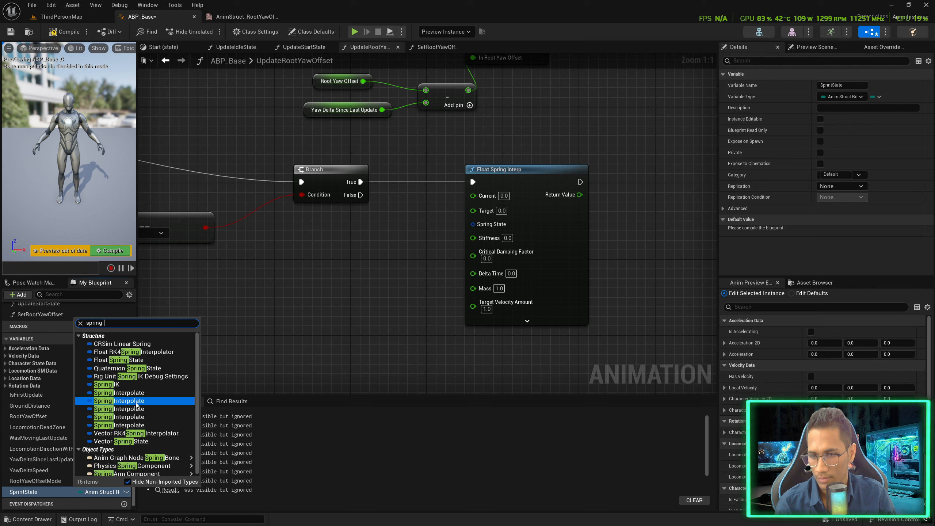
{"action": "type", "text": "state"}
{"action": "left_click", "coordinate": [118, 344]}
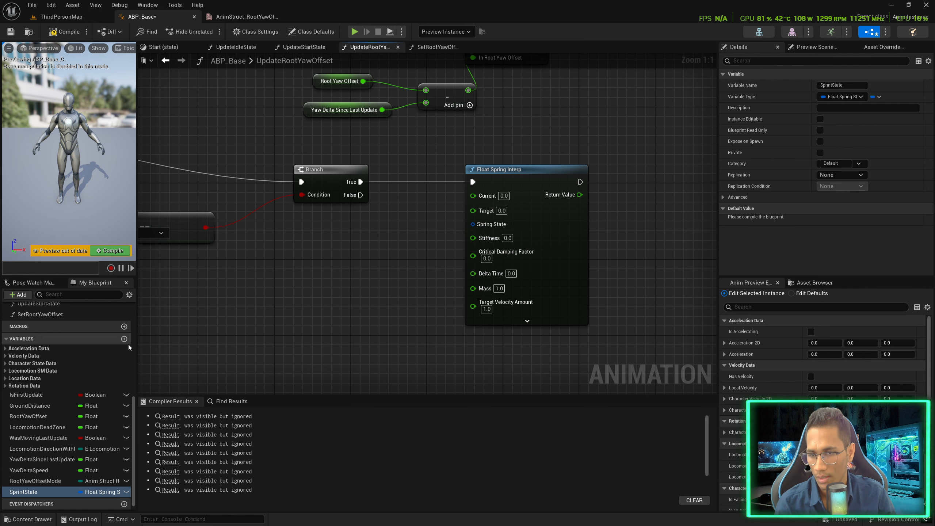
Feed SprintState, RootYawOffset and InDeltaTime into the Float Spring Interp node's Spring State, Current and Delta Time inputs respectively
{"action": "left_click_drag", "start_coordinate": [57, 492], "coordinate": [485, 225], "text": "ctrl"}
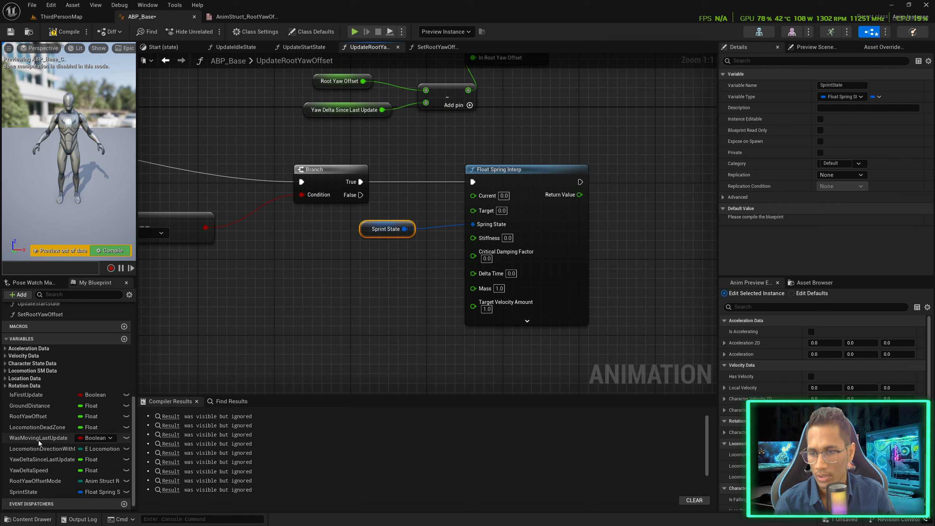
{"action": "left_click_drag", "start_coordinate": [29, 415], "coordinate": [481, 199], "text": "ctrl"}
{"action": "right_click", "coordinate": [319, 279]}
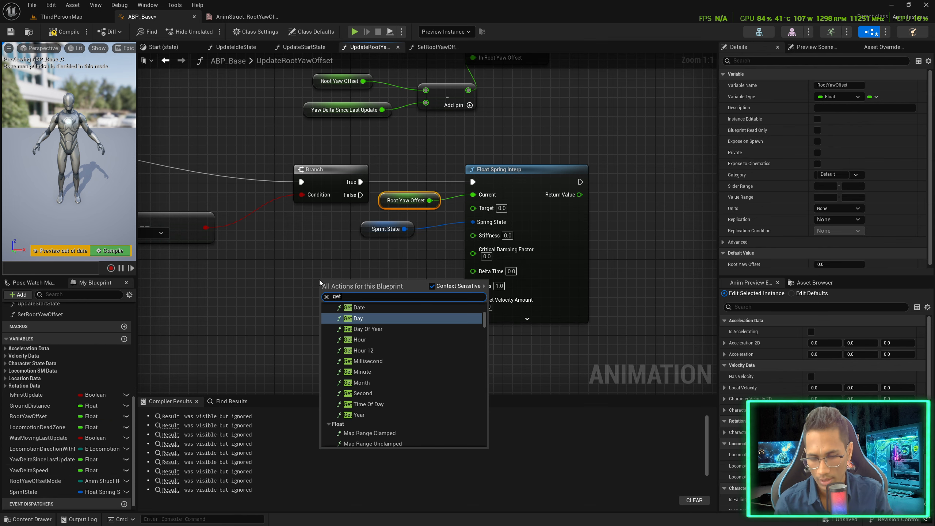
{"action": "type", "text": "get in delt"}
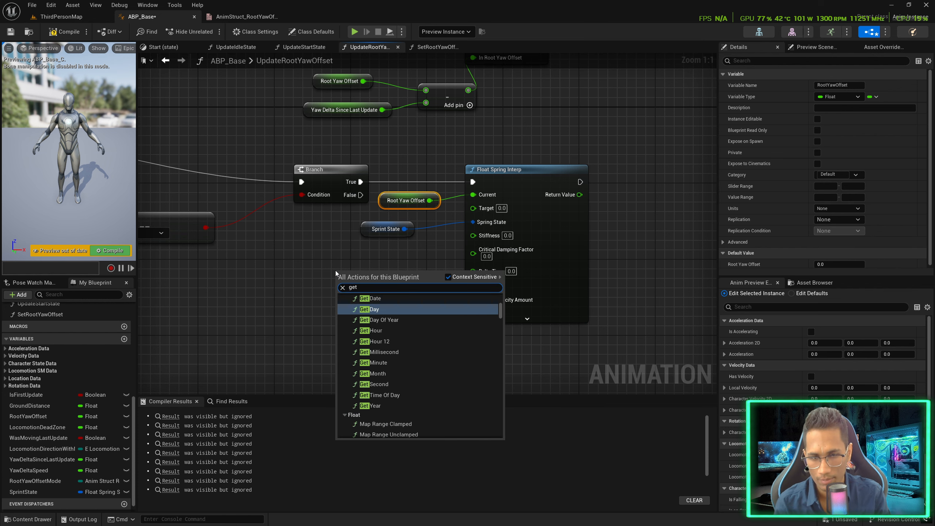
{"action": "type", "text": "a"}
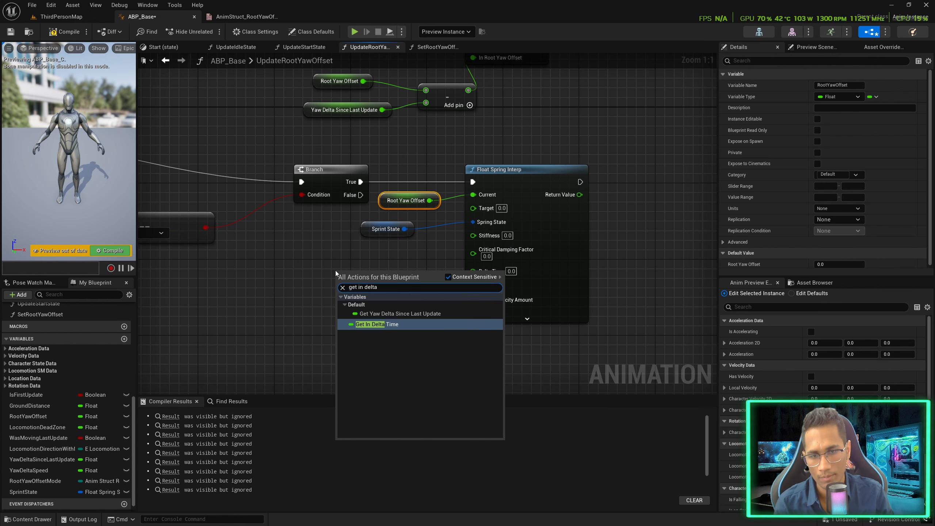
{"action": "key", "text": "Return"}
{"action": "left_click_drag", "start_coordinate": [377, 276], "coordinate": [473, 271]}
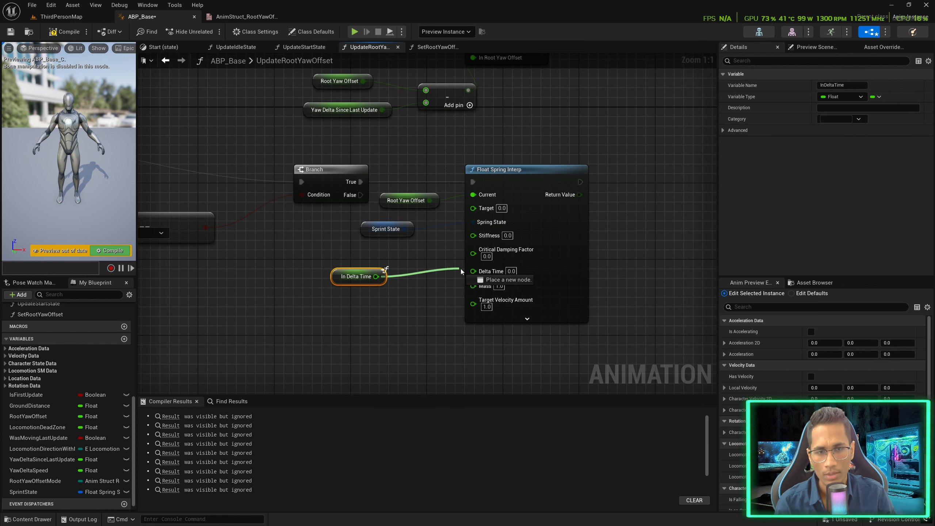
Duplicate the Set Root Yaw Offset call after Float Spring Interp, wiring its execution and feeding the Return Value into In Root Yaw Offset
{"action": "scroll", "coordinate": [272, 234], "scroll_direction": "down", "scroll_amount": 4}
{"action": "scroll", "coordinate": [397, 170], "scroll_direction": "up", "scroll_amount": 2}
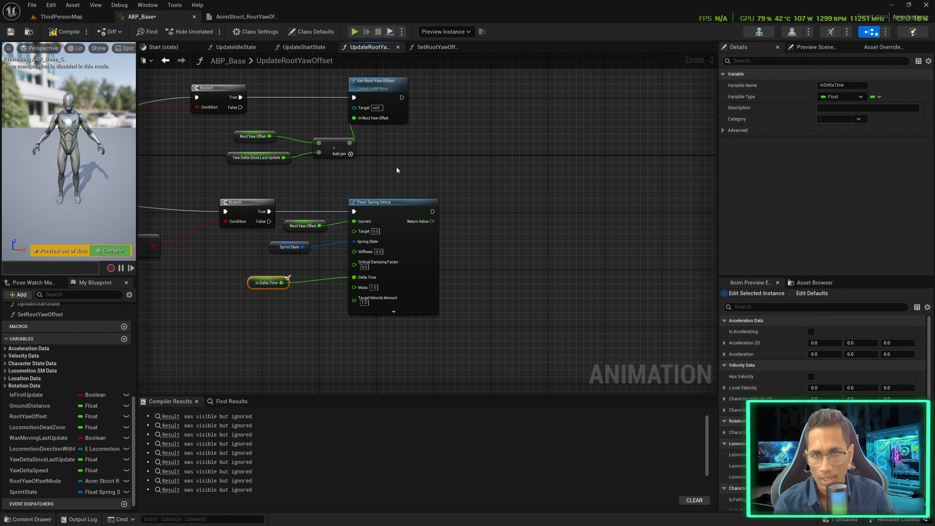
{"action": "left_click", "coordinate": [396, 95]}
{"action": "key", "text": "ctrl+d"}
{"action": "left_click_drag", "start_coordinate": [432, 107], "coordinate": [431, 212]}
{"action": "left_click_drag", "start_coordinate": [432, 221], "coordinate": [482, 233]}
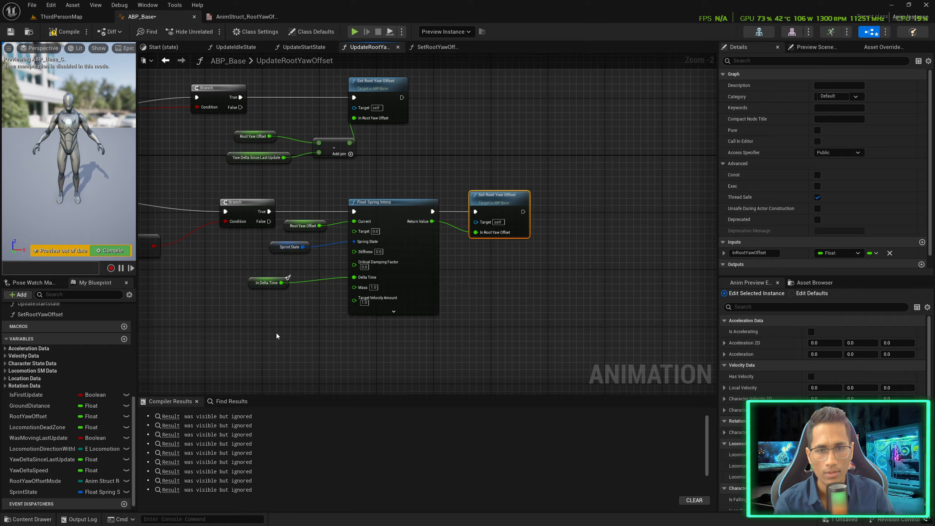
Add a Set RootYawOffsetMode node on the Sequence's Then 2 output with the value BlendOut
{"action": "right_click_drag", "start_coordinate": [278, 336], "coordinate": [541, 299]}
{"action": "left_click", "coordinate": [211, 161]}
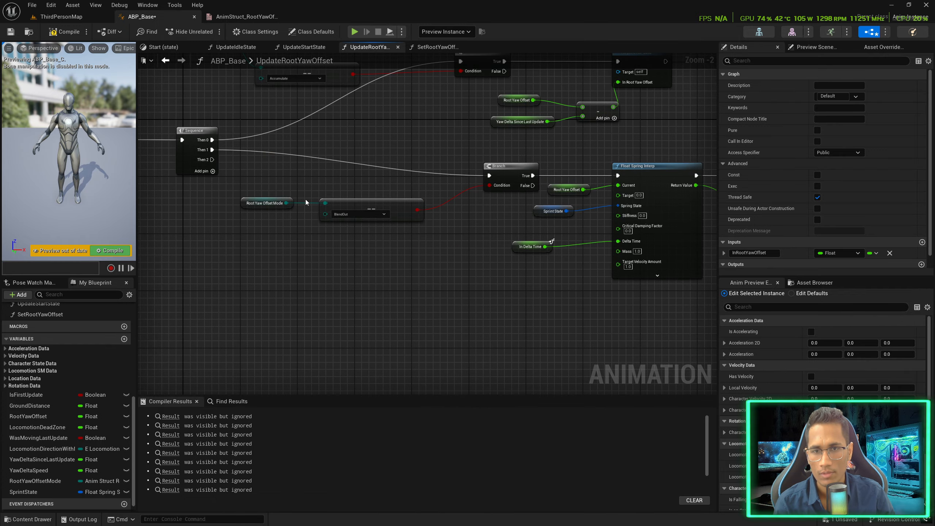
{"action": "left_click_drag", "start_coordinate": [316, 201], "coordinate": [315, 207]}
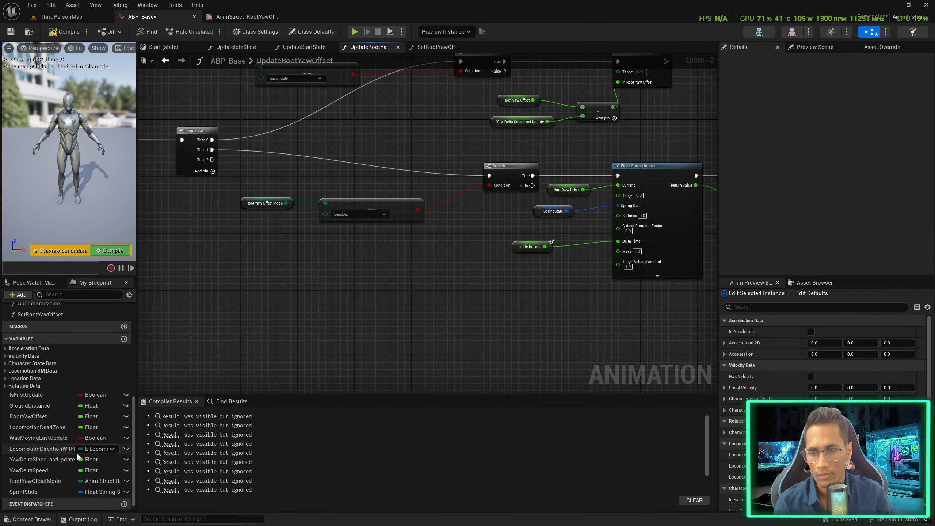
{"action": "left_click_drag", "start_coordinate": [43, 480], "coordinate": [289, 266], "text": "alt"}
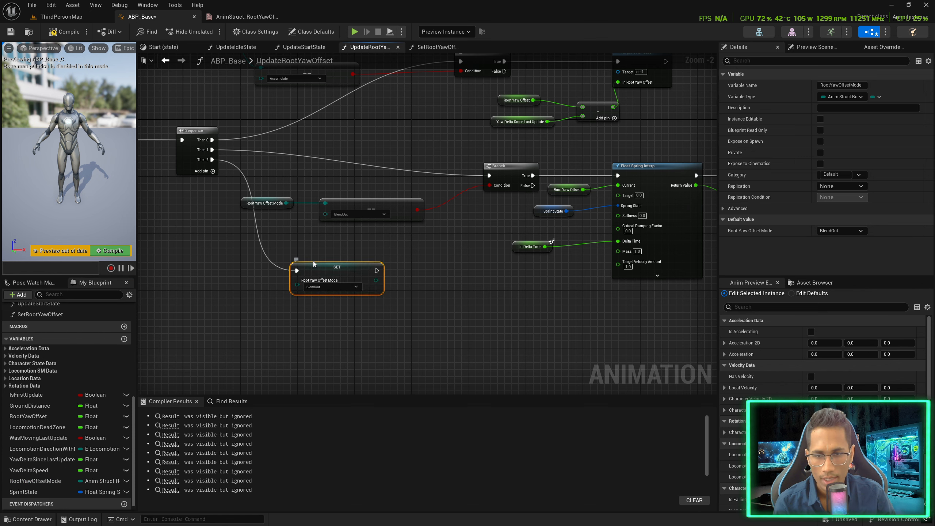
{"action": "scroll", "coordinate": [324, 250], "scroll_direction": "up", "scroll_amount": 2}
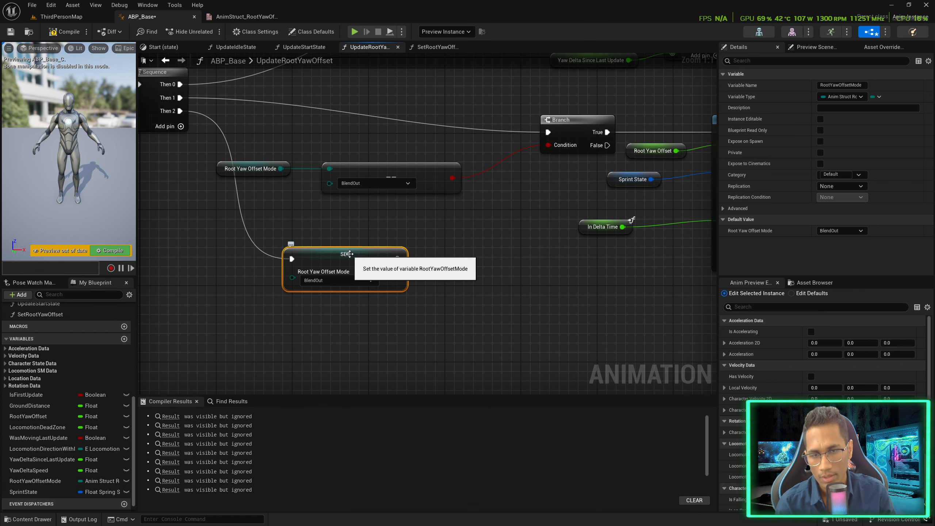
{"action": "left_click", "coordinate": [328, 280]}
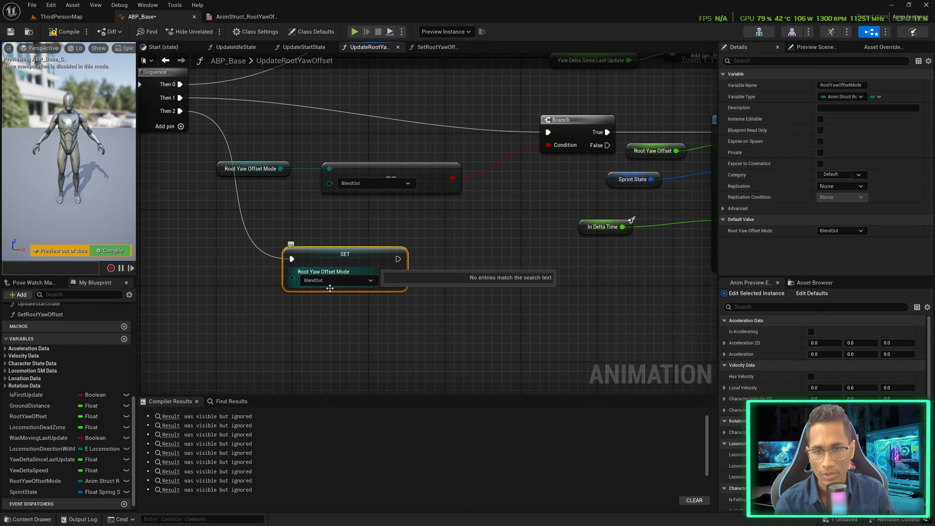
{"action": "left_click", "coordinate": [315, 302]}
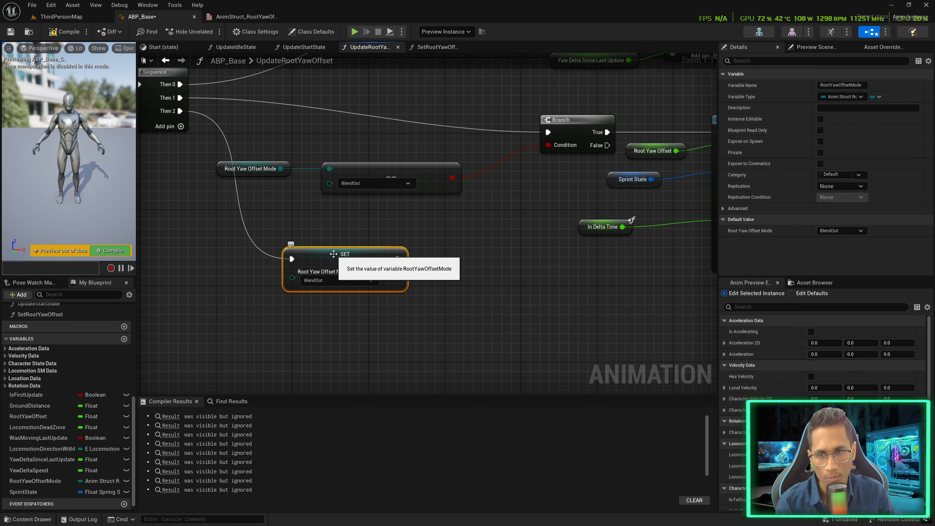
{"action": "scroll", "coordinate": [331, 254], "scroll_direction": "down", "scroll_amount": 1}
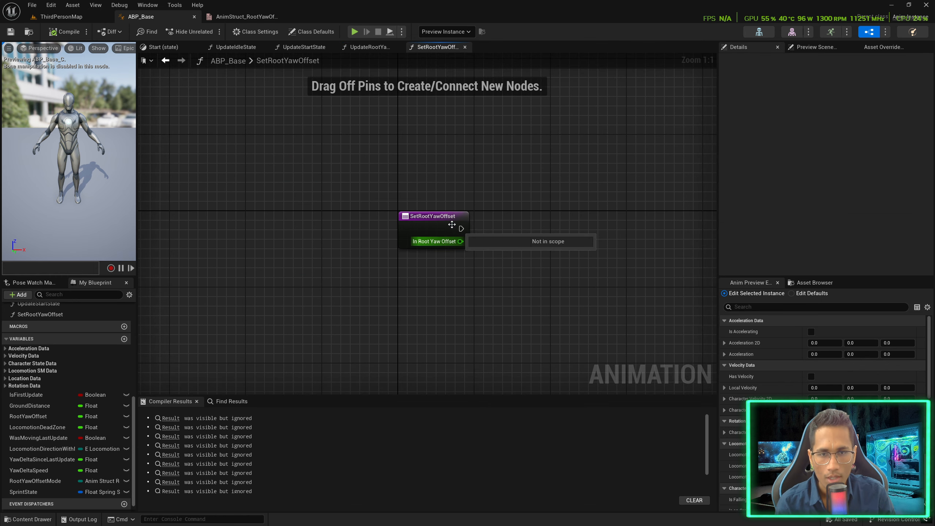
In the SetRootYawOffset function, add a Set RootYawOffset node and run it from the entry node, leaving space between them
{"action": "left_click_drag", "start_coordinate": [439, 222], "coordinate": [251, 220]}
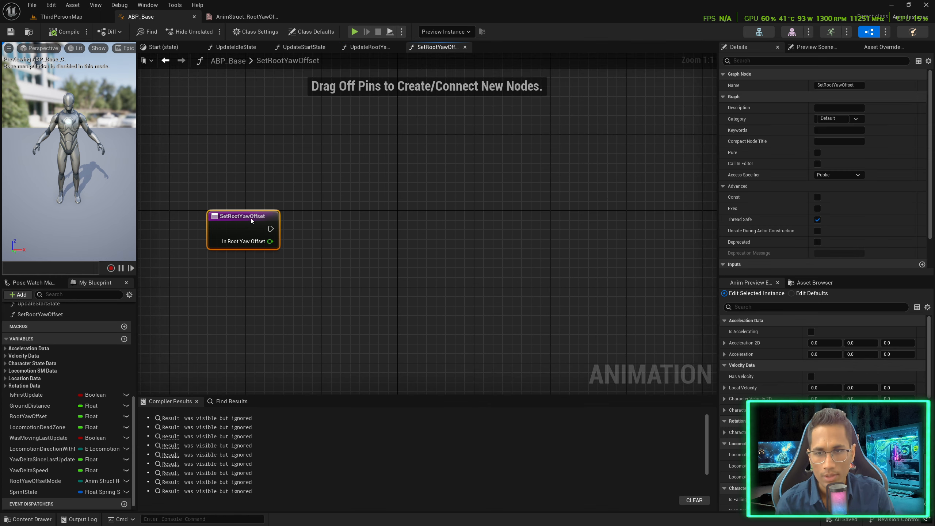
{"action": "right_click_drag", "start_coordinate": [314, 244], "coordinate": [306, 224]}
{"action": "scroll", "coordinate": [18, 491], "scroll_direction": "down", "scroll_amount": 1}
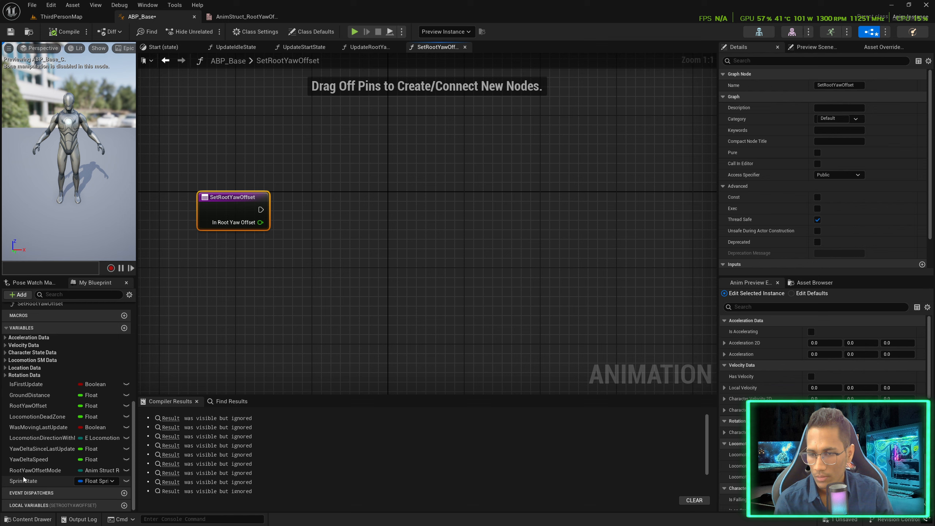
{"action": "left_click_drag", "start_coordinate": [28, 406], "coordinate": [261, 209]}
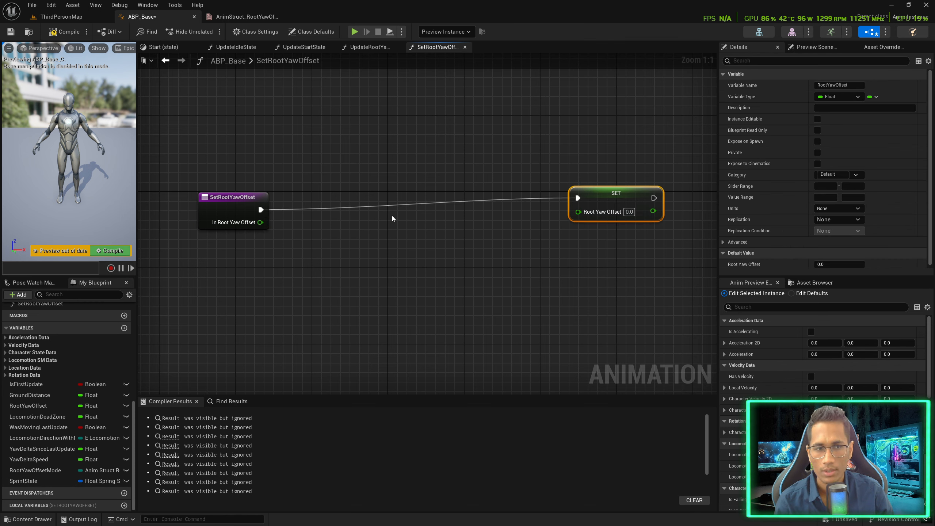
{"action": "left_click_drag", "start_coordinate": [609, 195], "coordinate": [609, 200]}
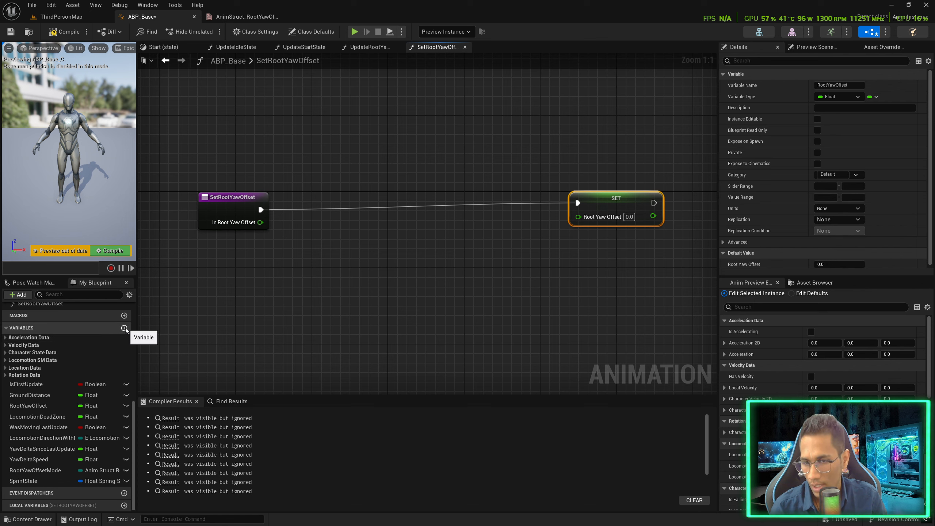
Create a variable named RootYawOffsetAngleClamped and set its type to Vector 2D
{"action": "left_click", "coordinate": [125, 328]}
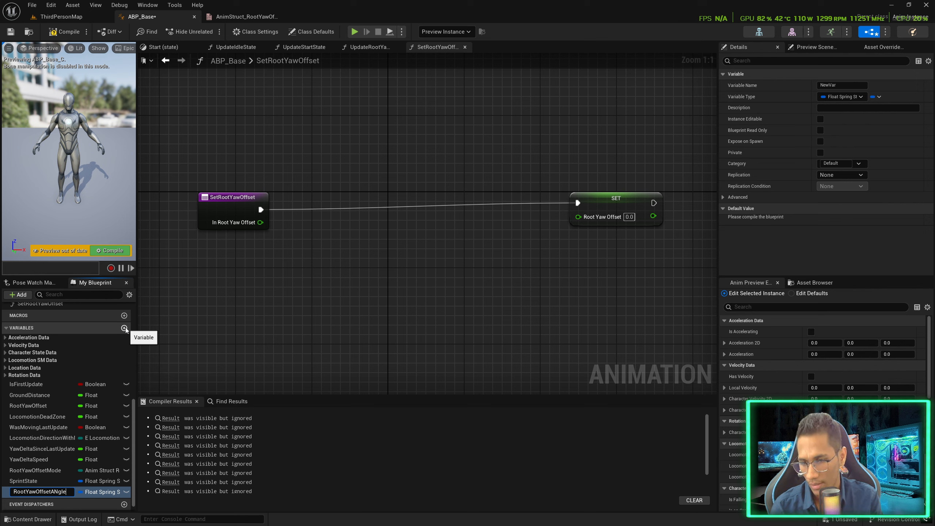
{"action": "type", "text": "RootYawOffsetAngleClamped"}
{"action": "key", "text": "Return"}
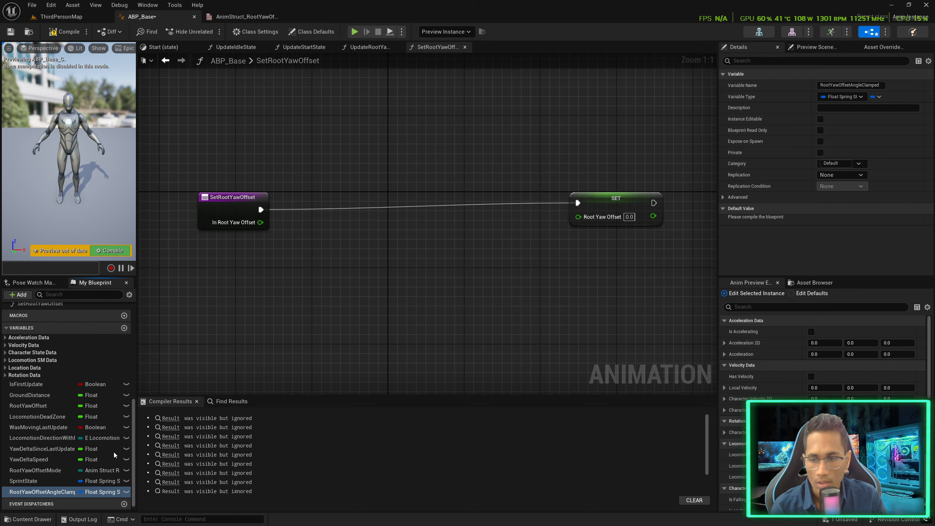
{"action": "left_click", "coordinate": [97, 494]}
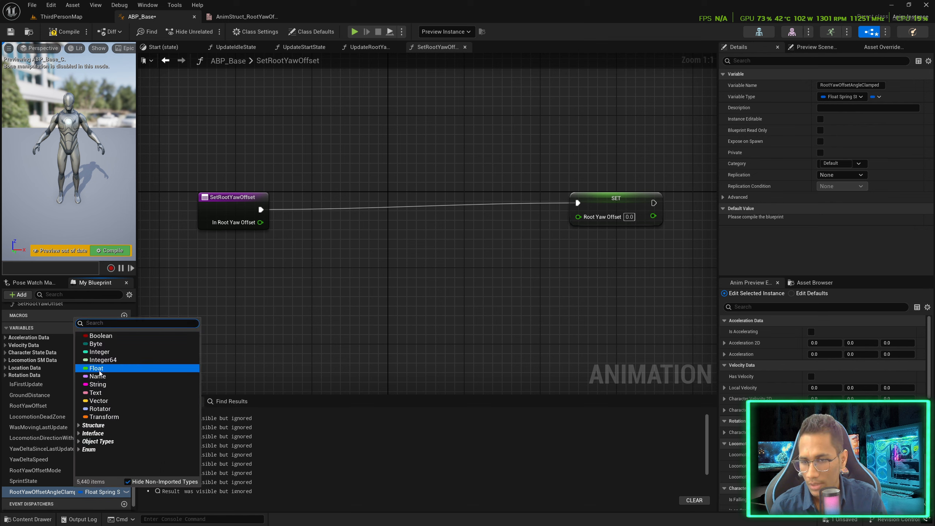
{"action": "type", "text": "vector 2"}
{"action": "type", "text": "d"}
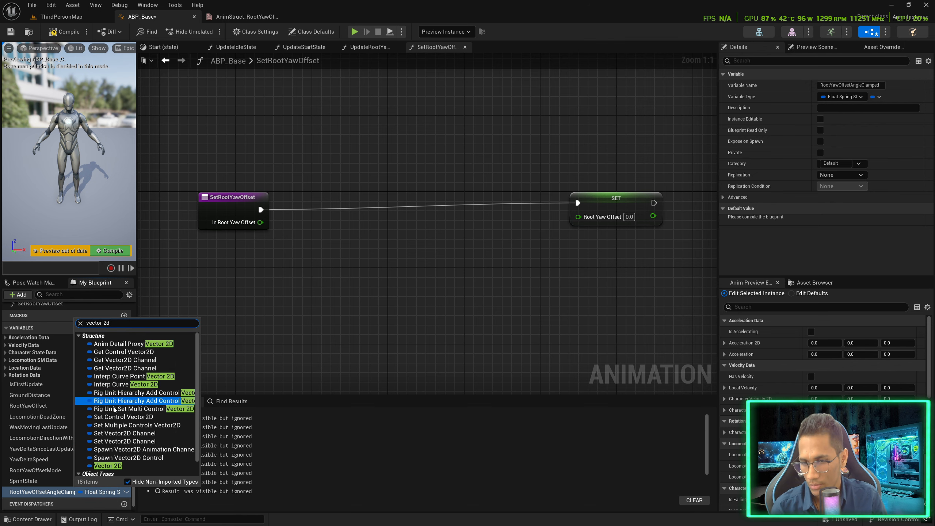
{"action": "left_click", "coordinate": [105, 463]}
Add a Vector 2D variable named RootYawOffsetAngleClampedCrouch and rename the first clamp variable RootYawOffsetAngleClamp
{"action": "left_click", "coordinate": [124, 317]}
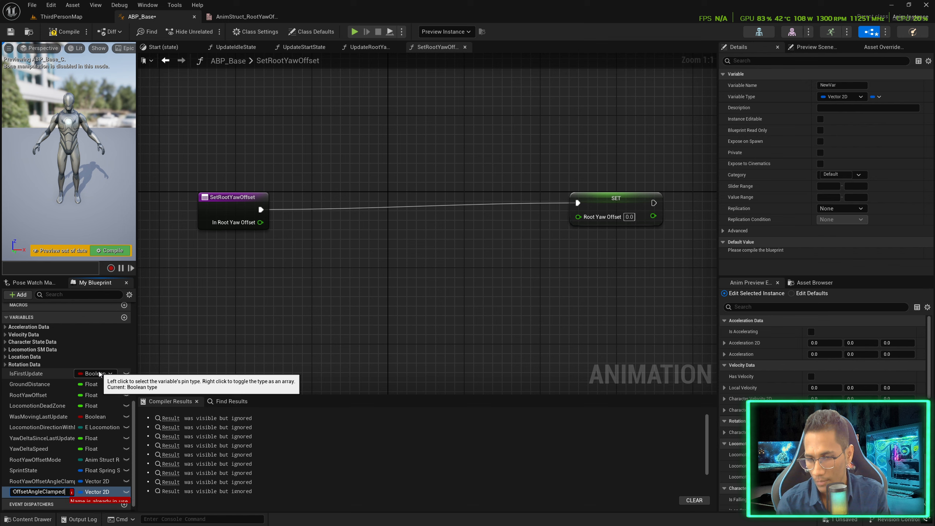
{"action": "key", "text": "Return"}
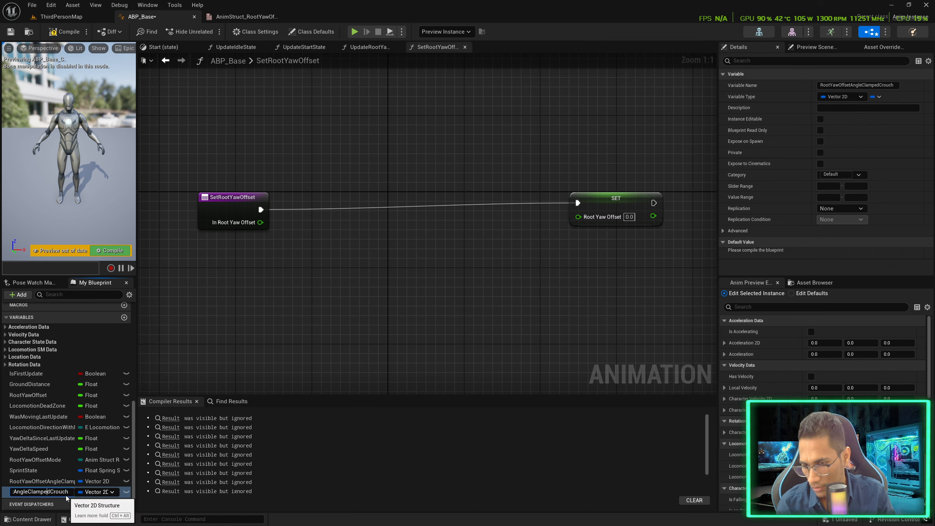
{"action": "double_click", "coordinate": [65, 483]}
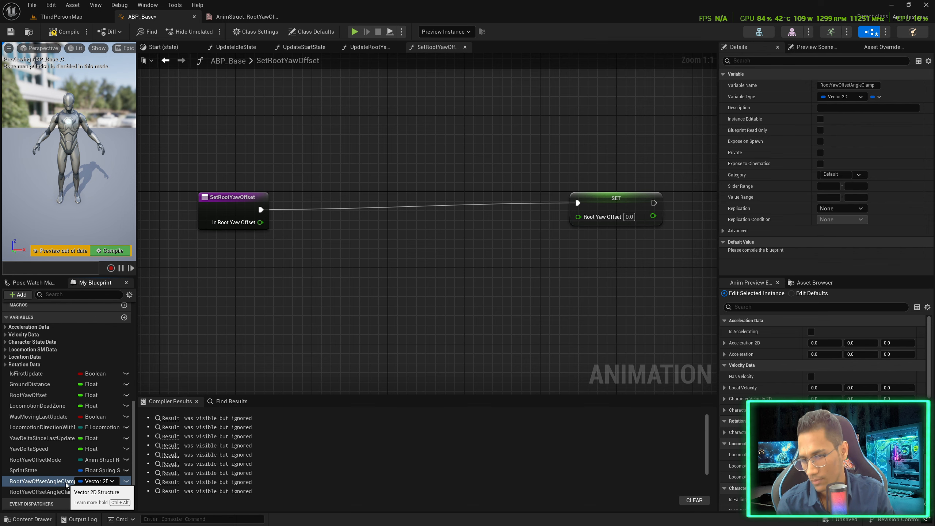
{"action": "key", "text": "Return"}
Select the RootYawOffsetAngleClamp variable, then compile and save the animation blueprint
{"action": "right_click_drag", "start_coordinate": [341, 274], "coordinate": [349, 208]}
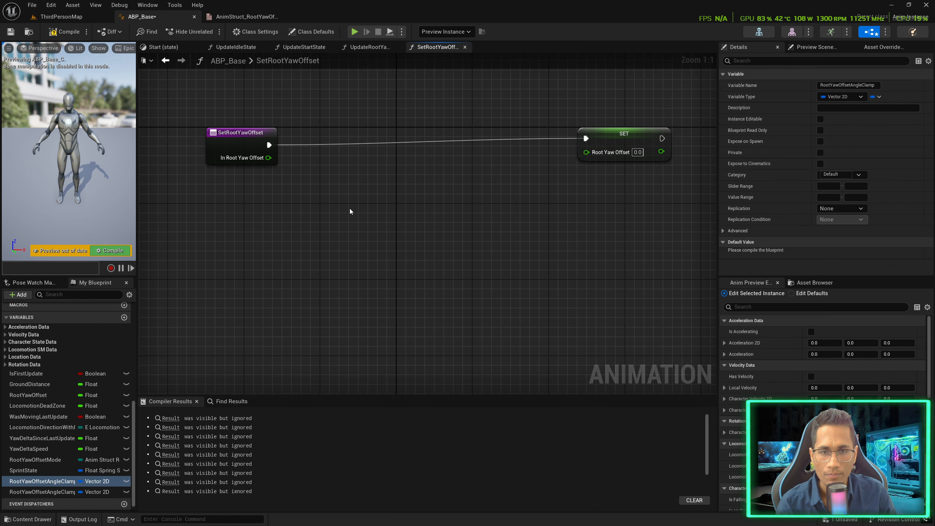
{"action": "left_click", "coordinate": [41, 481]}
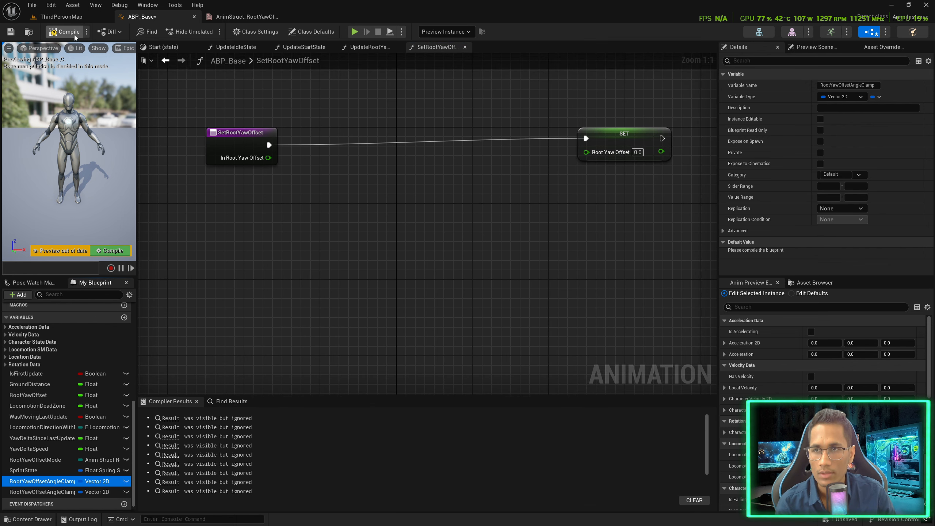
{"action": "left_click", "coordinate": [62, 32]}
{"action": "key", "text": "ctrl+s"}
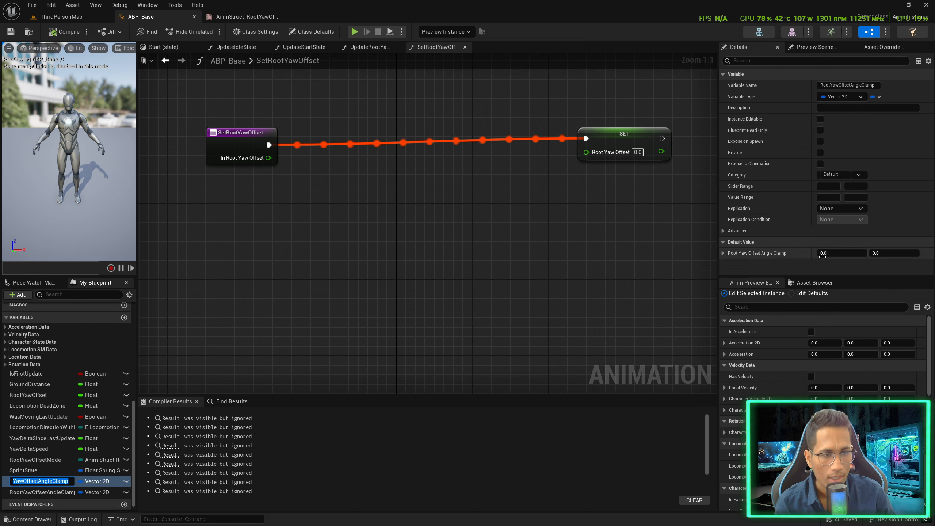
Set the default value of RootYawOffsetAngleClamp to -120, 100 and of RootYawOffsetAngleClampCrouch to -90, 80
{"action": "left_click", "coordinate": [829, 253]}
{"action": "type", "text": "-120"}
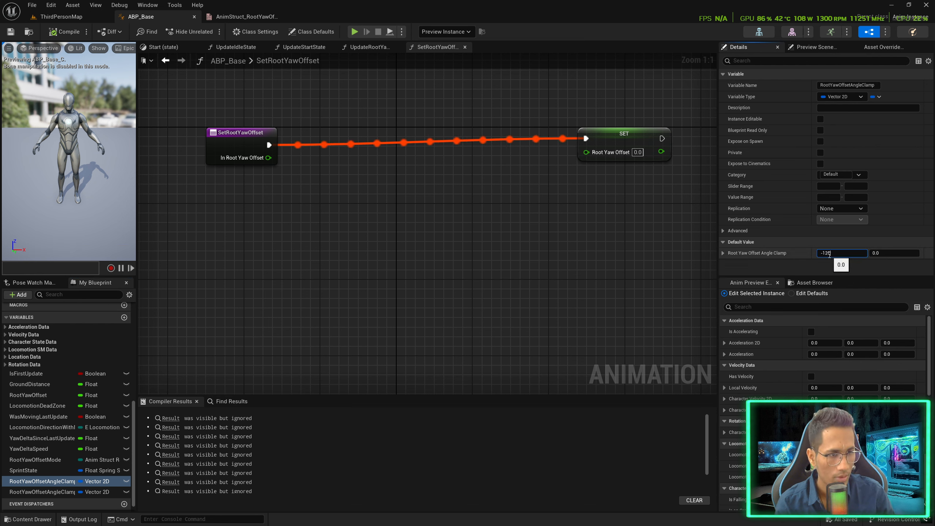
{"action": "key", "text": "Tab"}
{"action": "type", "text": "1"}
{"action": "key", "text": "Return"}
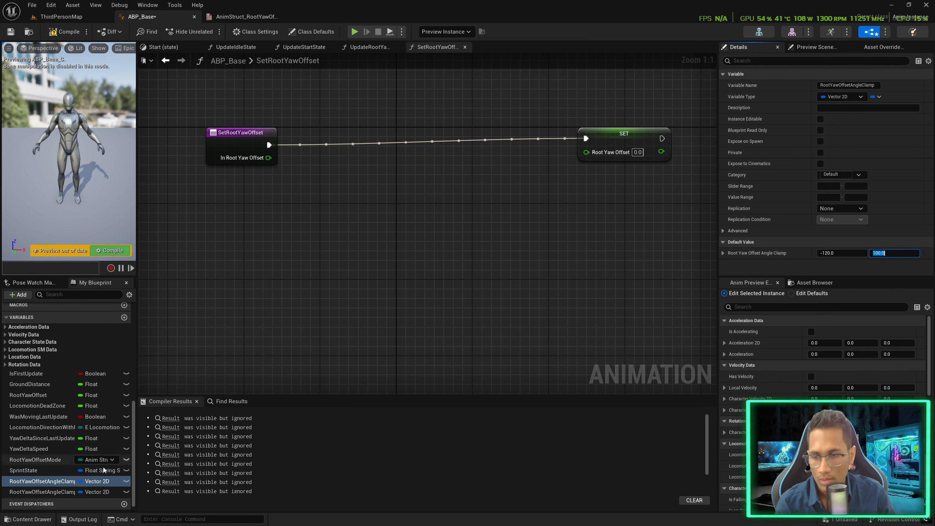
{"action": "left_click", "coordinate": [66, 492]}
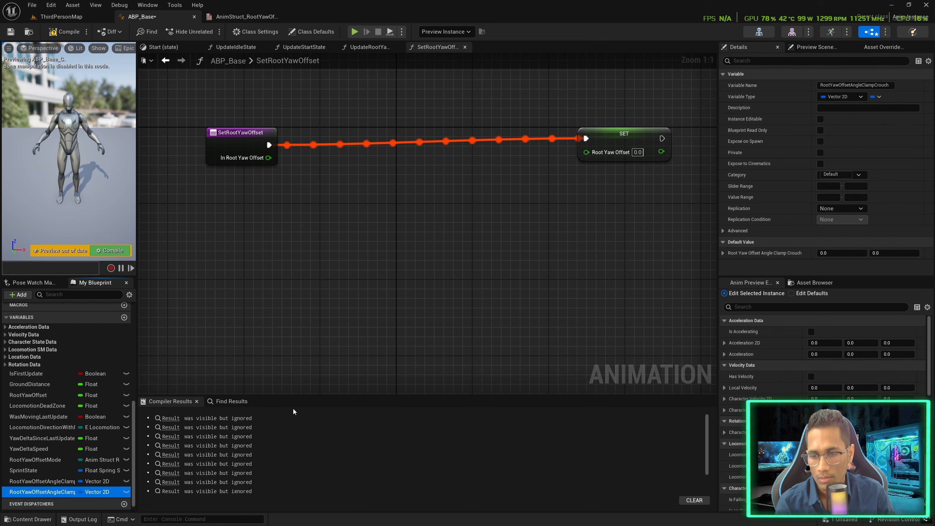
{"action": "left_click", "coordinate": [831, 254]}
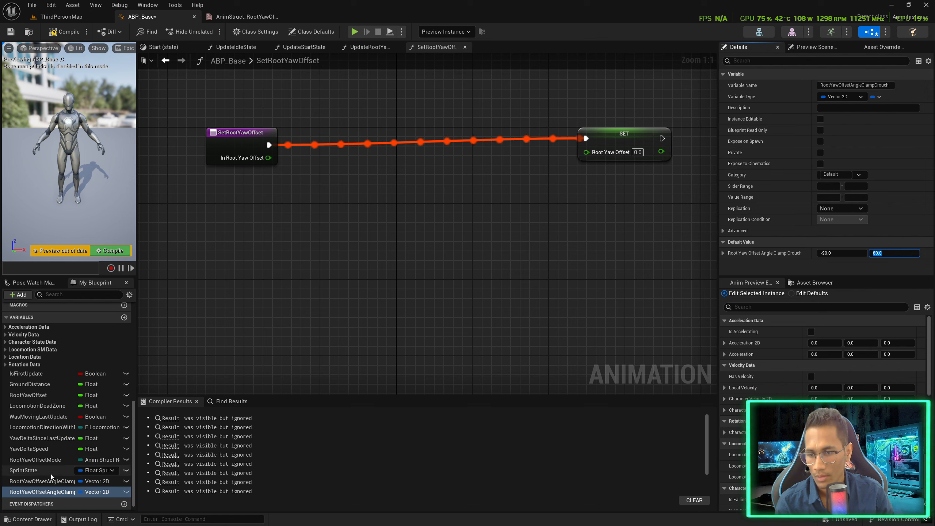
Add getters for RootYawOffsetAngleClamp and RootYawOffsetAngleClampCrouch and connect them to Option 0 and Option 1 of a new Select node
{"action": "left_click_drag", "start_coordinate": [41, 492], "coordinate": [252, 293], "text": "ctrl"}
{"action": "left_click_drag", "start_coordinate": [42, 481], "coordinate": [260, 245], "text": "ctrl"}
{"action": "left_click_drag", "start_coordinate": [339, 250], "coordinate": [385, 257]}
{"action": "type", "text": "selec"}
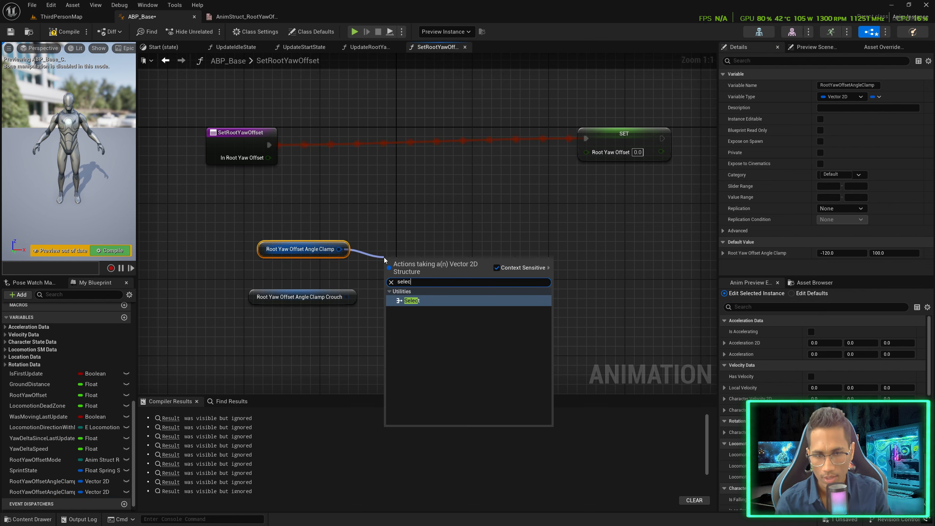
{"action": "key", "text": "Return"}
{"action": "left_click_drag", "start_coordinate": [346, 297], "coordinate": [389, 282]}
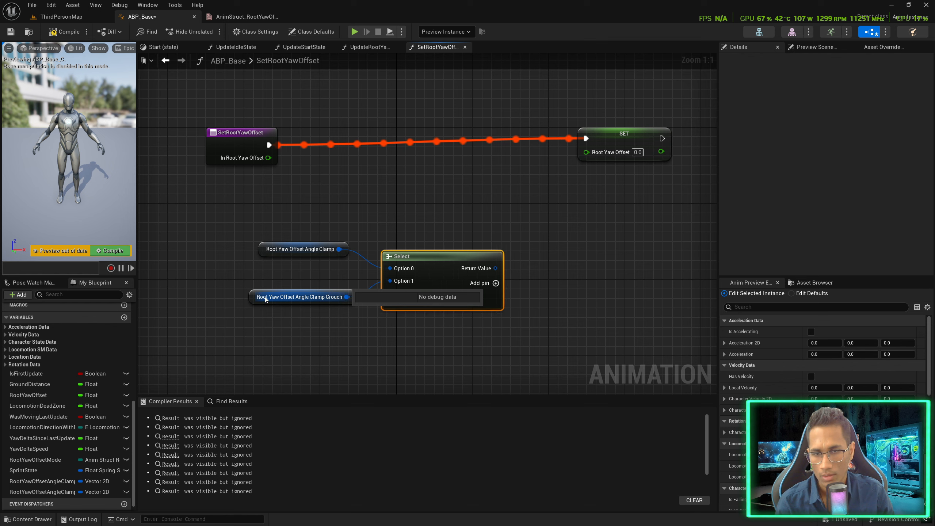
{"action": "left_click_drag", "start_coordinate": [259, 297], "coordinate": [254, 287]}
Add a property access node bound to GetCharacterMovement.IsCrouching and use it as the Select node's index
{"action": "right_click", "coordinate": [245, 316]}
{"action": "type", "text": "propert"}
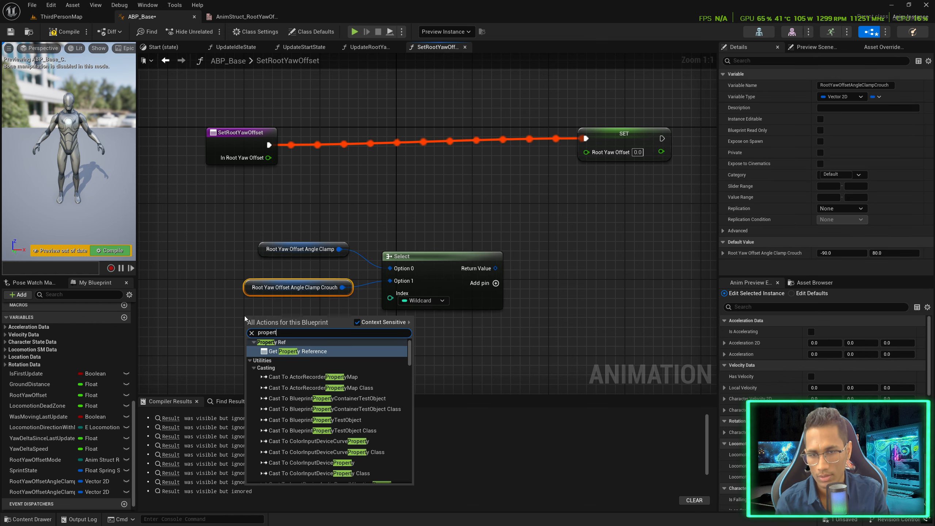
{"action": "key", "text": "Return"}
{"action": "left_click", "coordinate": [280, 319]}
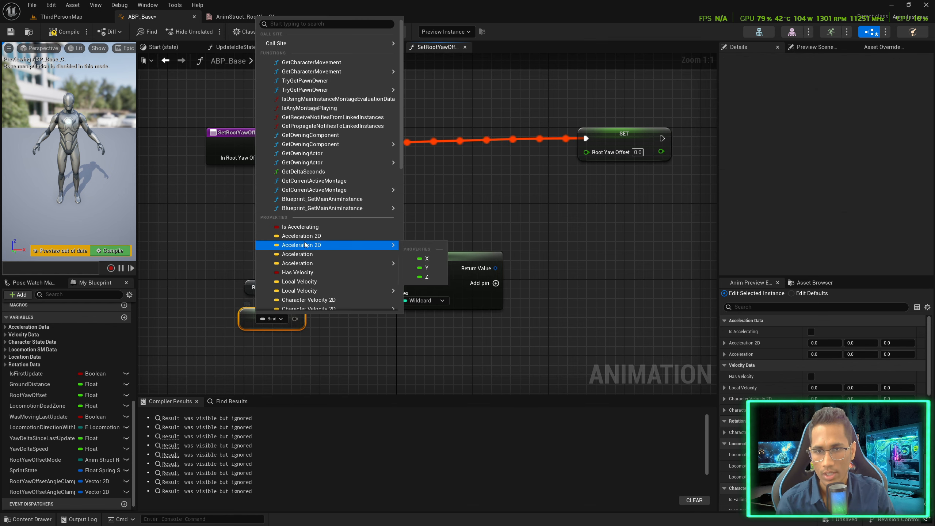
{"action": "mouse_move", "coordinate": [332, 72]}
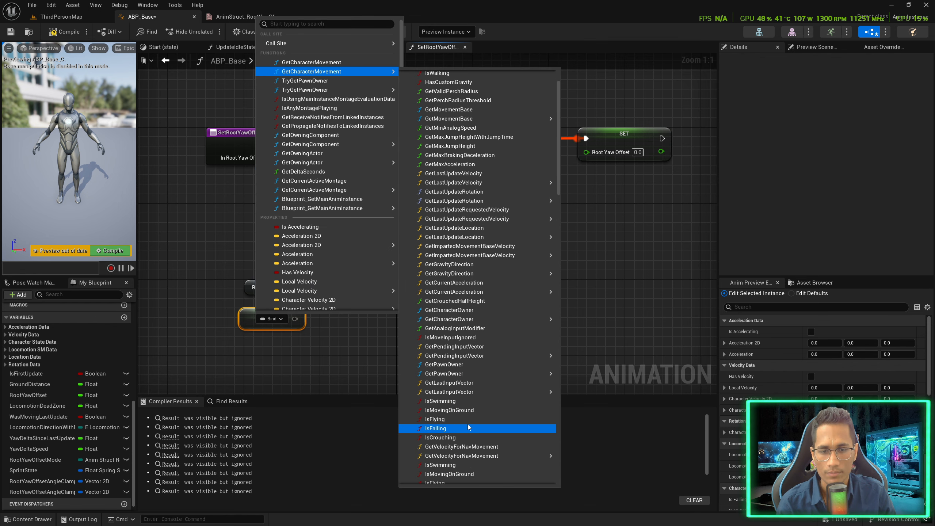
{"action": "left_click", "coordinate": [460, 439]}
Split the Select node's return value with a Break Vector 2D node
{"action": "left_click_drag", "start_coordinate": [387, 278], "coordinate": [441, 276]}
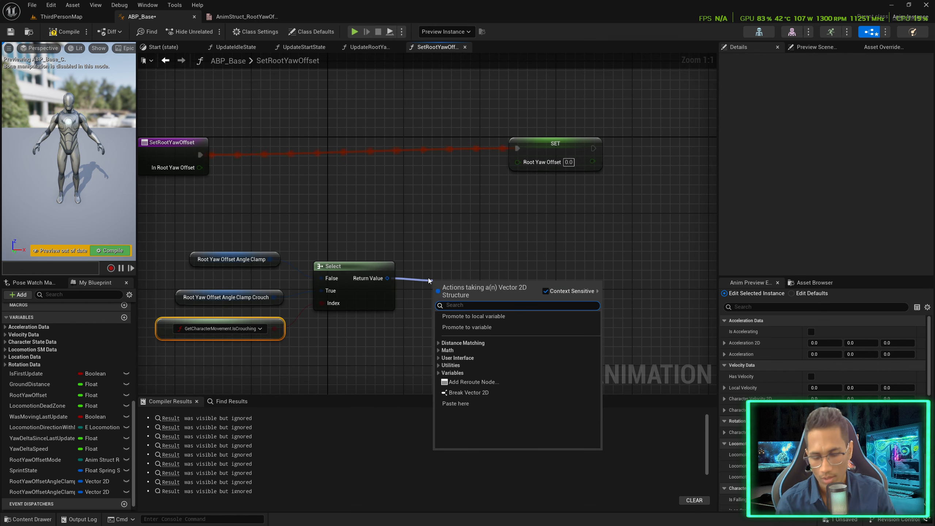
{"action": "type", "text": "break"}
{"action": "key", "text": "Return"}
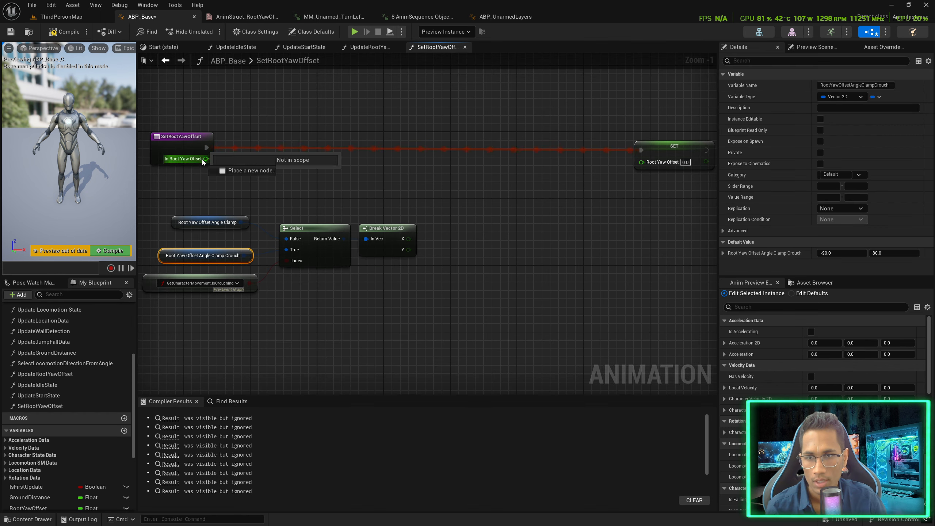
Feed In Root Yaw Offset through a Normalize Axis node into input A of a new Select Float node
{"action": "left_click_drag", "start_coordinate": [203, 162], "coordinate": [301, 189]}
{"action": "type", "text": "normalize"}
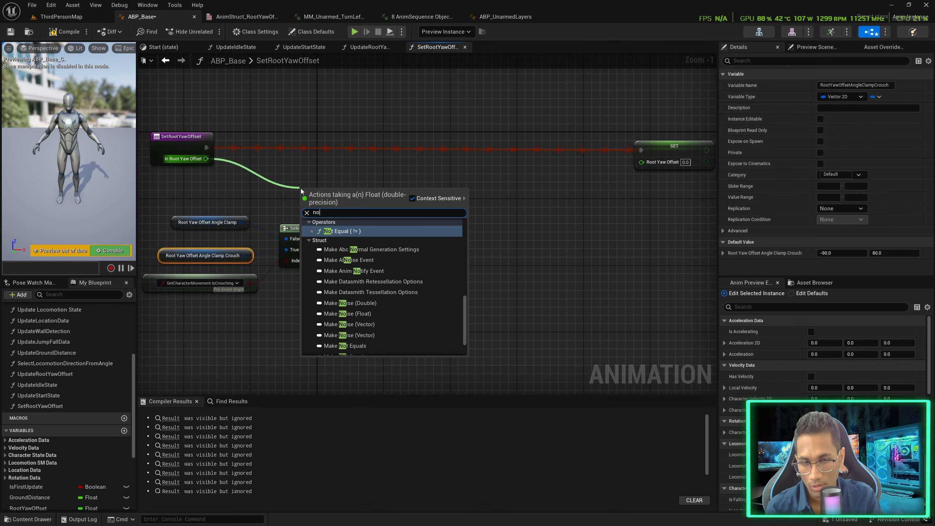
{"action": "key", "text": "Return"}
{"action": "scroll", "coordinate": [405, 182], "scroll_direction": "up", "scroll_amount": 1}
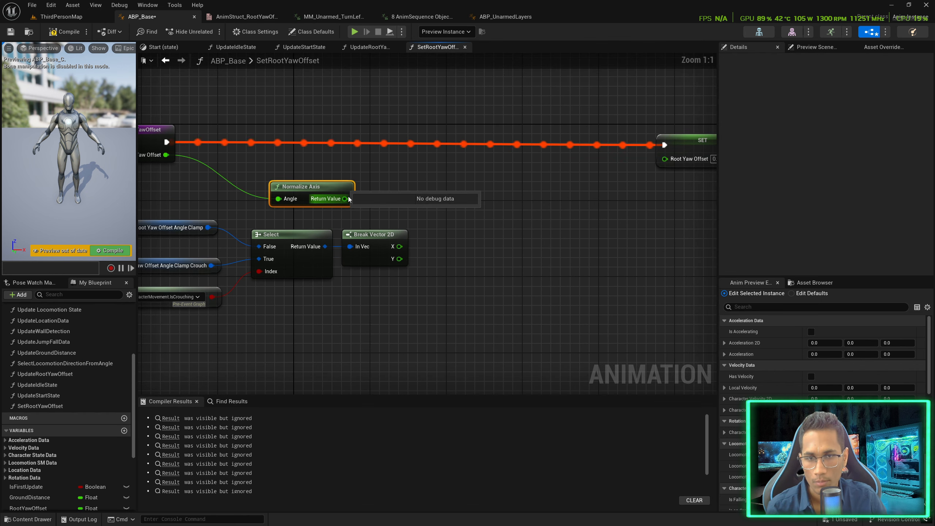
{"action": "left_click_drag", "start_coordinate": [344, 199], "coordinate": [451, 196]}
{"action": "type", "text": "select f"}
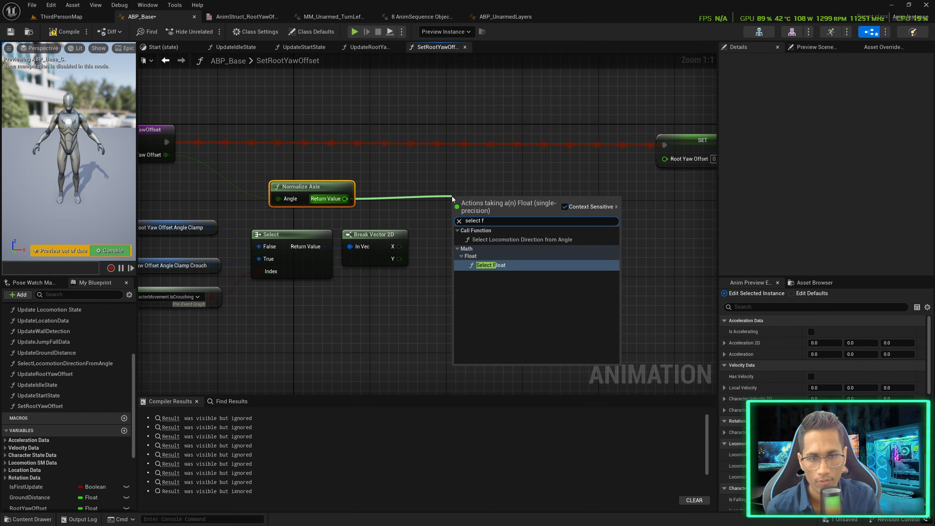
{"action": "key", "text": "Return"}
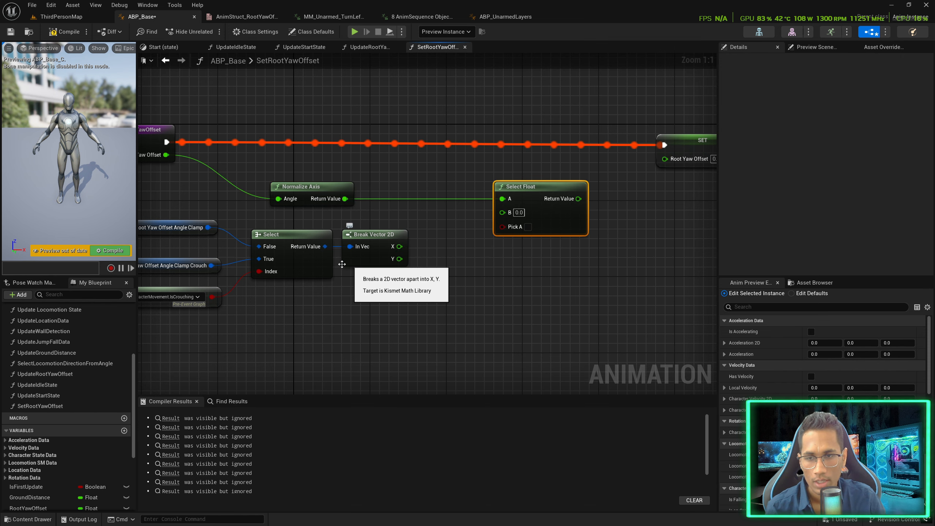
Compare the broken vector's X and Y with an Equal node and use the result as Select Float's Pick A
{"action": "right_click_drag", "start_coordinate": [410, 251], "coordinate": [382, 244]}
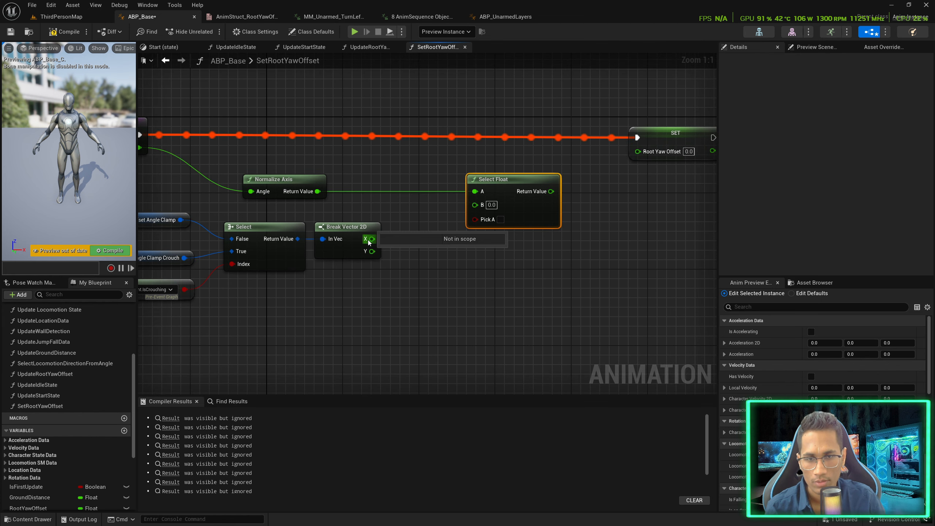
{"action": "left_click_drag", "start_coordinate": [372, 239], "coordinate": [411, 279]}
{"action": "type", "text": "eq"}
{"action": "key", "text": "Return"}
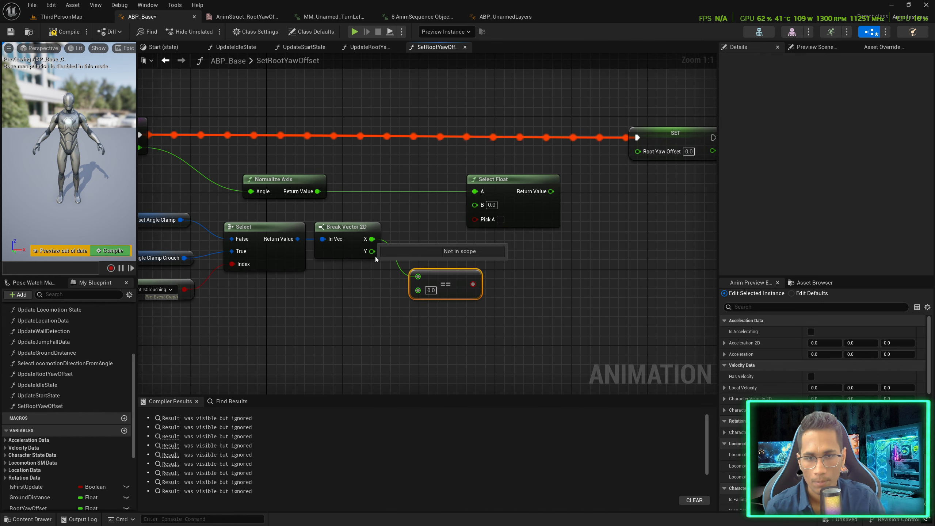
{"action": "left_click_drag", "start_coordinate": [372, 252], "coordinate": [418, 289]}
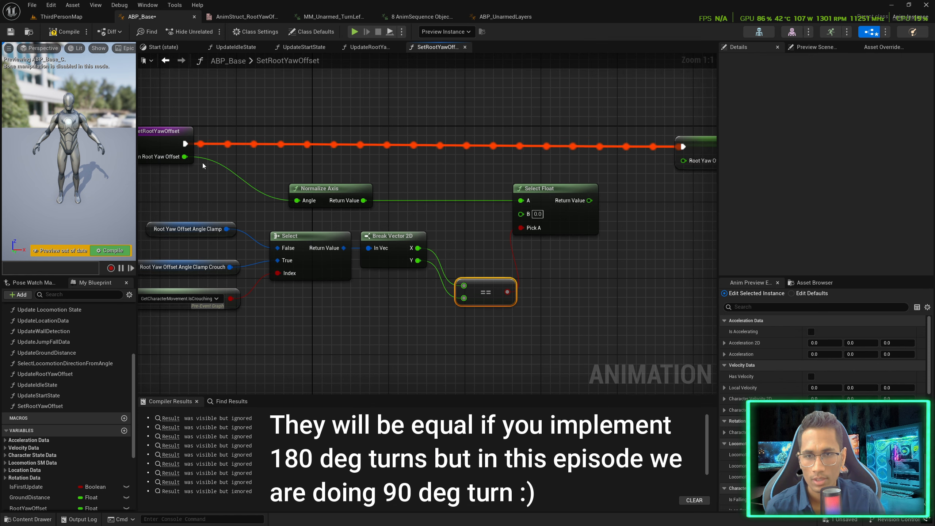
Add a Clamp Angle node limiting the normalized yaw between X and Y, feed it into Select Float's B, and space out the nodes
{"action": "left_click_drag", "start_coordinate": [547, 197], "coordinate": [622, 198]}
{"action": "left_click_drag", "start_coordinate": [418, 248], "coordinate": [463, 219]}
{"action": "type", "text": "cla"}
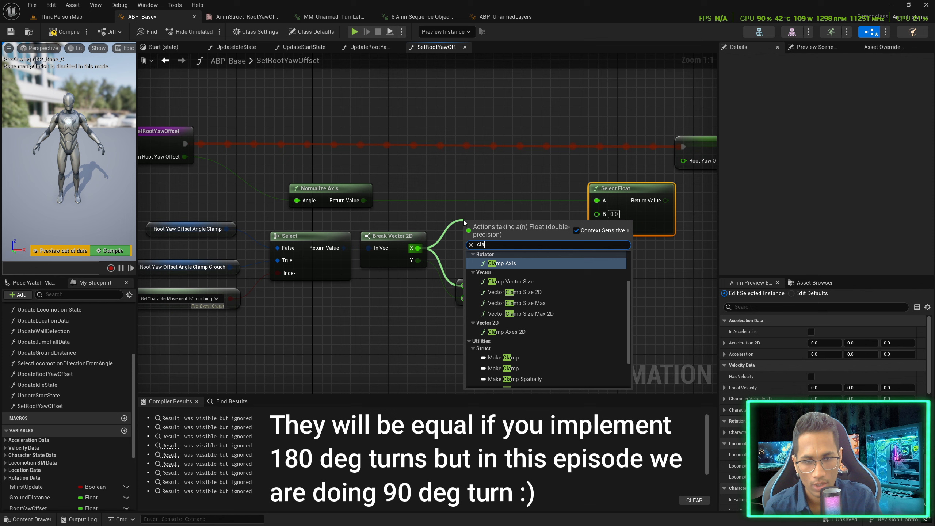
{"action": "key", "text": "BackSpace"}
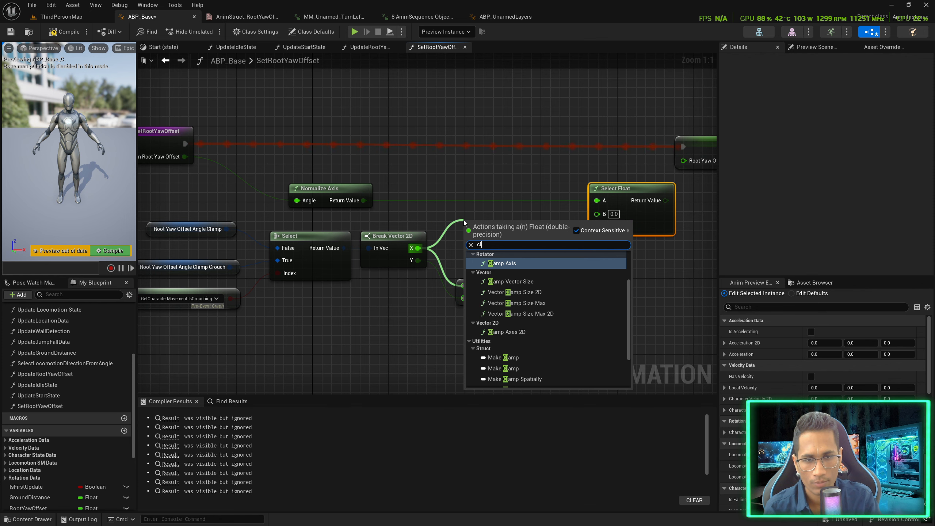
{"action": "type", "text": "amp ang"}
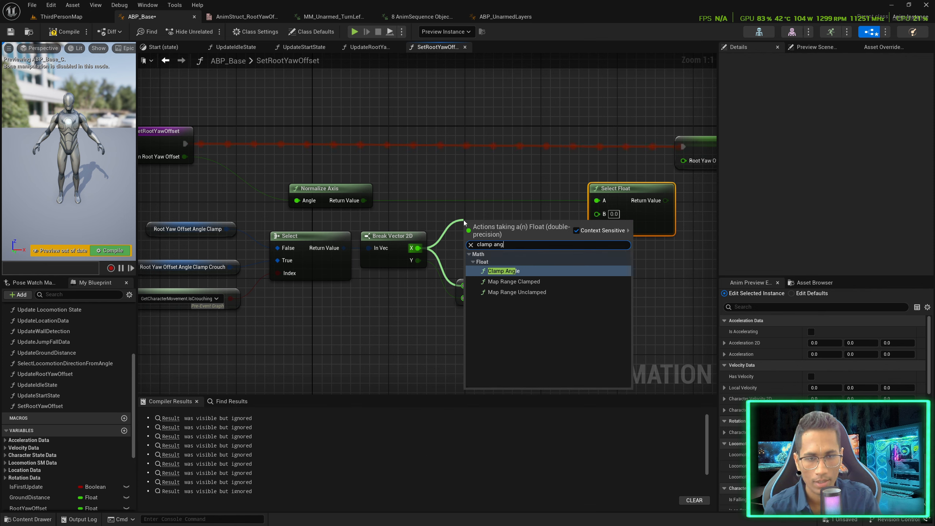
{"action": "key", "text": "Return"}
{"action": "left_click_drag", "start_coordinate": [418, 248], "coordinate": [464, 242]}
{"action": "left_click_drag", "start_coordinate": [418, 261], "coordinate": [463, 257]}
{"action": "left_click_drag", "start_coordinate": [561, 228], "coordinate": [596, 213]}
{"action": "left_click_drag", "start_coordinate": [499, 291], "coordinate": [518, 320]}
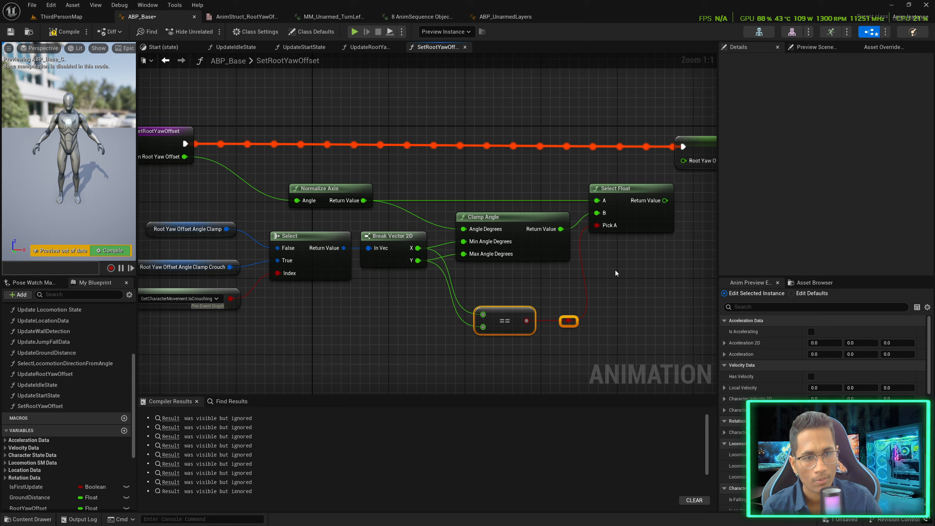
{"action": "right_click_drag", "start_coordinate": [615, 270], "coordinate": [590, 275]}
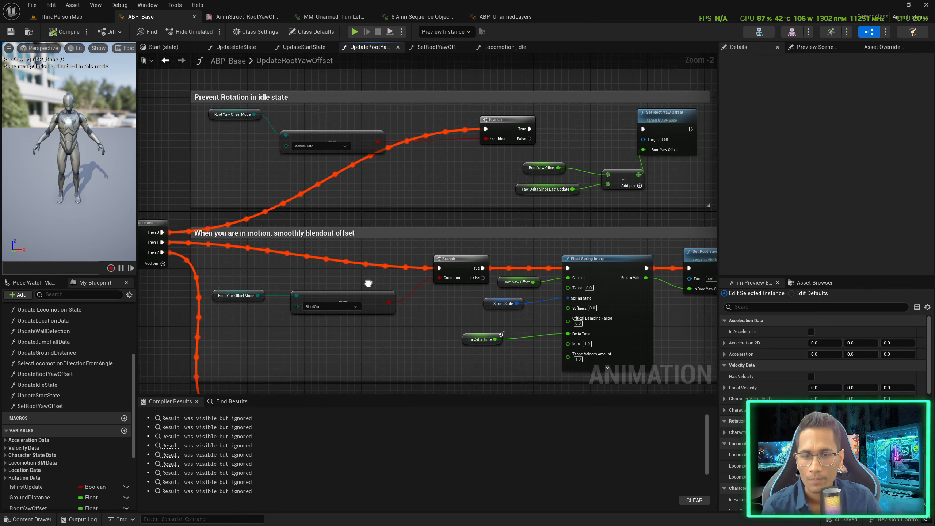
Review the UpdateRootYawOffset graph, examining the accumulate branch, the blend-out spring branch and the final RootYawOffsetMode reset
{"action": "scroll", "coordinate": [321, 285], "scroll_direction": "up", "scroll_amount": 2}
{"action": "scroll", "coordinate": [319, 282], "scroll_direction": "down", "scroll_amount": 1}
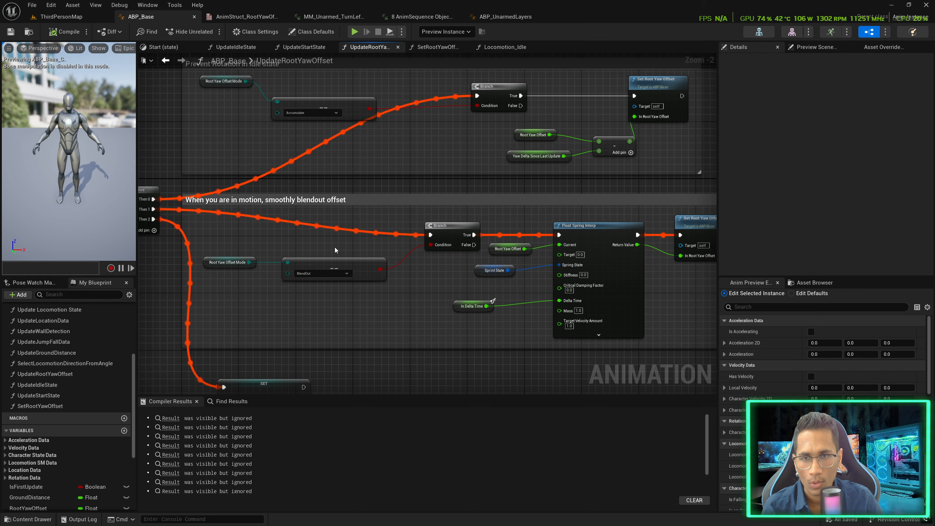
{"action": "right_click_drag", "start_coordinate": [305, 186], "coordinate": [305, 213]}
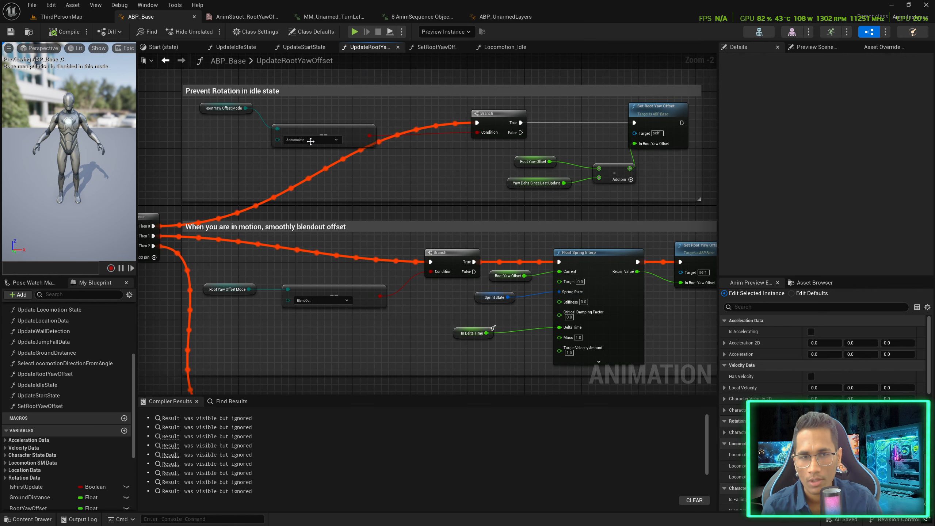
{"action": "right_click_drag", "start_coordinate": [316, 280], "coordinate": [316, 230]}
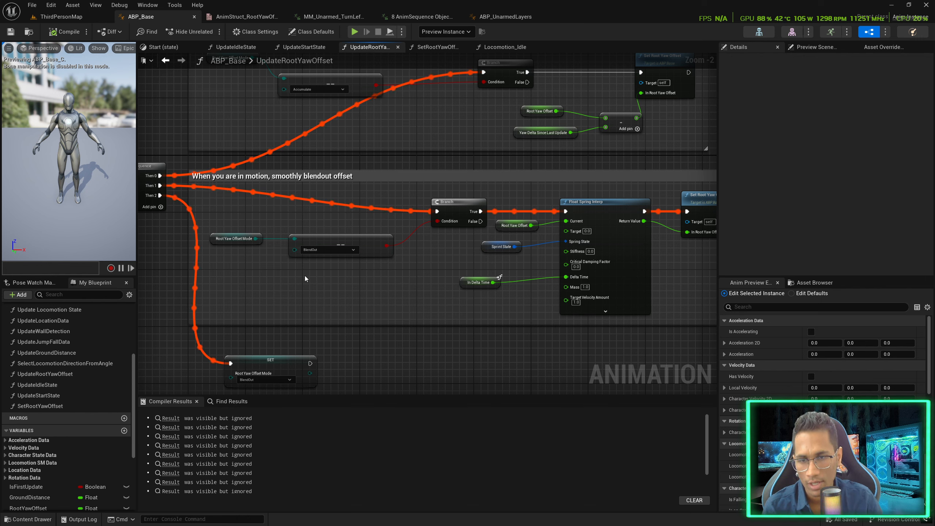
{"action": "right_click_drag", "start_coordinate": [241, 295], "coordinate": [229, 281]}
{"action": "mouse_move", "coordinate": [219, 226]}
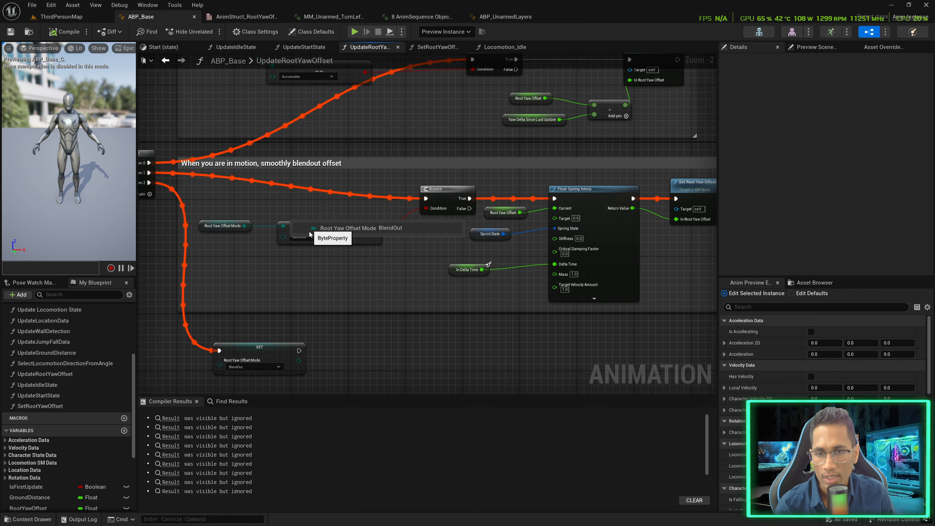
{"action": "right_click_drag", "start_coordinate": [307, 244], "coordinate": [275, 271]}
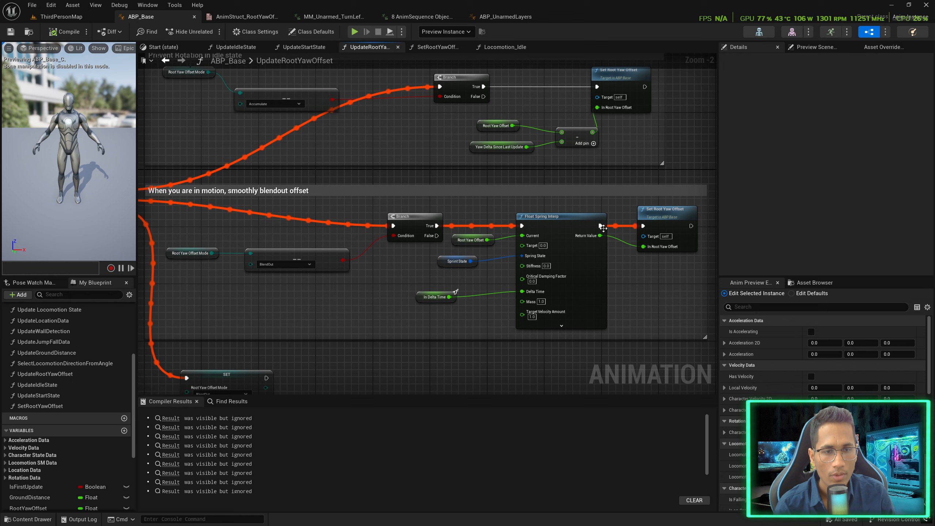
{"action": "mouse_move", "coordinate": [475, 183]}
{"action": "right_mouse_down"}
{"action": "mouse_move", "coordinate": [449, 160]}
{"action": "mouse_move", "coordinate": [472, 198]}
{"action": "right_mouse_up"}
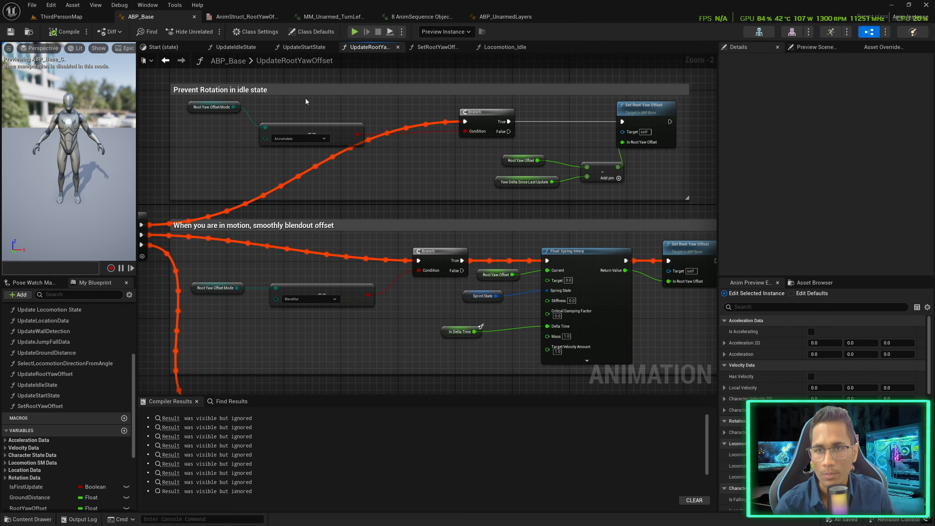
{"action": "right_click_drag", "start_coordinate": [310, 204], "coordinate": [309, 172]}
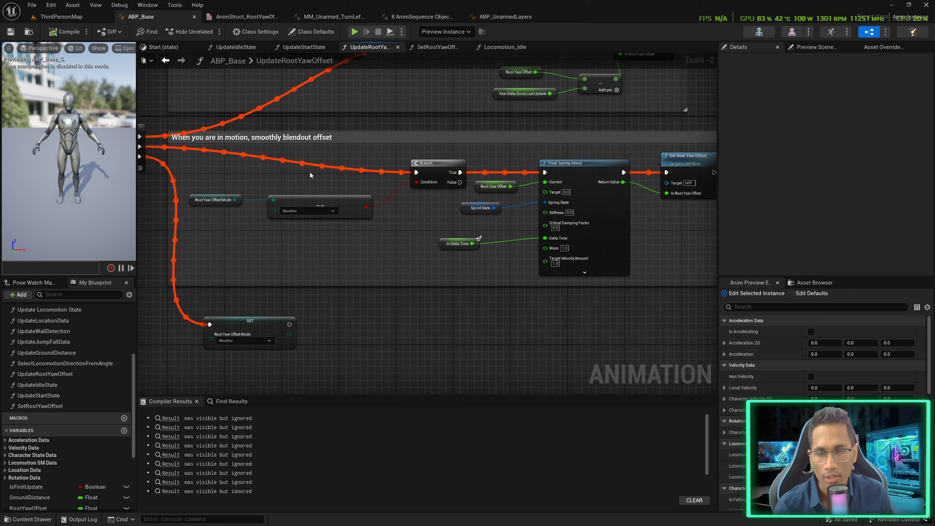
Create a function named ProcessTurnYawCurve and make it thread safe
{"action": "left_click", "coordinate": [489, 48]}
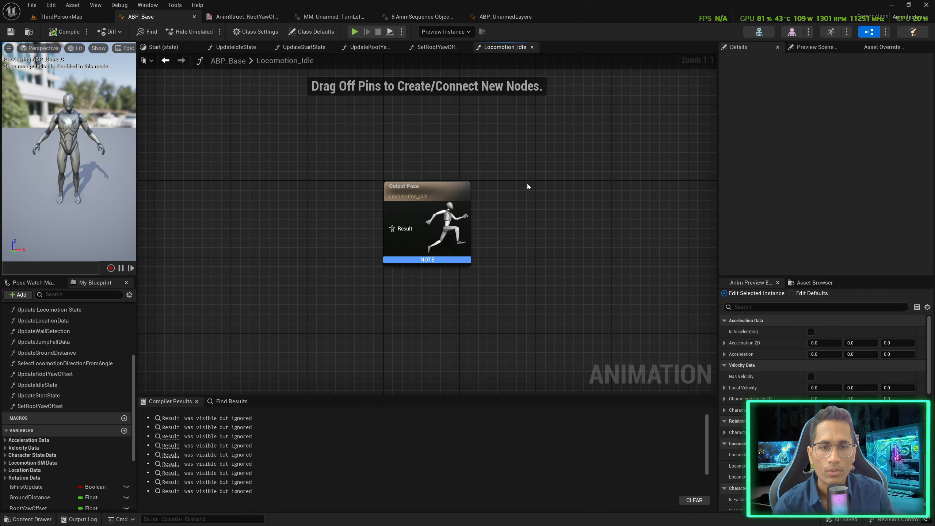
{"action": "left_click", "coordinate": [236, 48]}
{"action": "scroll", "coordinate": [99, 345], "scroll_direction": "up", "scroll_amount": 3}
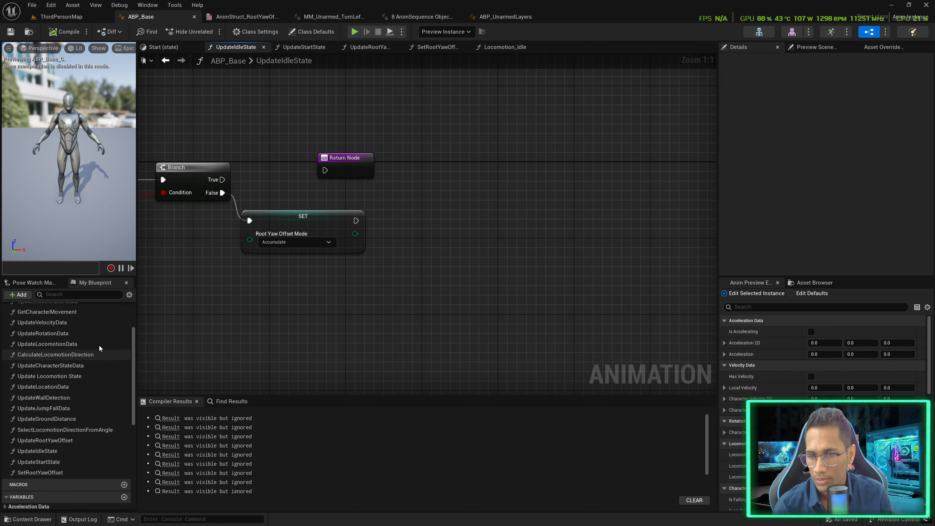
{"action": "left_click", "coordinate": [125, 332]}
{"action": "type", "text": "Pr"}
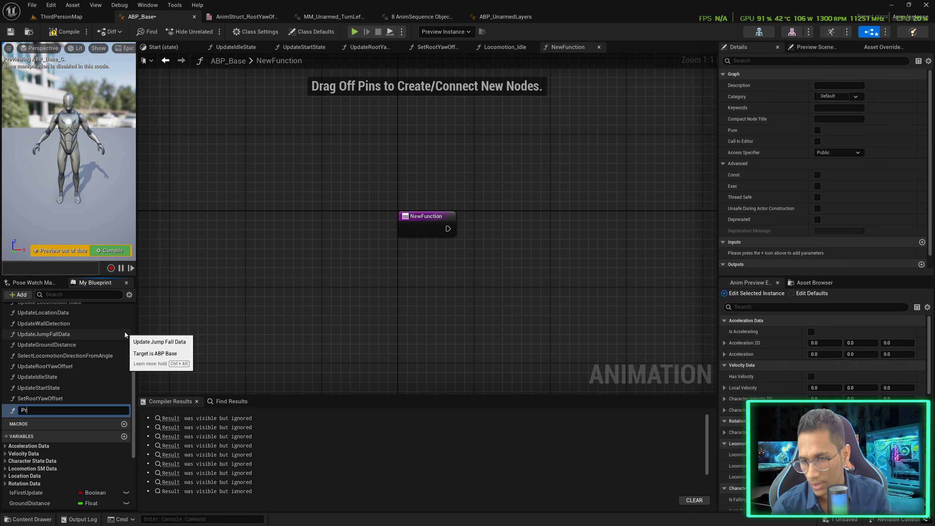
{"action": "type", "text": "ocessTurnYawCurve"}
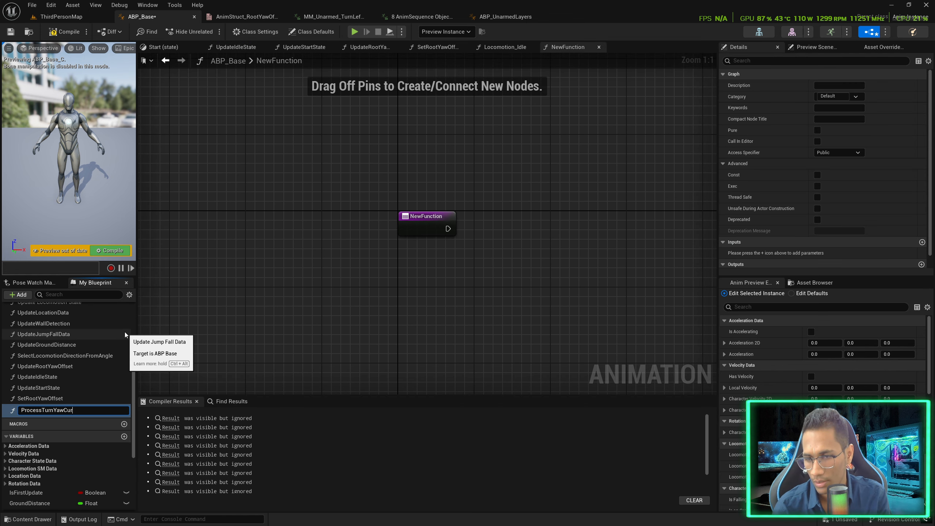
{"action": "key", "text": "Return"}
{"action": "left_click", "coordinate": [429, 218]}
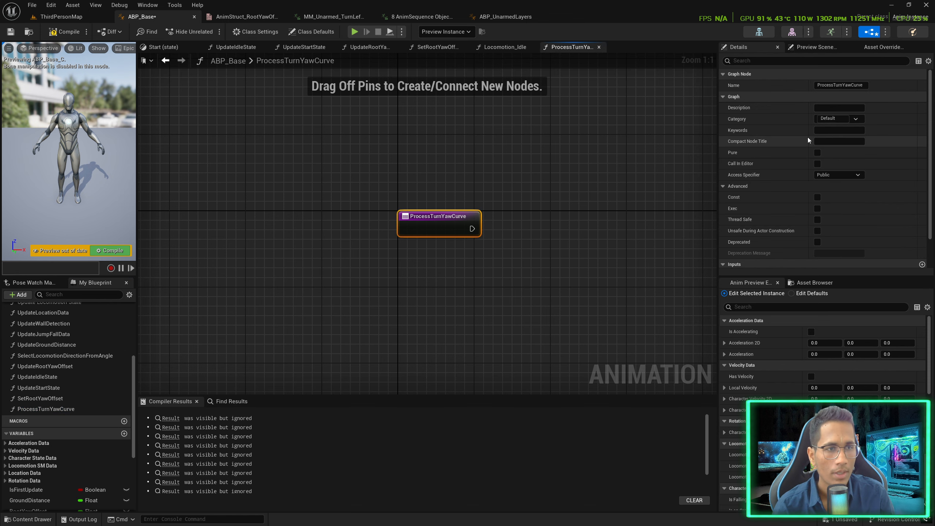
{"action": "left_click", "coordinate": [817, 220]}
In UpdateIdleState, call Process Turn Yaw Curve right after the node that sets Root Yaw Offset Mode to Accumulate
{"action": "left_click", "coordinate": [236, 47]}
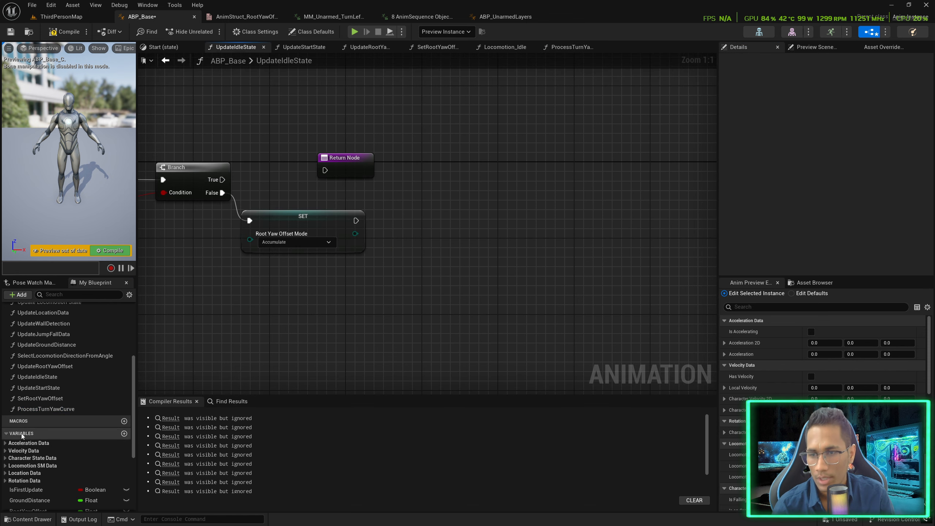
{"action": "left_click_drag", "start_coordinate": [33, 410], "coordinate": [420, 205]}
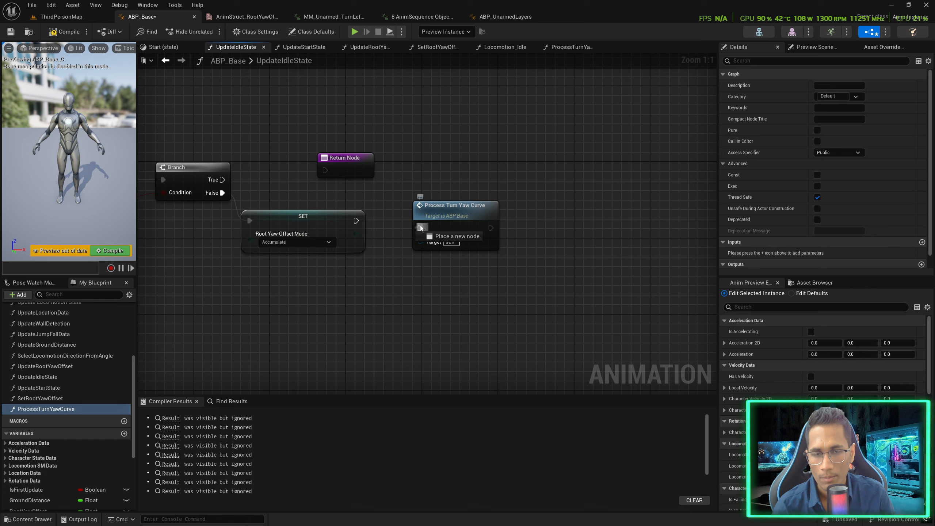
{"action": "left_click_drag", "start_coordinate": [356, 221], "coordinate": [363, 221]}
{"action": "left_click_drag", "start_coordinate": [420, 217], "coordinate": [421, 208]}
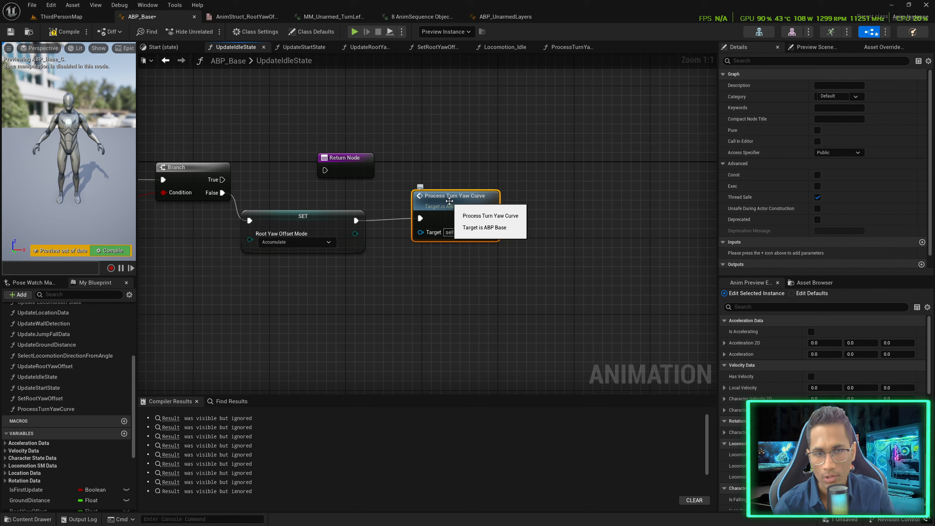
Open the ProcessTurnYawCurve graph and add a Float variable named TurnYawCurveValue to the blueprint
{"action": "double_click", "coordinate": [450, 201]}
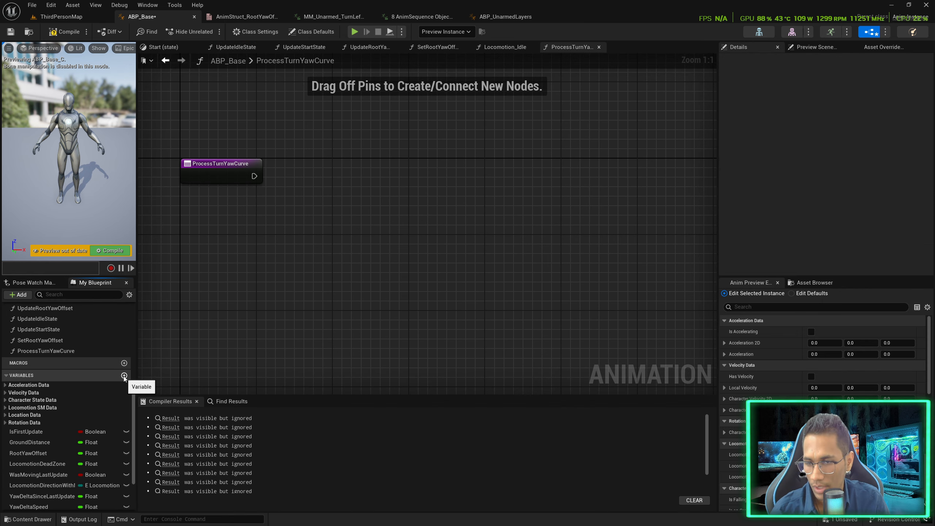
{"action": "left_click", "coordinate": [125, 375]}
{"action": "type", "text": "Turn"}
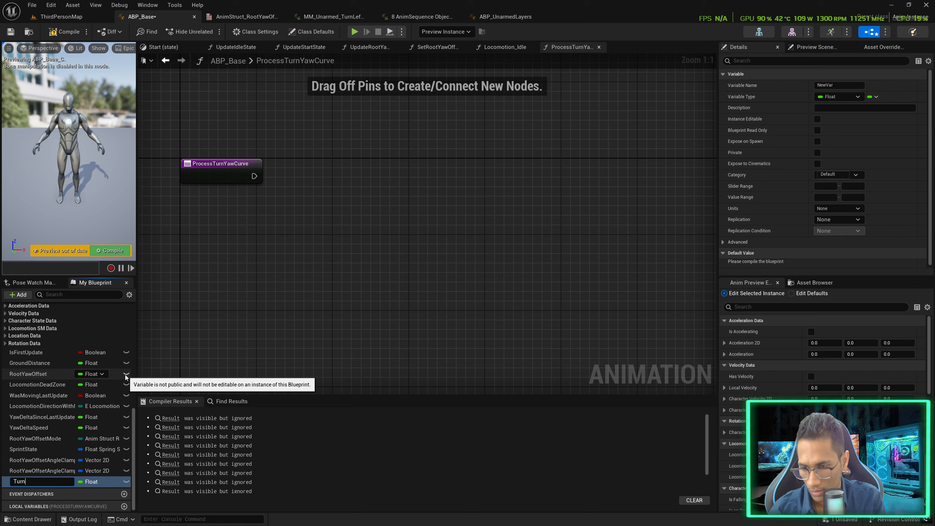
{"action": "type", "text": "YawCurveValue"}
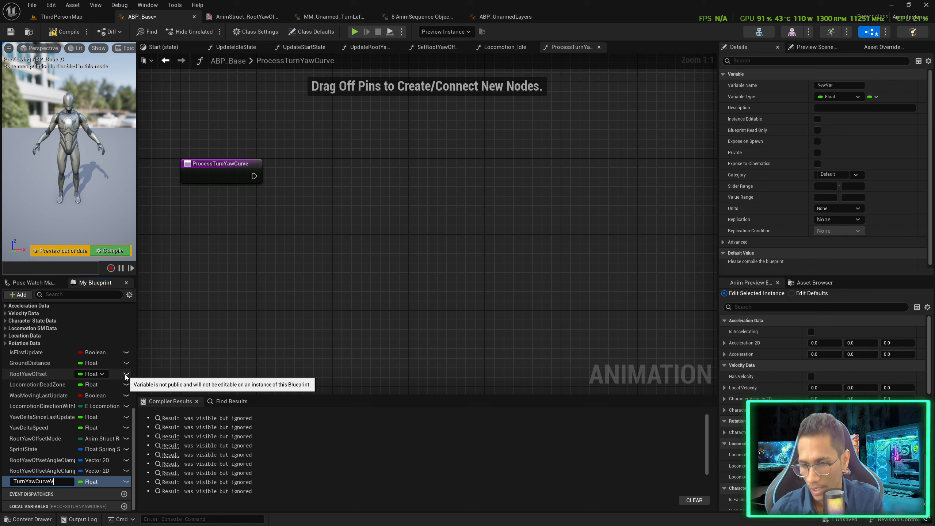
{"action": "key", "text": "Return"}
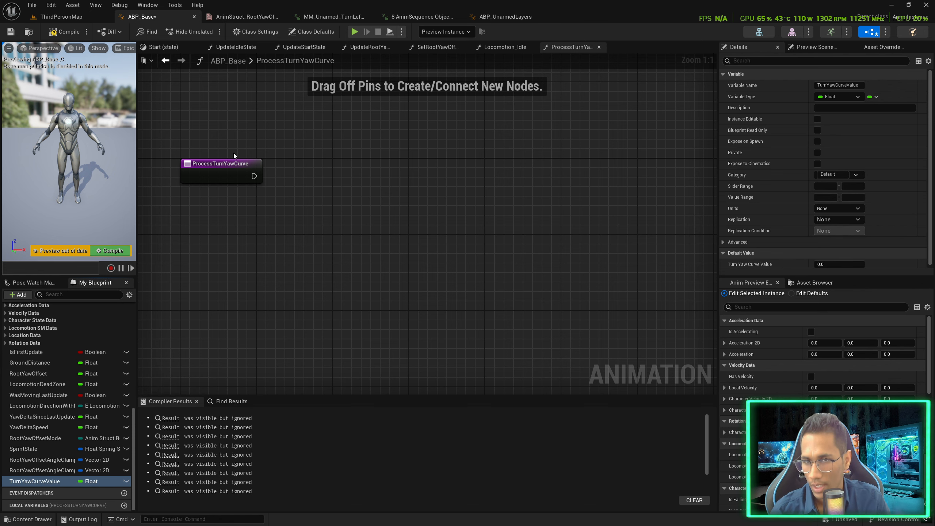
Add a local Float variable named PrevTurnYawCurveValue to ProcessTurnYawCurve
{"action": "left_click", "coordinate": [124, 505]}
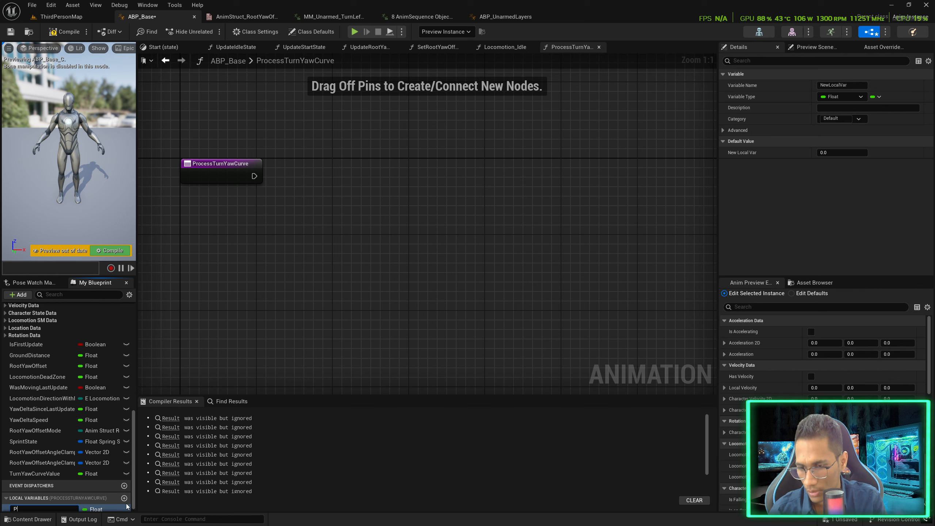
{"action": "type", "text": "PrevTurnYawCurv"}
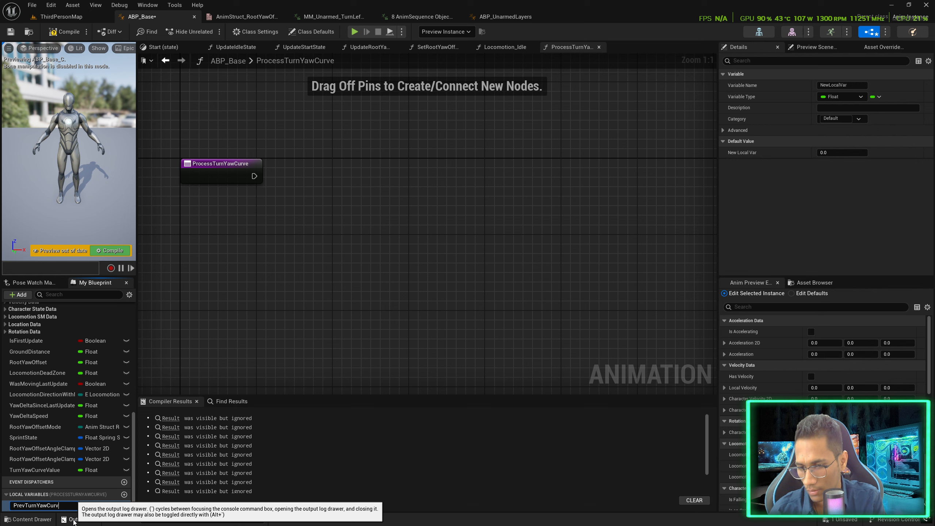
{"action": "type", "text": "eValue"}
{"action": "key", "text": "Return"}
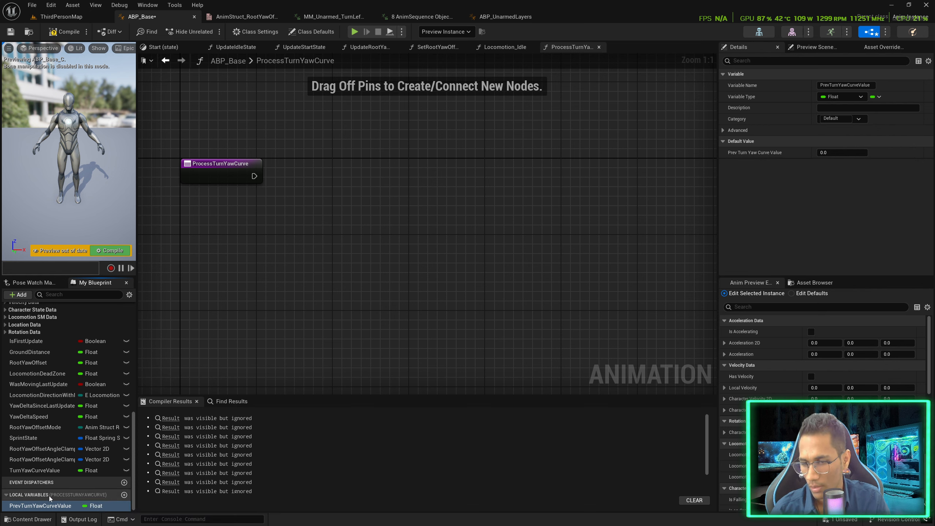
At the function's entry, set PrevTurnYawCurveValue from TurnYawCurveValue and align the nodes
{"action": "left_click_drag", "start_coordinate": [55, 510], "coordinate": [293, 170], "text": "alt"}
{"action": "left_click_drag", "start_coordinate": [35, 470], "coordinate": [328, 183], "text": "ctrl"}
{"action": "key", "text": "q"}
Add a Branch after the PrevTurnYawCurveValue setter and a Get Curve Value node reading the animation's TurnYawWeight curve
{"action": "right_click_drag", "start_coordinate": [513, 161], "coordinate": [432, 158]}
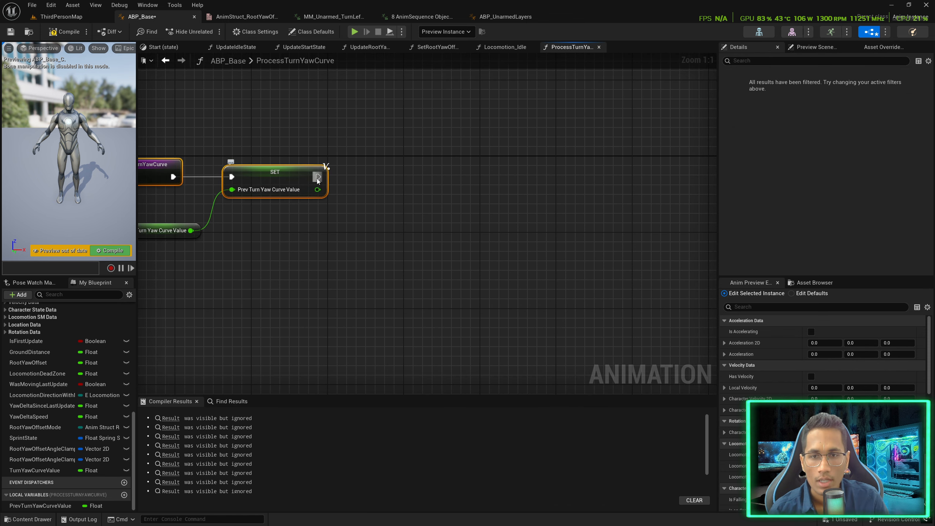
{"action": "left_click_drag", "start_coordinate": [318, 177], "coordinate": [543, 166]}
{"action": "key", "text": "b"}
{"action": "right_click", "coordinate": [322, 282]}
{"action": "type", "text": "get curve"}
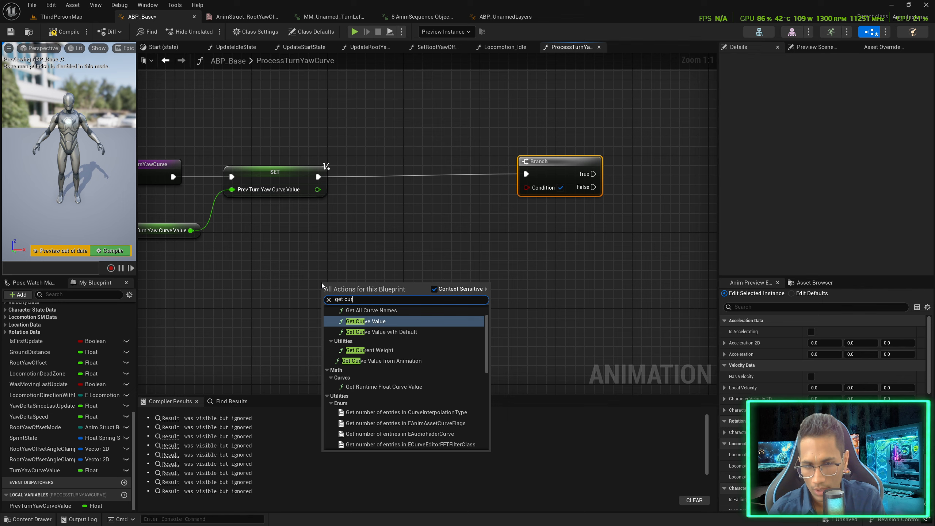
{"action": "key", "text": "Return"}
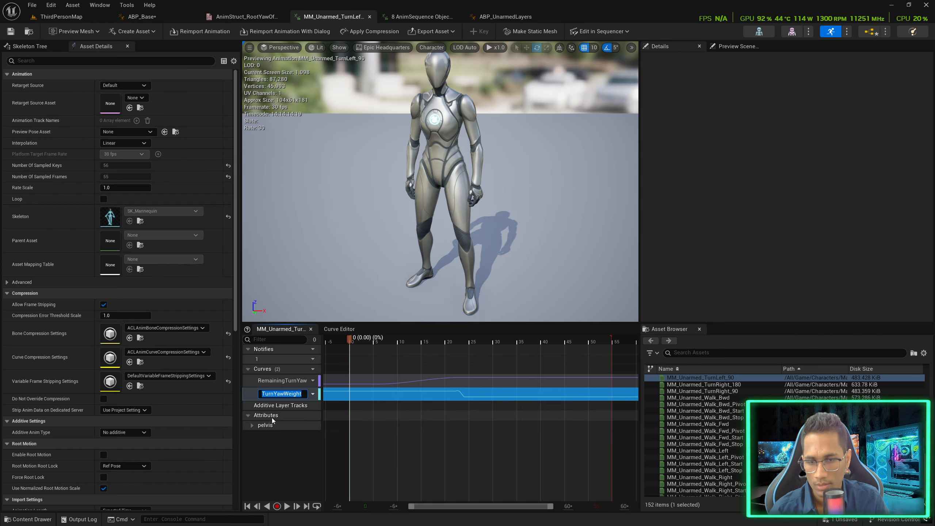
{"action": "left_click", "coordinate": [272, 441]}
{"action": "left_click", "coordinate": [142, 16]}
Compare the TurnYawWeight curve value with 0.0 using Nearly Equal (Float) and feed the result into the Branch condition
{"action": "type", "text": "near"}
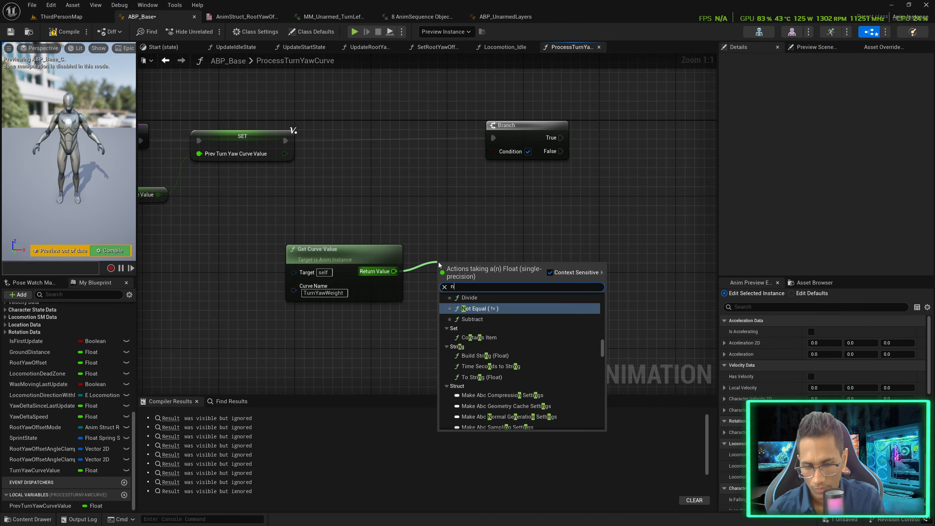
{"action": "key", "text": "Return"}
{"action": "left_click_drag", "start_coordinate": [523, 271], "coordinate": [493, 151]}
{"action": "left_click_drag", "start_coordinate": [360, 196], "coordinate": [420, 233]}
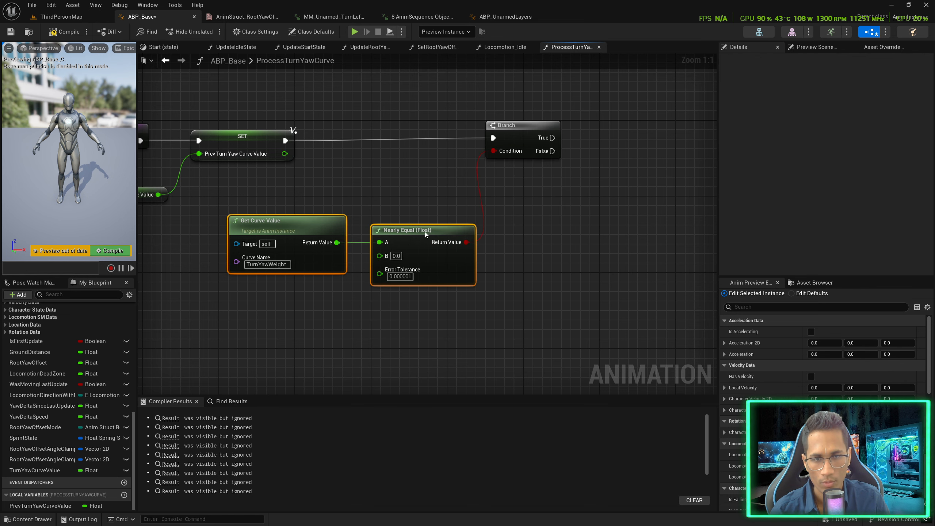
{"action": "right_click_drag", "start_coordinate": [444, 288], "coordinate": [433, 266]}
{"action": "left_click", "coordinate": [500, 251]}
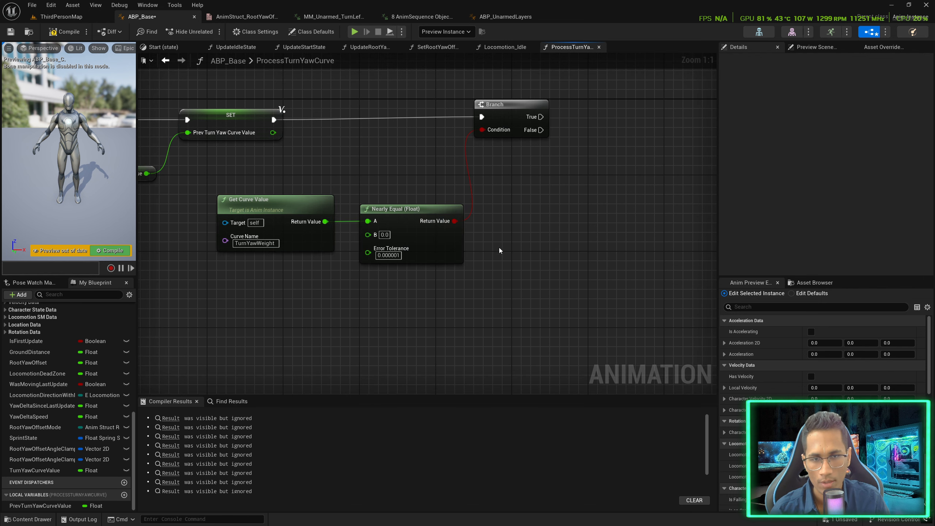
Set TurnYawCurveValue to 0.0 on the Branch's True output
{"action": "right_click_drag", "start_coordinate": [465, 172], "coordinate": [367, 216]}
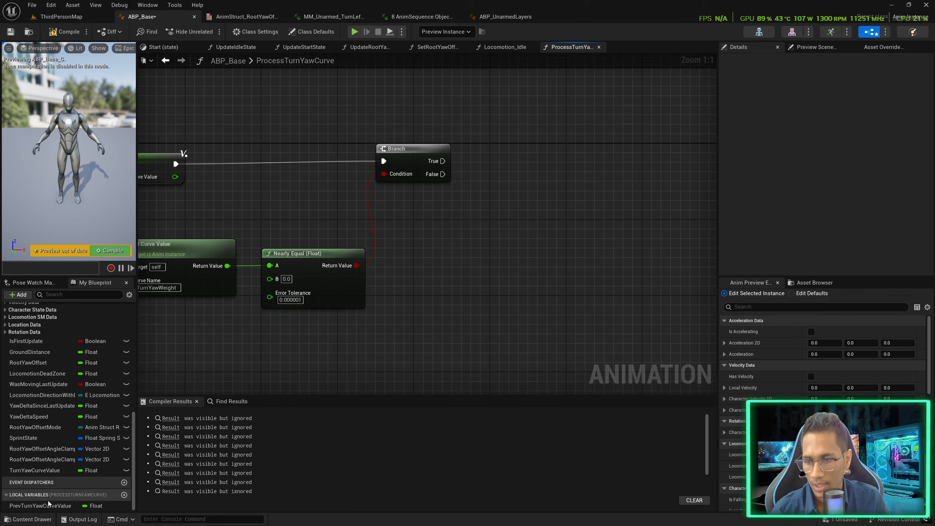
{"action": "left_click_drag", "start_coordinate": [34, 470], "coordinate": [479, 126]}
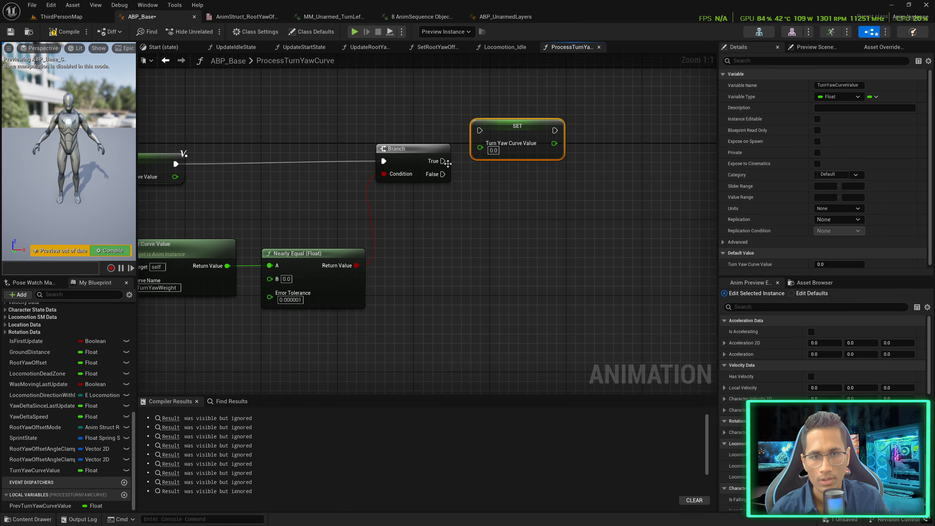
{"action": "left_click_drag", "start_coordinate": [444, 161], "coordinate": [542, 114]}
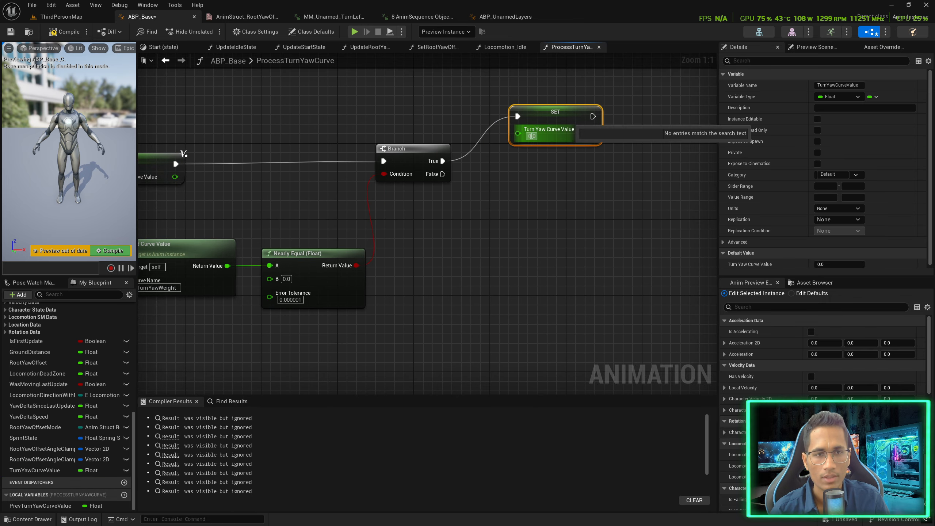
Duplicate the Get Curve Value node and set its curve name to RemainingTurnYaw, copied from the MM_Unarmed_TurnLeft_90 animation
{"action": "right_click_drag", "start_coordinate": [502, 181], "coordinate": [530, 163]}
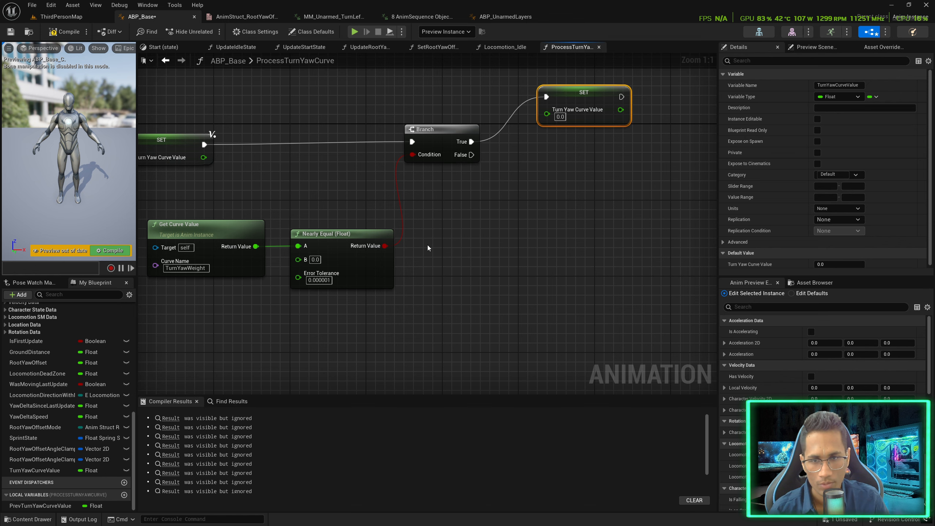
{"action": "right_click_drag", "start_coordinate": [401, 247], "coordinate": [406, 204]}
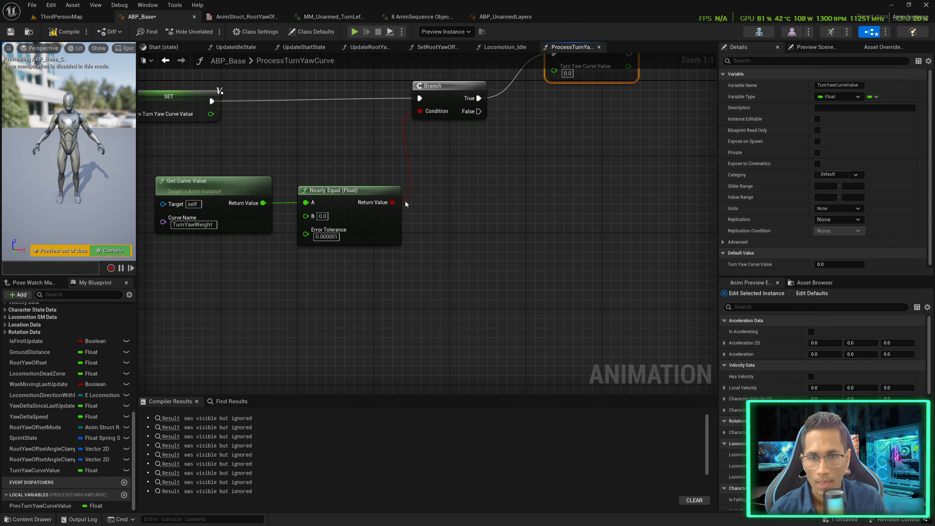
{"action": "left_click", "coordinate": [267, 209]}
{"action": "left_click_drag", "start_coordinate": [298, 211], "coordinate": [324, 295]}
{"action": "left_click", "coordinate": [308, 19]}
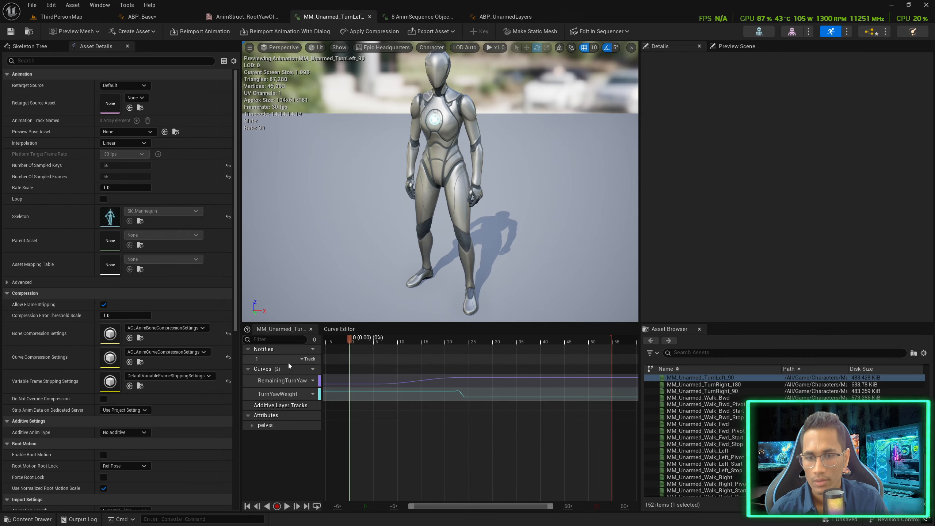
{"action": "double_click", "coordinate": [285, 381]}
{"action": "key", "text": "ctrl+c"}
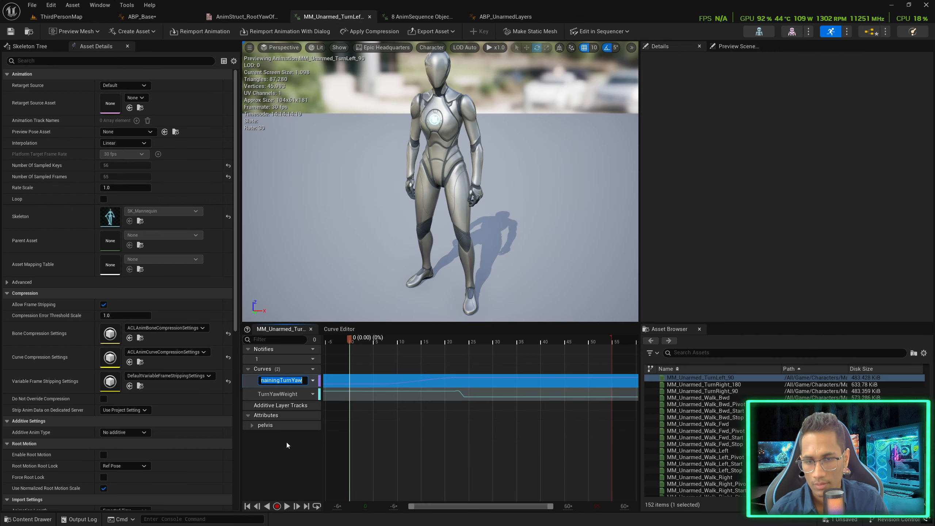
{"action": "left_click", "coordinate": [287, 443]}
{"action": "left_click", "coordinate": [186, 20]}
{"action": "left_click", "coordinate": [340, 339]}
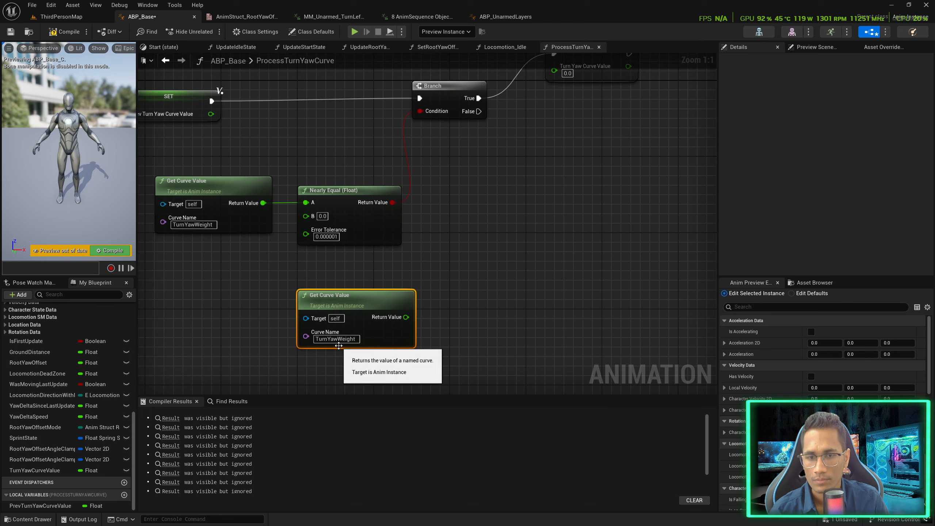
{"action": "key", "text": "ctrl+v"}
{"action": "left_click_drag", "start_coordinate": [324, 296], "coordinate": [295, 296]}
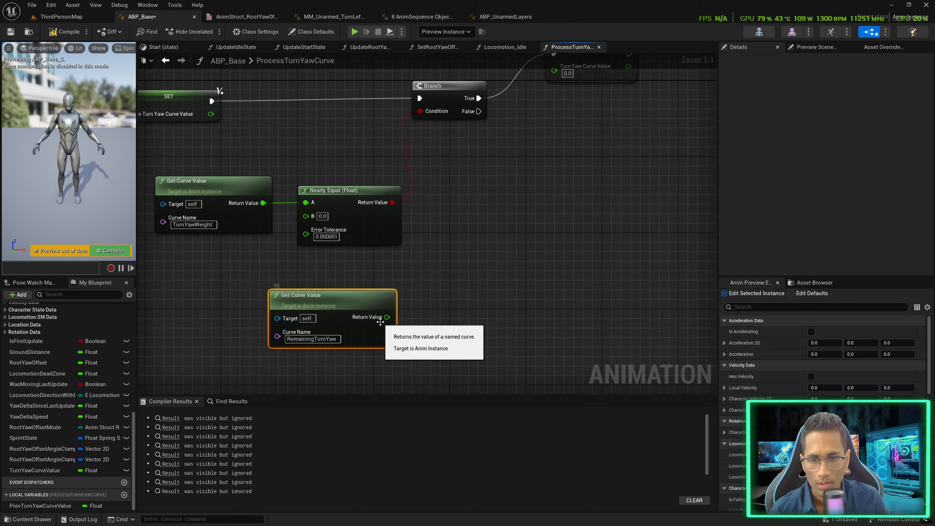
Divide the RemainingTurnYaw curve value by the TurnYawWeight curve value with a Divide node
{"action": "left_click_drag", "start_coordinate": [387, 317], "coordinate": [481, 303]}
{"action": "type", "text": "divi"}
{"action": "key", "text": "Return"}
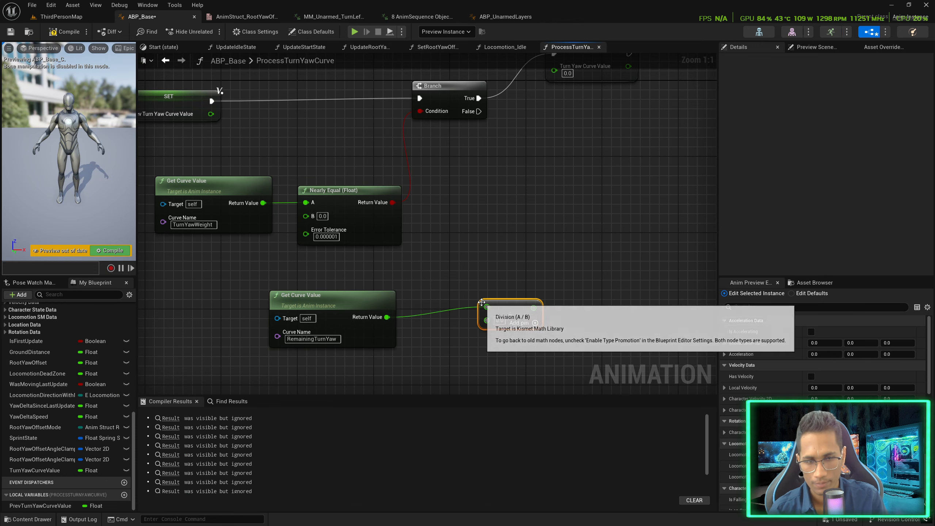
{"action": "left_click_drag", "start_coordinate": [263, 203], "coordinate": [485, 319]}
Route the TurnYawWeight wire below the RemainingTurnYaw node with reroute points and tidy up the curve nodes
{"action": "double_click", "coordinate": [366, 254]}
{"action": "left_click_drag", "start_coordinate": [367, 254], "coordinate": [427, 363]}
{"action": "left_click_drag", "start_coordinate": [331, 299], "coordinate": [370, 289]}
{"action": "right_click_drag", "start_coordinate": [258, 265], "coordinate": [310, 264]}
{"action": "left_click_drag", "start_coordinate": [261, 188], "coordinate": [176, 234]}
{"action": "left_click_drag", "start_coordinate": [387, 187], "coordinate": [396, 207]}
{"action": "right_click_drag", "start_coordinate": [351, 293], "coordinate": [340, 259]}
{"action": "left_click", "coordinate": [369, 295]}
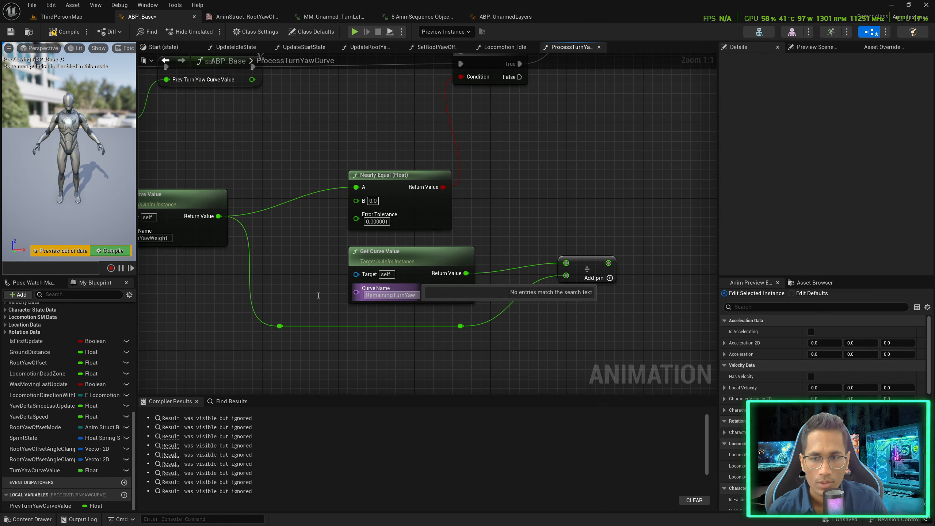
Set TurnYawCurveValue on the Branch's False output, using the division result as its value
{"action": "right_click_drag", "start_coordinate": [318, 296], "coordinate": [261, 315]}
{"action": "left_click_drag", "start_coordinate": [262, 316], "coordinate": [506, 104], "text": "alt"}
{"action": "left_click_drag", "start_coordinate": [439, 95], "coordinate": [453, 100]}
{"action": "left_click_drag", "start_coordinate": [507, 113], "coordinate": [513, 114]}
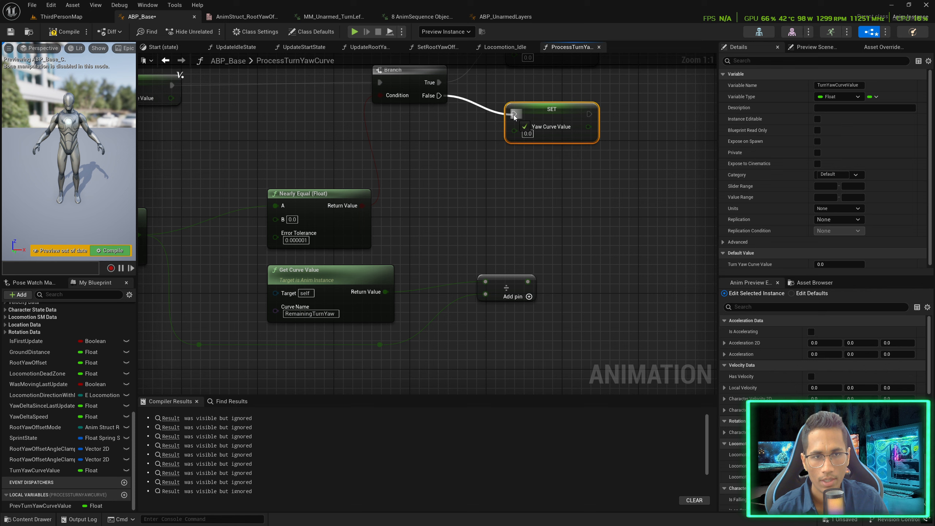
{"action": "left_click_drag", "start_coordinate": [528, 281], "coordinate": [515, 132]}
{"action": "right_click_drag", "start_coordinate": [533, 98], "coordinate": [342, 172]}
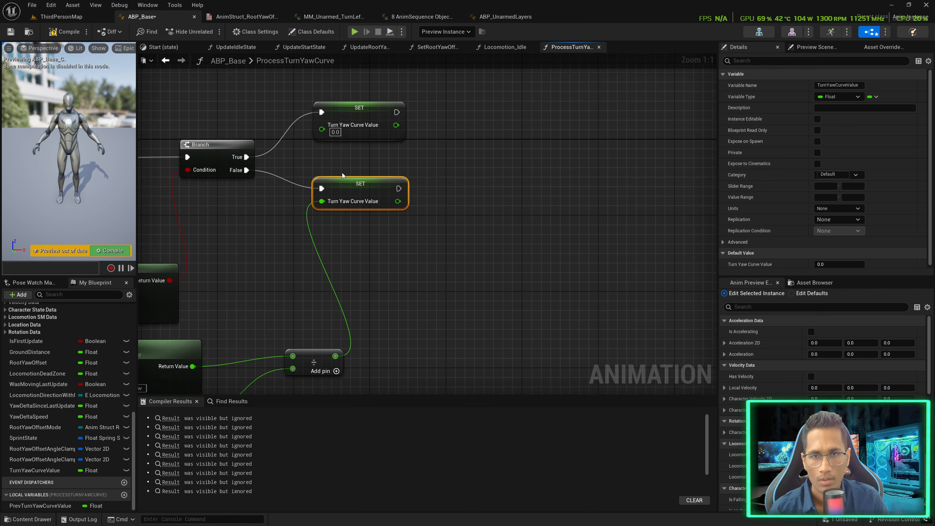
{"action": "scroll", "coordinate": [294, 169], "scroll_direction": "down", "scroll_amount": 2}
{"action": "right_click_drag", "start_coordinate": [140, 273], "coordinate": [203, 274]}
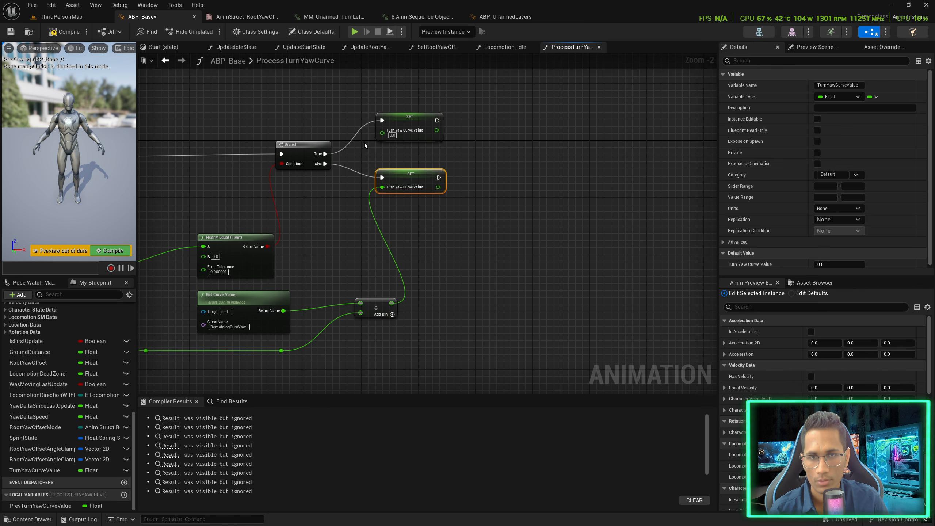
Add a Branch after the second TurnYawCurveValue setter, conditioned on PrevTurnYawCurveValue being not equal to 0.0
{"action": "right_click_drag", "start_coordinate": [452, 176], "coordinate": [370, 187]}
{"action": "scroll", "coordinate": [396, 177], "scroll_direction": "up", "scroll_amount": 2}
{"action": "left_click_drag", "start_coordinate": [41, 506], "coordinate": [327, 266]}
{"action": "left_click_drag", "start_coordinate": [393, 266], "coordinate": [429, 247]}
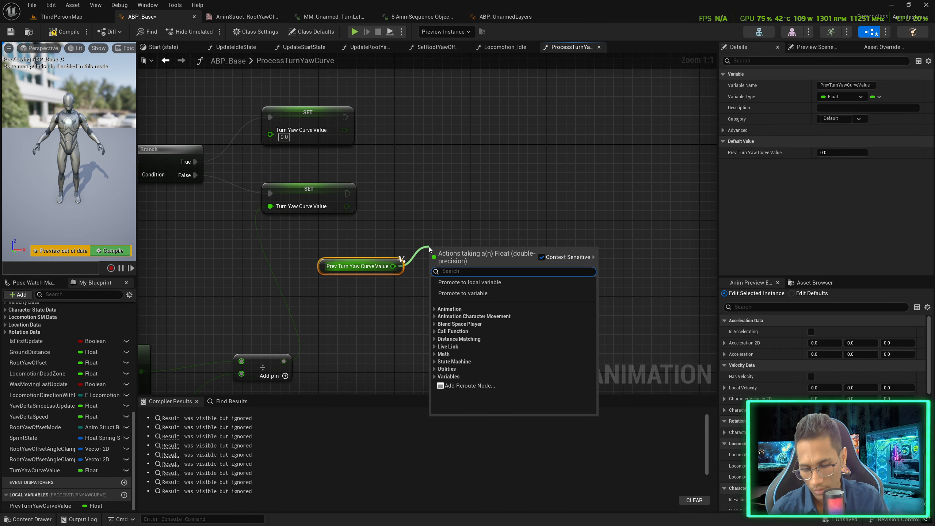
{"action": "type", "text": "not"}
{"action": "key", "text": "Return"}
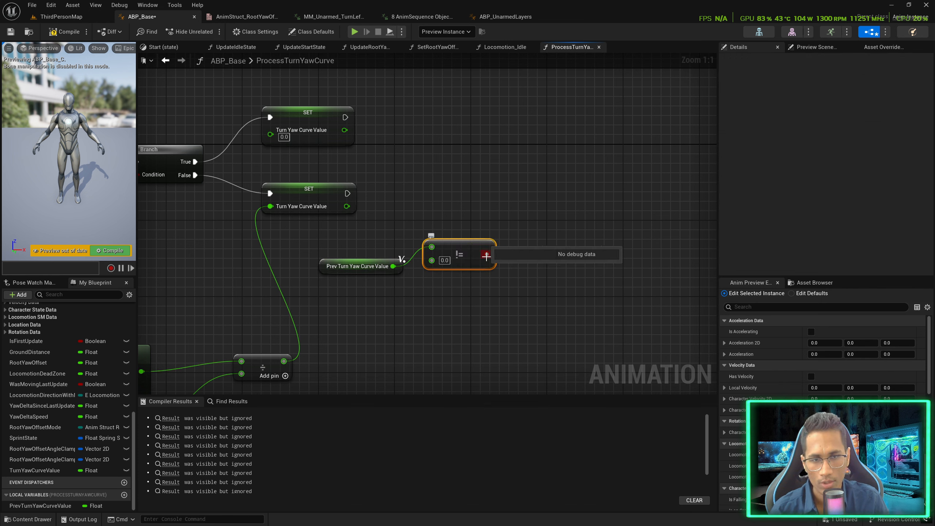
{"action": "left_click_drag", "start_coordinate": [486, 254], "coordinate": [348, 193]}
{"action": "key", "text": "b"}
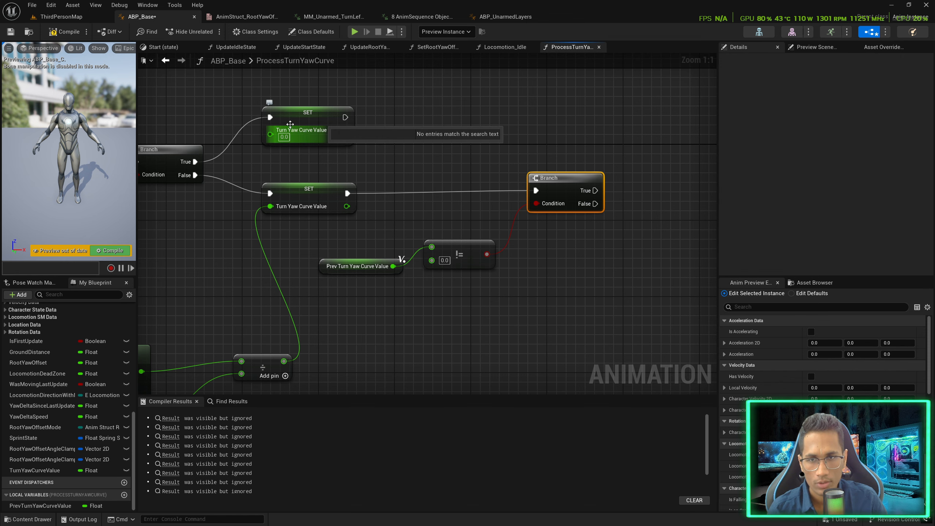
Review the ProcessTurnYawCurve graph from the PrevTurnYawCurveValue setter through the curve nodes to the new Branch
{"action": "scroll", "coordinate": [320, 163], "scroll_direction": "down", "scroll_amount": 1}
{"action": "right_click_drag", "start_coordinate": [320, 163], "coordinate": [519, 164]}
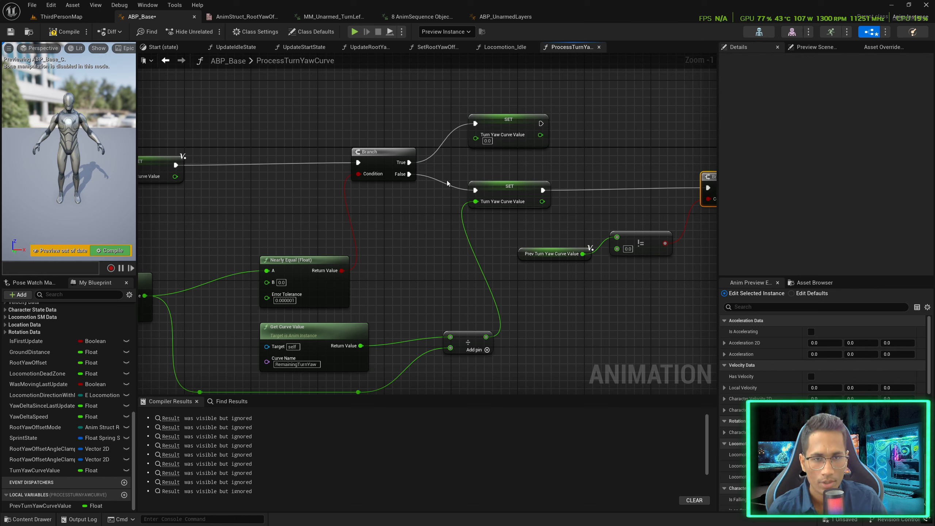
{"action": "right_click_drag", "start_coordinate": [191, 207], "coordinate": [293, 202]}
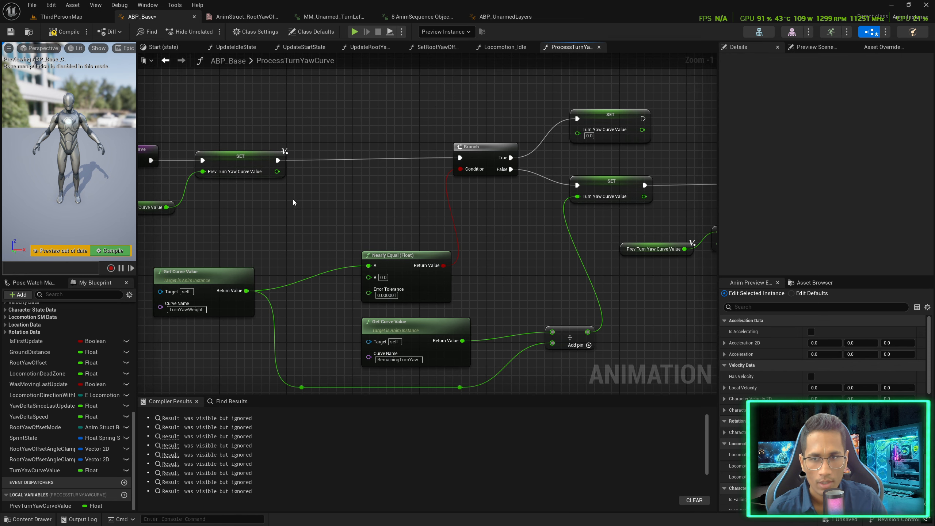
{"action": "right_click_drag", "start_coordinate": [161, 213], "coordinate": [180, 217]}
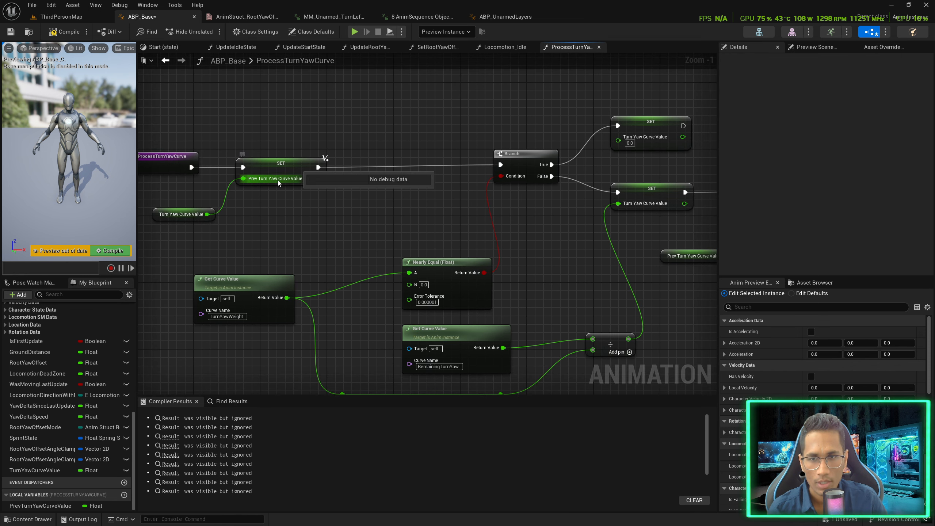
{"action": "right_click_drag", "start_coordinate": [582, 237], "coordinate": [465, 234]}
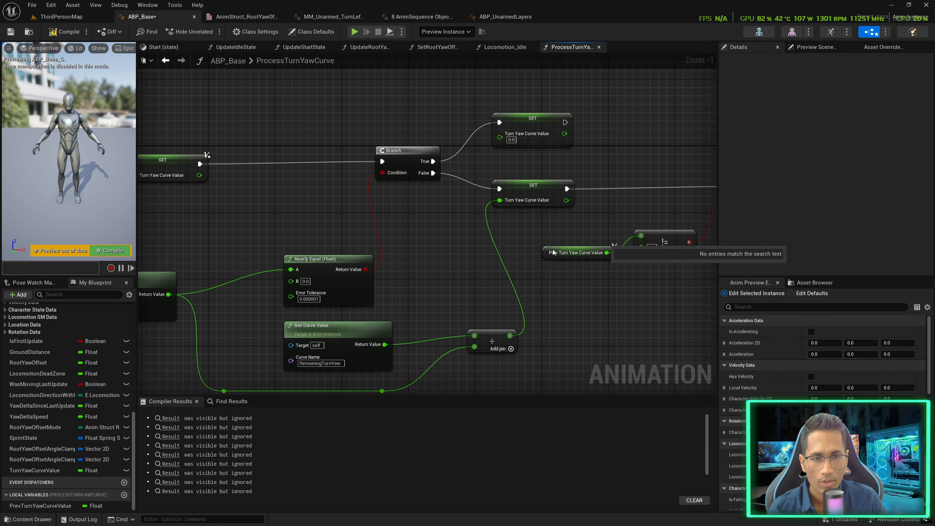
{"action": "right_click_drag", "start_coordinate": [645, 254], "coordinate": [525, 258]}
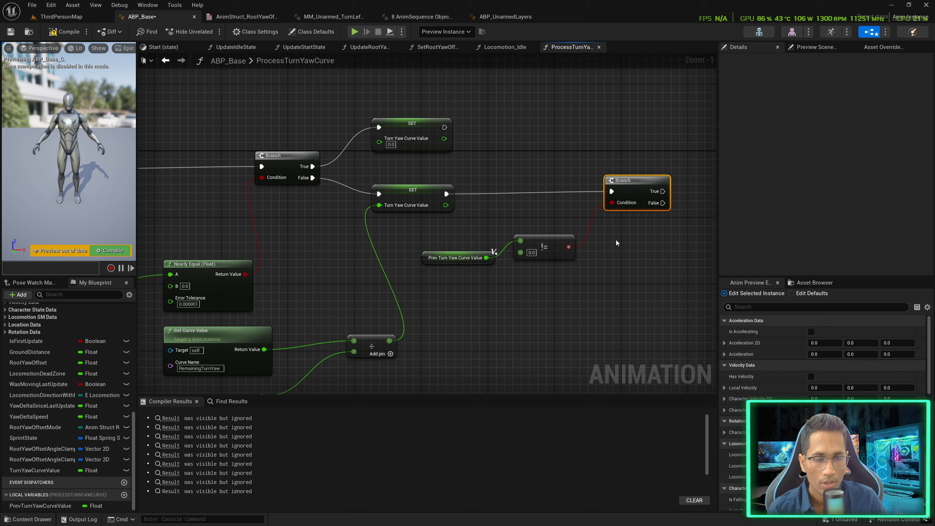
{"action": "right_click_drag", "start_coordinate": [634, 240], "coordinate": [465, 249]}
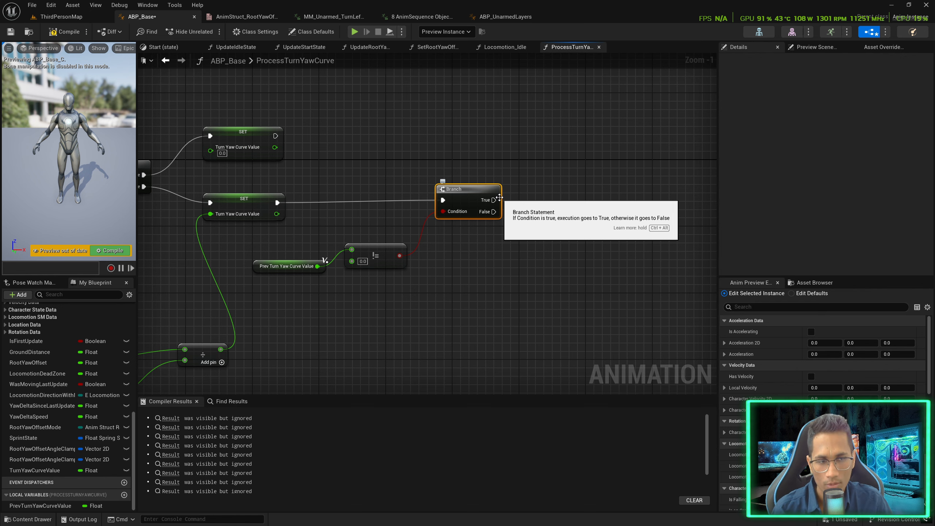
{"action": "right_click_drag", "start_coordinate": [355, 266], "coordinate": [303, 281]}
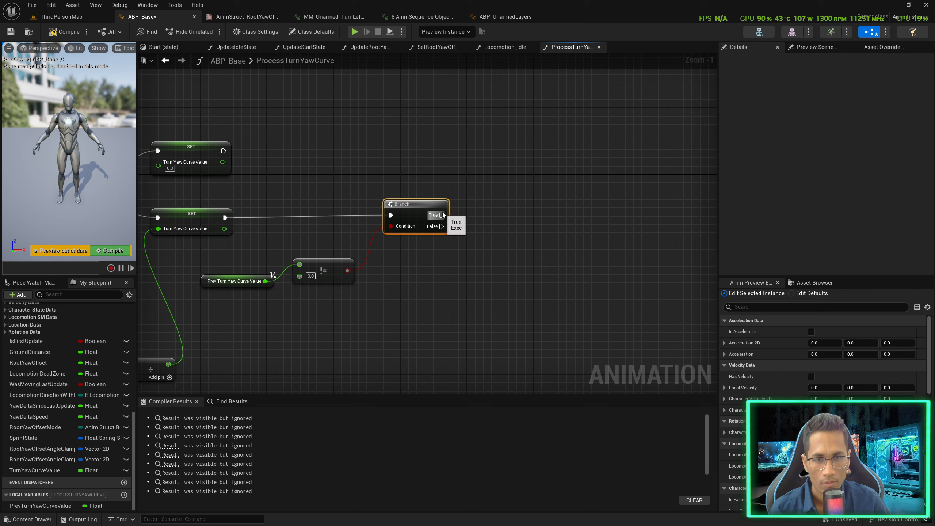
Call the SetRootYawOffset function from the True output of the new Branch
{"action": "left_click_drag", "start_coordinate": [495, 212], "coordinate": [495, 212]}
{"action": "left_click", "coordinate": [405, 258]}
{"action": "scroll", "coordinate": [68, 368], "scroll_direction": "up", "scroll_amount": 3}
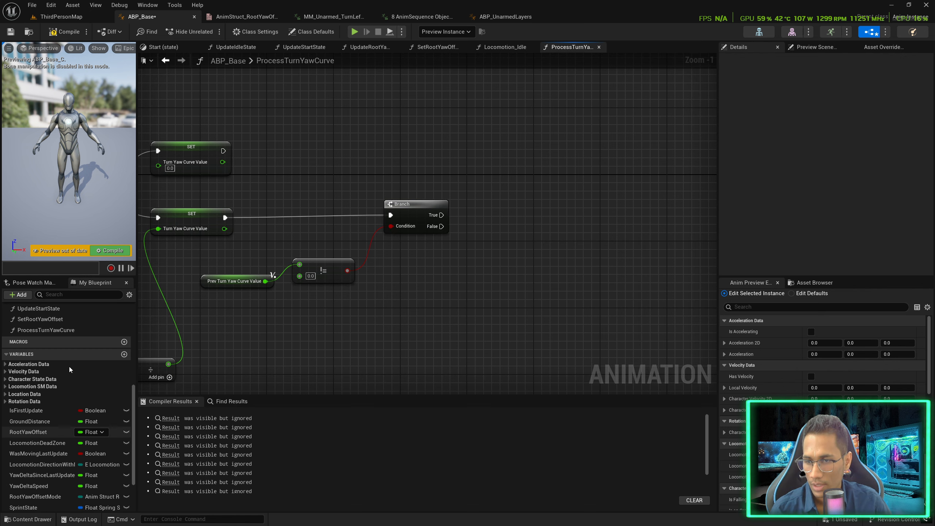
{"action": "left_click_drag", "start_coordinate": [41, 359], "coordinate": [545, 206]}
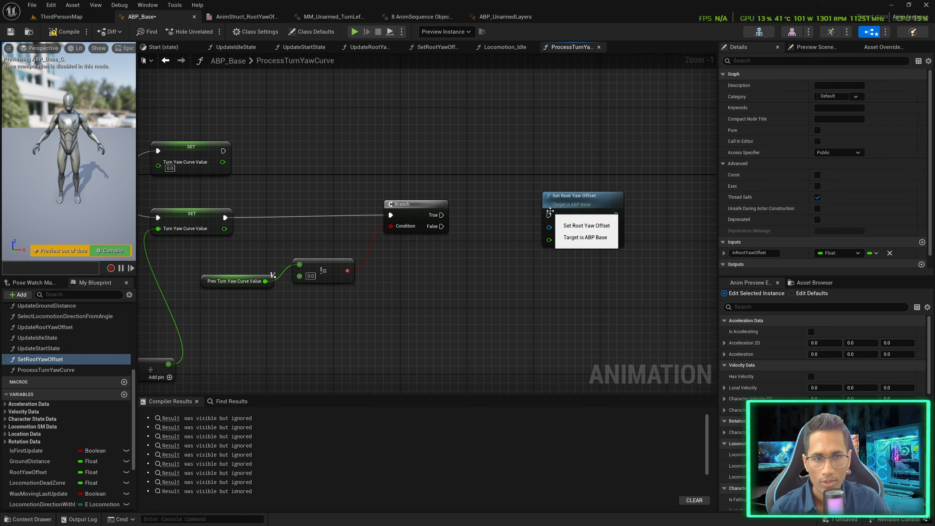
Add a RootYawOffset getter below the function call and feed it into the first input of a Subtract node
{"action": "scroll", "coordinate": [66, 442], "scroll_direction": "down", "scroll_amount": 1}
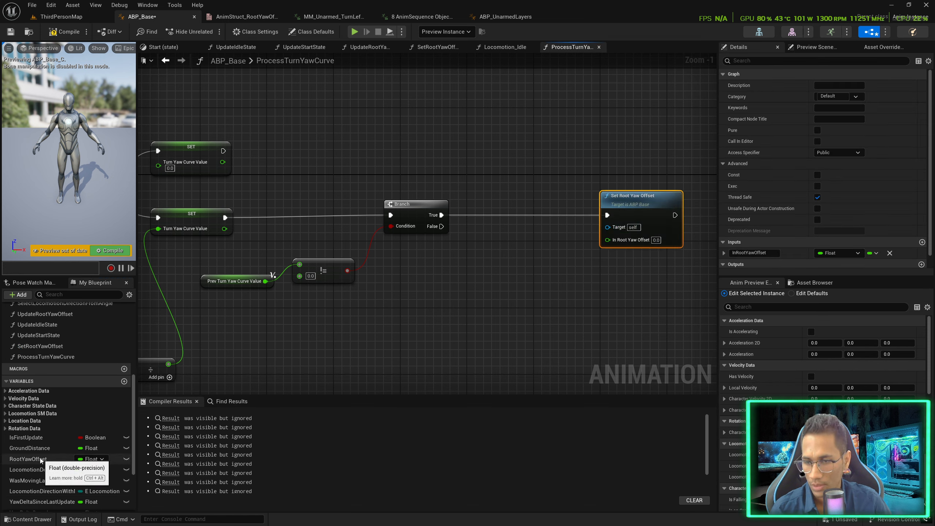
{"action": "left_click_drag", "start_coordinate": [33, 458], "coordinate": [272, 403]}
{"action": "left_click_drag", "start_coordinate": [509, 280], "coordinate": [565, 289]}
{"action": "left_click", "coordinate": [515, 272]}
{"action": "type", "text": "subt"}
{"action": "key", "text": "Return"}
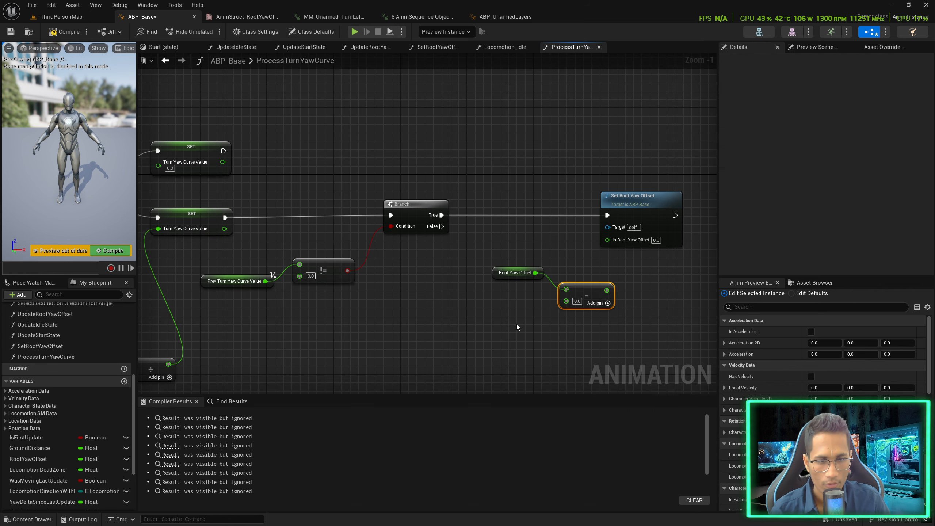
Subtract PrevTurnYawCurveValue from TurnYawCurveValue with a second Subtract node
{"action": "scroll", "coordinate": [501, 291], "scroll_direction": "up", "scroll_amount": 2}
{"action": "scroll", "coordinate": [55, 442], "scroll_direction": "down", "scroll_amount": 3}
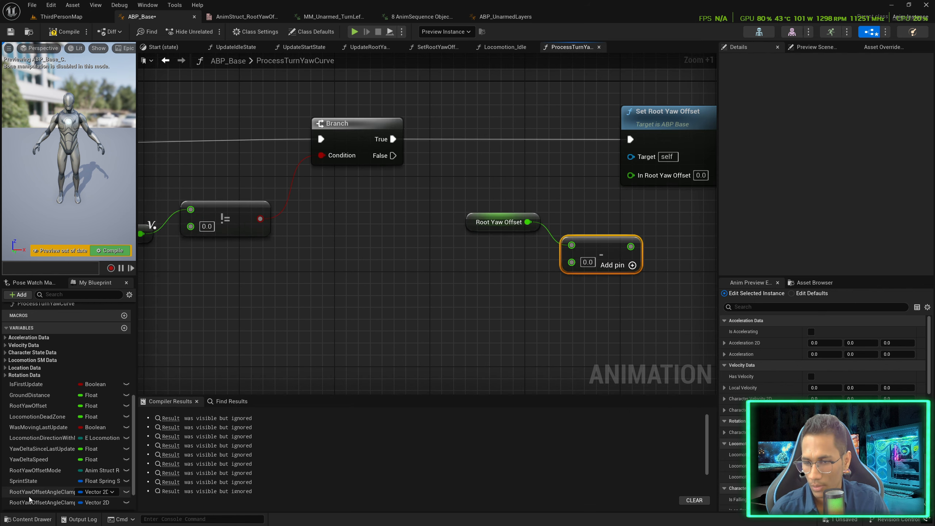
{"action": "left_click_drag", "start_coordinate": [34, 470], "coordinate": [411, 269], "text": "ctrl"}
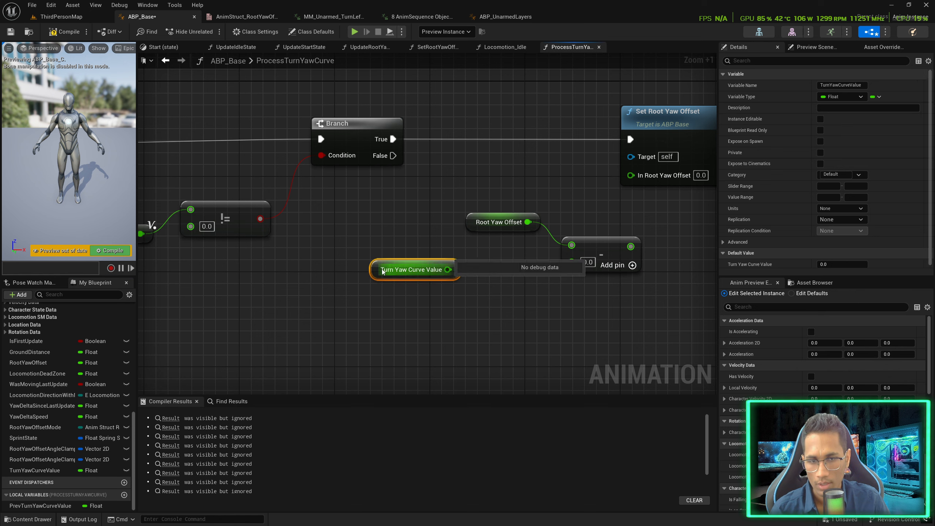
{"action": "left_click_drag", "start_coordinate": [25, 512], "coordinate": [499, 298], "text": "ctrl"}
{"action": "type", "text": "-"}
{"action": "key", "text": "Return"}
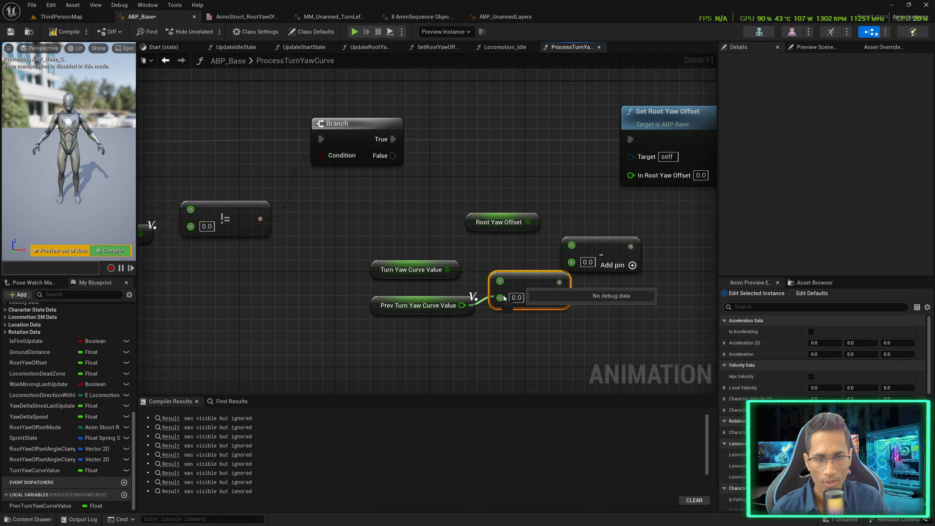
Subtract the curve value difference from RootYawOffset and feed the result into the In Root Yaw Offset input of Set Root Yaw Offset
{"action": "left_click_drag", "start_coordinate": [438, 253], "coordinate": [530, 330]}
{"action": "left_click_drag", "start_coordinate": [521, 281], "coordinate": [571, 262]}
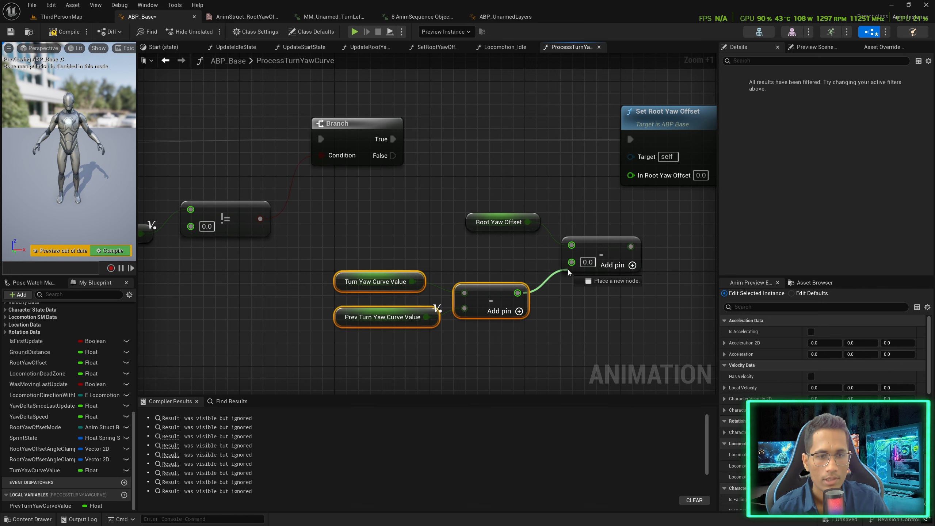
{"action": "left_click_drag", "start_coordinate": [625, 245], "coordinate": [634, 178]}
{"action": "scroll", "coordinate": [662, 218], "scroll_direction": "down", "scroll_amount": 2}
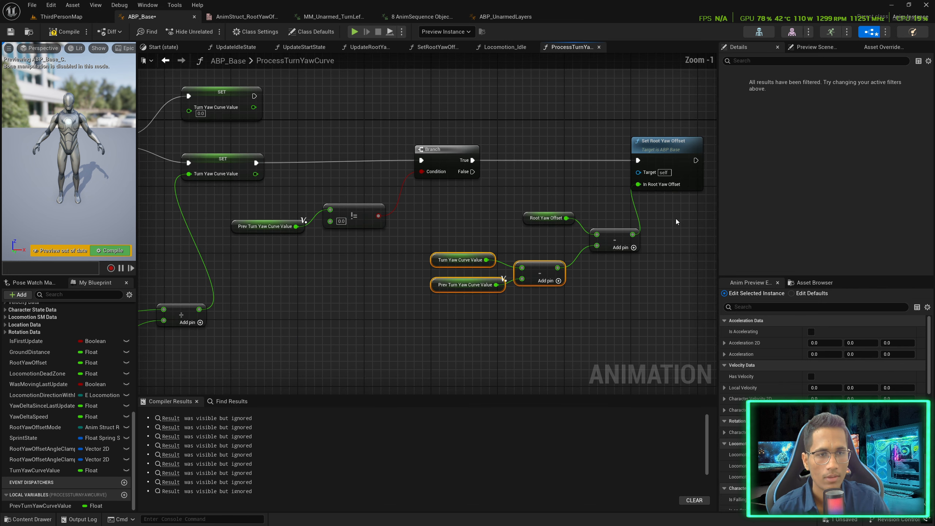
{"action": "right_click_drag", "start_coordinate": [676, 218], "coordinate": [563, 240]}
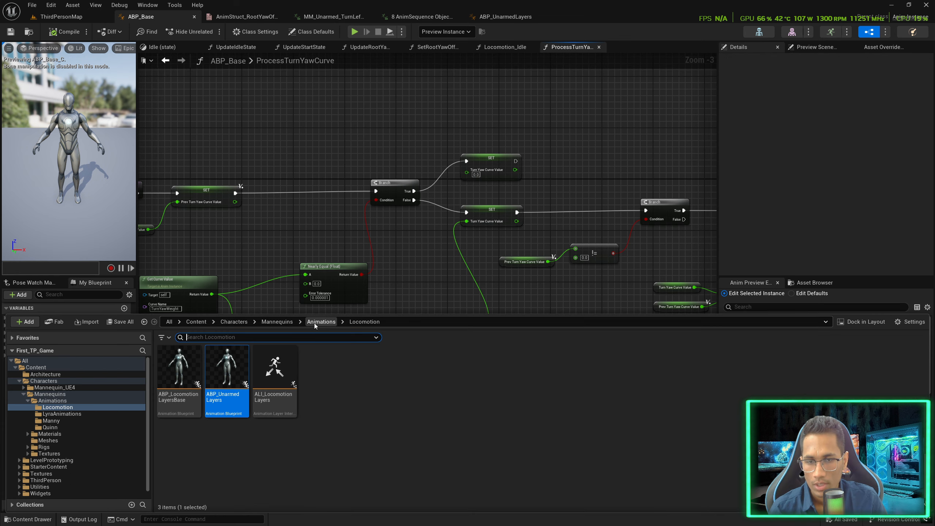
Open all eight turn animations together in the property matrix and enable Root Motion and Force Root Lock for them
{"action": "left_click", "coordinate": [320, 322]}
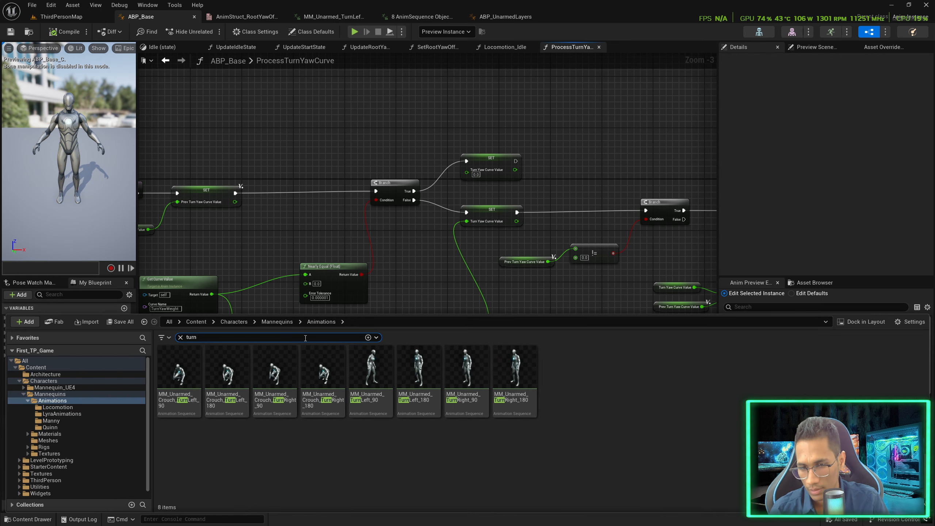
{"action": "left_click", "coordinate": [385, 398]}
{"action": "key", "text": "ctrl+a"}
{"action": "right_click", "coordinate": [416, 394]}
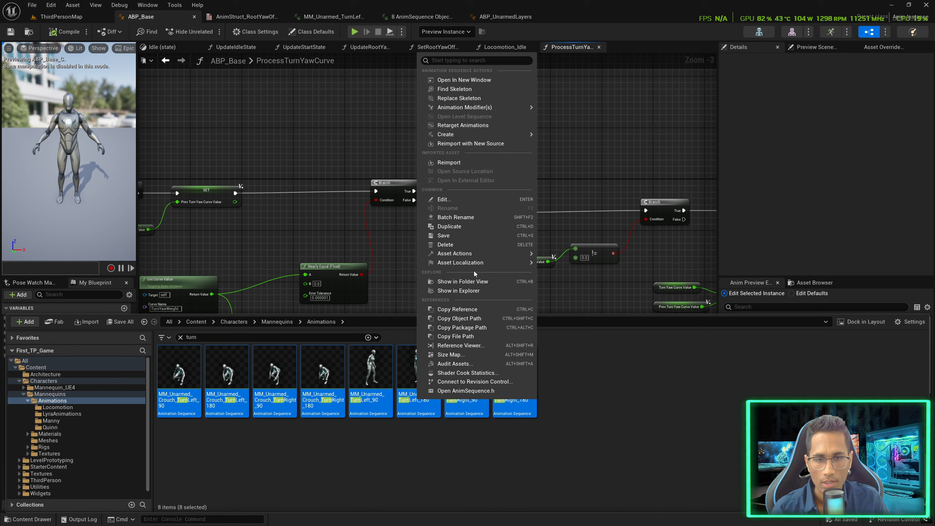
{"action": "mouse_move", "coordinate": [483, 257]}
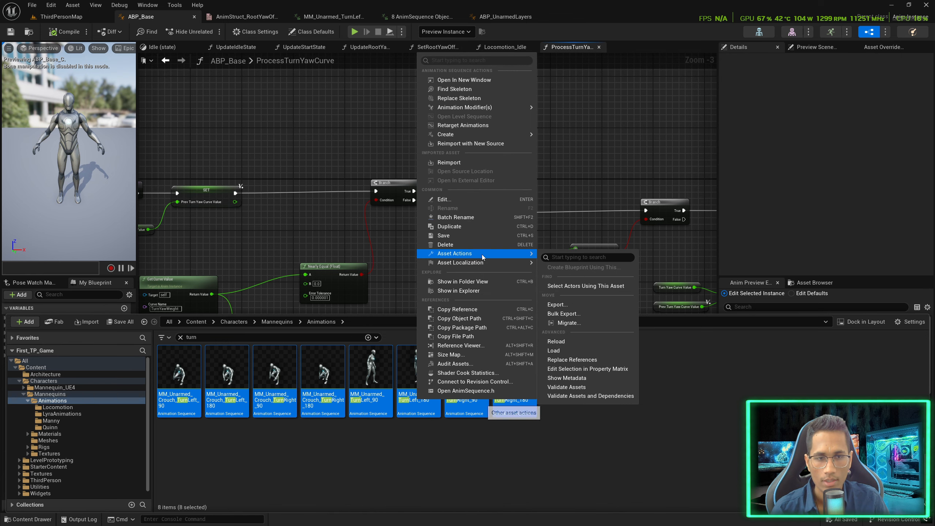
{"action": "left_click", "coordinate": [574, 368]}
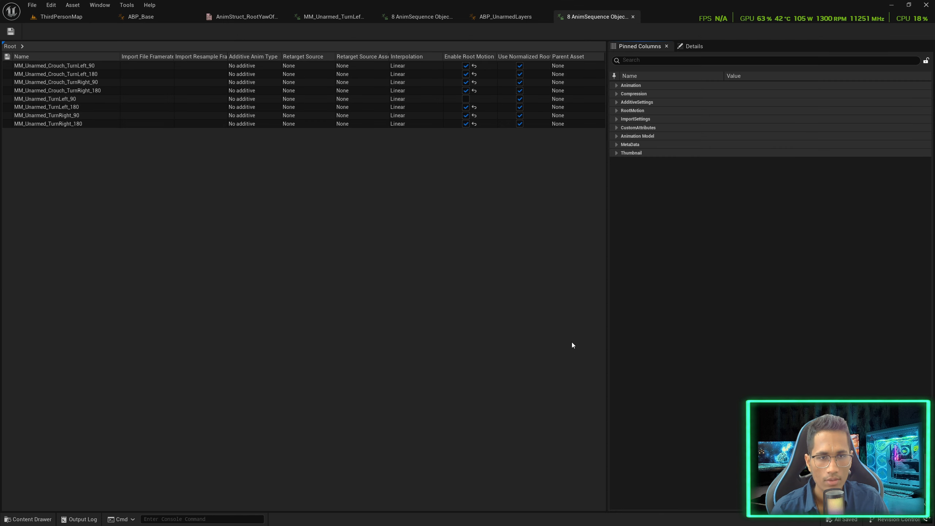
{"action": "left_click", "coordinate": [620, 110]}
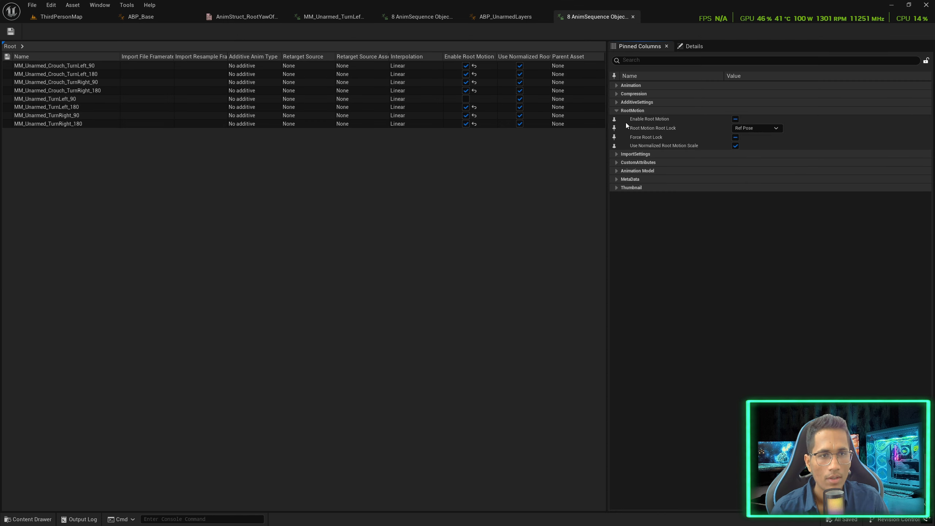
{"action": "left_click", "coordinate": [737, 136]}
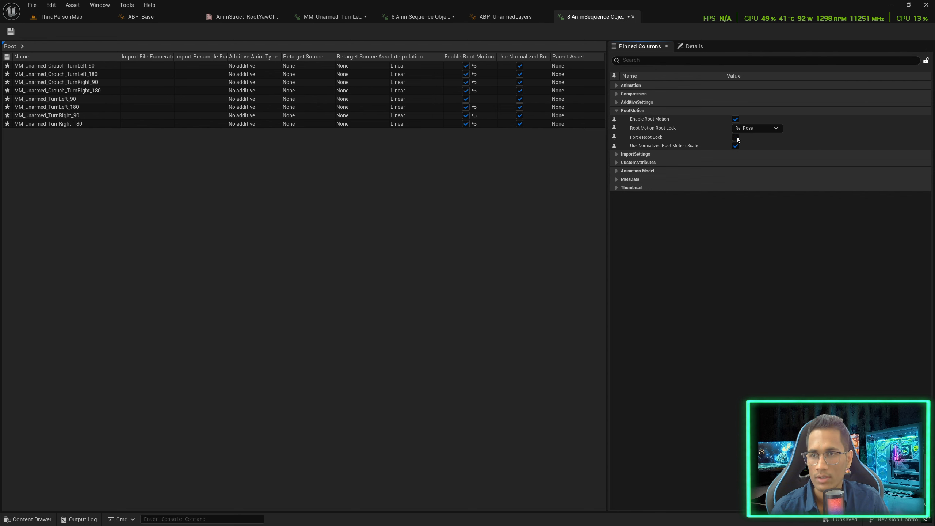
Assign UniformIndexableCurveCompressionSettings as the Curve Compression Settings of all eight turn animations and save everything
{"action": "left_click", "coordinate": [616, 93]}
{"action": "key", "text": "ctrl+space"}
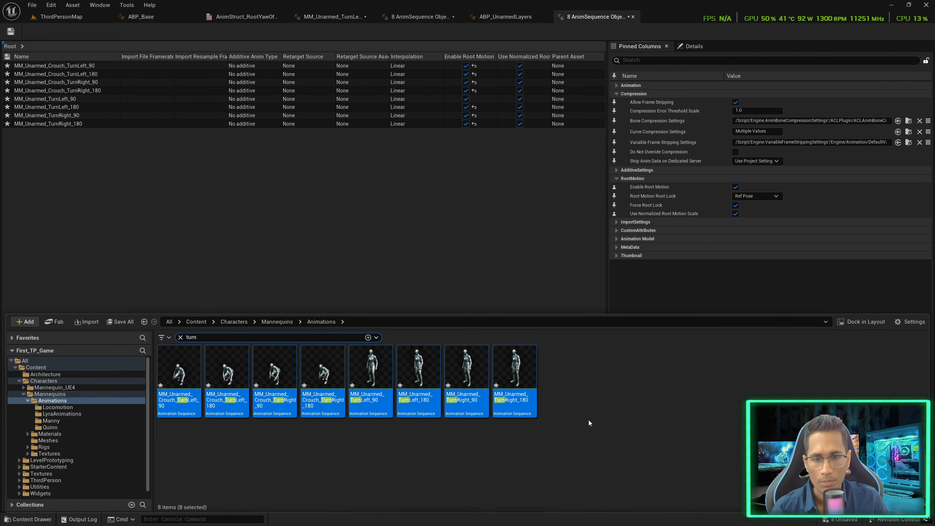
{"action": "left_click", "coordinate": [589, 423]}
{"action": "left_click", "coordinate": [180, 337]}
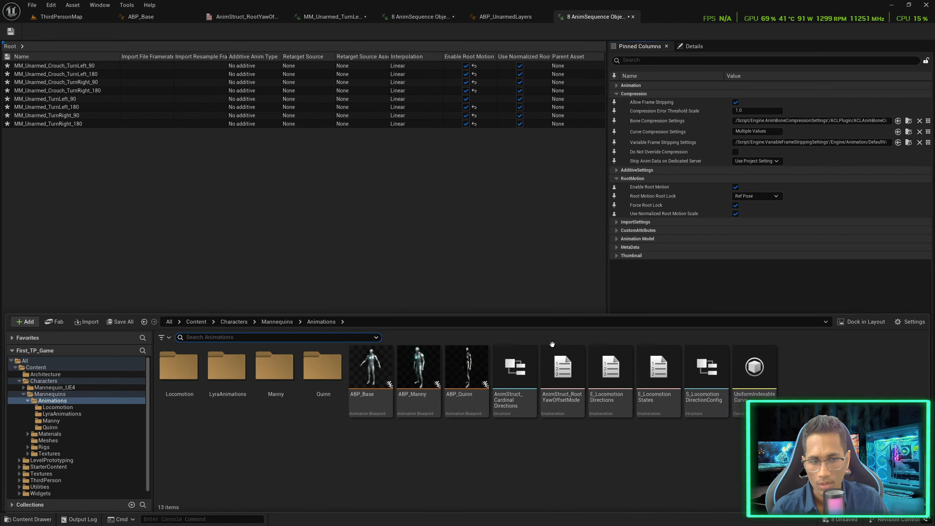
{"action": "left_click", "coordinate": [761, 355]}
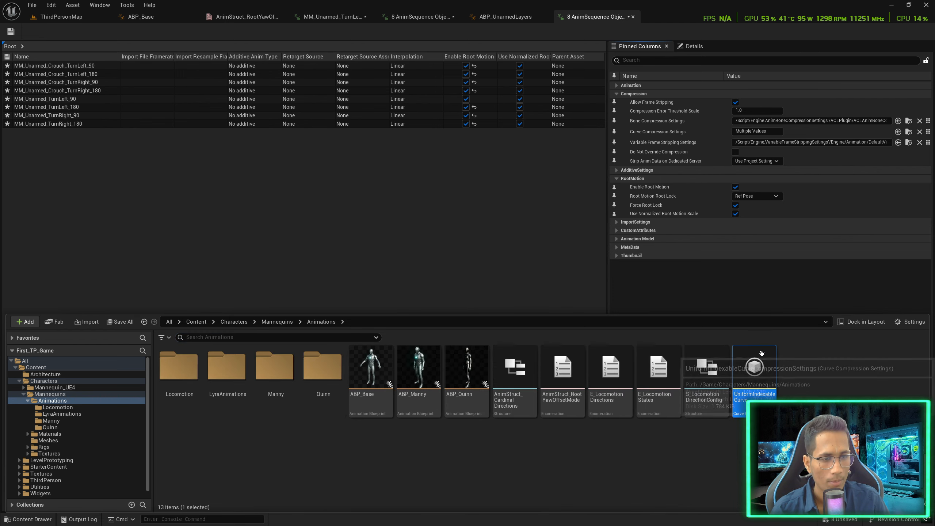
{"action": "left_click_drag", "start_coordinate": [761, 352], "coordinate": [798, 136]}
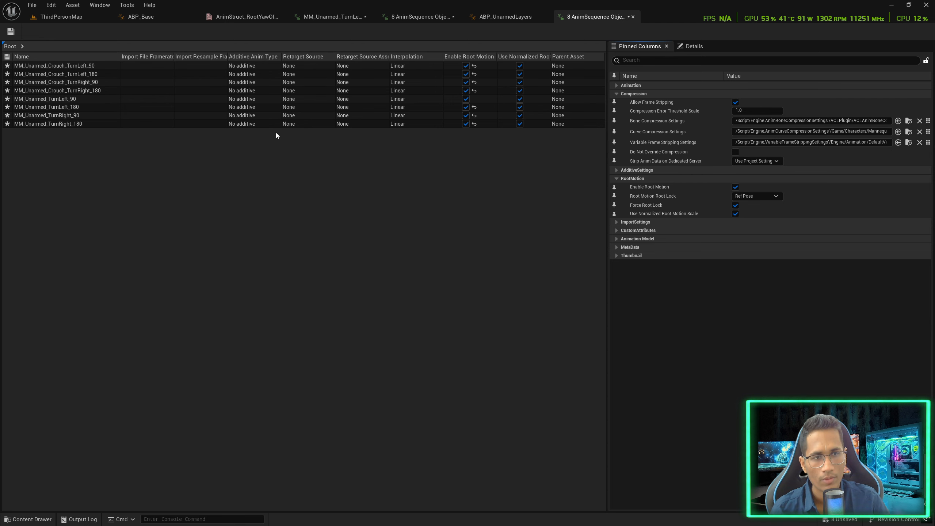
{"action": "left_click", "coordinate": [32, 5]}
{"action": "left_click", "coordinate": [42, 55]}
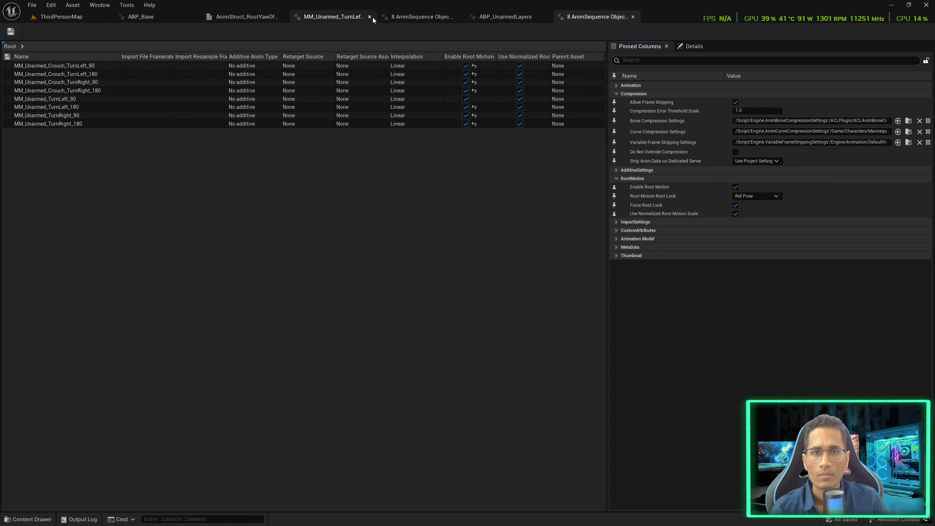
Show the class defaults of ABP_UnarmedLayers and filter the LyraAnimations folder for "turn"
{"action": "left_click", "coordinate": [523, 17]}
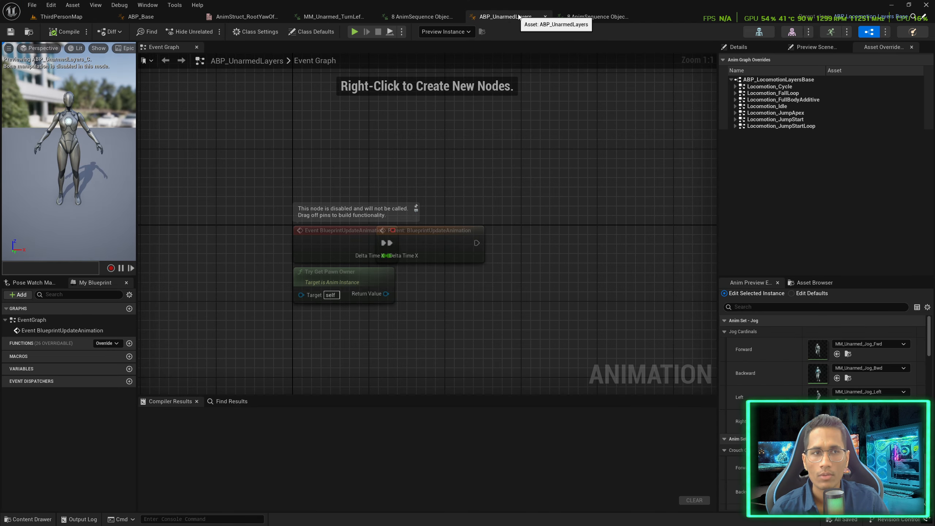
{"action": "left_click", "coordinate": [312, 34]}
{"action": "key", "text": "ctrl+space"}
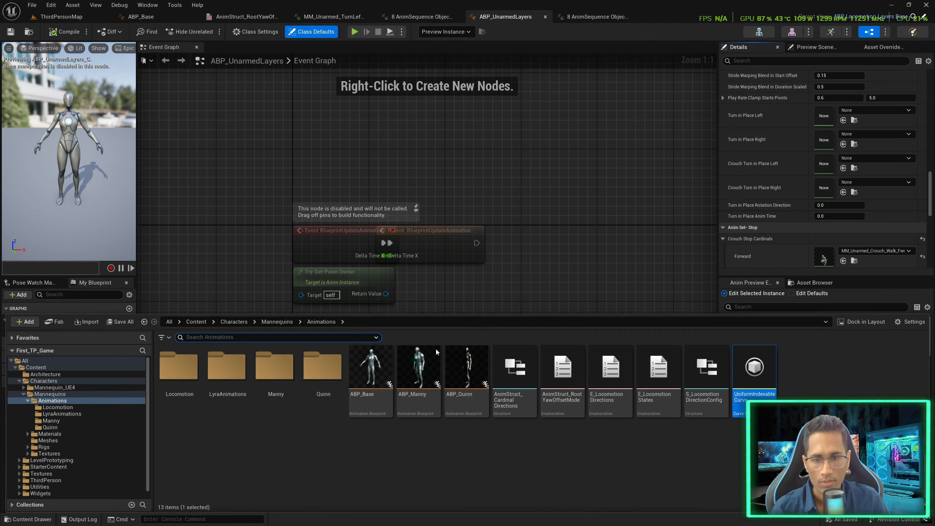
{"action": "double_click", "coordinate": [227, 367]}
{"action": "left_click", "coordinate": [231, 337]}
{"action": "type", "text": "t"}
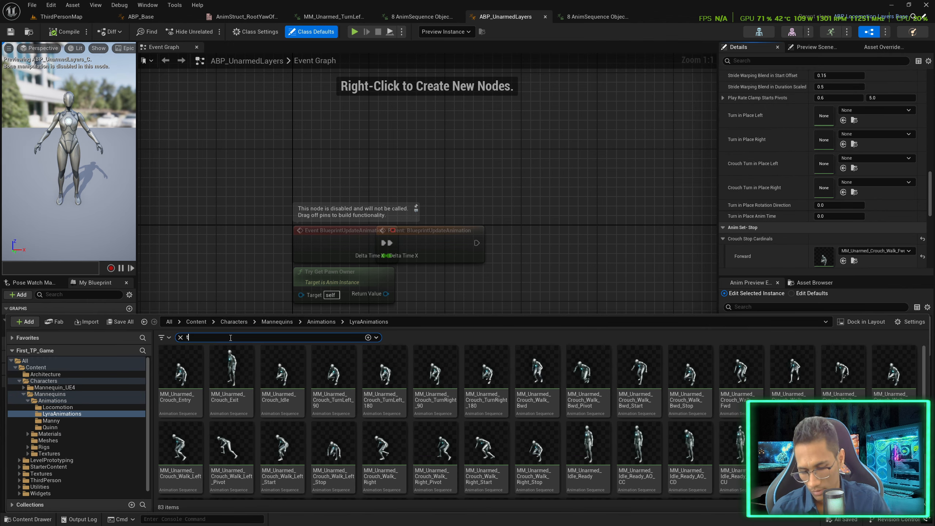
{"action": "type", "text": "urn"}
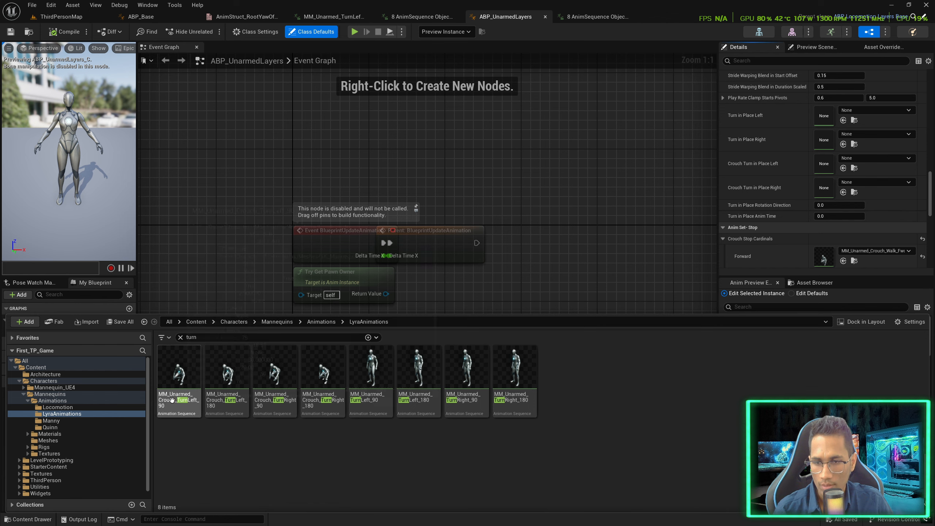
Assign MM_Unarmed_Crouch_TurnLeft_90 and MM_Unarmed_Crouch_TurnRight_90 to the crouch turn-in-place slots, and MM_Unarmed_TurnLeft_90 and MM_Unarmed_TurnRight_90 to the standing ones
{"action": "left_click_drag", "start_coordinate": [172, 401], "coordinate": [824, 164]}
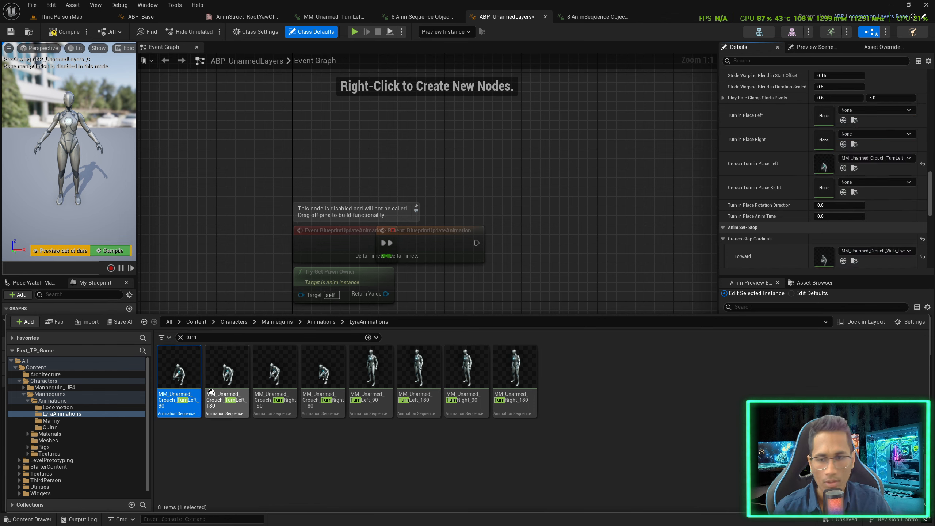
{"action": "left_click_drag", "start_coordinate": [274, 390], "coordinate": [824, 188]}
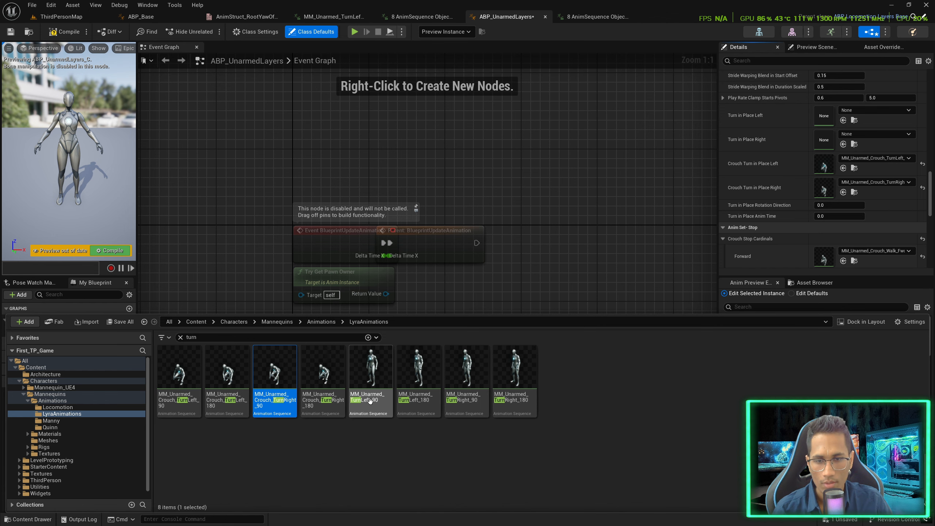
{"action": "left_click_drag", "start_coordinate": [370, 400], "coordinate": [819, 110]}
{"action": "left_click_drag", "start_coordinate": [467, 368], "coordinate": [820, 140]}
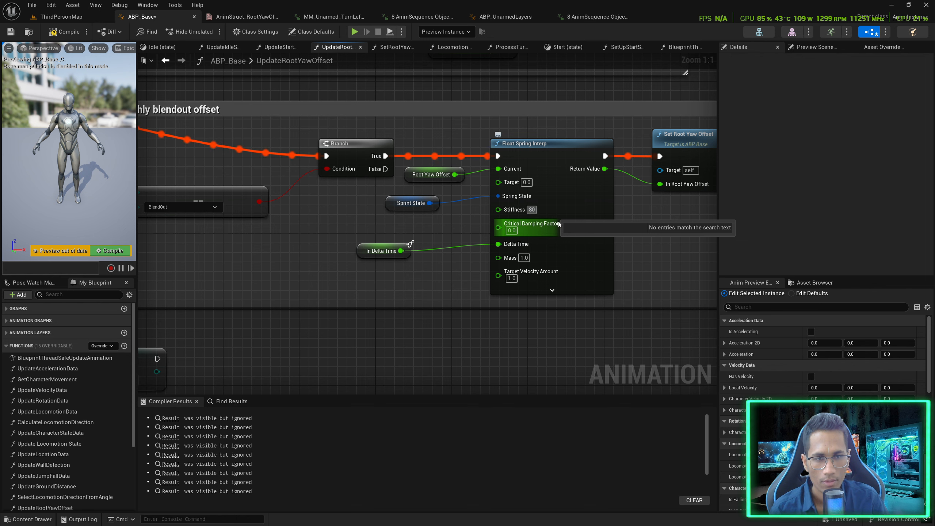
In ABP_Base's UpdateRootYawOffset, set the Float Spring Interp node's Critical Damping Factor to 1.0 and Target Velocity Amount to 0.5
{"action": "left_click", "coordinate": [510, 230]}
{"action": "type", "text": "1"}
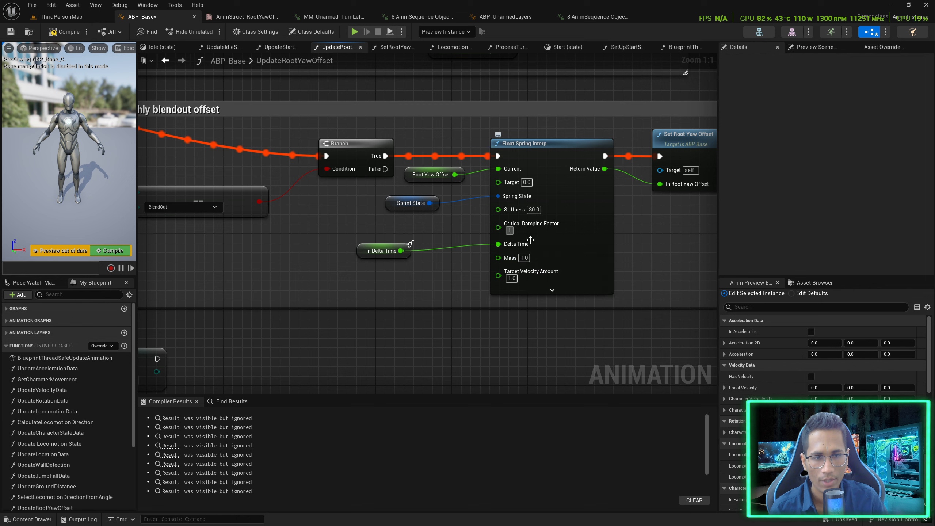
{"action": "left_click", "coordinate": [511, 278]}
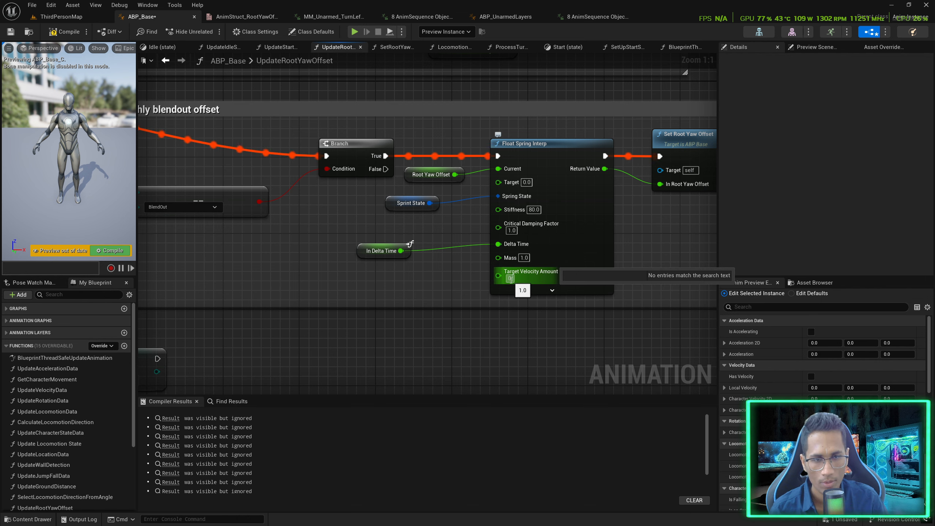
{"action": "left_click", "coordinate": [591, 241]}
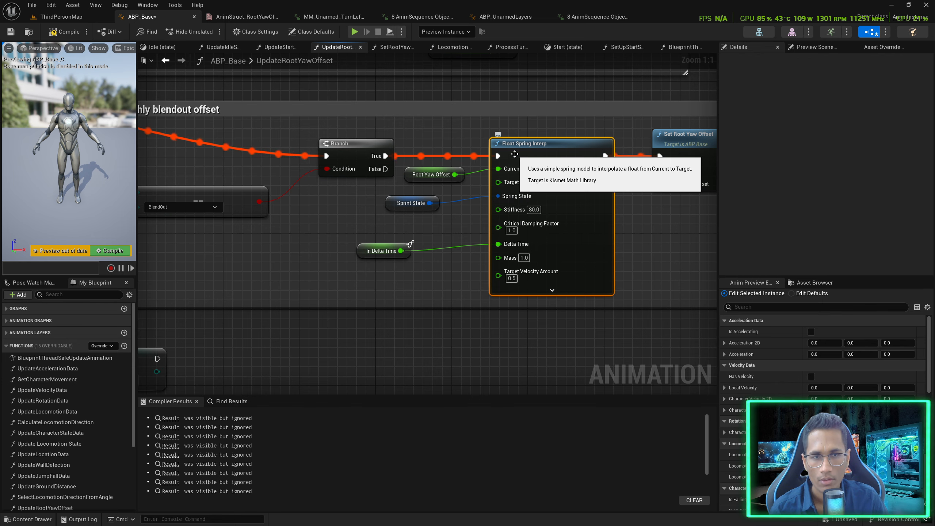
Play the game and test the character's movement and turning in place while standing
{"action": "left_click", "coordinate": [354, 32]}
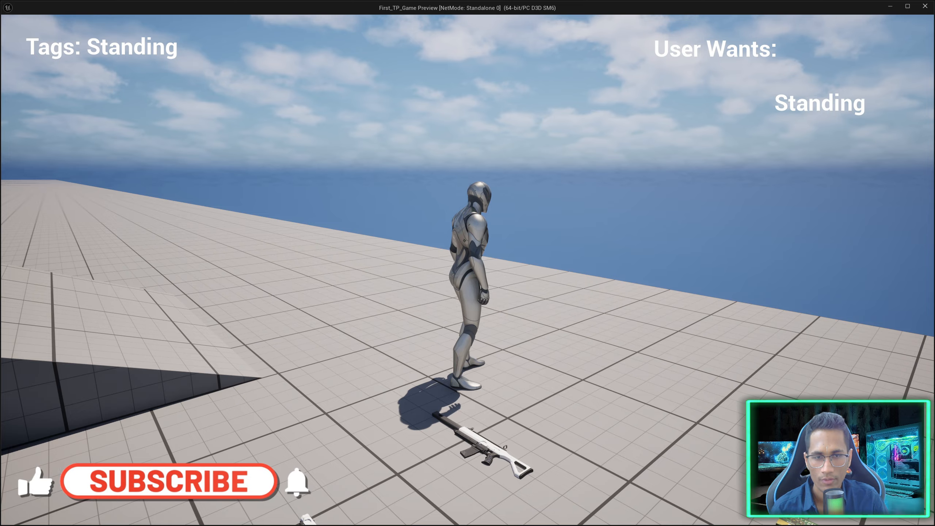
{"action": "key", "text": "w"}
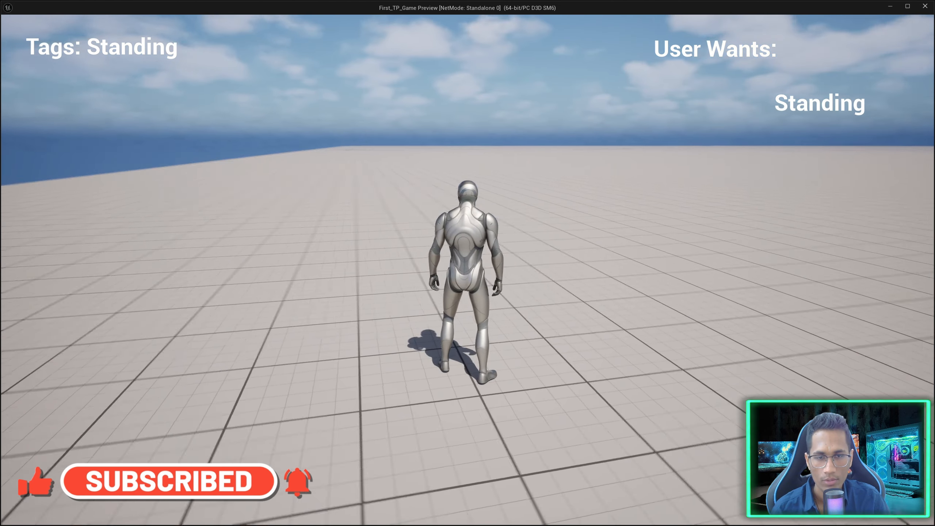
{"action": "key", "text": "w"}
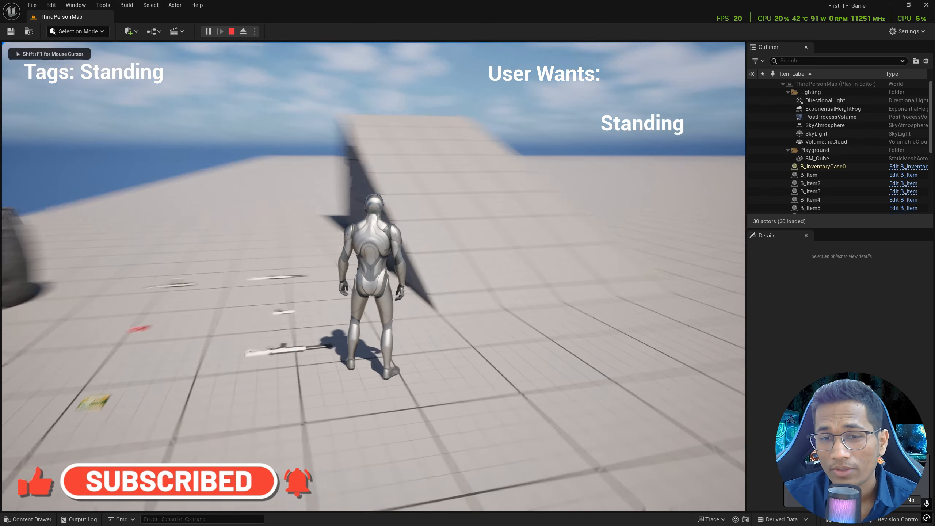
Make the character crouch and test its movement and turning in place while crouching
{"action": "key", "text": "c"}
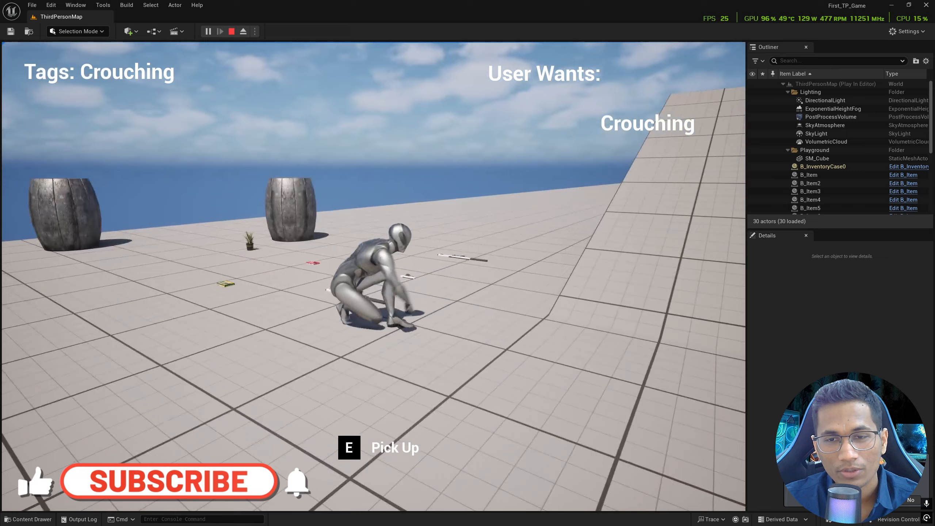
{"action": "key", "text": "w"}
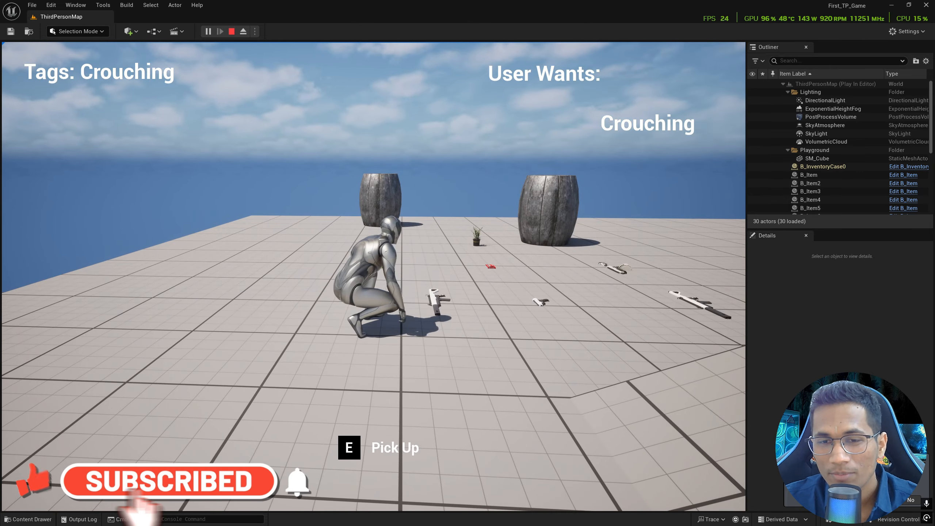
{"action": "key", "text": "w"}
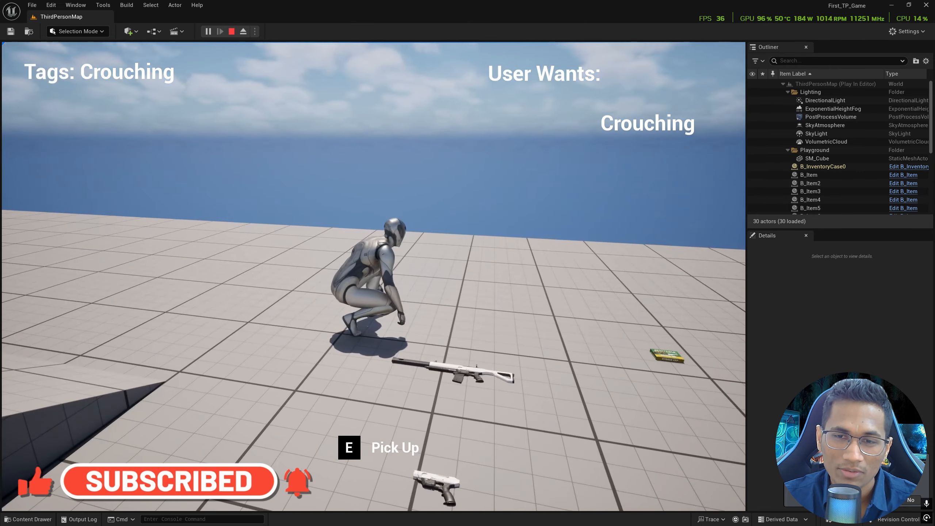
{"action": "key", "text": "w"}
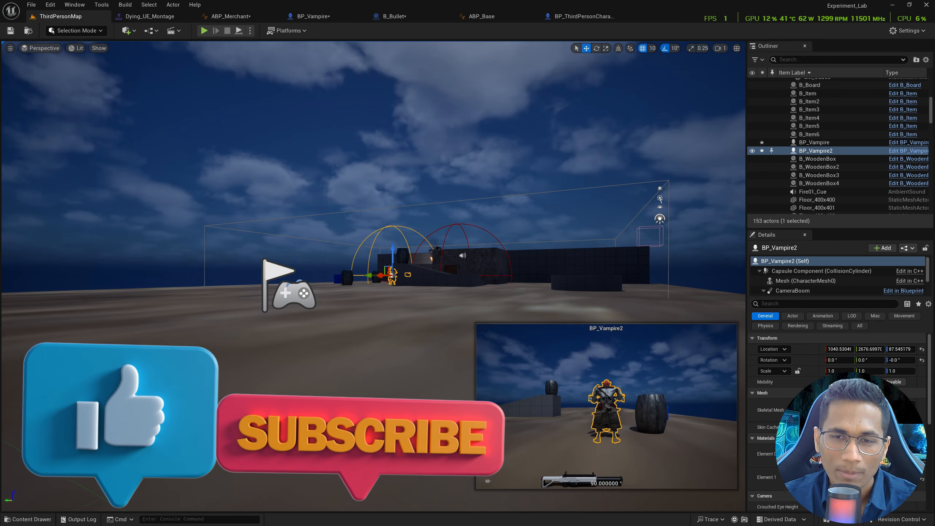
Switch to the Experiment_Lab project, play its ThirdPersonMap level and fire a shot with the character
{"action": "left_click", "coordinate": [358, 138]}
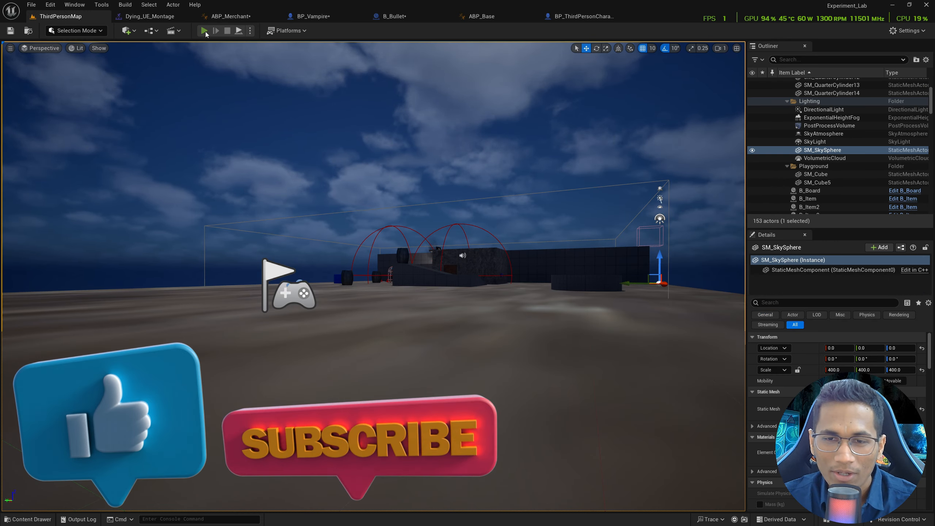
{"action": "left_click", "coordinate": [204, 31]}
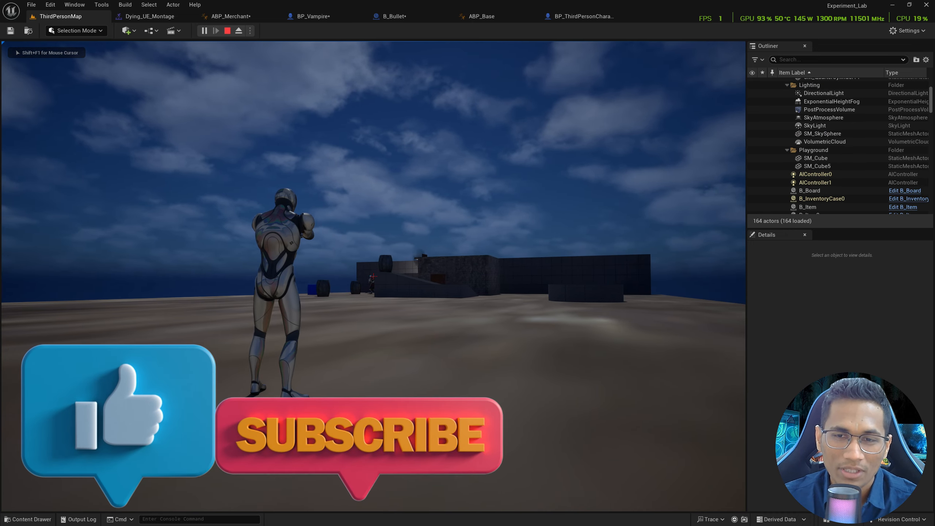
{"action": "left_click", "coordinate": [373, 276]}
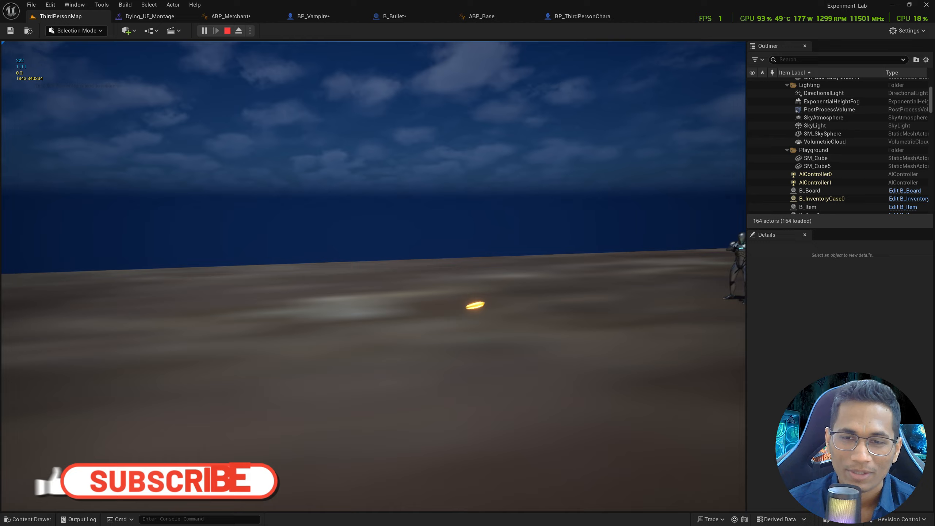